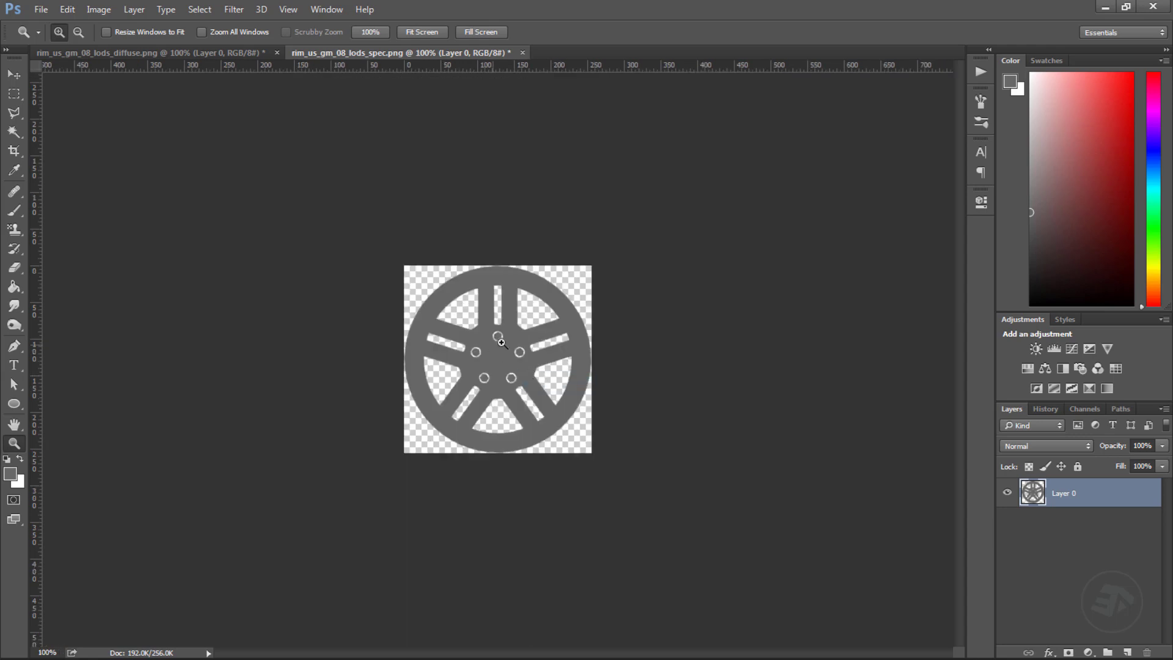
Step: Switch to the diffuse texture document and load the outline of Layer 0 as a selection
key("ctrl+Tab")
scroll(490, 354, "down", 2, "alt")
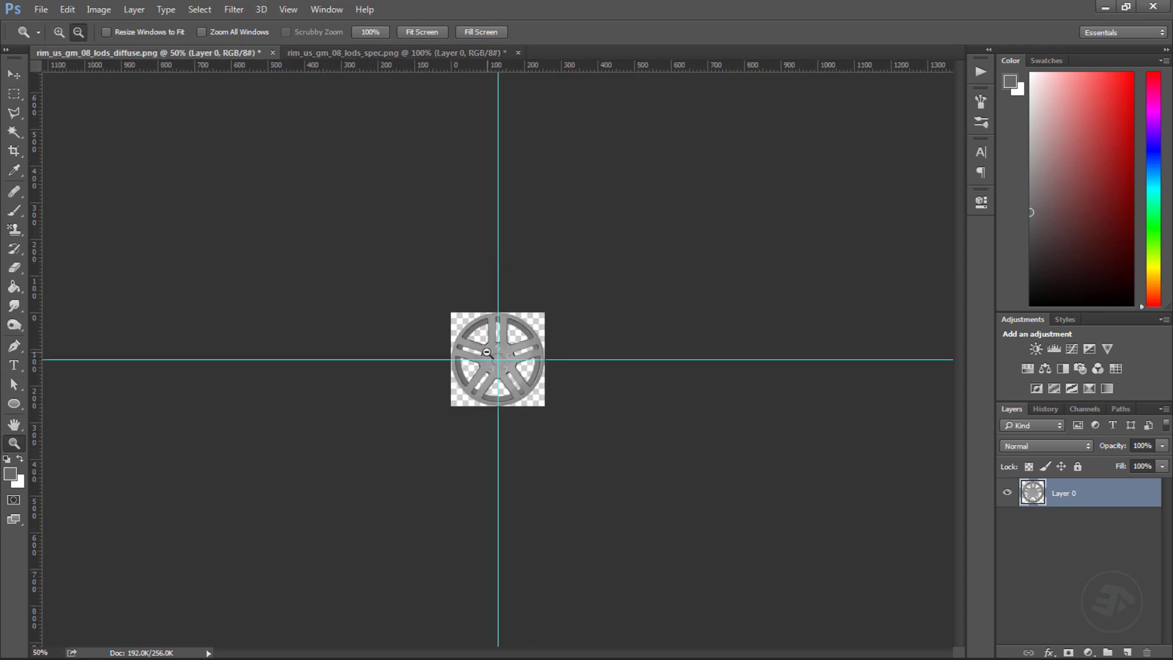
scroll(494, 357, "up", 5, "alt")
left_click(1031, 494, "ctrl")
scroll(520, 347, "down", 1, "alt")
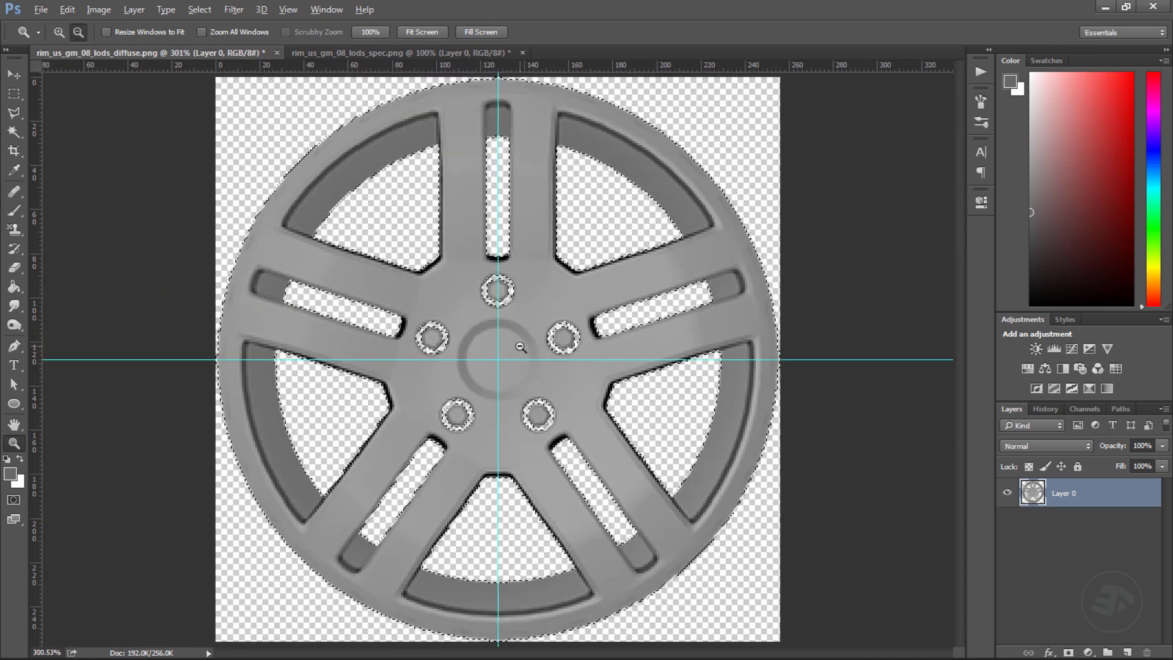
Step: Try expanding the wheel selection by 4 pixels and undo the expansion
left_click(200, 9)
mouse_move(236, 196)
left_click(391, 230)
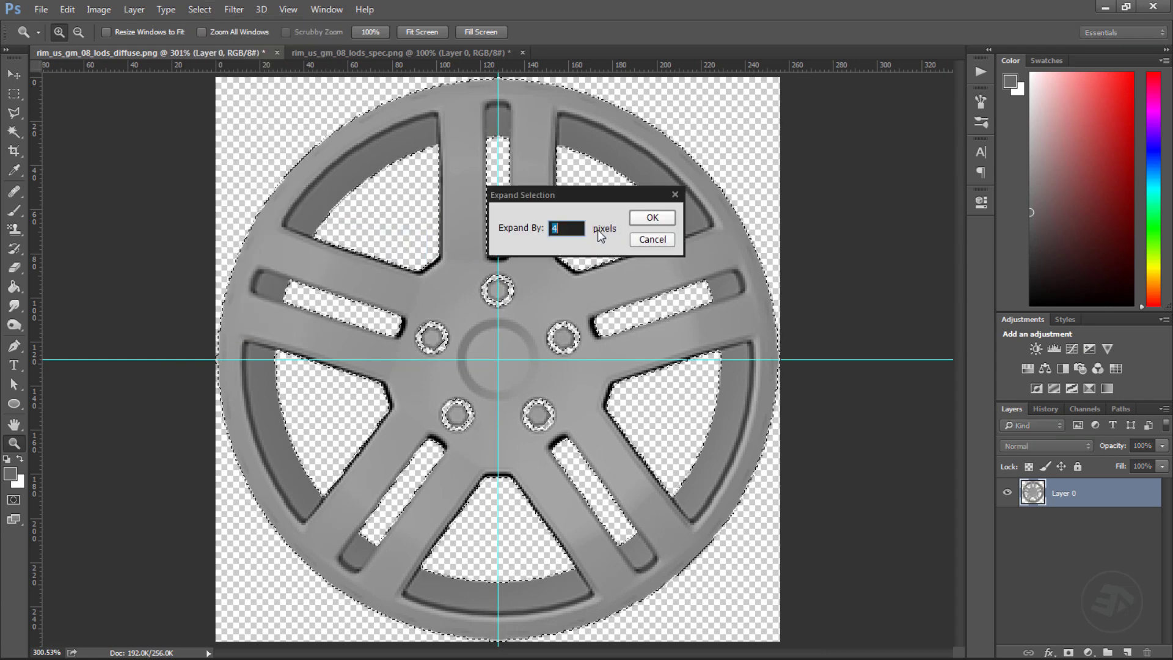
left_click(646, 219)
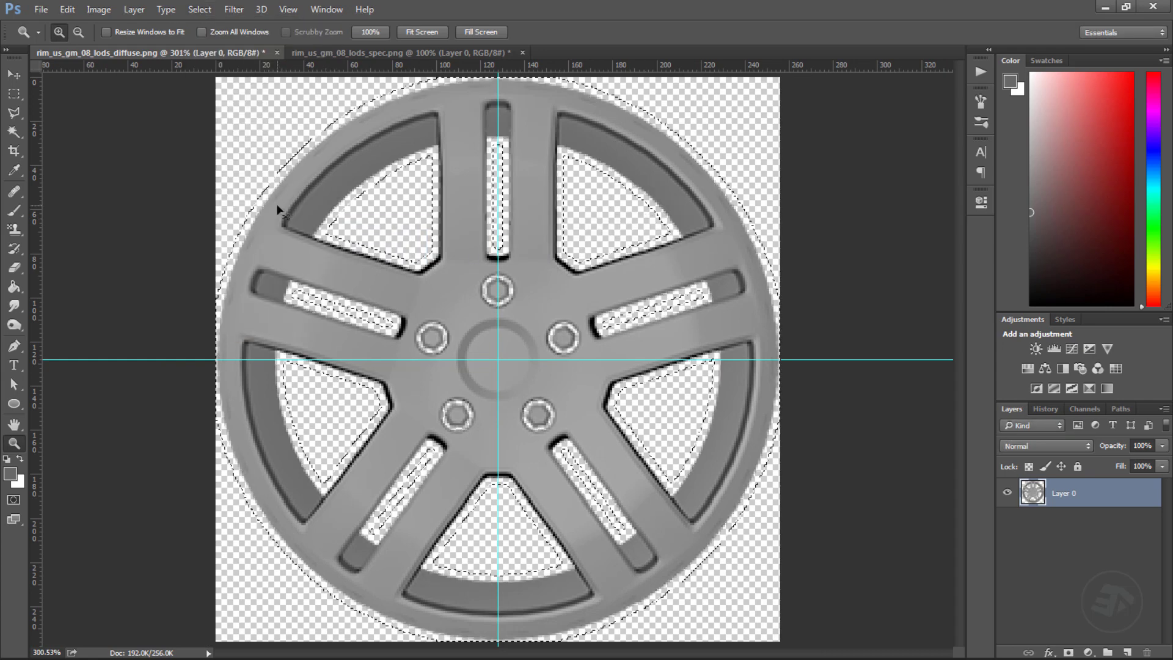
key("ctrl+z")
Step: Try contracting the wheel selection by 3 pixels and inspect its edge around the openings
left_click(200, 9)
mouse_move(236, 196)
left_click(391, 243)
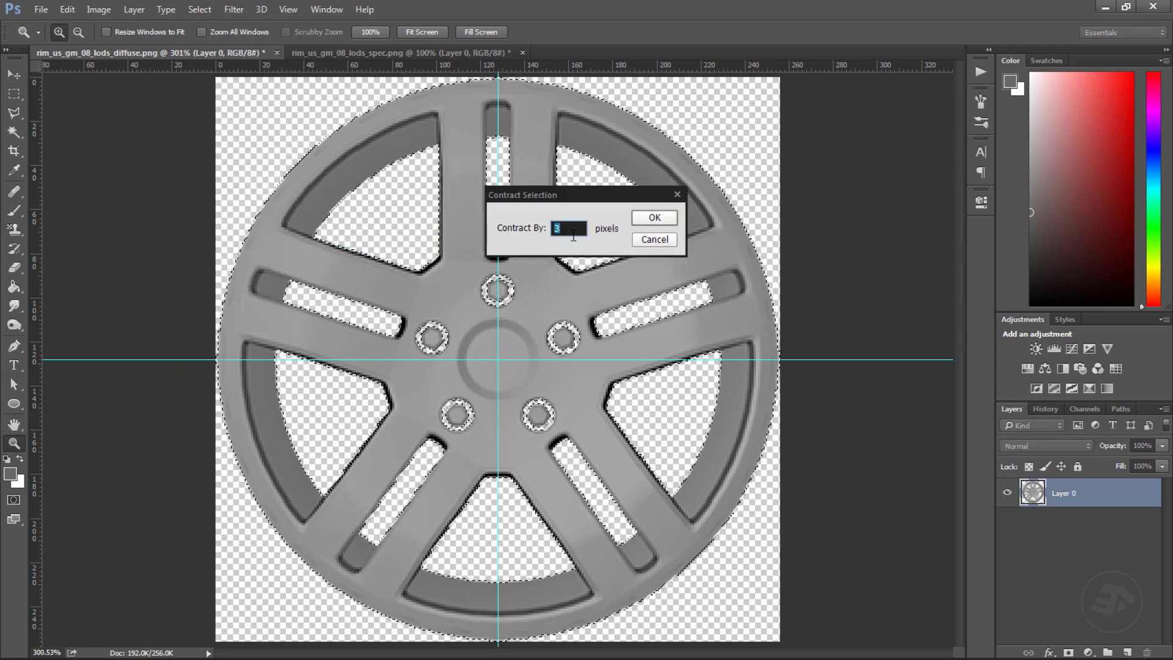
left_click(644, 218)
left_click(422, 259)
Step: Contract the wheel selection slightly so that it leaves out the dark edge pixels around the openings
left_click(200, 9)
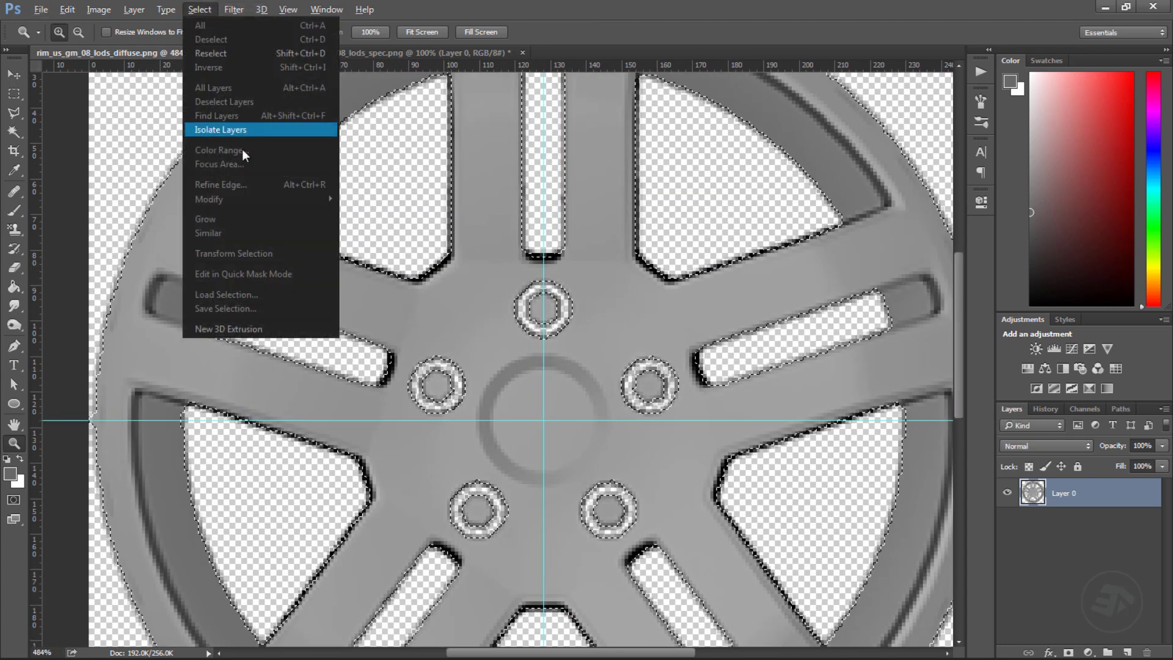
mouse_move(208, 199)
left_click(391, 243)
left_click(647, 219)
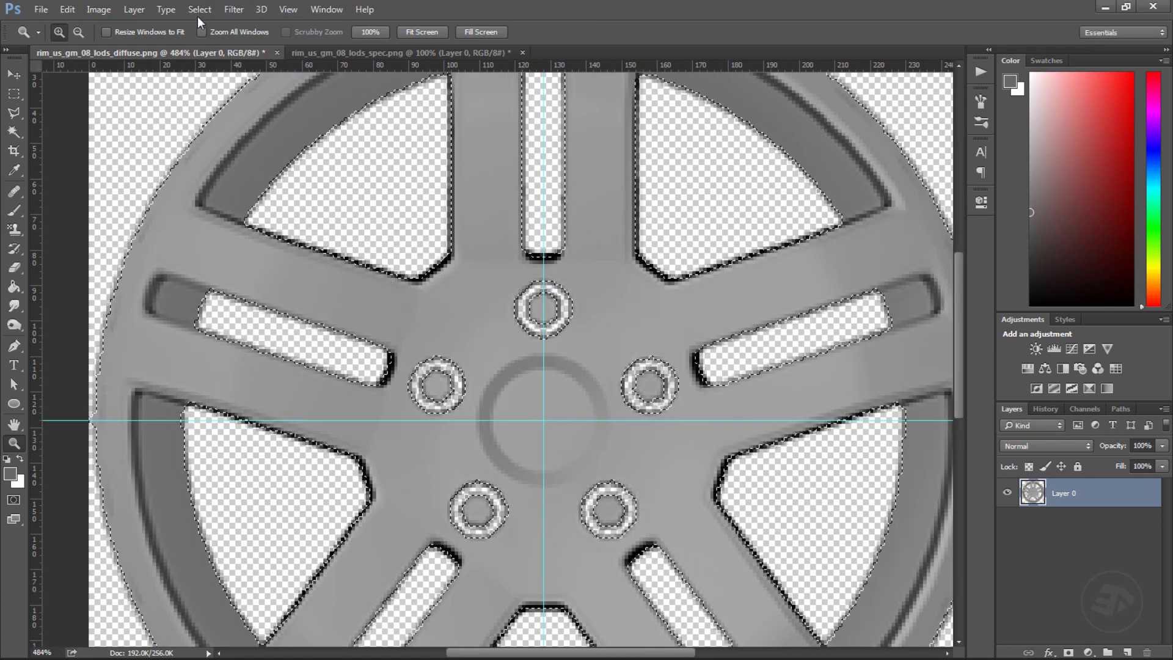
left_click(200, 9)
left_click(391, 243)
left_click(649, 219)
left_click(414, 270)
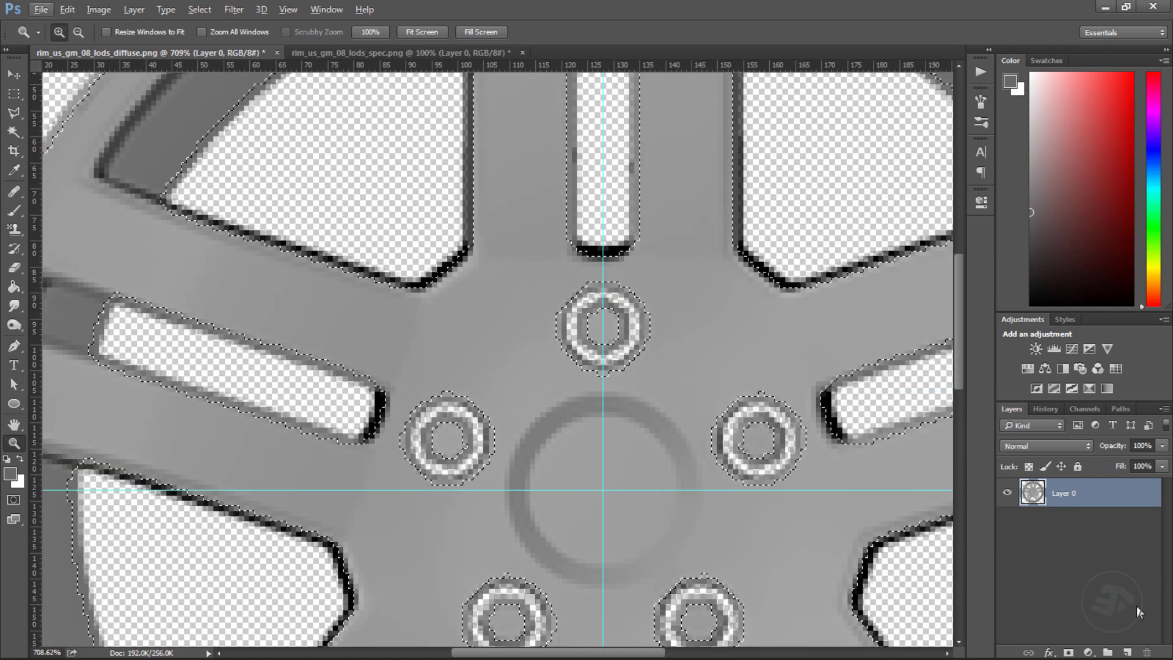
Step: Add an empty layer above the wheel and ready the Brush with a gray sampled from the rim
key("ctrl+alt+shift+n")
key("b")
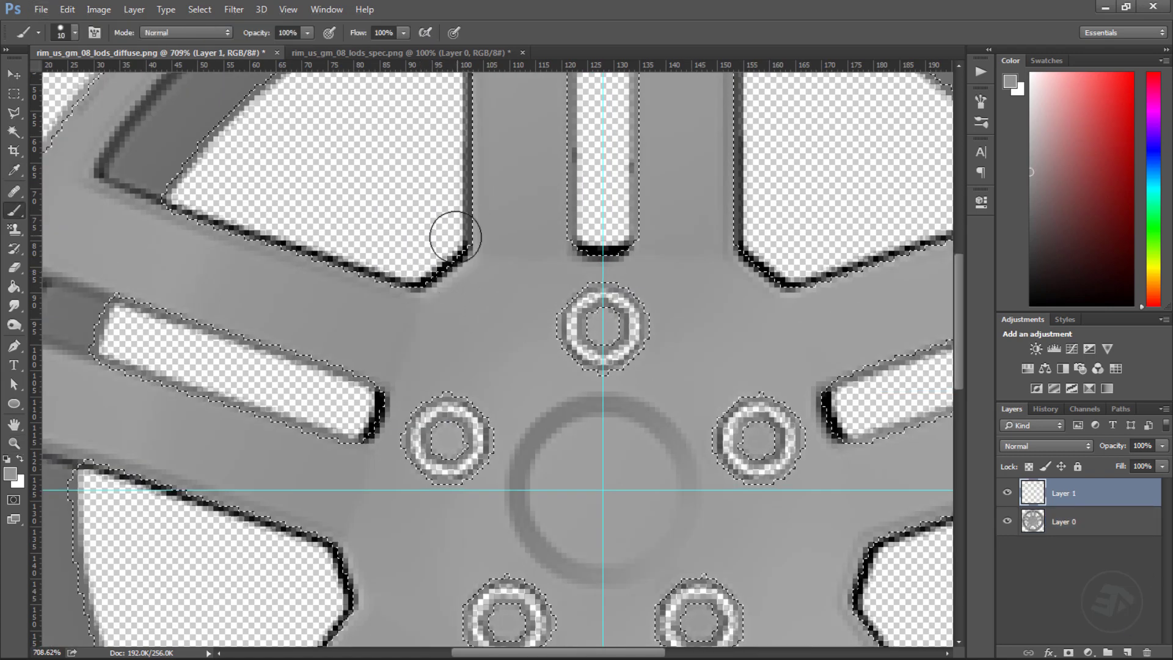
scroll(387, 235, "up", 3)
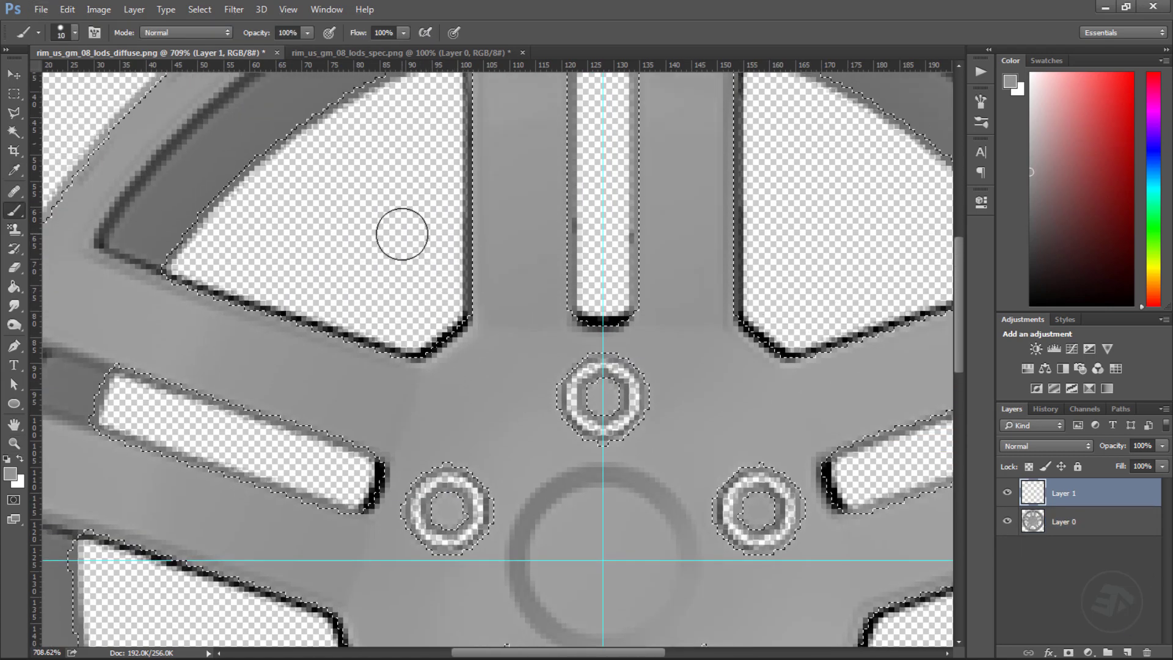
Step: Duplicate Layer 0 as "Layer 0 copy" and hide the original layer
key("e")
left_click(1062, 521)
right_click(1063, 521)
left_click(934, 157)
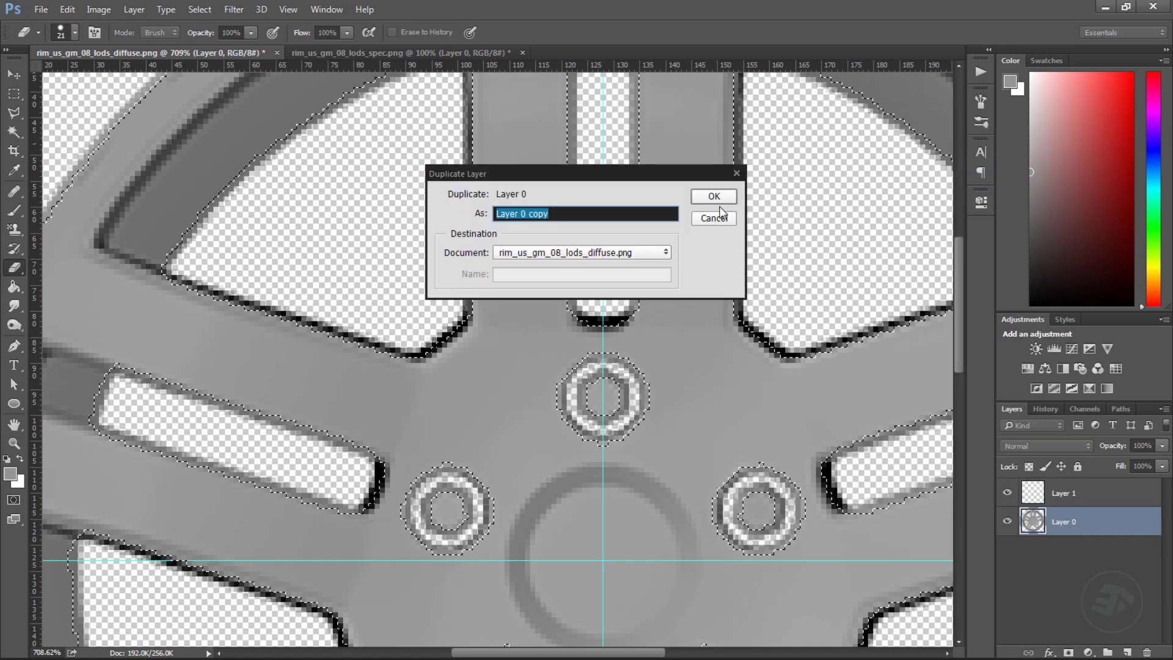
left_click(714, 196)
left_click(1007, 550)
Step: Erase the black edge pixels around all spoke openings and slots on the copied layer, using the inverted selection
scroll(464, 183, "up", 4)
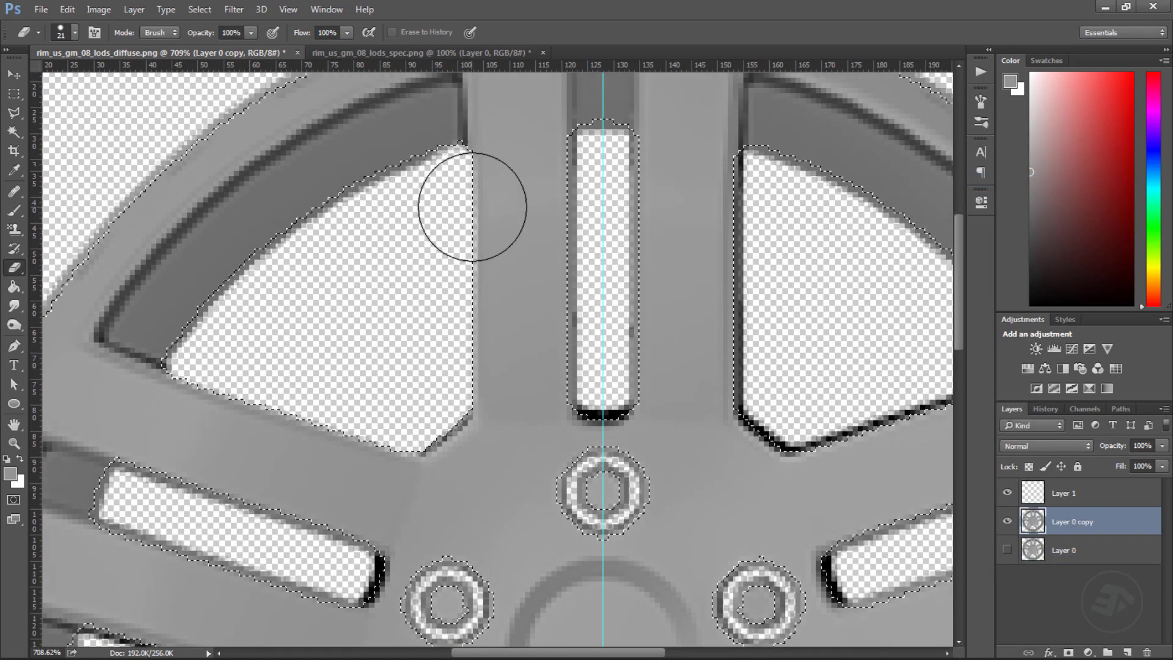
scroll(645, 271, "down", 5, "alt")
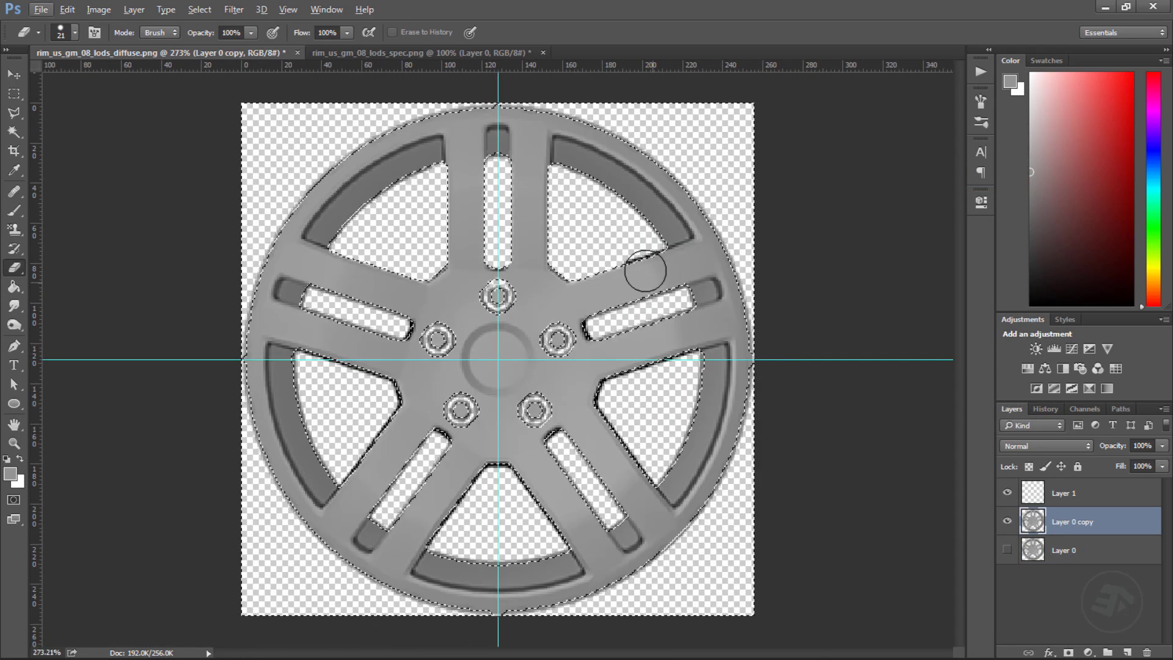
scroll(645, 270, "up", 1, "alt")
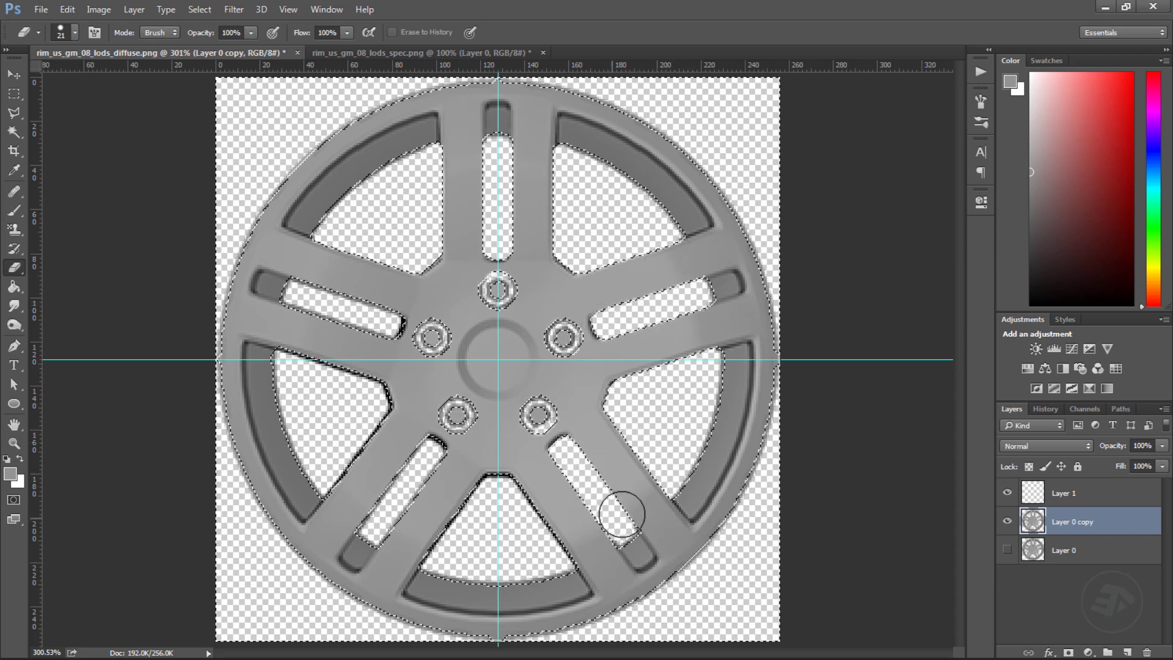
left_click_drag(621, 515, 590, 483)
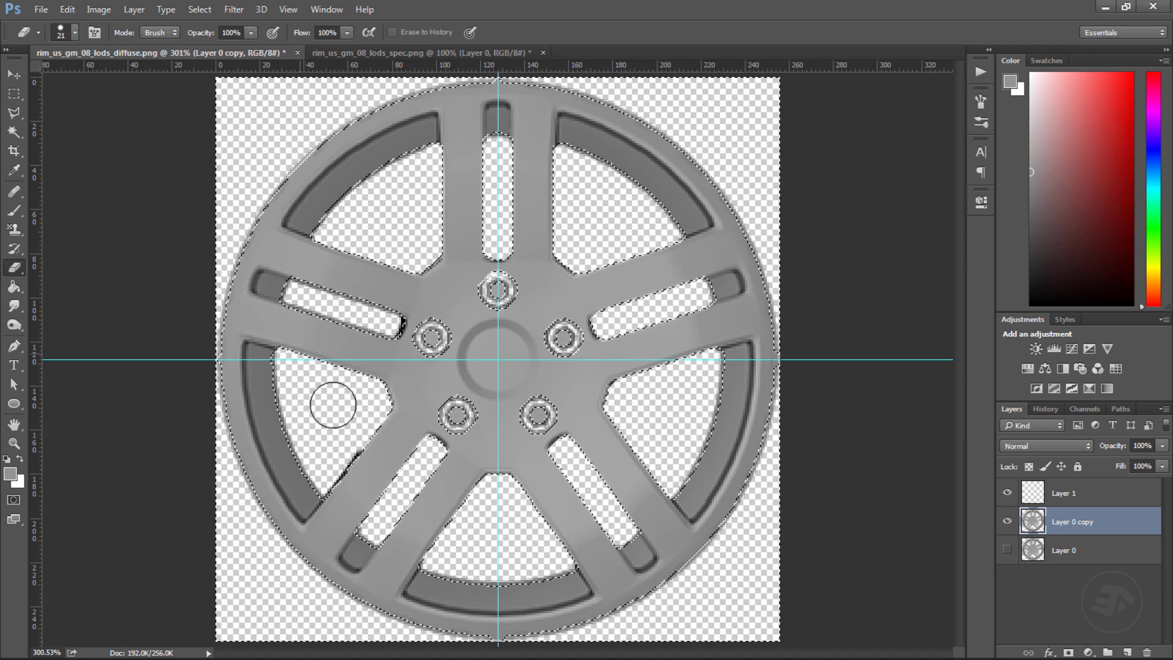
scroll(414, 295, "up", 4, "alt")
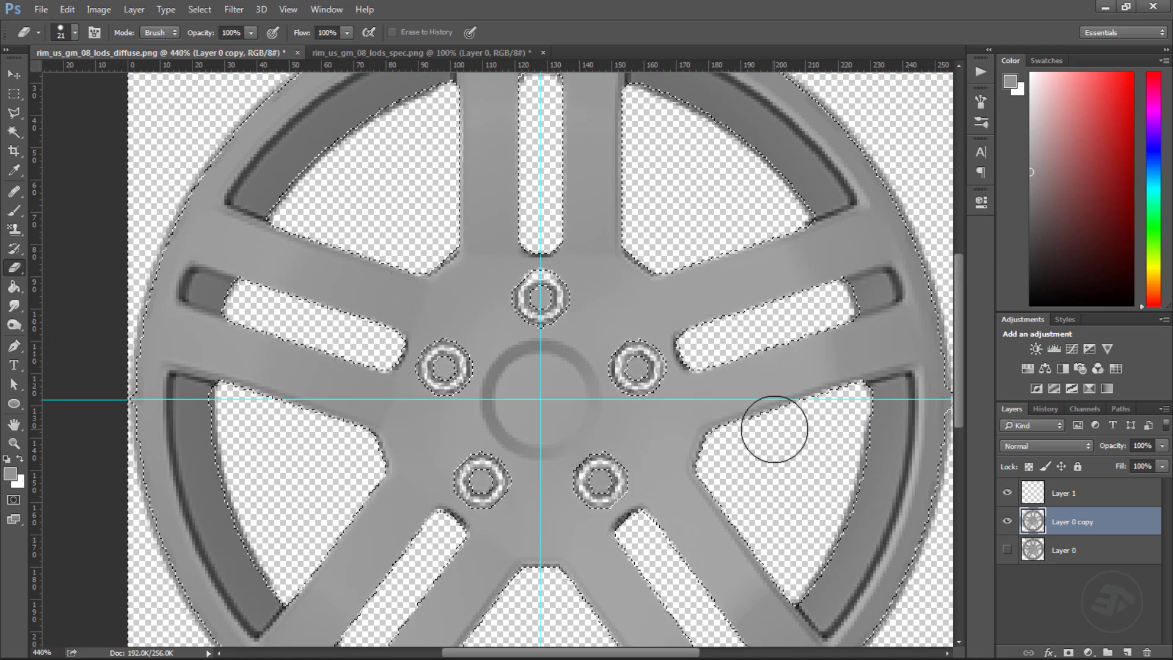
Step: Create a new layer beneath the wheel layers and fill its selected area with the foreground gray
scroll(796, 430, "down", 3, "alt")
left_click(1055, 552)
key("ctrl+alt+shift+n")
key("ctrl+bracketleft")
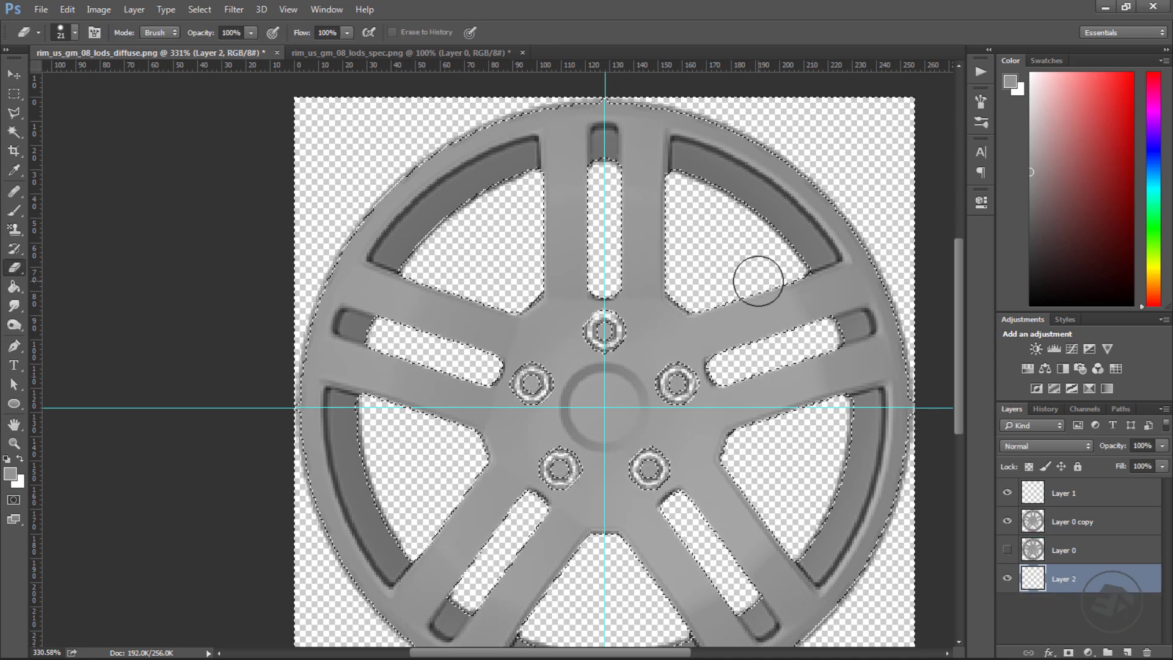
key("g")
left_click(717, 260)
scroll(631, 290, "down", 3, "alt")
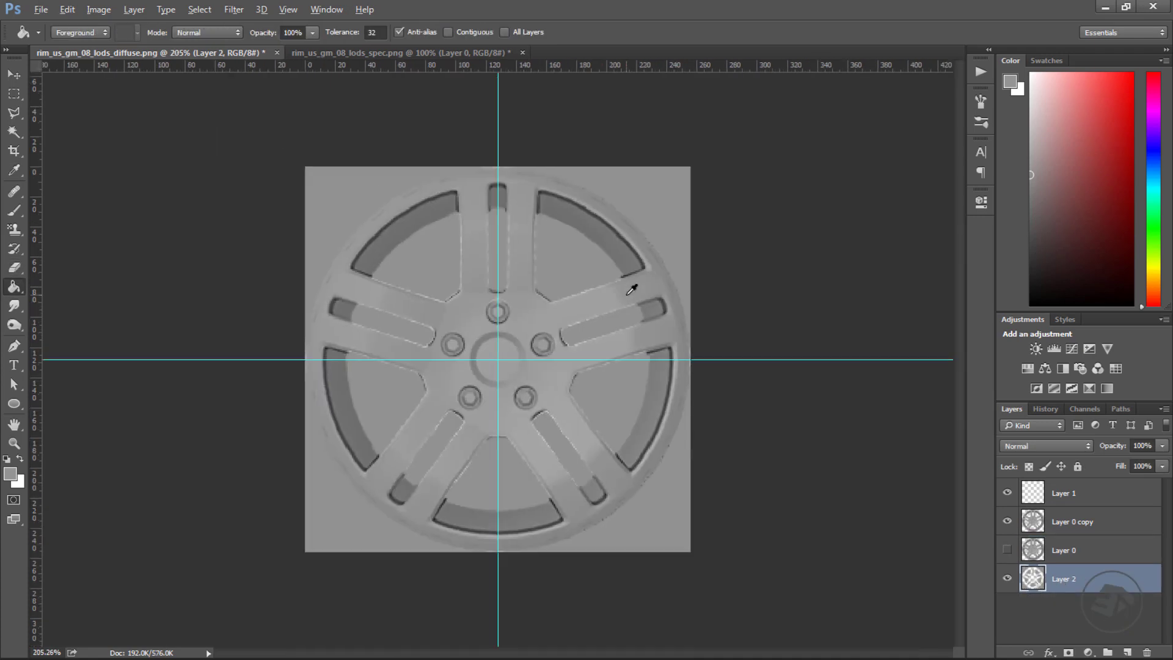
scroll(627, 294, "down", 2, "alt")
Step: Apply a Stroke effect to Layer 0 copy in a dark gray sampled from the wheel's shadowed edge
right_click(1059, 524)
left_click(953, 134)
left_click(670, 221)
left_click(688, 221)
left_click(830, 252)
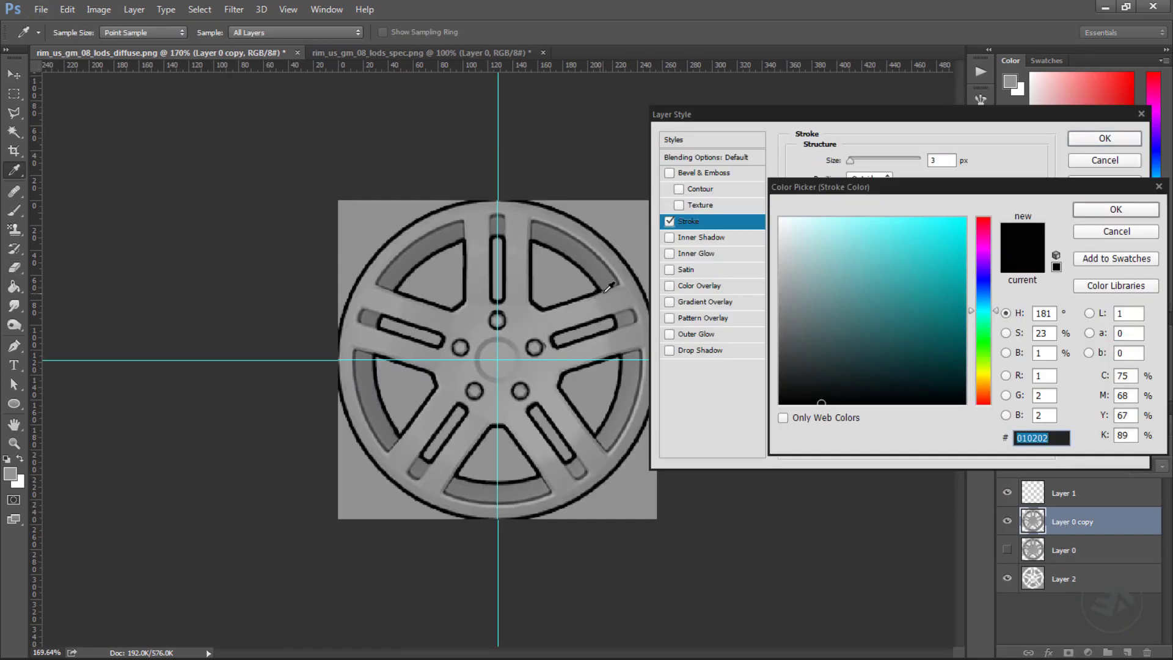
left_click(608, 288)
left_click_drag(965, 188, 896, 290)
key("Return")
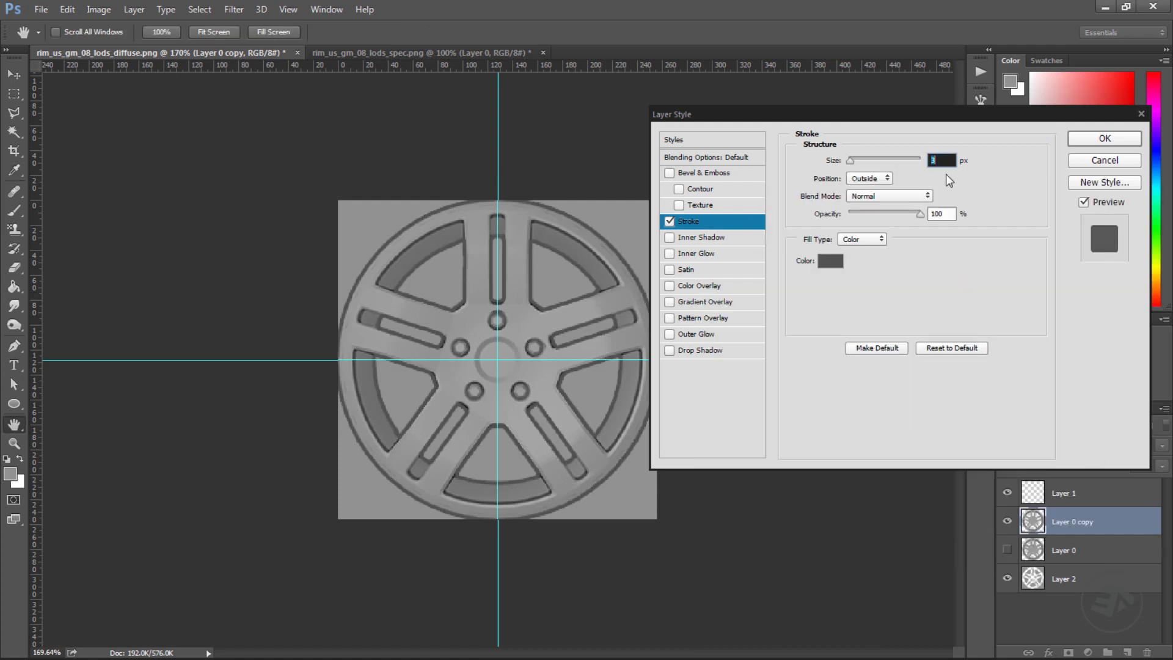
Step: Set the stroke size to 2 px and its position to Center
type("1")
left_click(869, 179)
left_click(869, 206)
left_click_drag(848, 161, 849, 163)
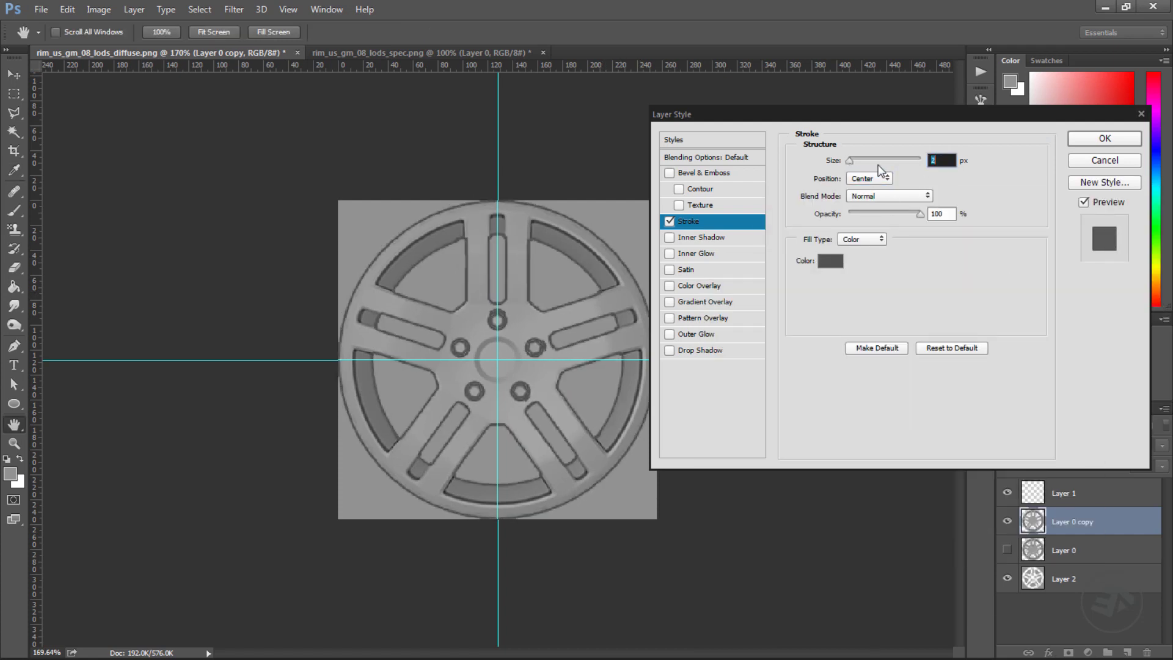
Step: Try a lighter gray for the stroke and revert the image to its original single layer
left_click(837, 263)
left_click(715, 410)
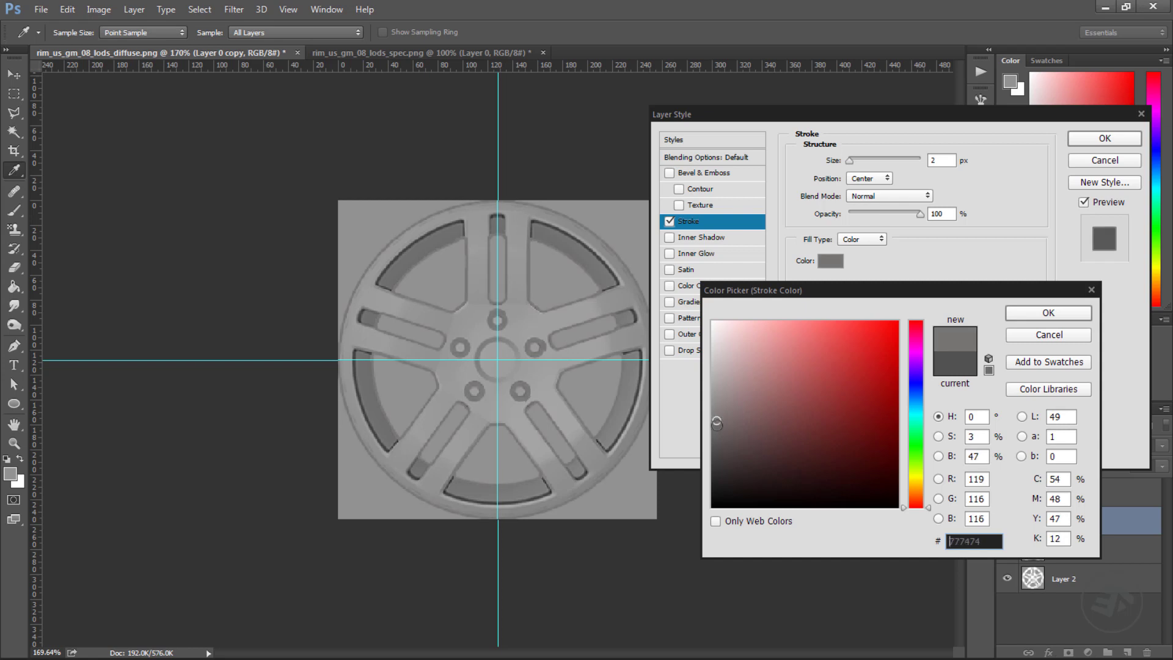
left_click_drag(716, 422, 714, 432)
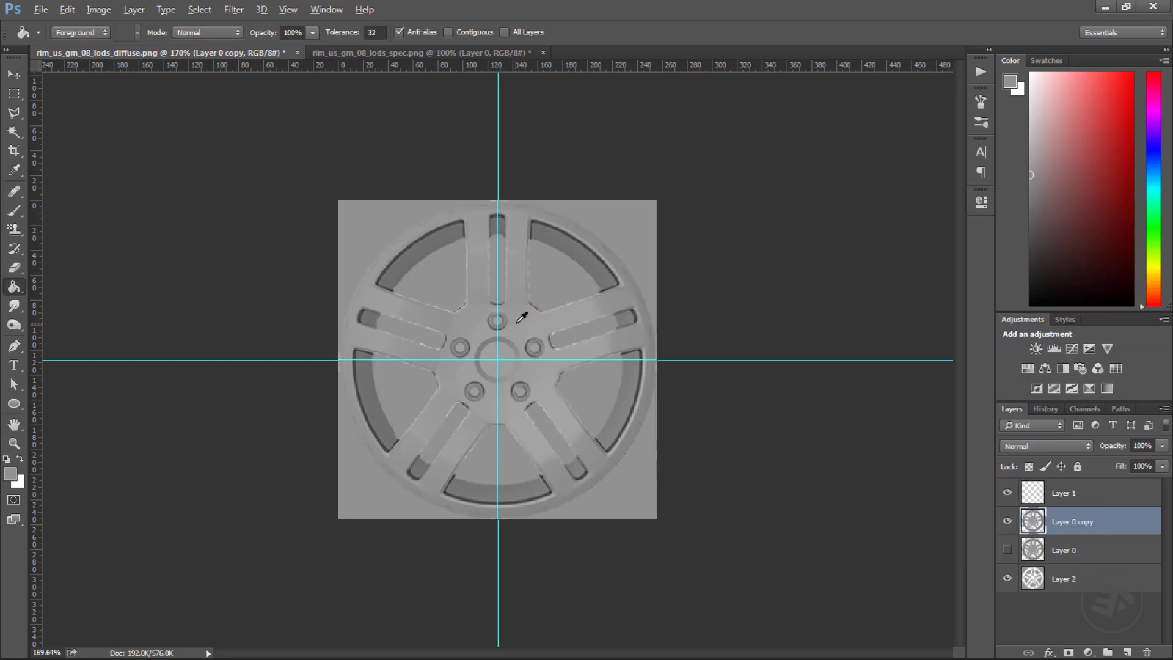
scroll(445, 149, "up", 3, "alt")
scroll(466, 163, "down", 2, "alt")
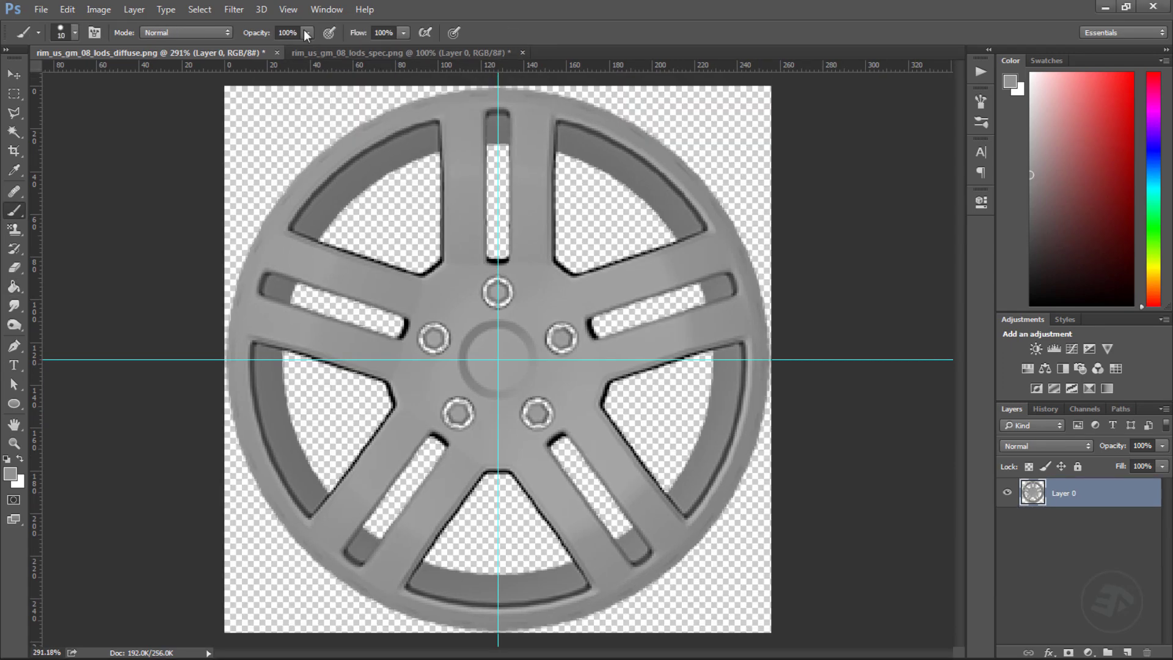
Step: Select the black edge pixels around the openings with Color Range, sampling the black and raising the fuzziness above 36
left_click(199, 9)
left_click(232, 126)
scroll(445, 270, "up", 2, "alt")
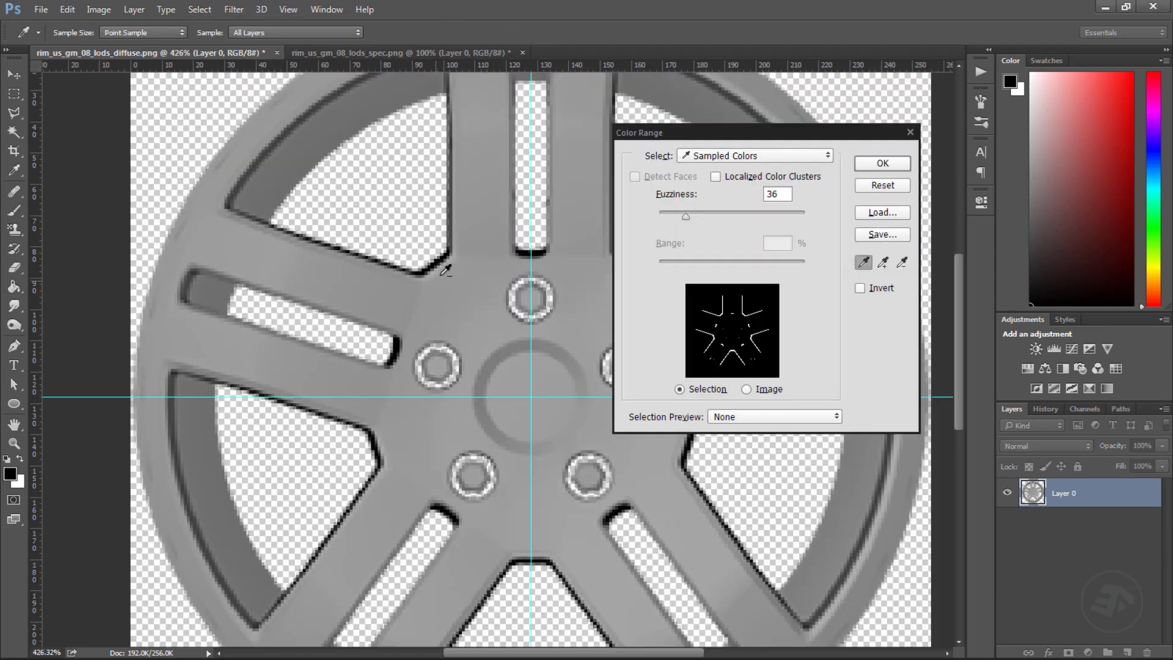
scroll(441, 275, "up", 5, "alt")
mouse_move(684, 217)
left_mouse_down()
mouse_move(827, 218)
mouse_move(626, 240)
mouse_move(706, 218)
left_mouse_up()
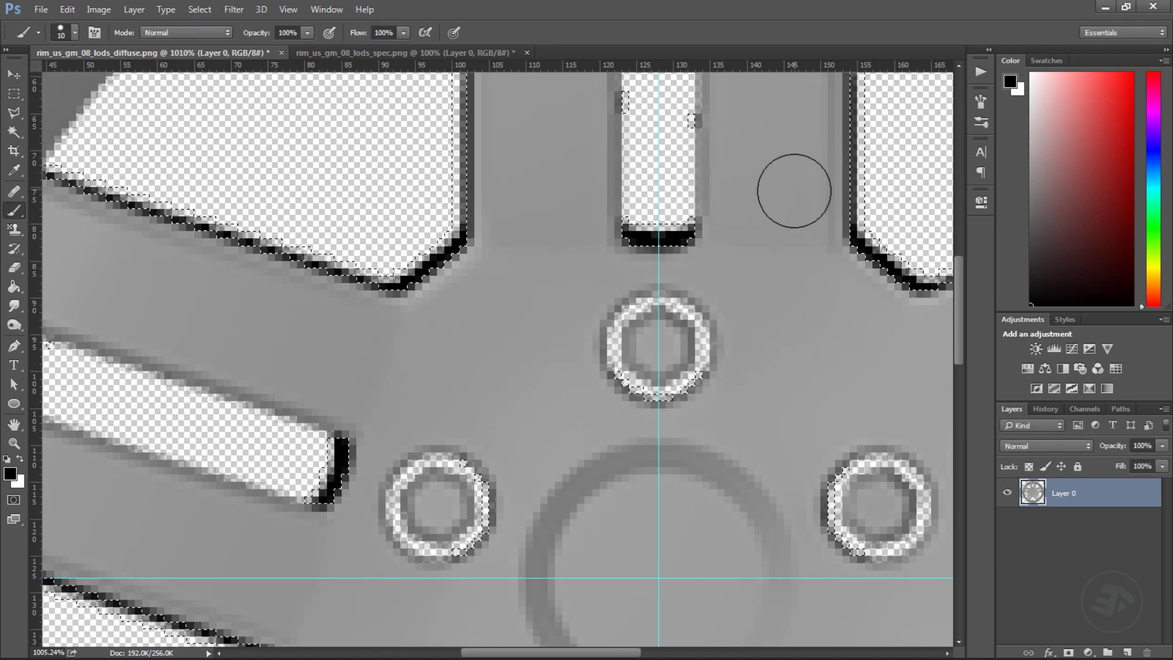
Step: Paint the selected black edges around the spoke openings and slots in sampled dark gray on a new layer, and deselect
key("i")
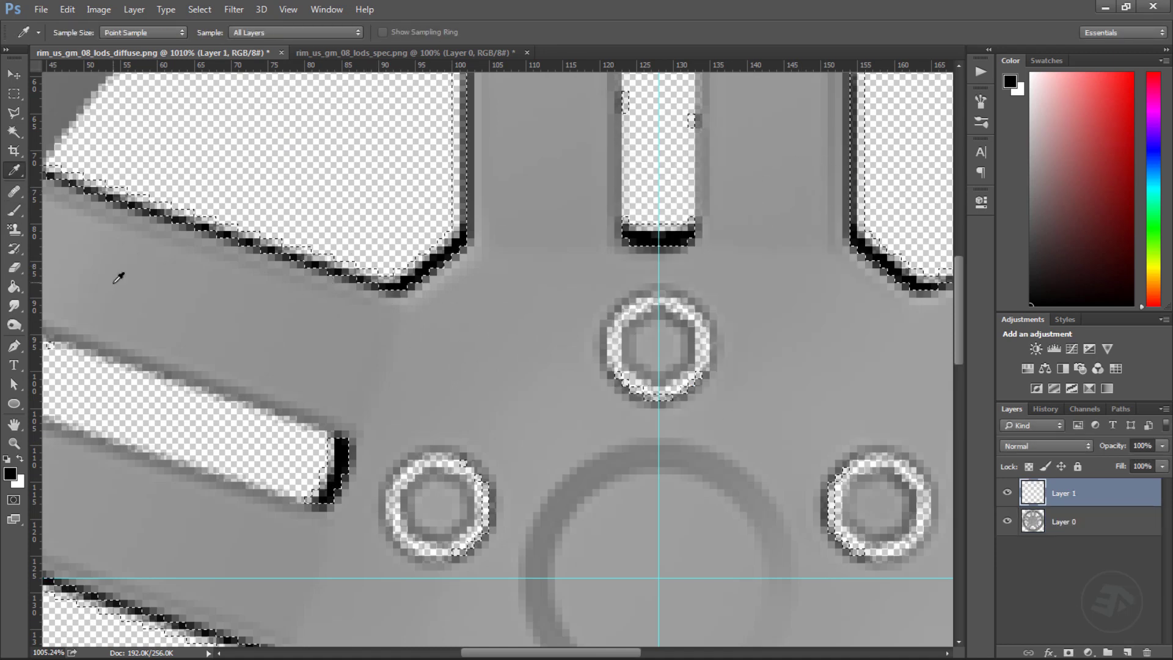
key("b")
scroll(421, 214, "down", 3, "alt")
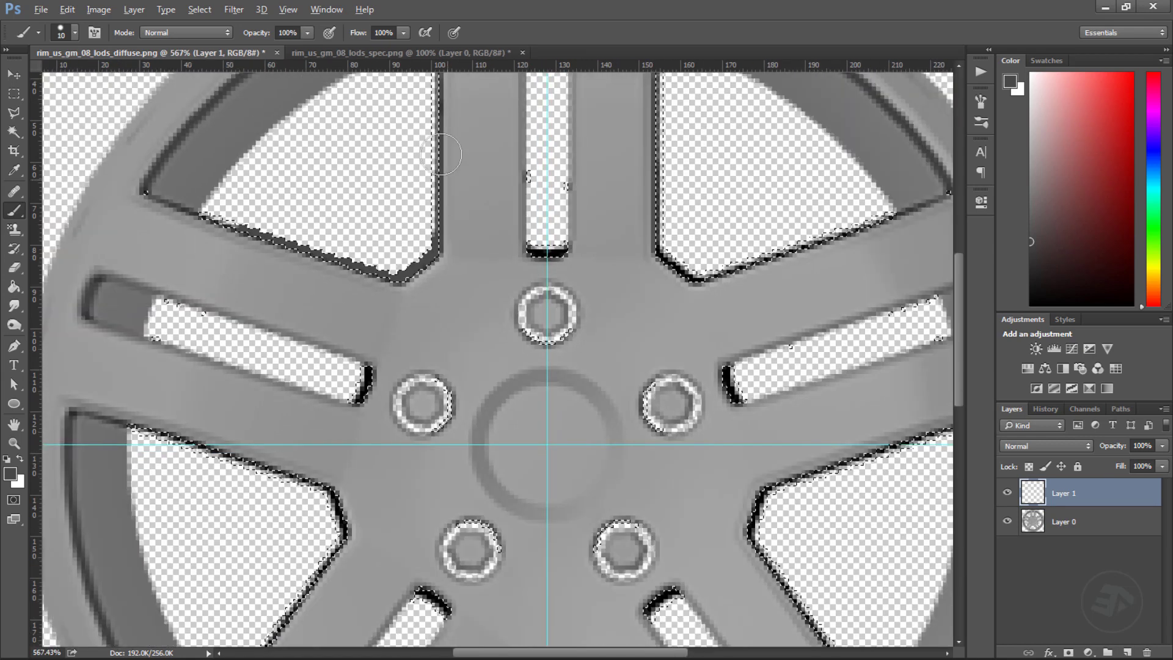
scroll(431, 129, "up", 2)
scroll(398, 327, "down", 1)
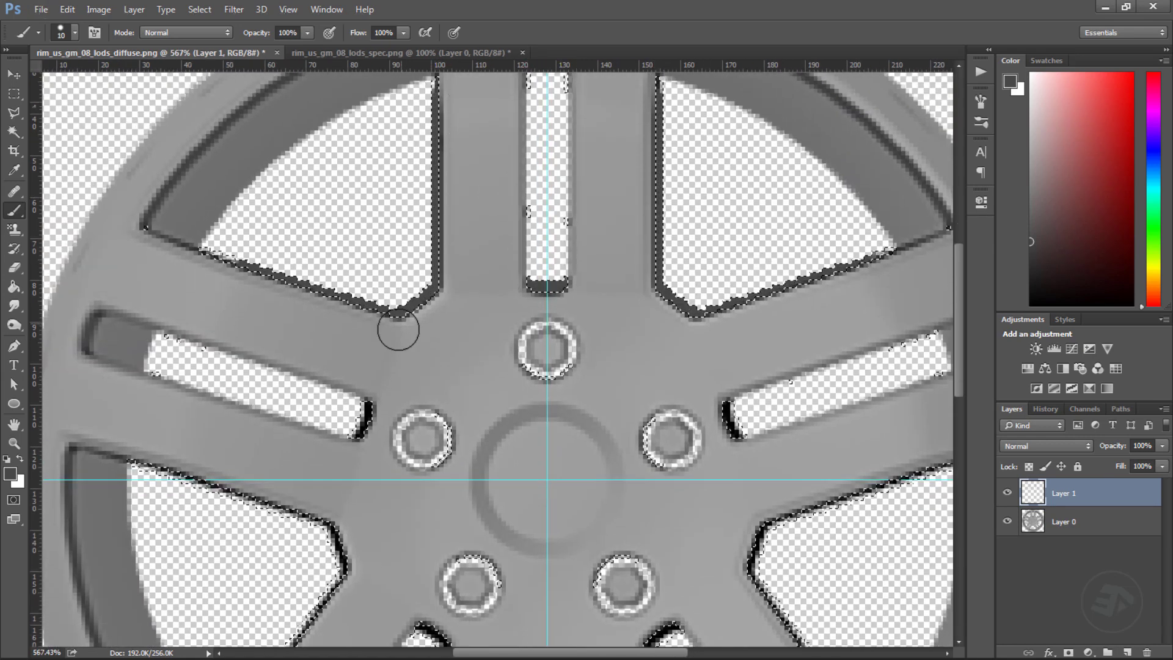
scroll(307, 523, "down", 2, "alt")
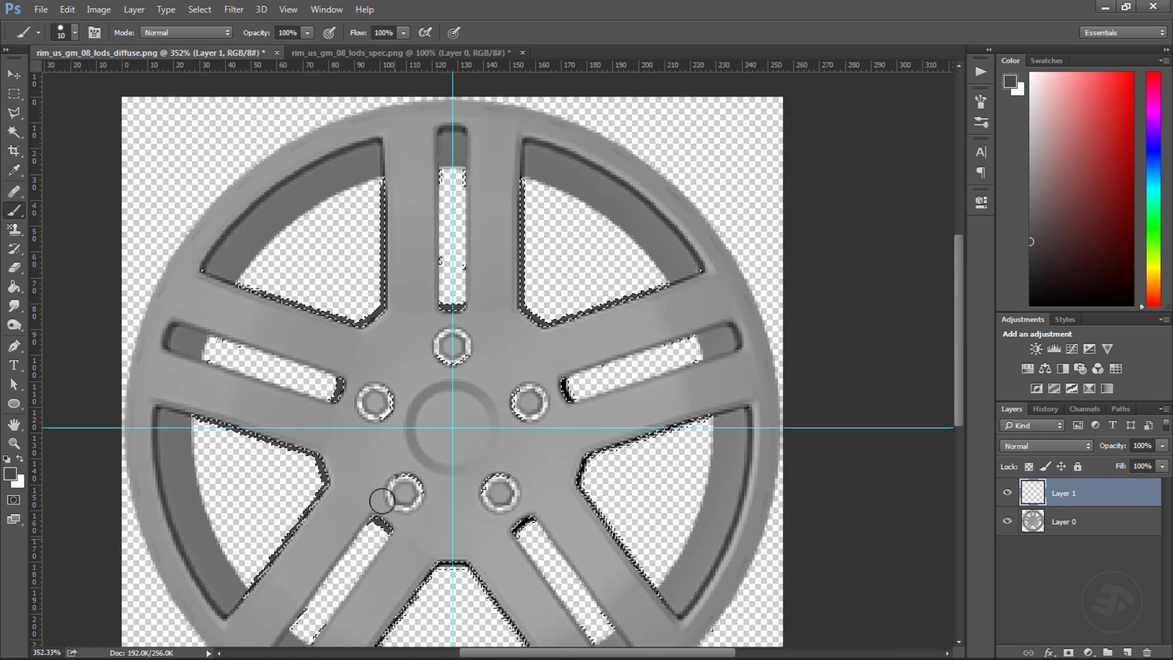
scroll(381, 501, "down", 3)
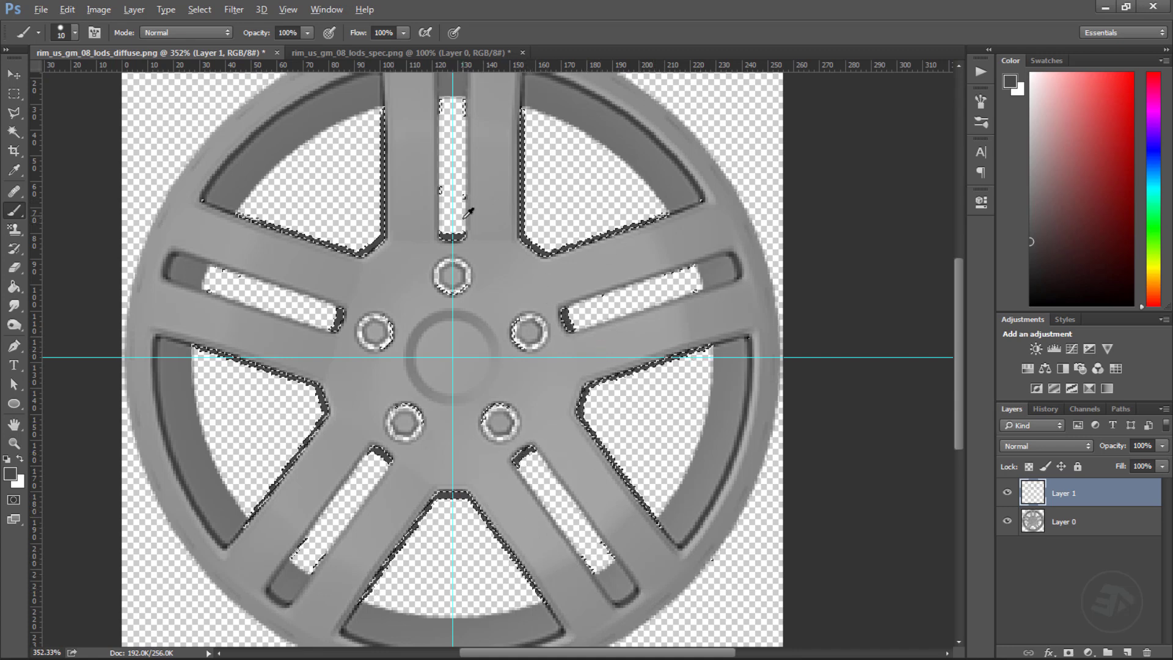
scroll(465, 216, "down", 4, "alt")
scroll(515, 301, "up", 4, "alt")
key("ctrl+d")
Step: Add a new layer beneath Layer 0 and fill it with a gray sampled from the wheel
scroll(448, 329, "down", 6, "alt")
scroll(448, 333, "up", 1, "alt")
left_click(1093, 522)
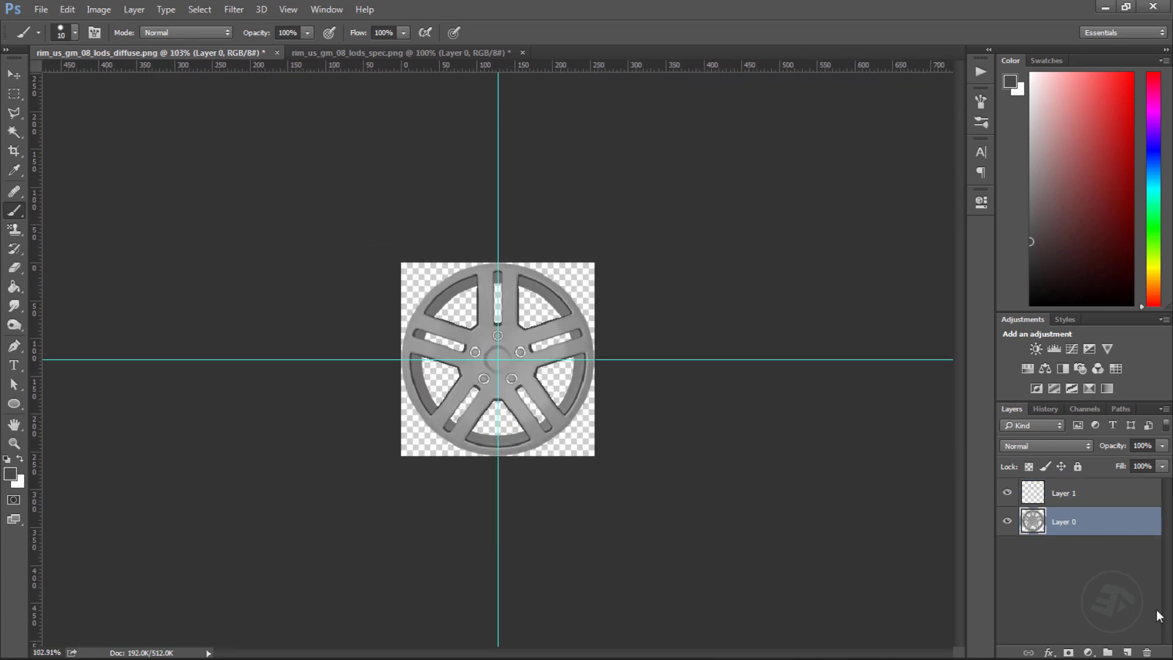
left_click(1127, 652)
left_click_drag(1068, 518, 1068, 593)
scroll(636, 401, "up", 5, "alt")
left_click(633, 401, "alt")
key("g")
left_click(615, 403)
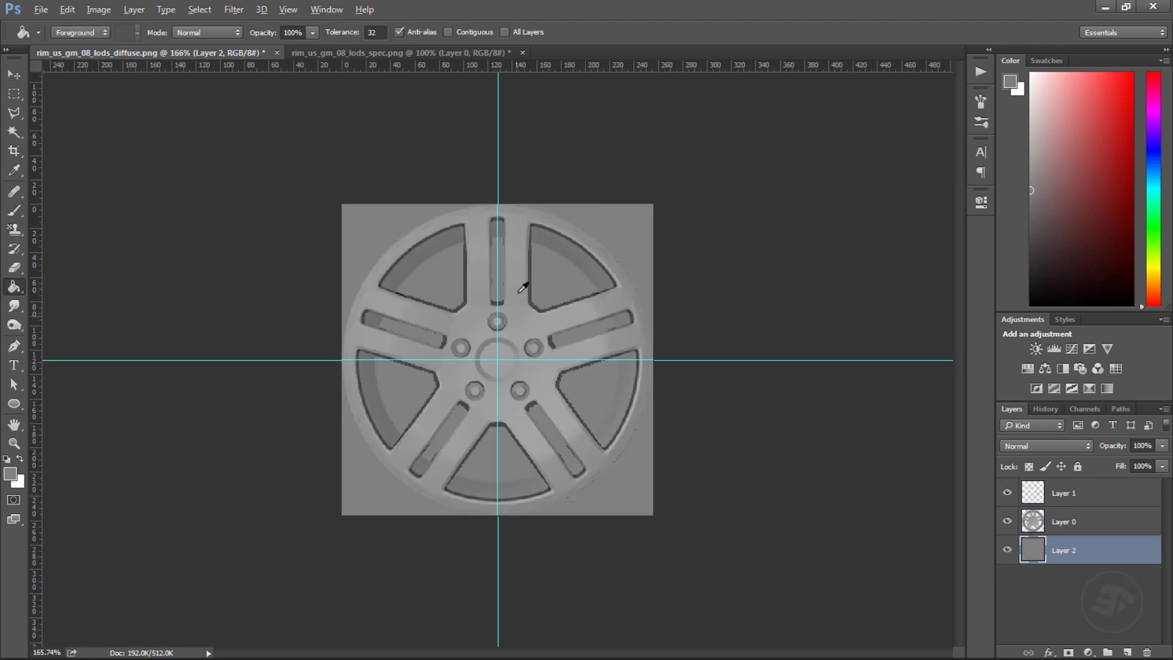
Step: Add a new layer on top of the stack and sample a gray near the upper slot for the Brush
scroll(501, 321, "up", 10, "alt")
left_click(1065, 518)
left_click(1069, 495)
left_click(1127, 652)
scroll(491, 181, "up", 7, "alt")
left_click(466, 199, "alt")
key("b")
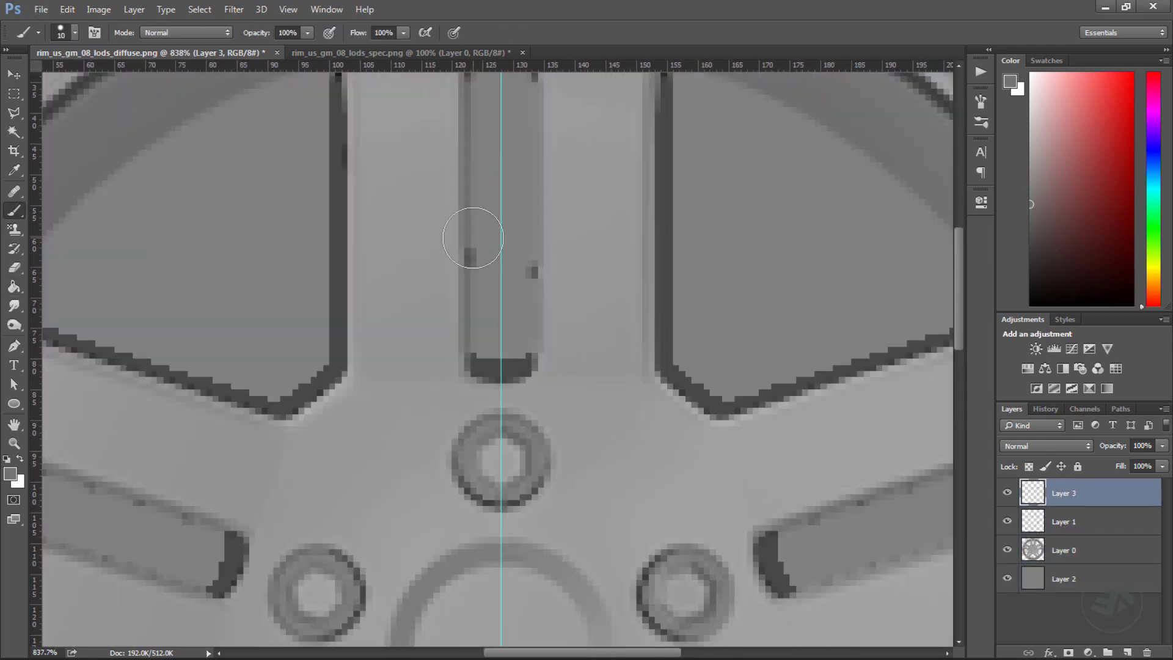
Step: Set the Brush to 1 px and retouch the dark stray pixels in the upper slot and the upper-left opening's black edge
right_click(471, 239)
type("1")
key("Return")
left_click(540, 281, "alt")
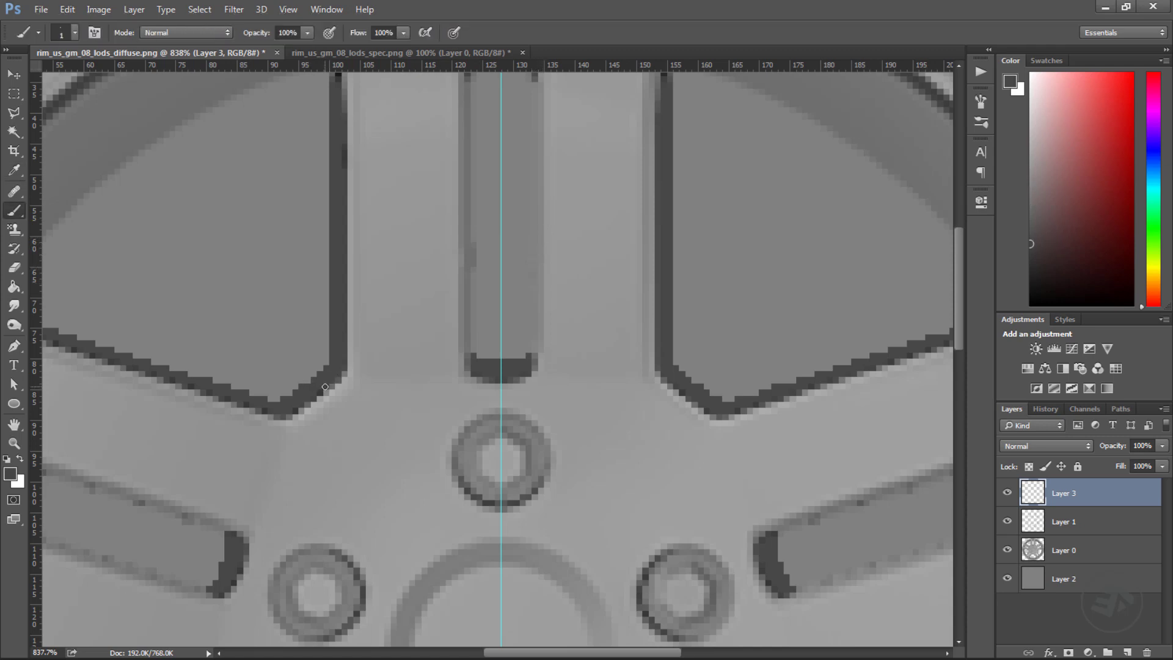
scroll(104, 356, "down", 10, "alt")
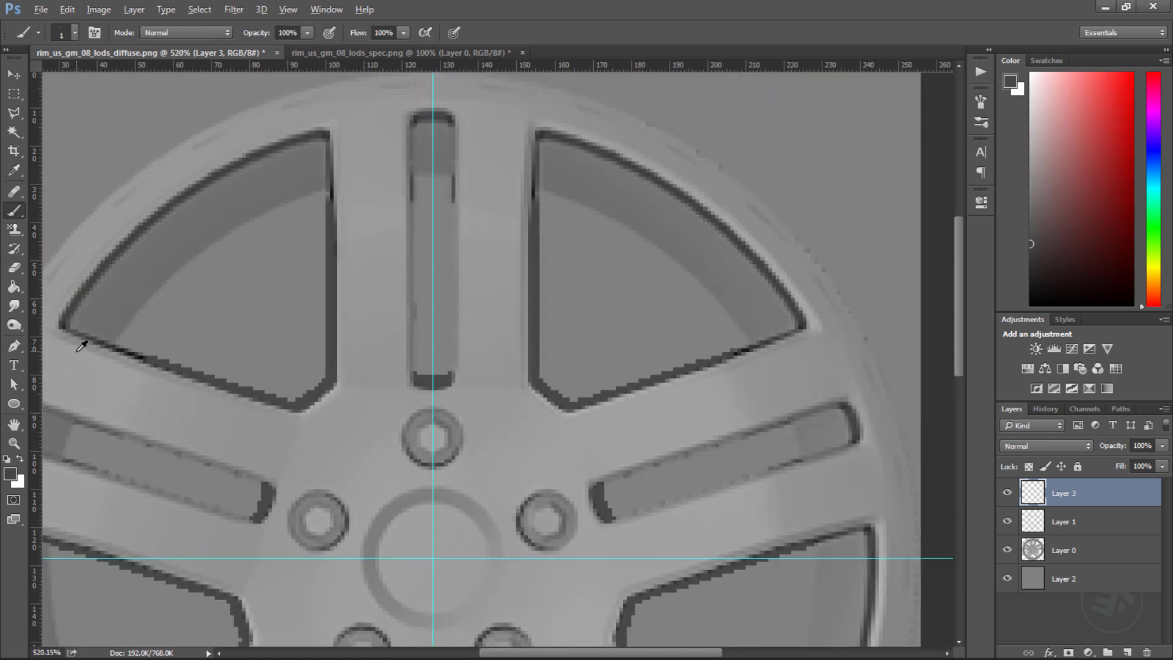
scroll(232, 377, "up", 12, "alt")
scroll(306, 348, "down", 4, "alt")
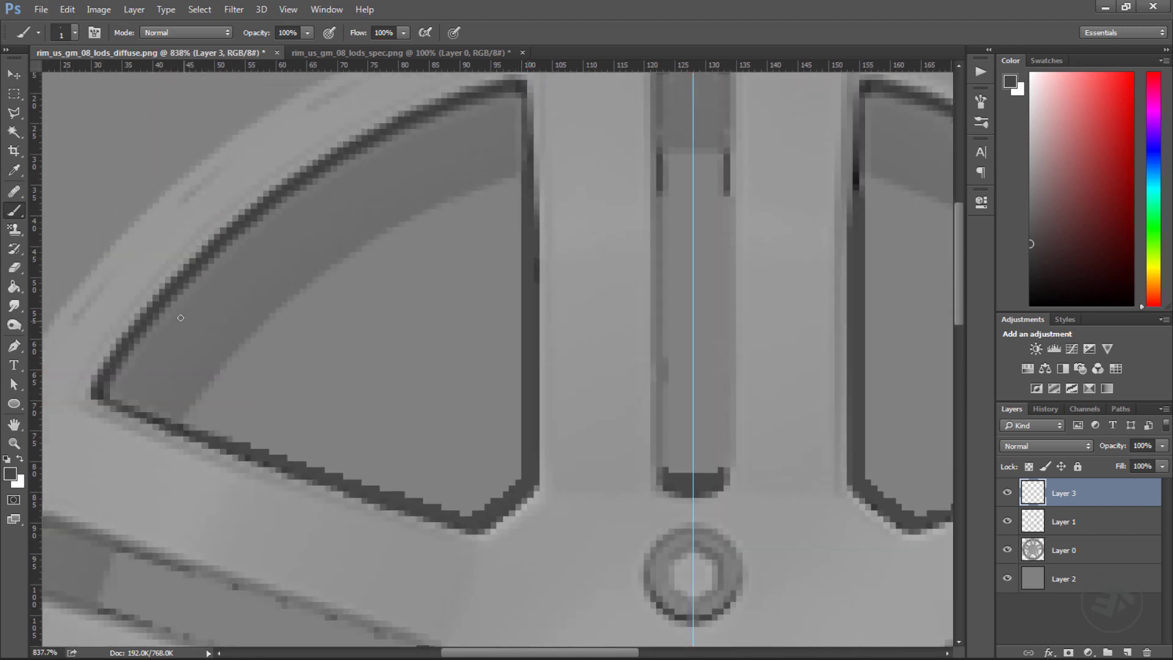
Step: Sample rim grays and paint over the stray dark pixels along the wheel's lower-right outer edge on Layer 3
left_click(146, 239, "alt")
scroll(371, 131, "down", 8, "alt")
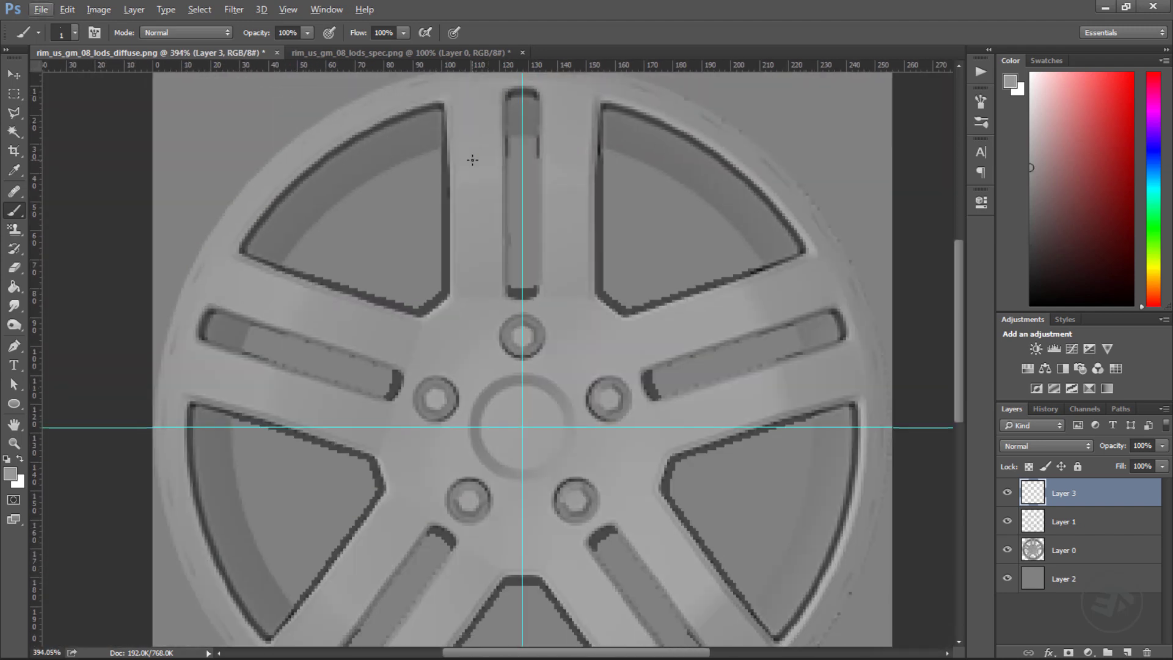
scroll(483, 232, "down", 6)
scroll(689, 534, "up", 6, "alt")
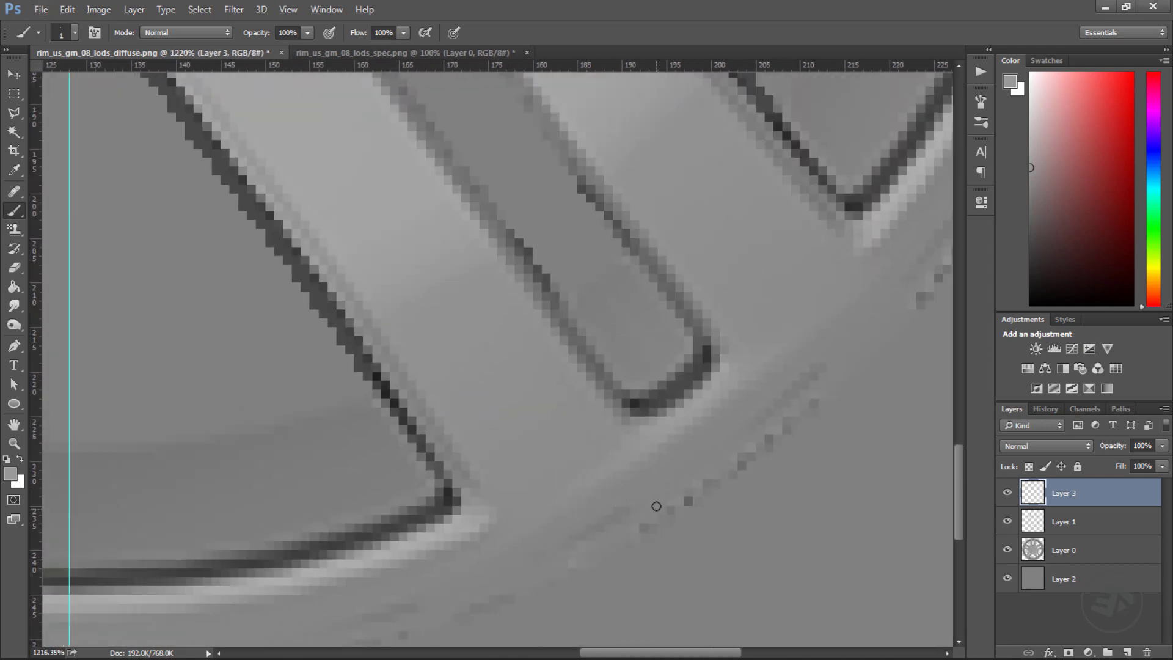
left_click_drag(758, 444, 740, 465)
scroll(672, 469, "down", 8, "alt")
scroll(851, 301, "up", 6, "alt")
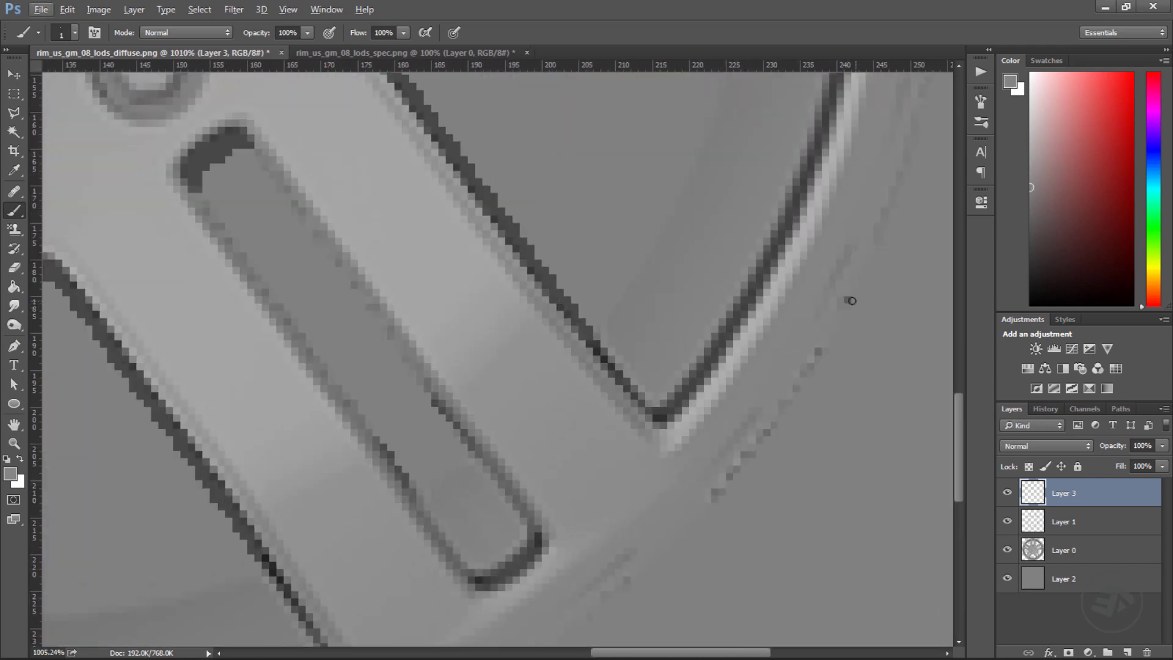
scroll(819, 301, "down", 8, "alt")
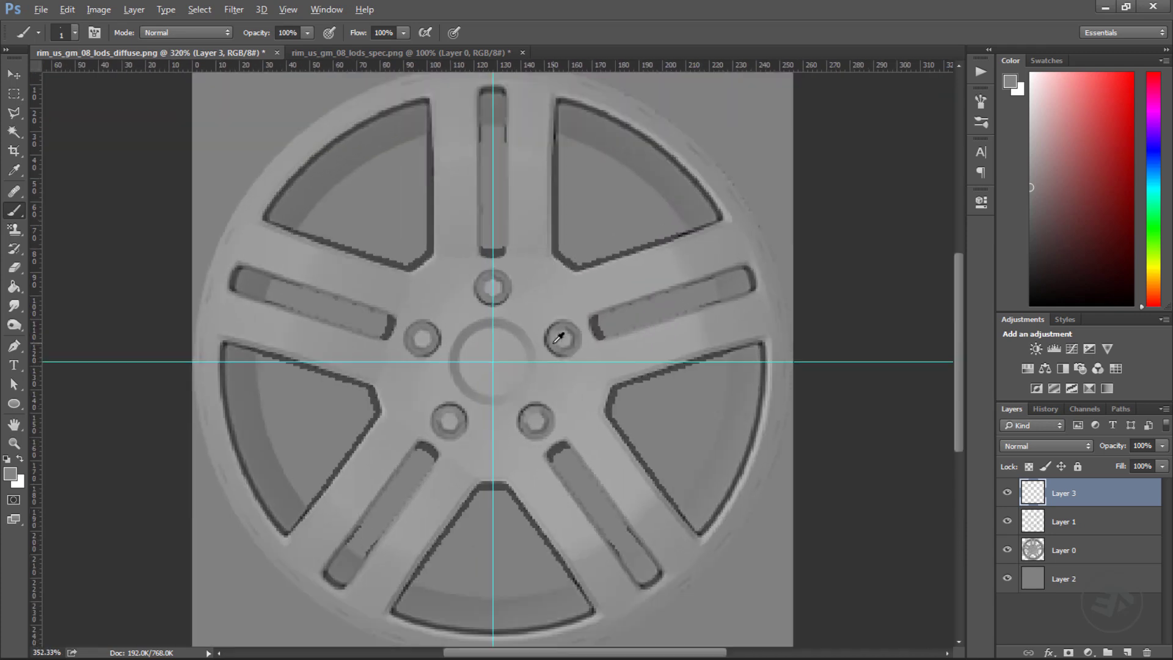
Step: Lower the opacity of Layer 1, which holds the dark gray edges, to 79%
left_click(1093, 521)
left_click_drag(1162, 445, 1145, 464)
scroll(760, 259, "up", 8, "alt")
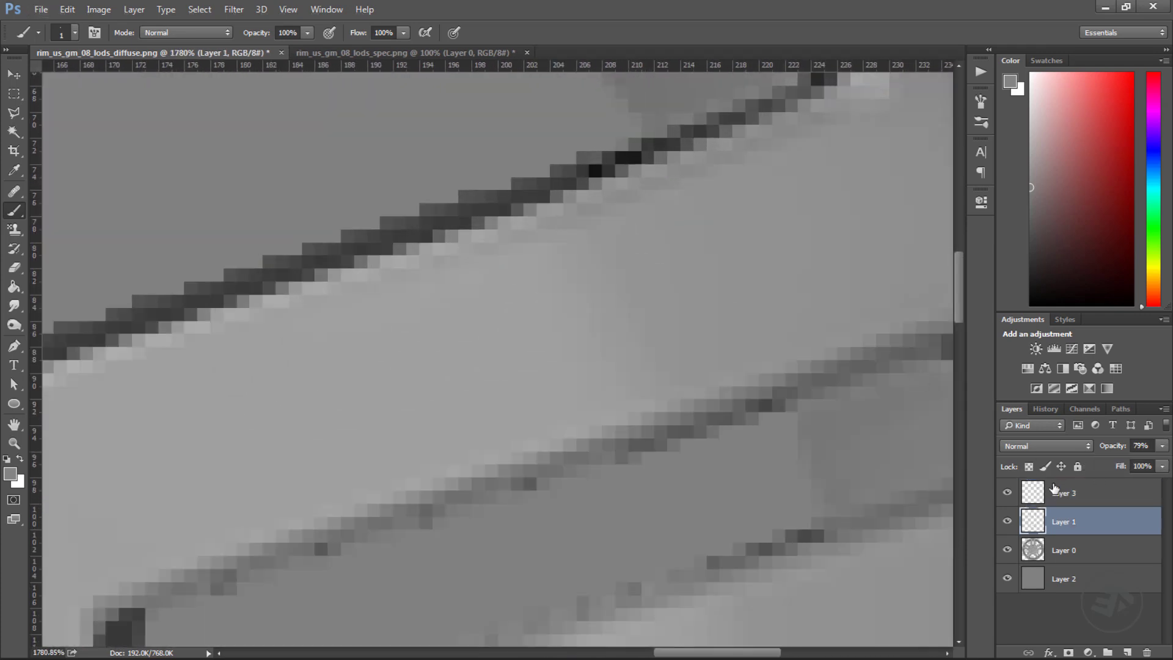
Step: On Layer 3, paint over the black pixels around the upper-right opening and upper slot with sampled grays
left_click(1053, 489)
scroll(680, 345, "down", 3, "alt")
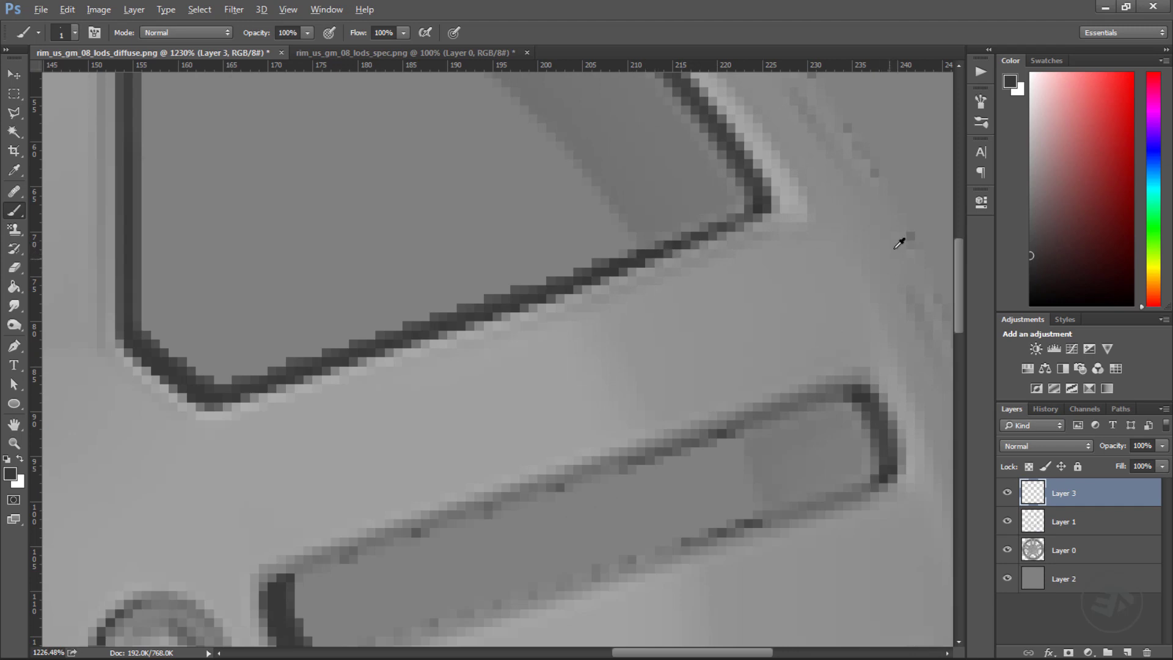
scroll(690, 275, "down", 8, "alt")
scroll(378, 255, "up", 8, "alt")
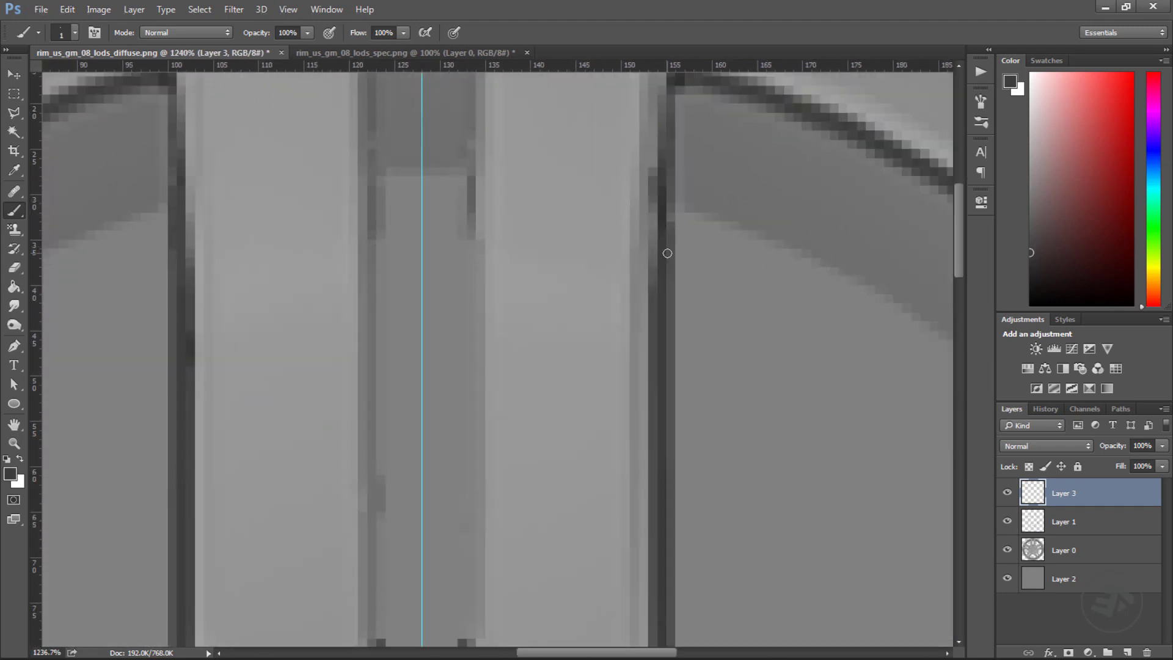
left_click_drag(663, 244, 662, 207)
scroll(657, 191, "down", 6, "alt")
scroll(638, 450, "up", 4, "alt")
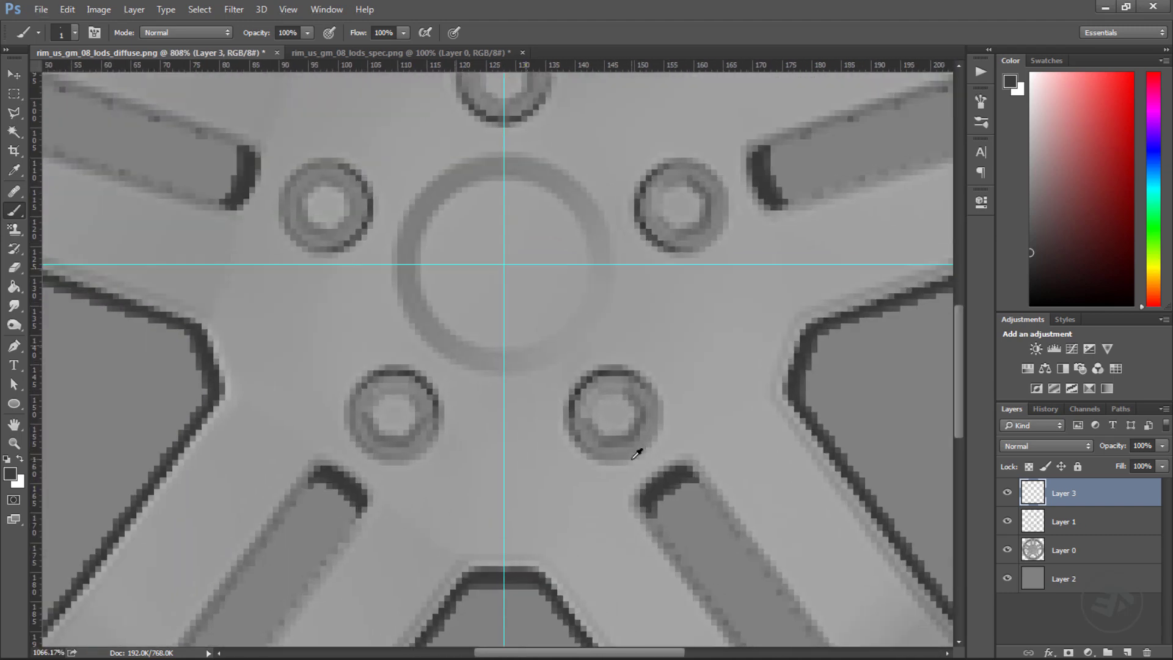
scroll(626, 462, "down", 4, "alt")
scroll(626, 463, "down", 3, "alt")
Step: Draw a black 12 × 12 px rectangle without a stroke near the upper-left corner of the texture
left_click(15, 442)
right_click(524, 322)
left_click(548, 329)
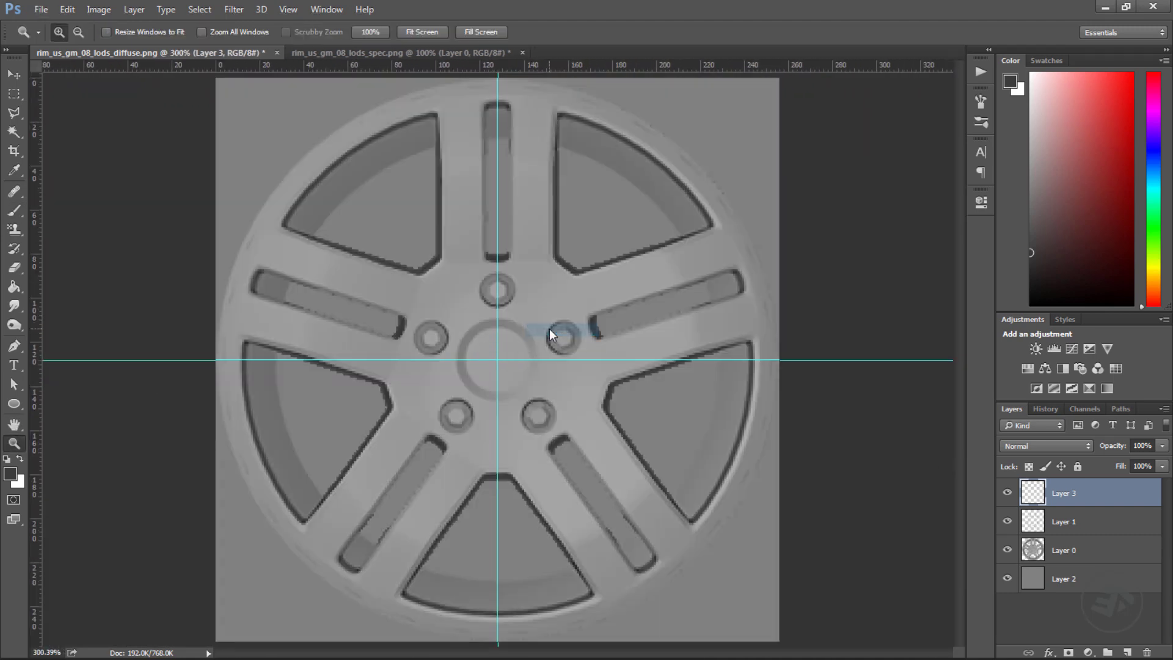
scroll(530, 333, "down", 4, "alt")
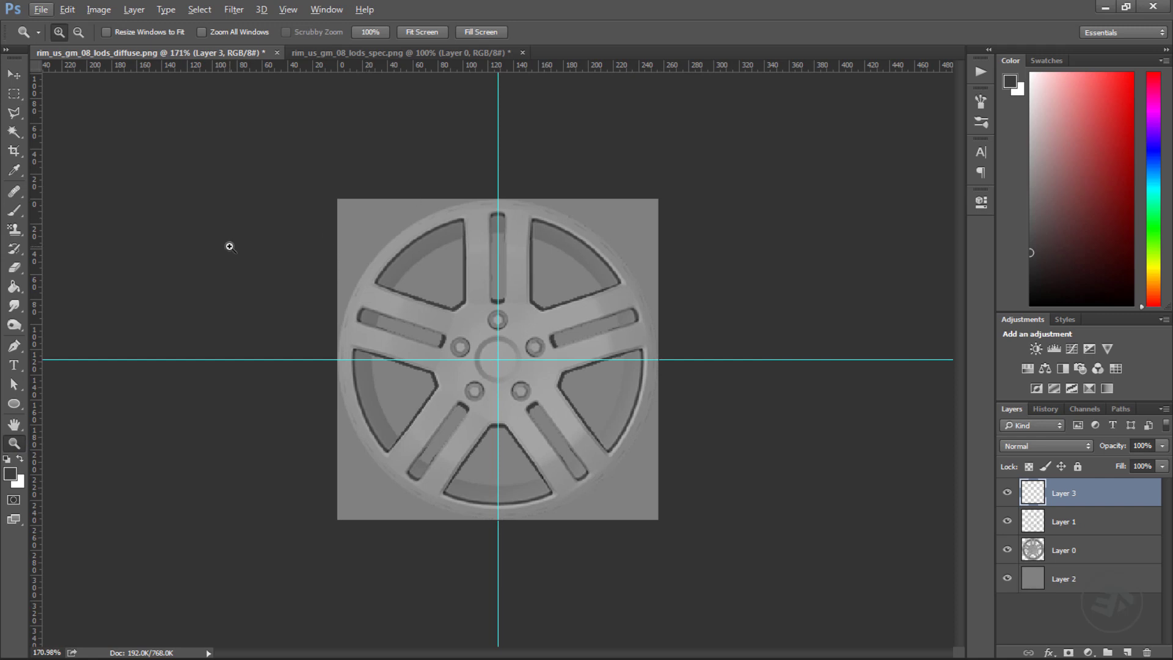
left_click(28, 404)
left_click(72, 400)
left_click(134, 32)
left_click_drag(341, 202, 352, 226)
Step: Move the black square flush into the upper-left corner of the texture
scroll(359, 194, "up", 8, "alt")
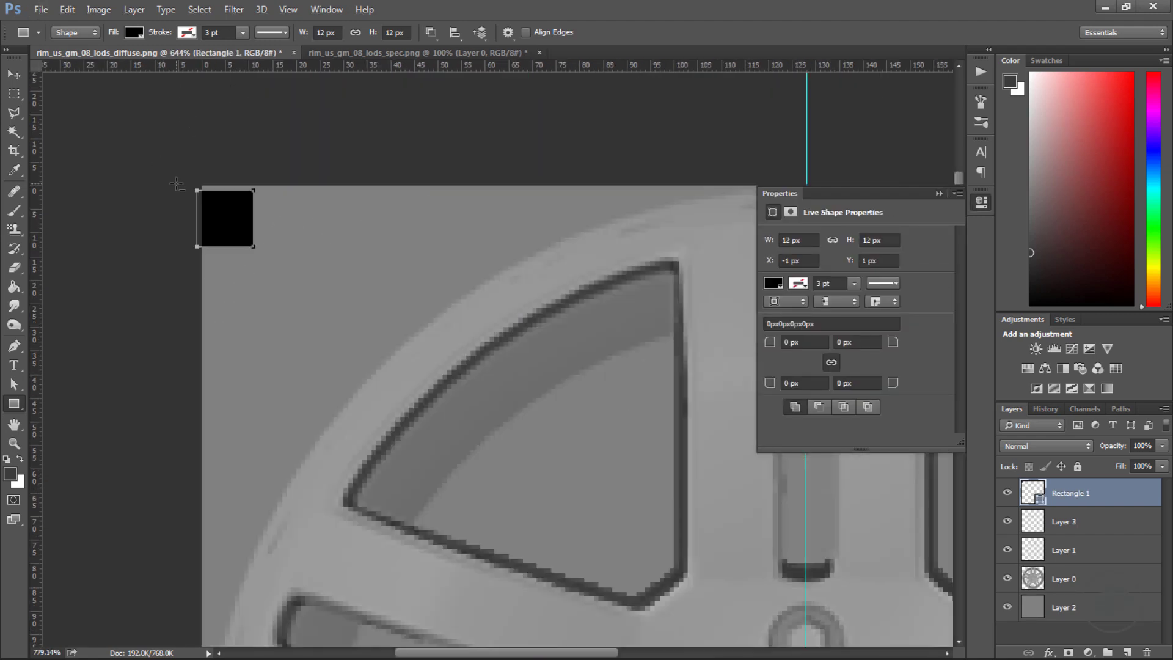
key("v")
left_click_drag(257, 229, 266, 223)
Step: Duplicate the black square directly beside the original and fill the copy with dark gray
left_click_drag(269, 253, 361, 254)
left_click(773, 283)
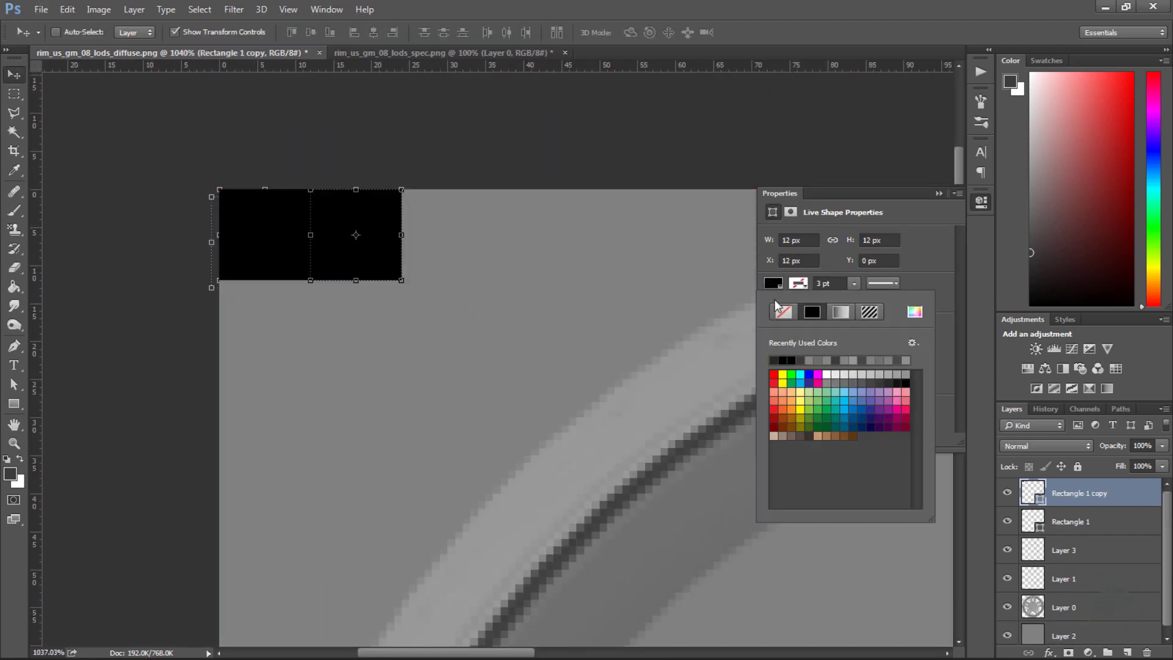
left_click(808, 359)
left_click(513, 256)
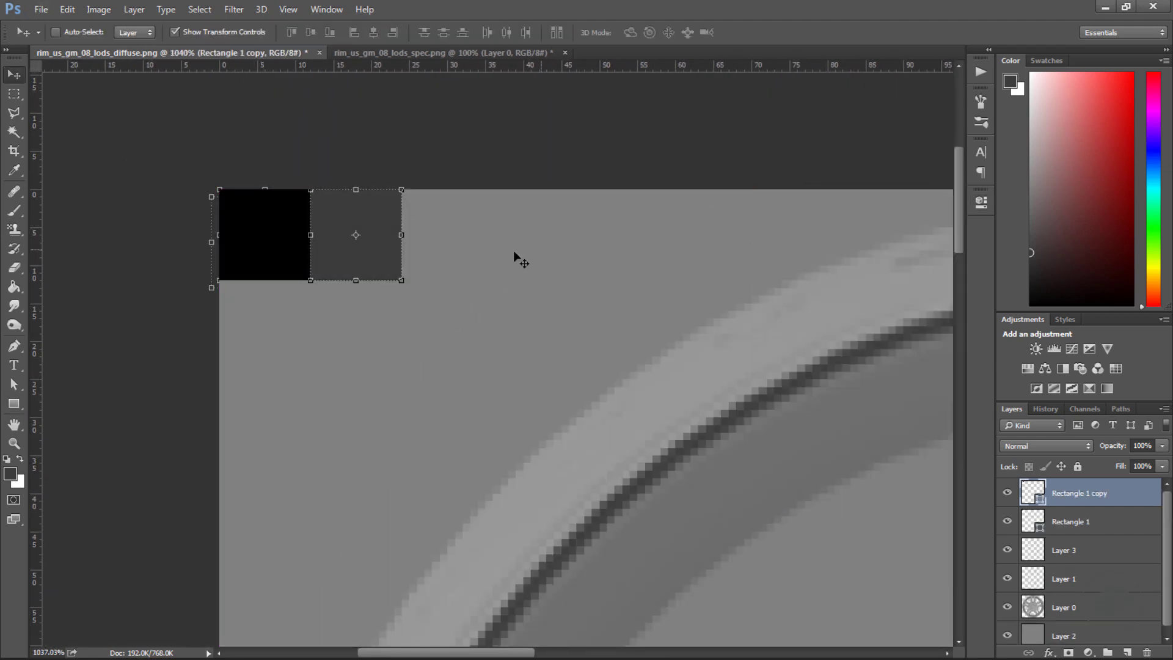
key("m")
scroll(513, 257, "down", 6, "alt")
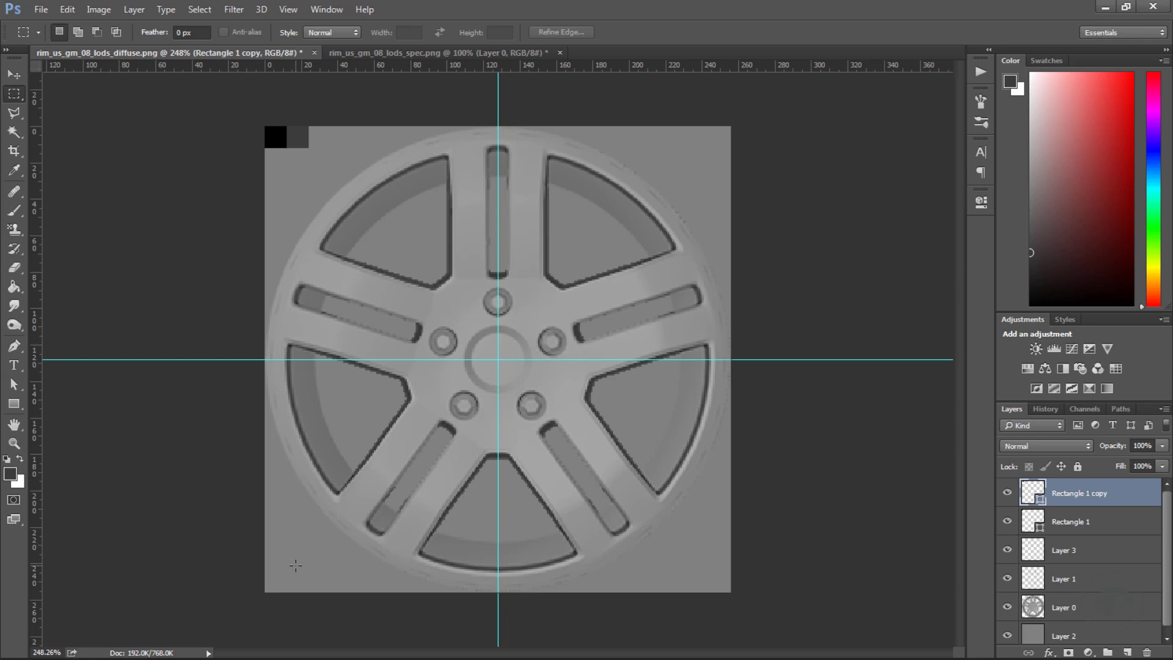
Step: Switch to the rim_us_gm_08_lods_spec.png texture and add a new layer beneath Layer 0
scroll(154, 243, "down", 7, "alt")
left_click(364, 53)
left_click(1128, 652)
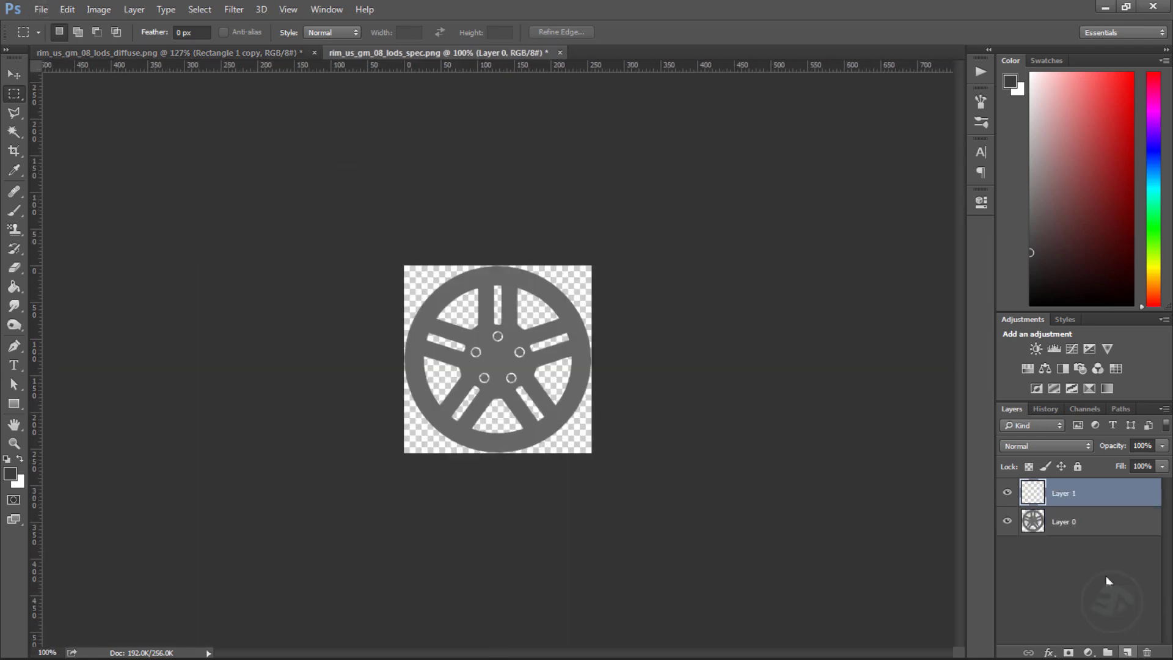
key("ctrl+[")
Step: Set the foreground color to #444444 and fill the spec texture's new layer with it
key("i")
left_click(571, 305)
key("m")
left_click(10, 474)
type("444444")
key("Return")
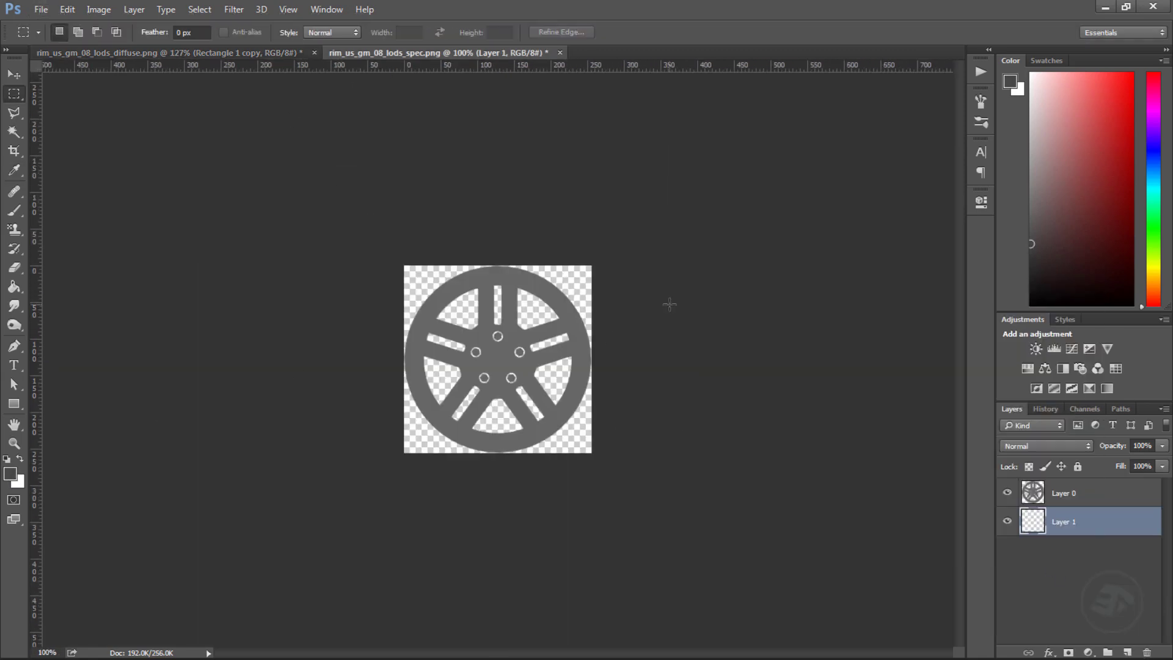
key("g")
left_click(563, 314)
Step: Return to the diffuse texture, switch to 3ds Max and delete the Omni001 light
key("ctrl+Tab")
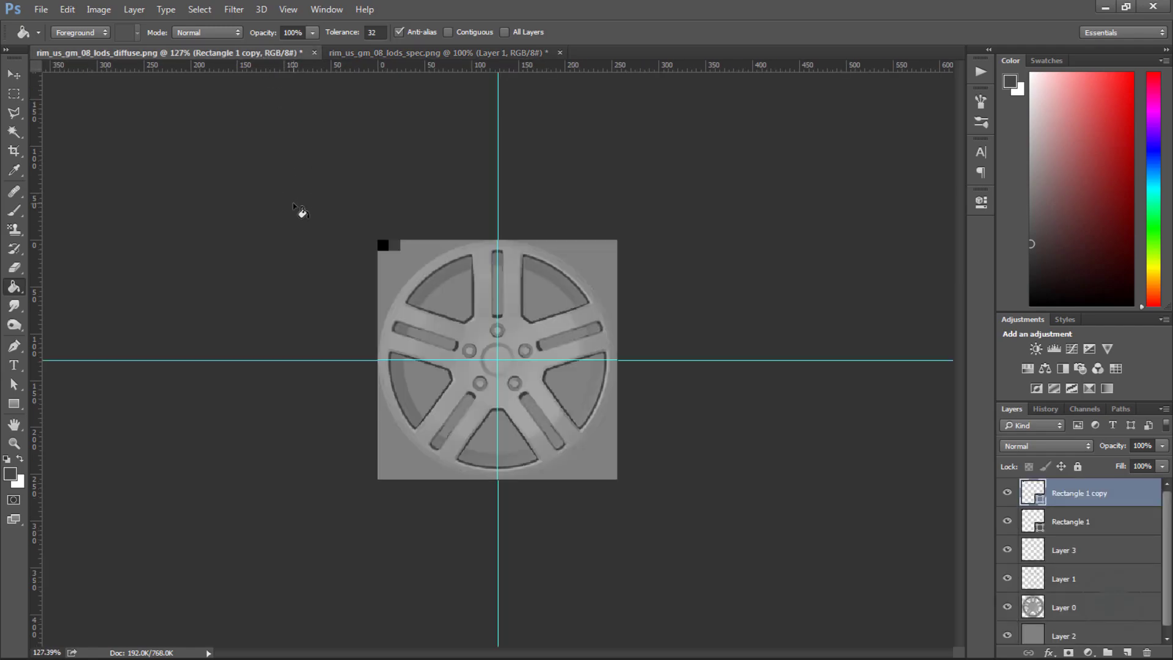
key("alt+Tab")
left_click(1083, 234)
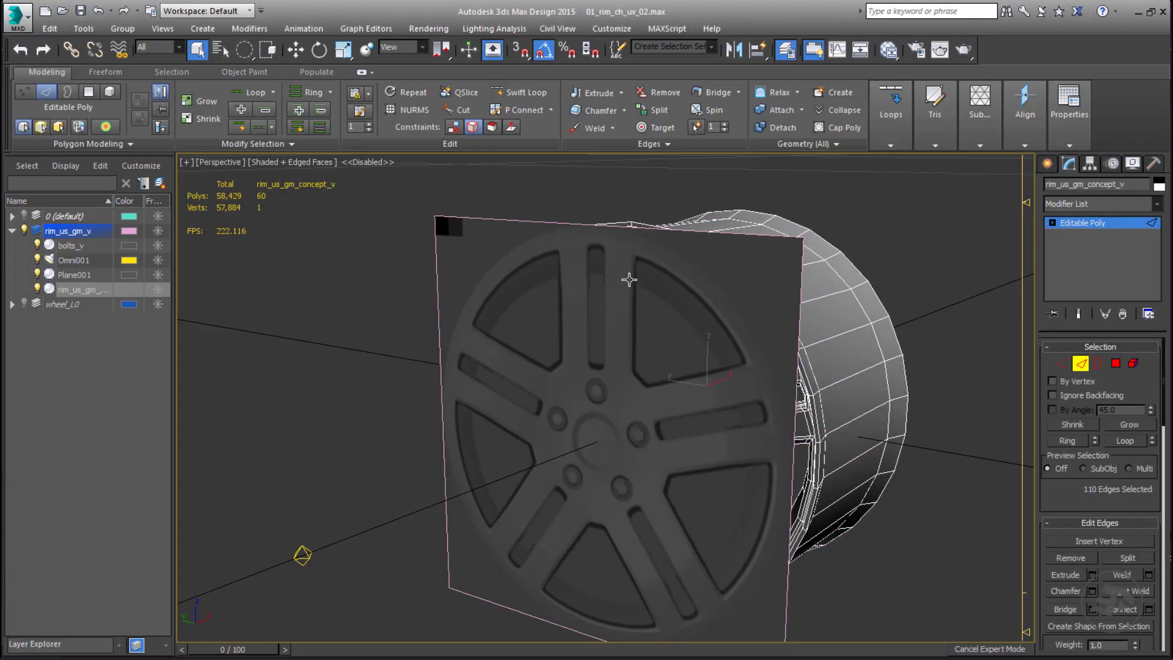
left_click(75, 260)
right_click(74, 262)
left_click(127, 331)
Step: Hide Plane001, collapse the rim_us_gm_v layer and hide it
left_click(37, 260)
left_click(13, 230)
left_click(24, 230)
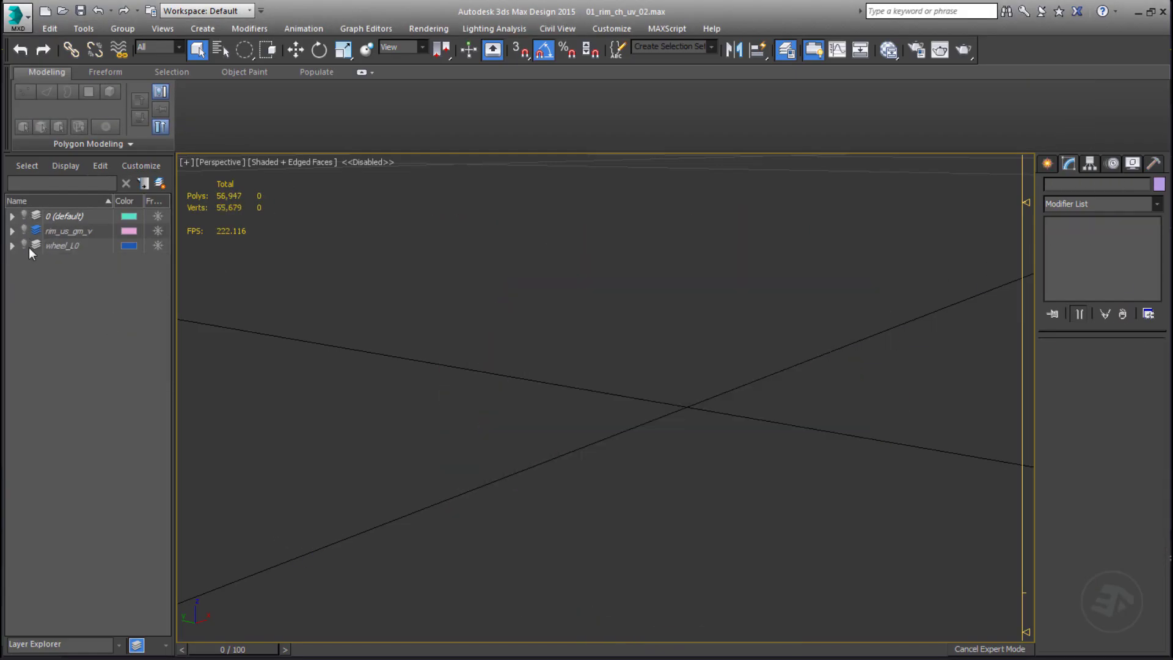
Step: Show the wheel_L0 layer, make it current, and unhide and select rim_L1
left_click(25, 245)
left_click(36, 246)
left_click(12, 246)
middle_click_drag(304, 356, 323, 332)
left_click(37, 304)
left_click(70, 305)
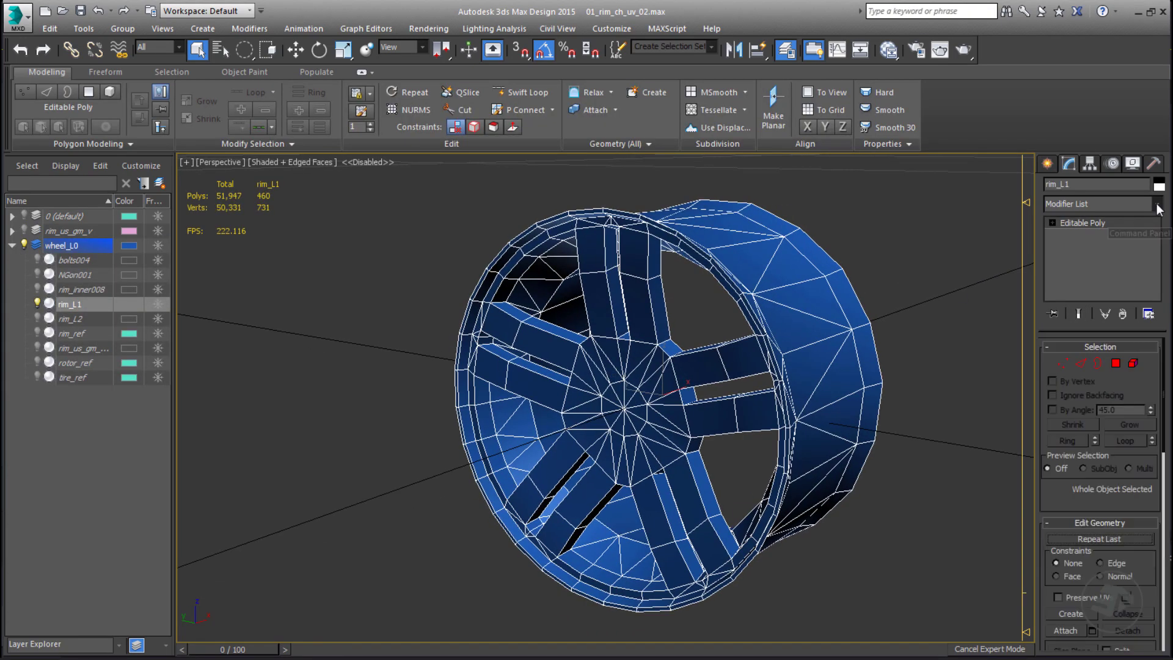
Step: Add an Unwrap UVW modifier to rim_L1 and open its UV Editor
left_click(1155, 205)
key("u")
left_click(1102, 489)
scroll(665, 384, "down", 3)
middle_click_drag(664, 384, 727, 394, "alt")
left_click_drag(1060, 416, 1062, 492)
left_click(1098, 408)
middle_click_drag(272, 350, 263, 373)
Step: Select all polygons, apply a planar projection aligned with the wheel's face, and scale the UVs slightly inside the tile
key("ctrl+a")
key("3")
key("ctrl+a")
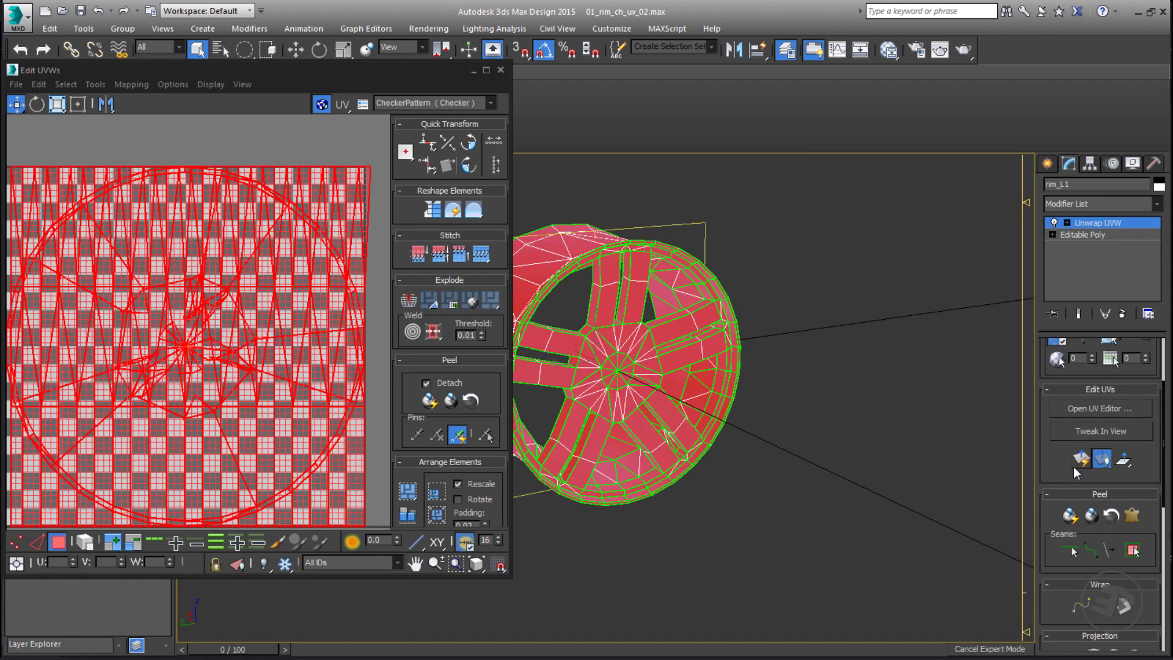
scroll(1073, 467, "down", 3)
left_click(1070, 453)
mouse_move(1061, 530)
left_mouse_down()
mouse_move(1061, 391)
mouse_move(1067, 511)
left_mouse_up()
left_click(1055, 627)
left_click(1072, 434)
scroll(325, 291, "down", 2)
key("r")
left_click_drag(221, 317, 216, 295)
mouse_move(617, 342)
middle_mouse_down()
mouse_move(690, 328)
mouse_move(608, 345)
middle_mouse_up()
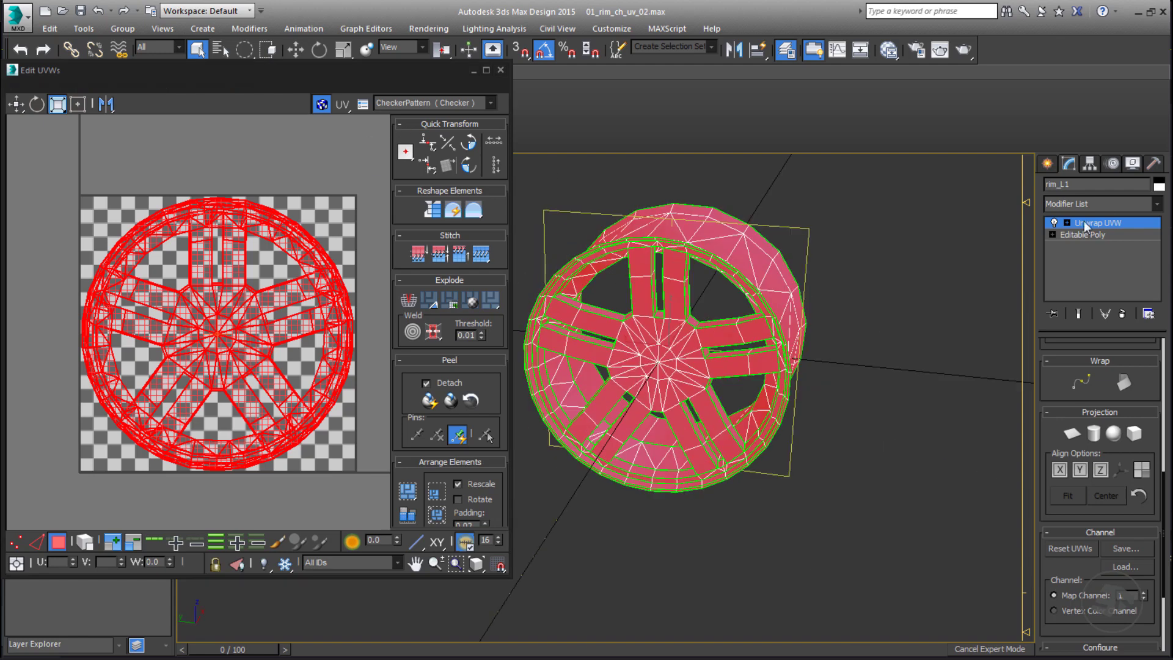
Step: Collapse the Unwrap UVW modifier into rim_L1's Editable Poly
right_click(1066, 224)
left_click(1047, 342)
left_click(585, 391)
middle_click_drag(679, 339, 684, 311, "alt")
Step: Open the Slate Material Editor and unhide the rim_us_gm_v layer and its Plane001 object
key("m")
left_click(24, 231)
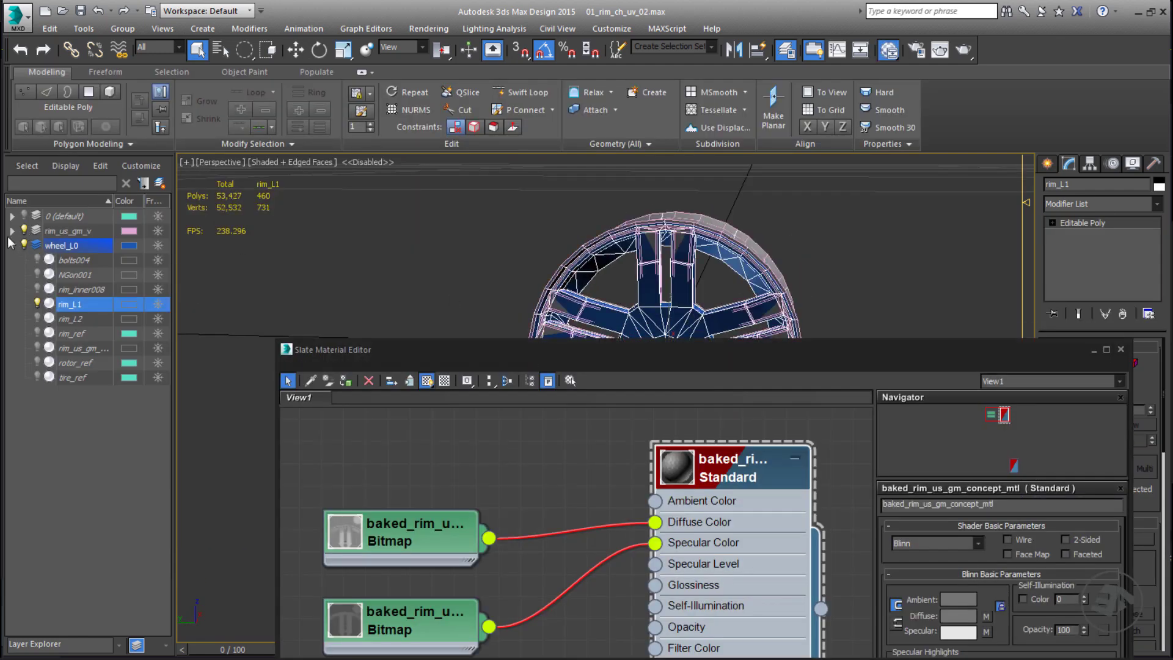
left_click(12, 231)
left_click(38, 260)
Step: Delete Plane001's original Standard material and Shell Material from the node view, keeping the baked material
middle_click_drag(550, 428, 550, 567)
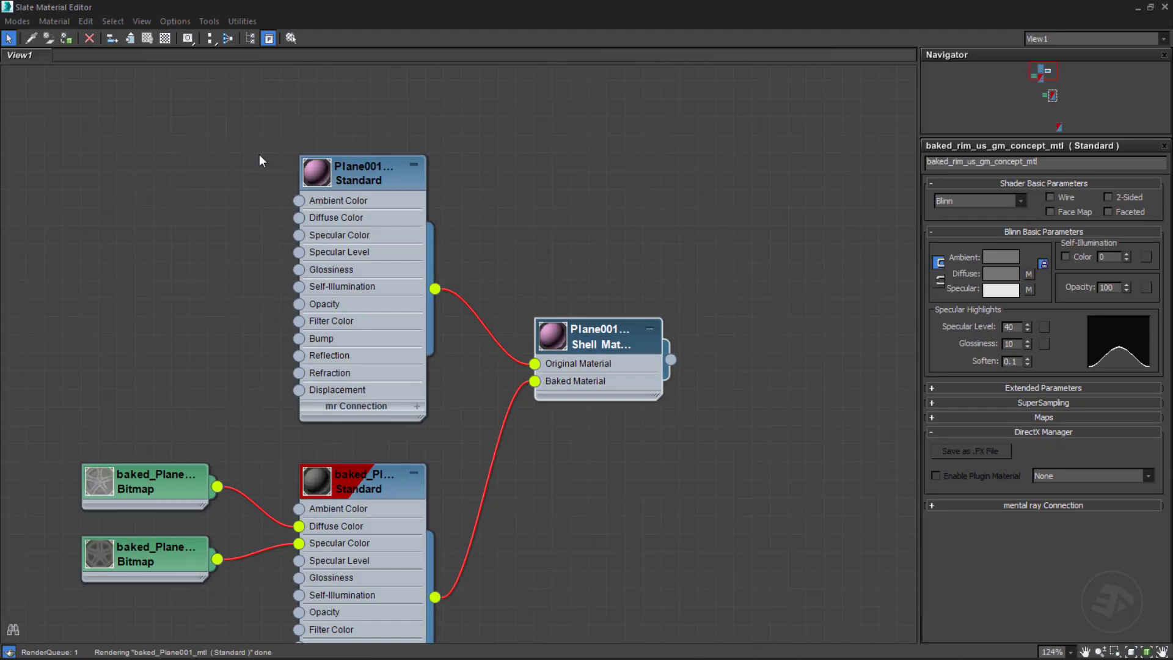
left_click_drag(262, 157, 681, 428)
key("Delete")
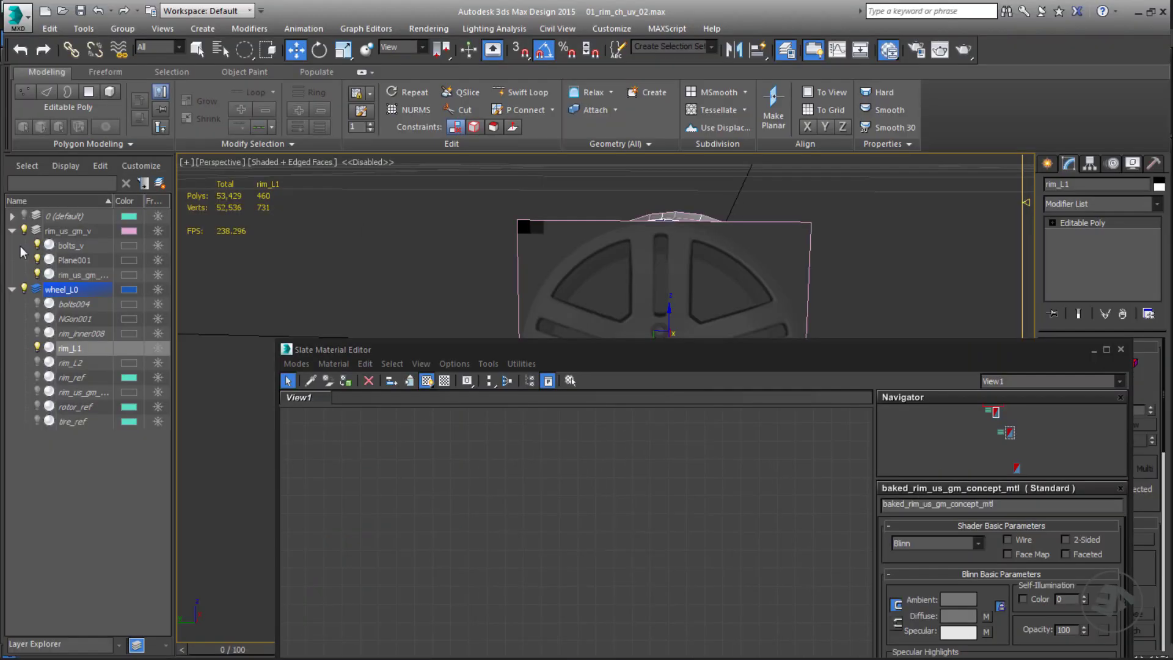
Step: Assign the baked Plane001 material to rim_L1 and inspect the rim up close in the viewport
left_click(70, 348)
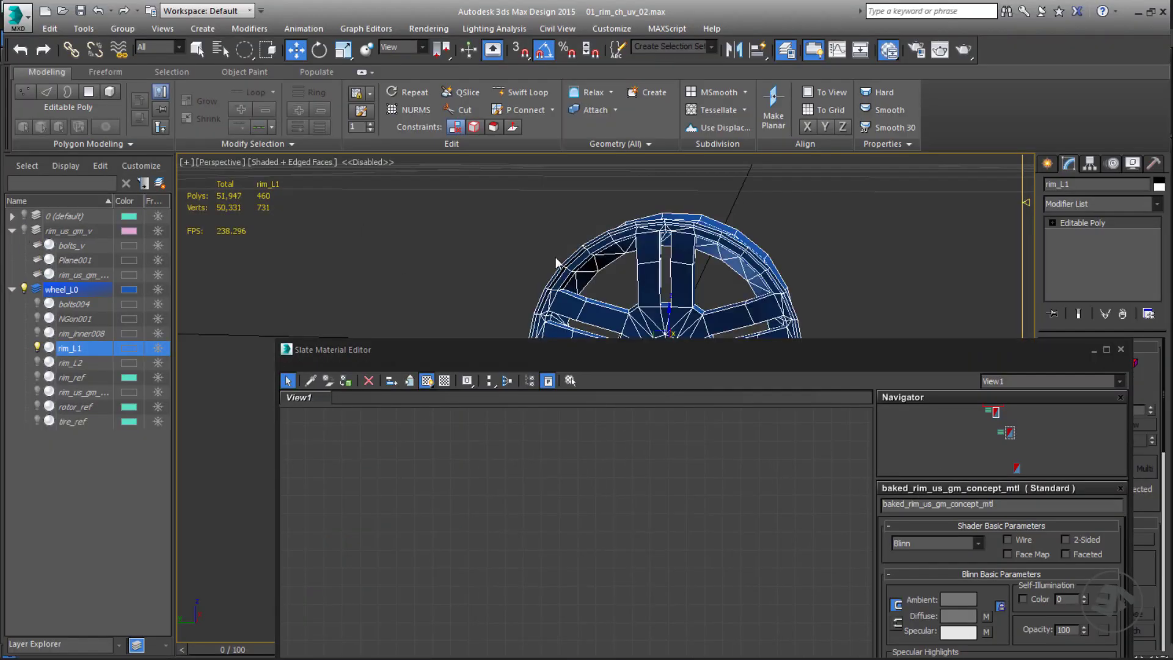
middle_click_drag(812, 223, 499, 179)
left_click(345, 381)
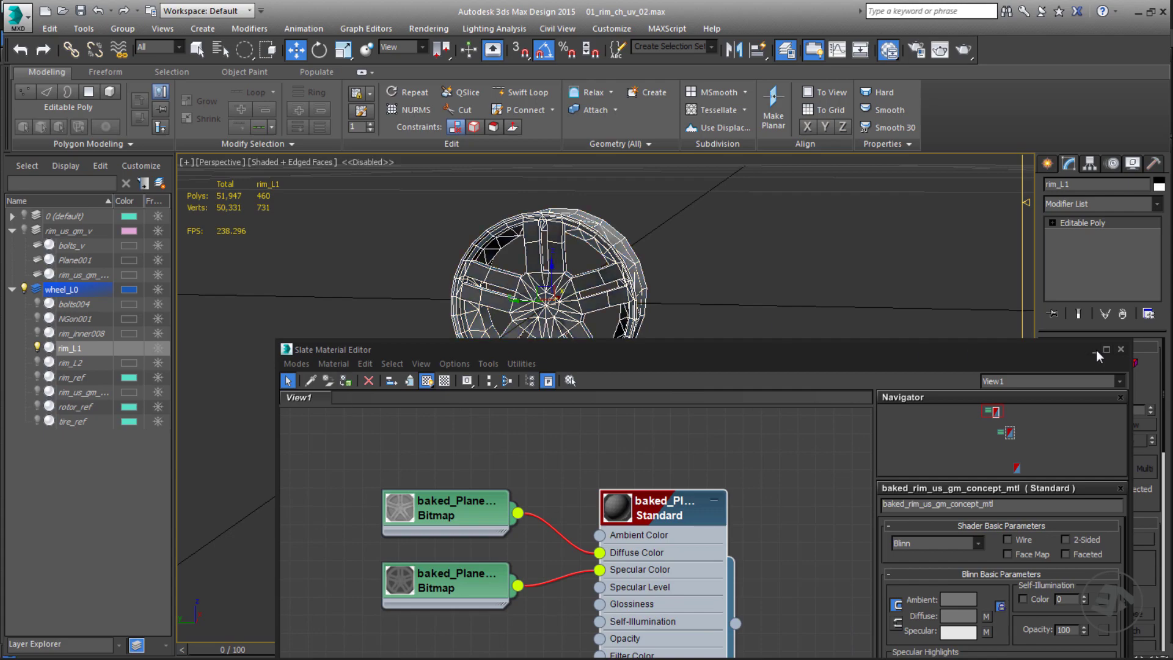
left_click(1094, 350)
scroll(568, 342, "up", 5)
key("F9")
mouse_move(568, 354)
middle_mouse_down("alt")
mouse_move(631, 361)
mouse_move(469, 383)
mouse_move(580, 360)
middle_mouse_up("alt")
key("F9")
key("F9")
Step: Add a new Unwrap UVW modifier to the textured rim_L1 and open the UV Editor
left_click(1137, 171)
left_click(1157, 206)
key("u")
key("Return")
left_click_drag(1061, 404, 1075, 461)
left_click(1099, 431)
Step: Display the baked_Plane001_mtl_Complete map behind the UVs and maximize the UV Editor
left_click(435, 103)
left_click(435, 128)
left_click(486, 72)
scroll(458, 92, "up", 5)
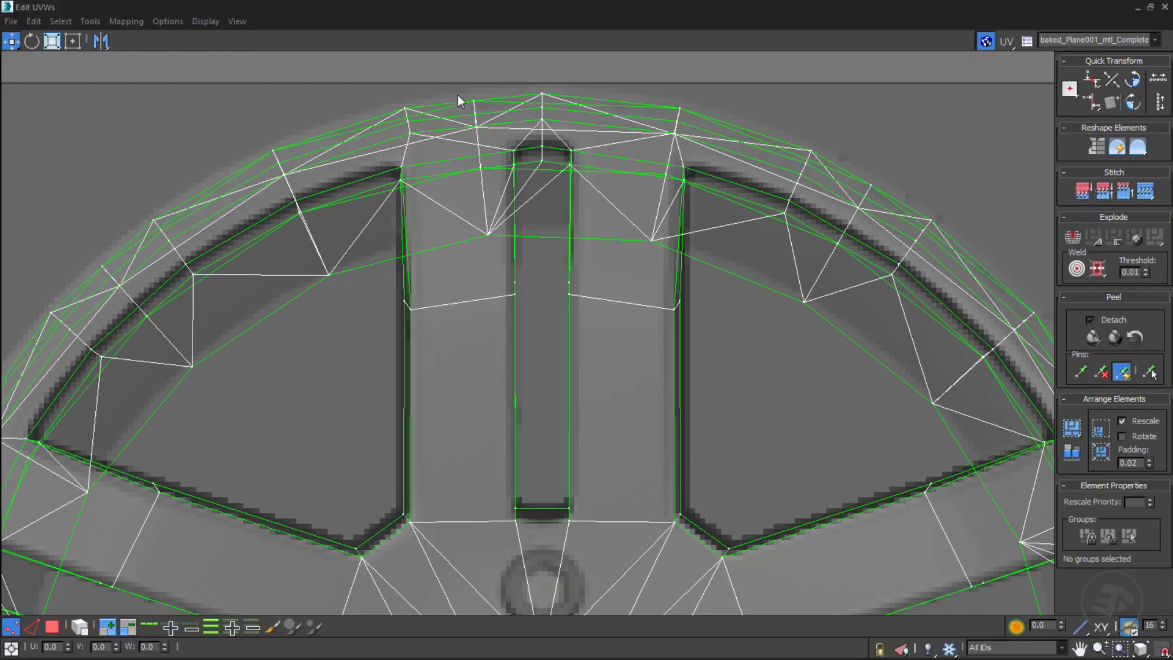
Step: Select all UV polygons, scale them up slightly to match the rim texture, and check the fit on the wheel
scroll(603, 101, "down", 5)
key("3")
key("ctrl+a")
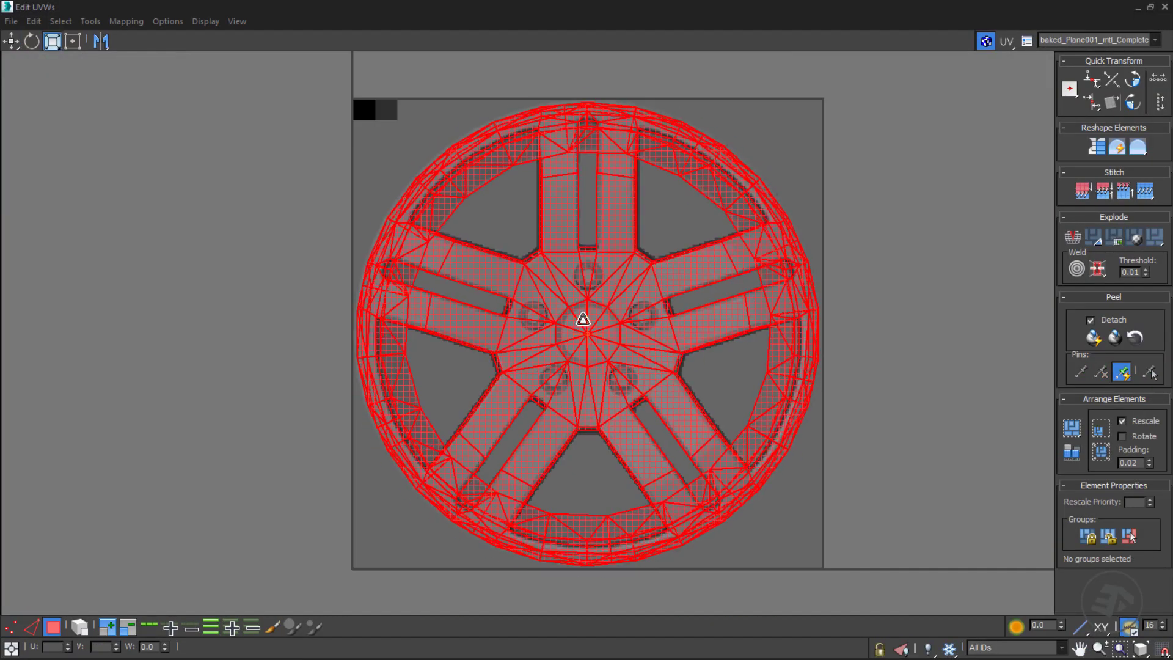
scroll(594, 78, "up", 5)
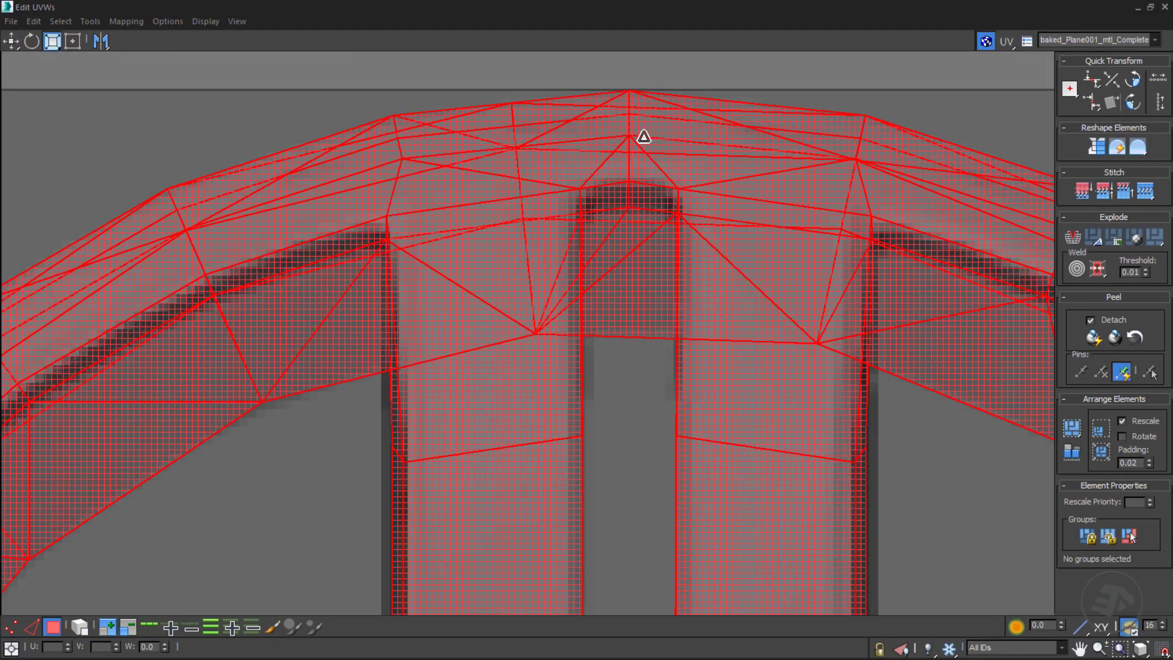
scroll(638, 183, "up", 5)
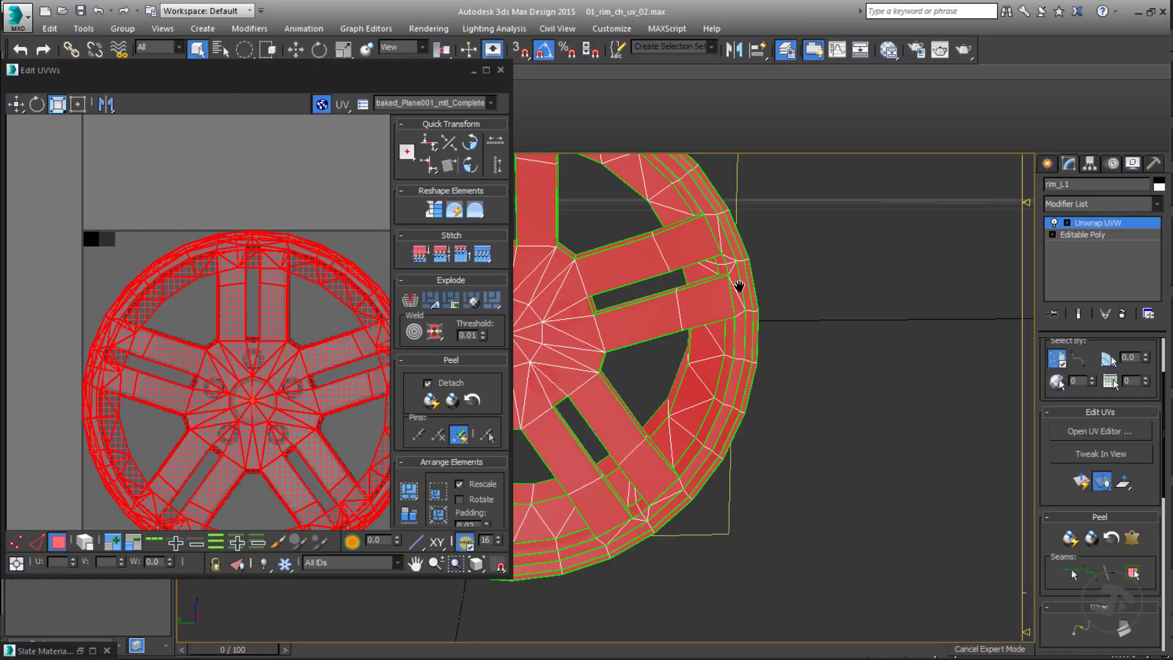
middle_click_drag(740, 283, 720, 342)
scroll(290, 348, "up", 8)
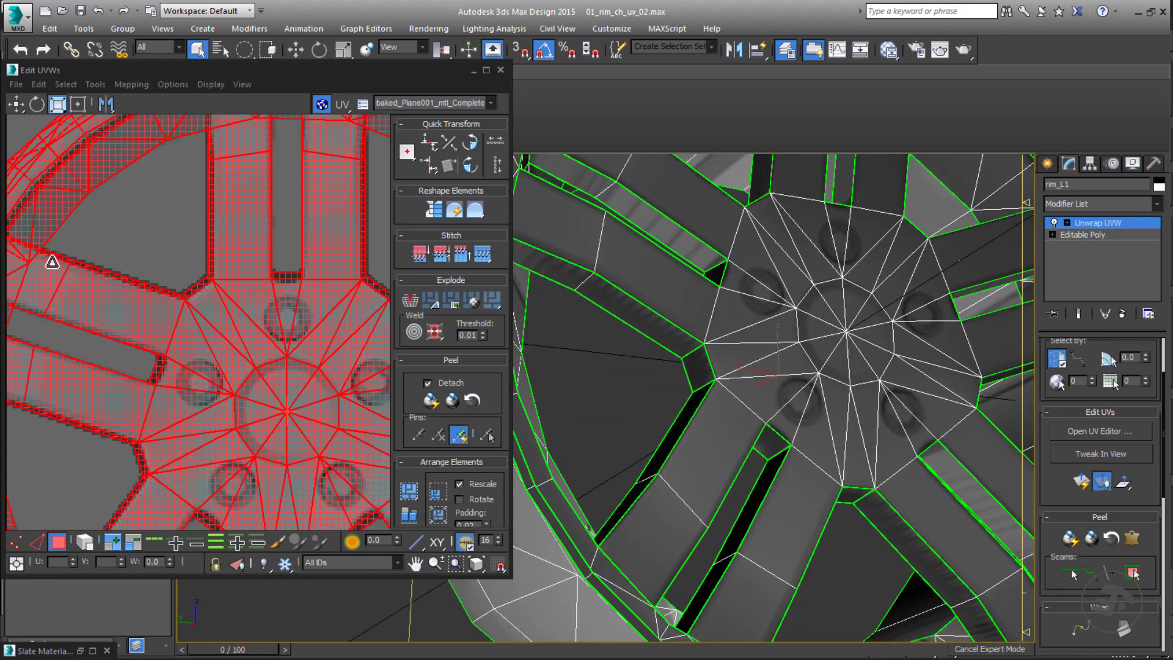
Step: Examine how the UV edges line up with the rim texture around the spokes, and close the UV Editor
middle_click_drag(52, 262, 125, 279)
scroll(125, 279, "up", 2)
scroll(176, 277, "down", 4)
middle_click_drag(297, 237, 92, 185)
scroll(93, 185, "up", 5)
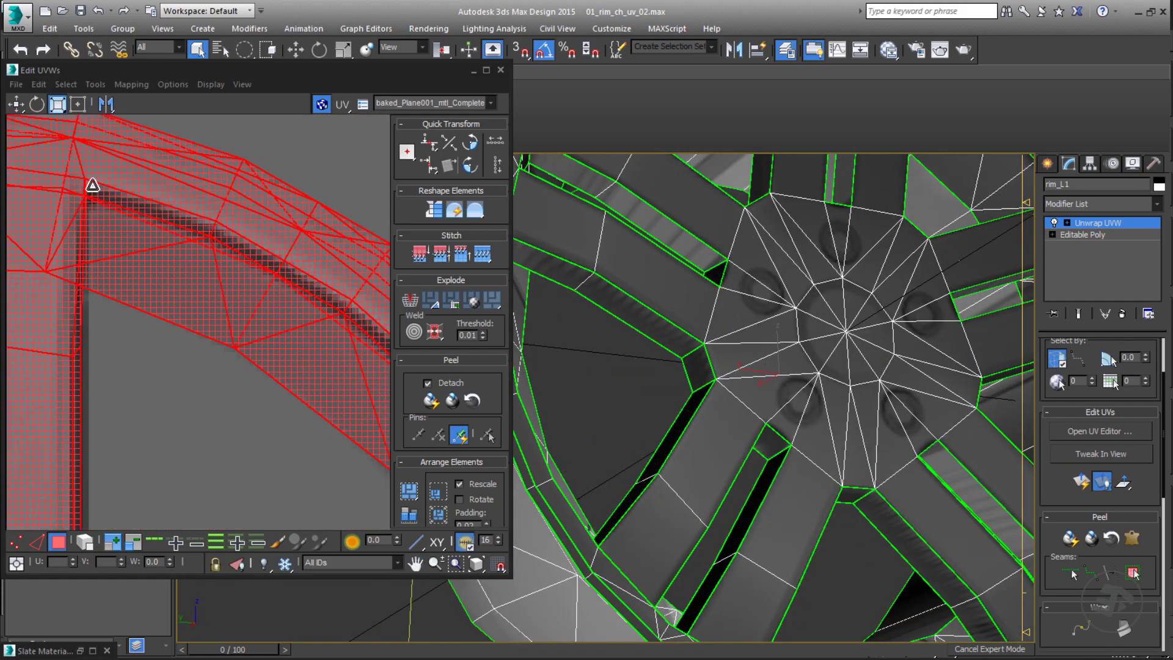
left_click(274, 133)
middle_click_drag(637, 404, 663, 473, "alt")
scroll(276, 328, "down", 5)
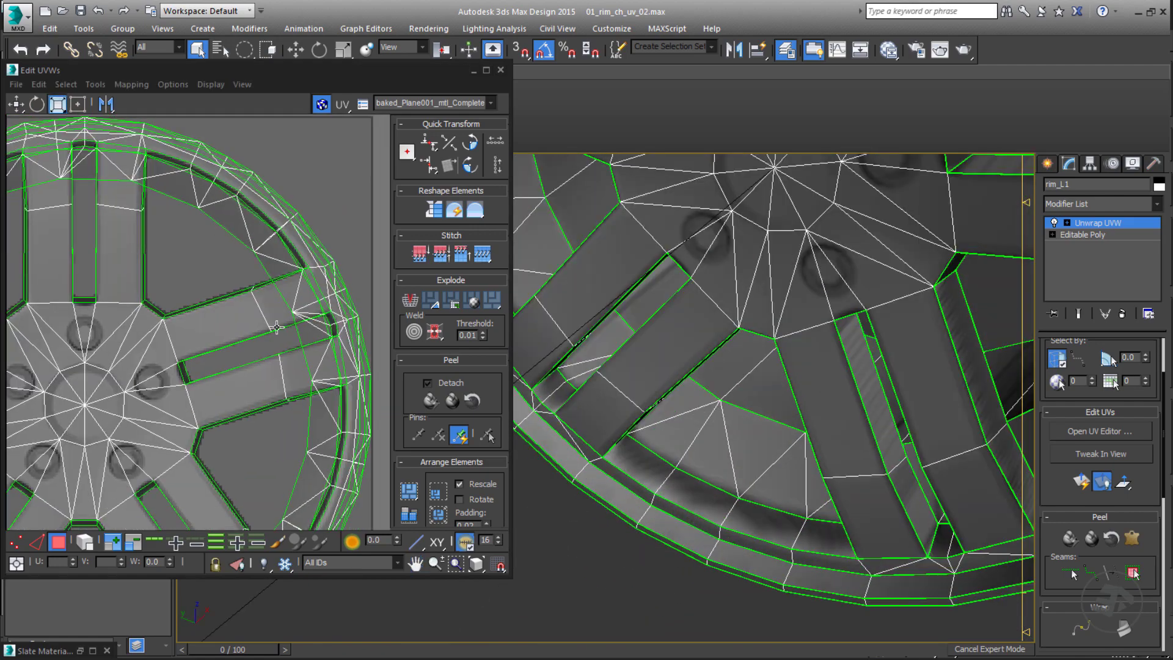
scroll(276, 328, "up", 7)
left_click(499, 72)
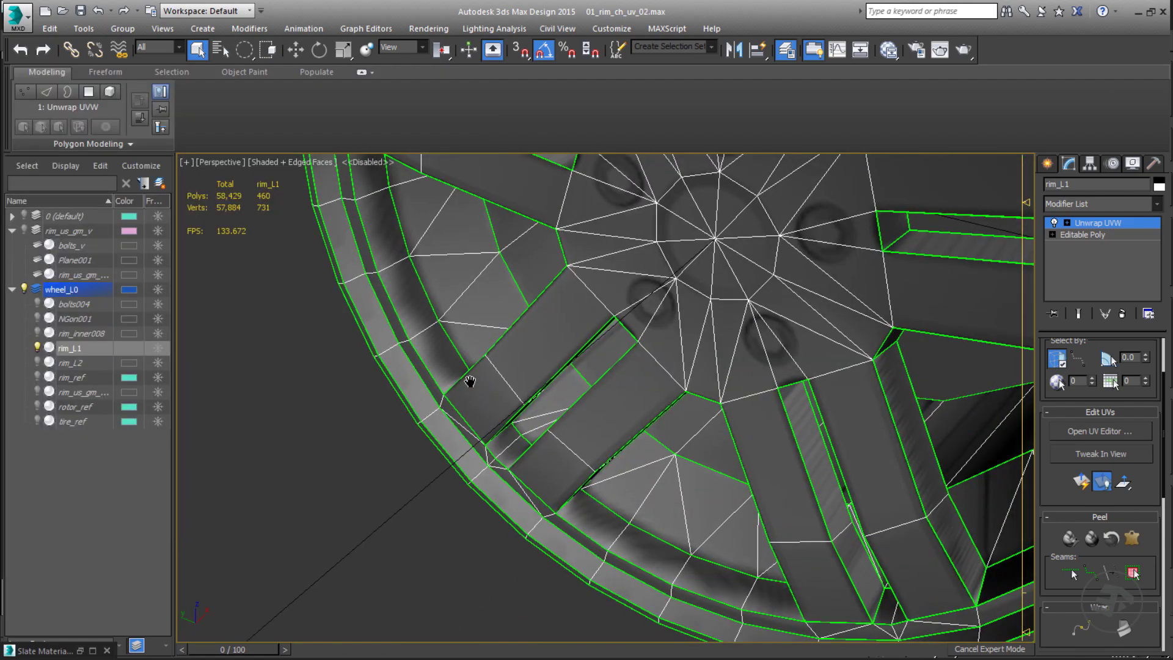
Step: Select the polygons of the rim's outer barrel behind the spokes on rim_L1
scroll(468, 382, "down", 5)
middle_click_drag(684, 464, 519, 391, "alt")
scroll(641, 419, "up", 5)
scroll(519, 391, "down", 5)
middle_click_drag(599, 388, 502, 397, "alt")
left_click_drag(1142, 346, 1142, 375)
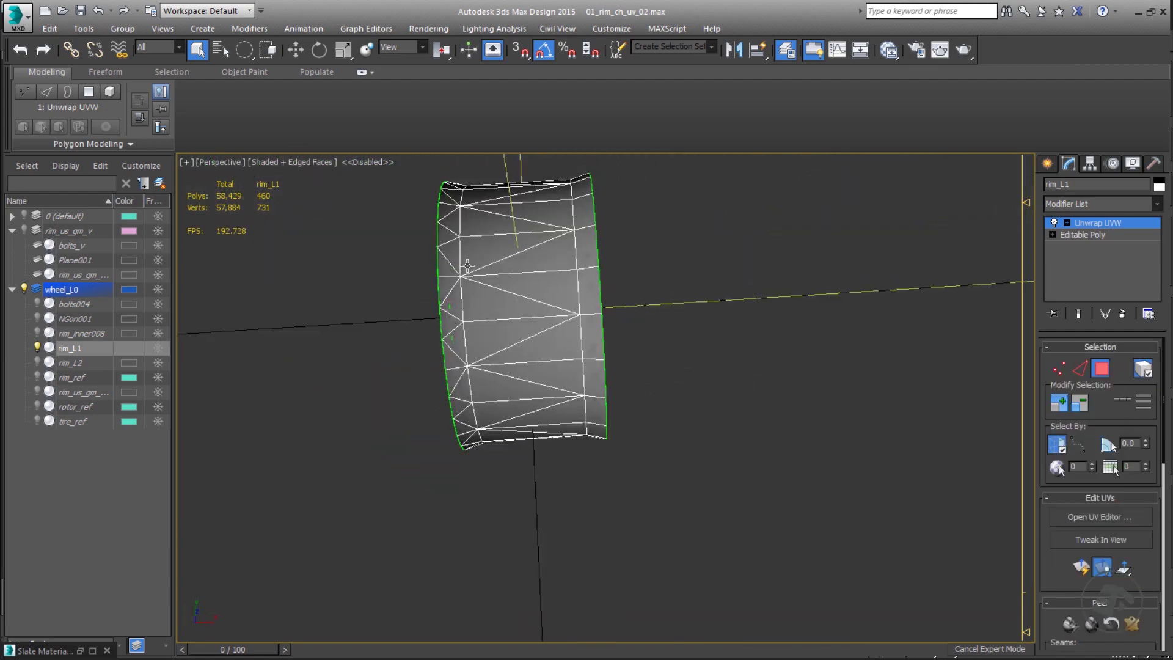
left_click(472, 282)
middle_click_drag(518, 304, 743, 329, "alt")
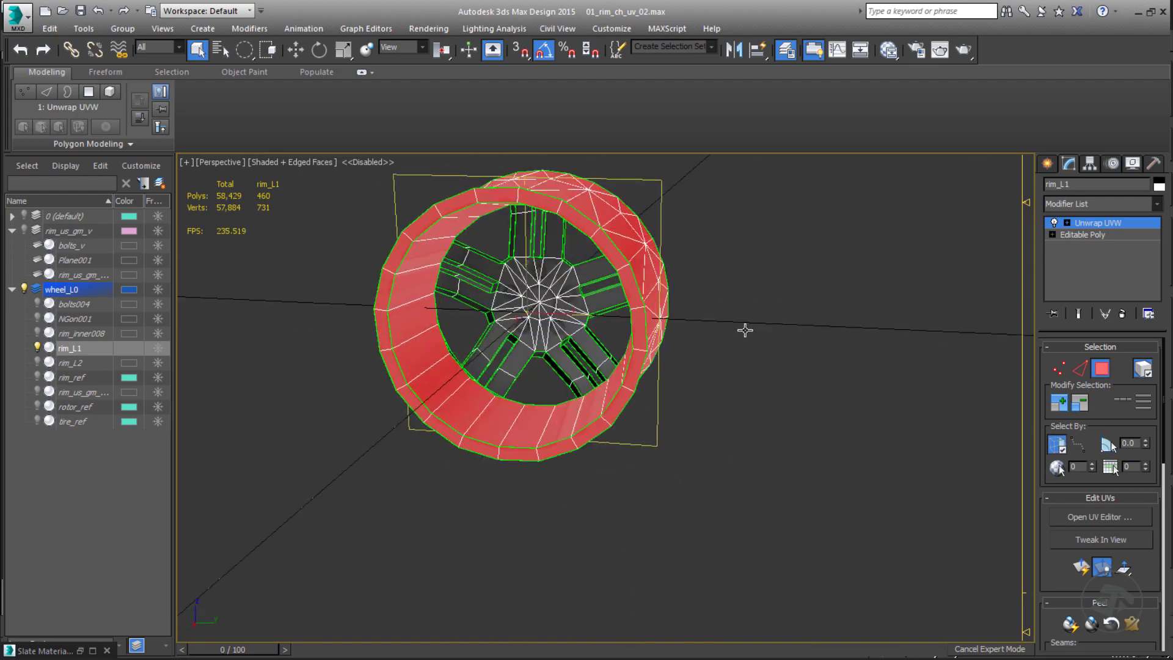
scroll(623, 335, "up", 5)
middle_click_drag(624, 334, 596, 404, "alt")
Step: Shrink the barrel UVs and place them on the small dark swatch in the corner of the rim texture
left_click(1099, 516)
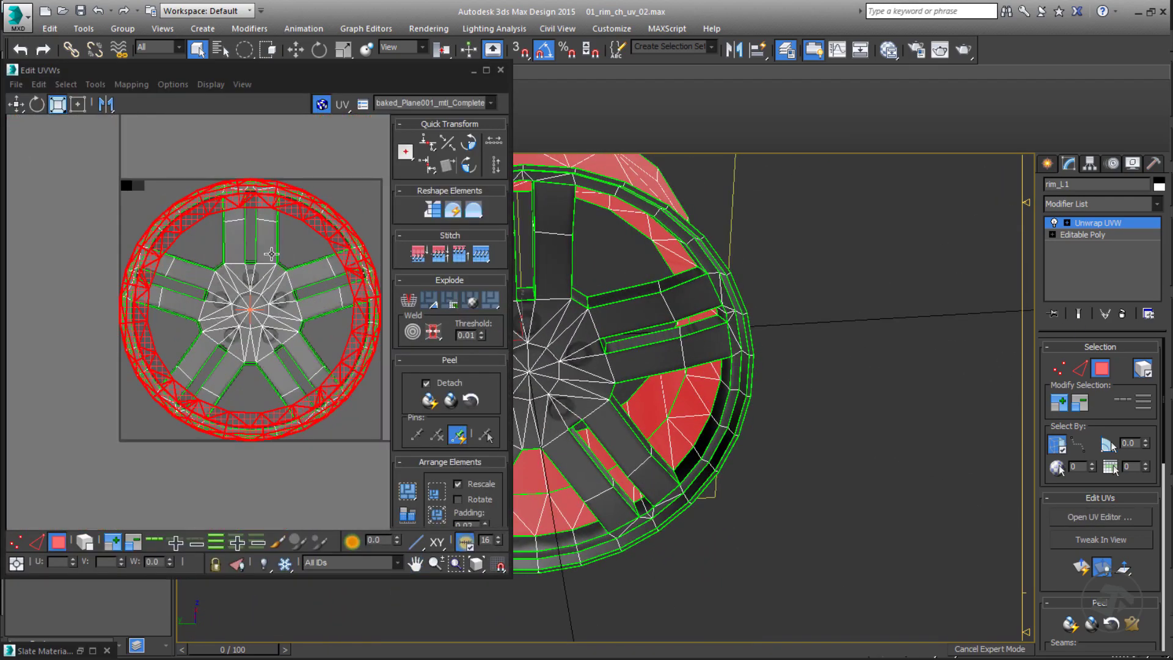
left_click(237, 406)
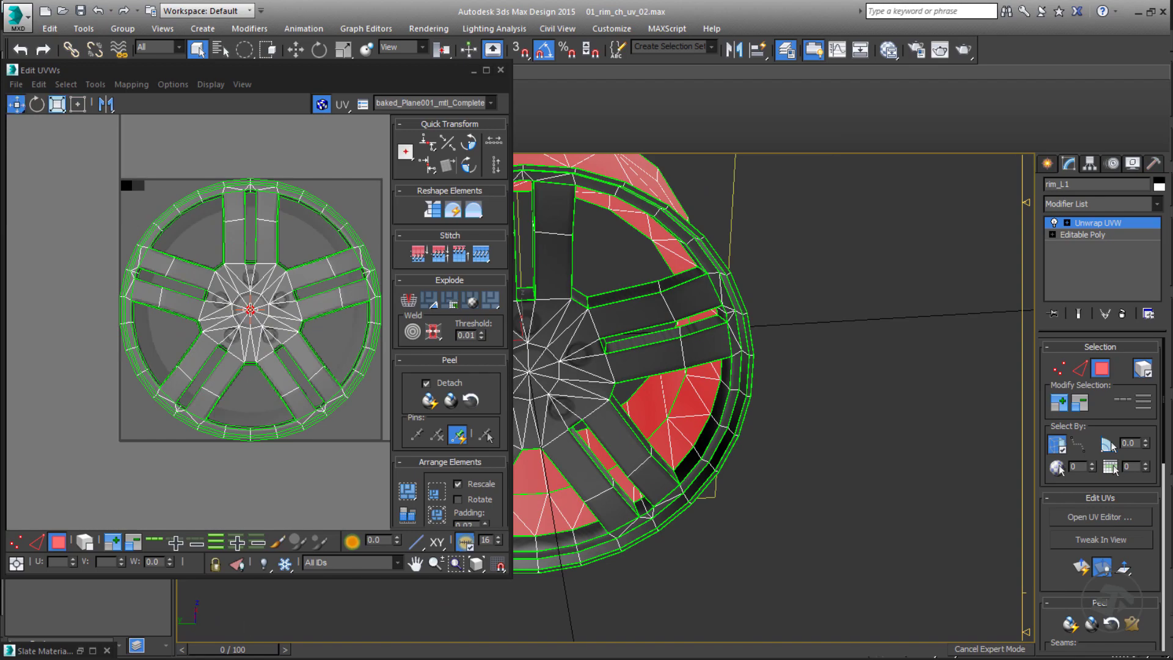
left_click_drag(248, 310, 136, 182)
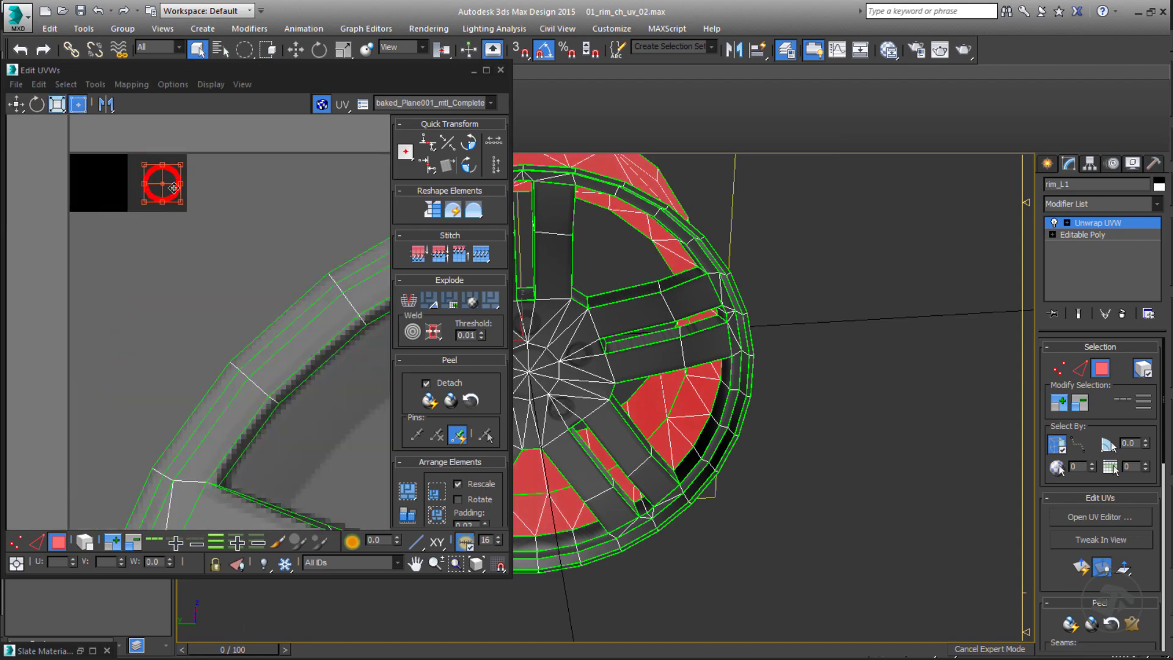
left_click(173, 188)
middle_click_drag(635, 327, 733, 382, "alt")
scroll(174, 350, "down", 8)
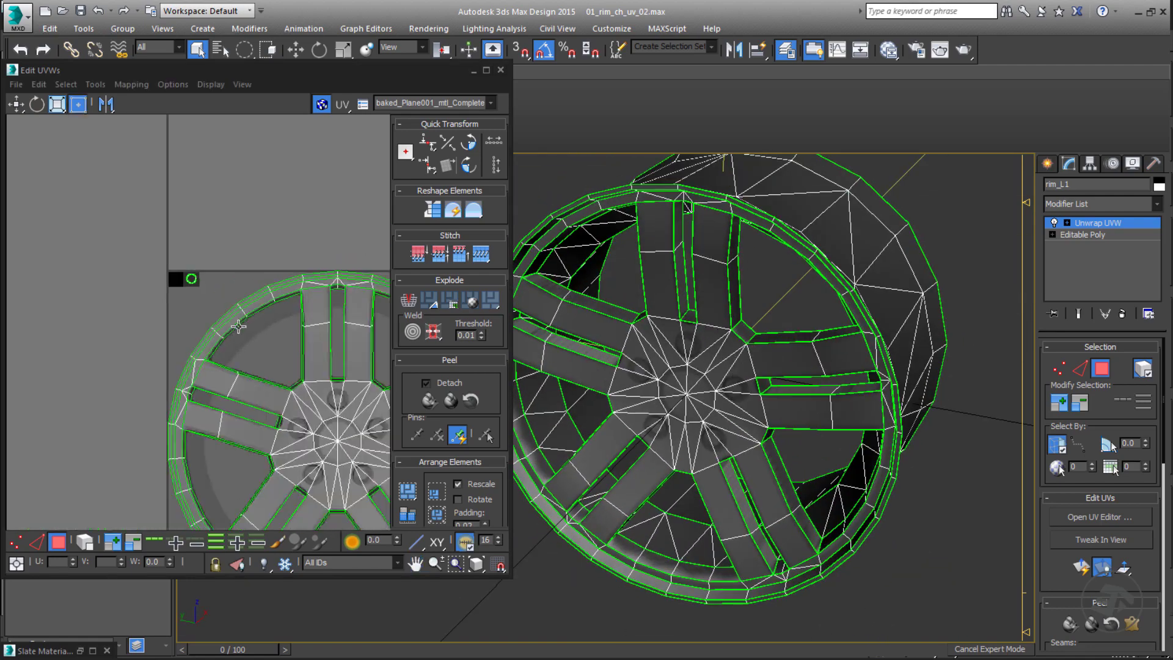
Step: Render a UVW template of the finished rim UV layout
scroll(238, 326, "up", 2)
left_click(486, 69)
left_click(90, 21)
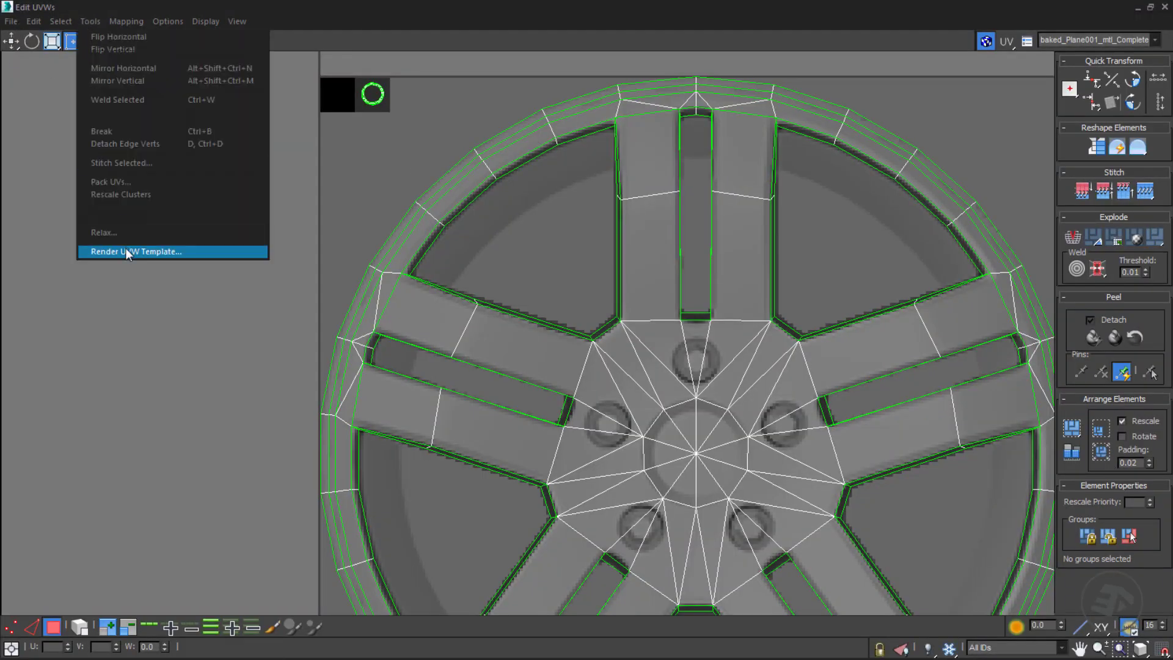
left_click(127, 252)
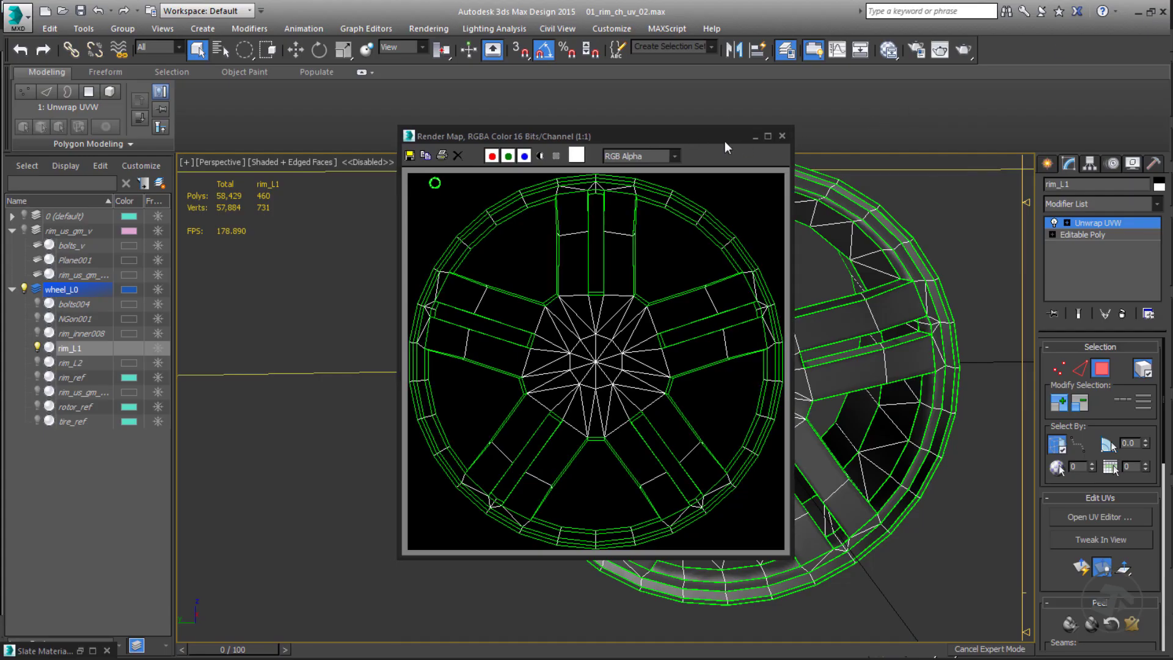
left_click_drag(612, 132, 508, 179)
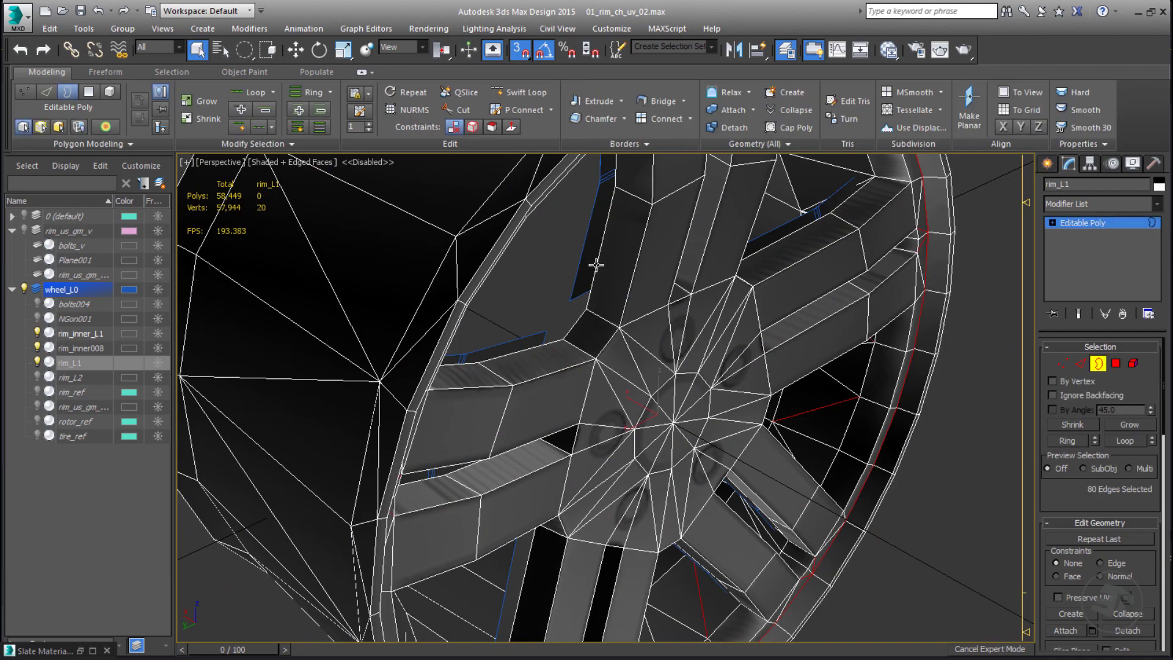
Step: Select the back edges around one window between the spokes of rim_L1 and extend the selection to similar edges
scroll(594, 262, "up", 3)
key("2")
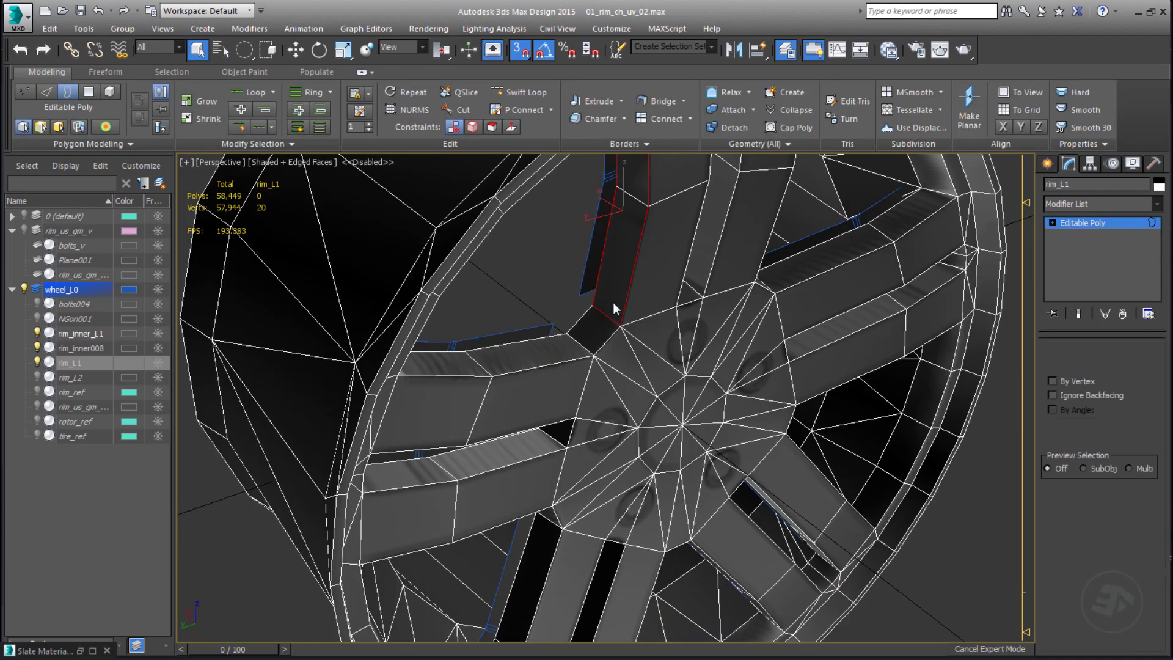
scroll(613, 302, "down", 3)
scroll(612, 245, "up", 2)
key("F3")
left_click(594, 229, "ctrl")
middle_click_drag(586, 250, 555, 296, "alt")
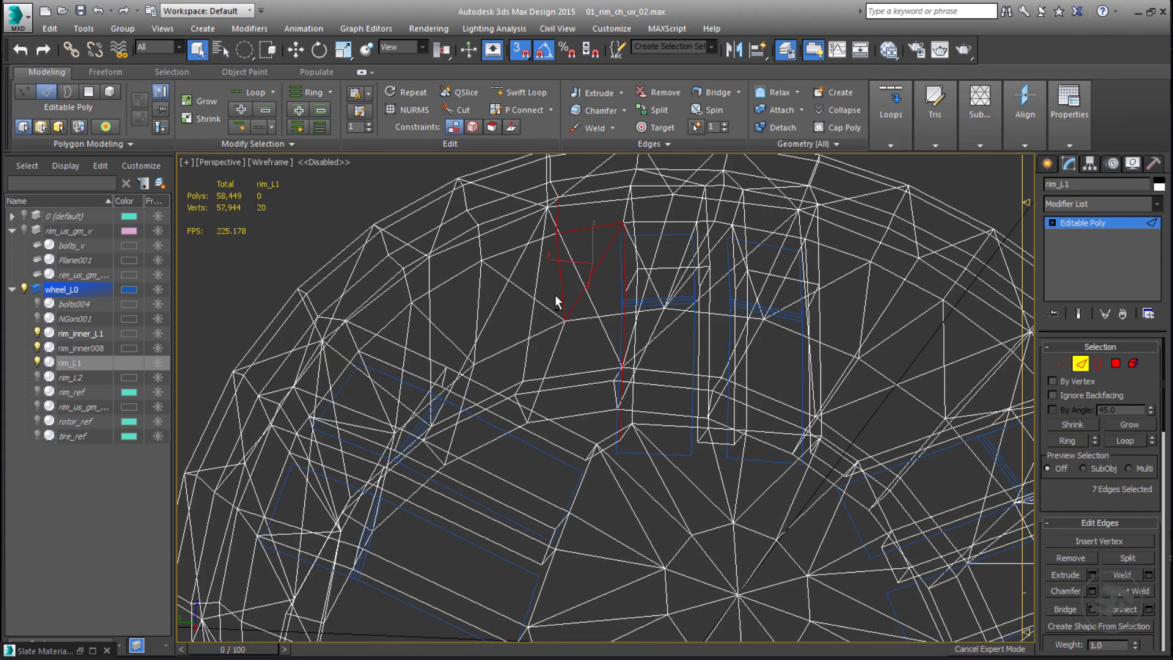
left_click(432, 354, "ctrl")
middle_click_drag(458, 290, 444, 407, "alt")
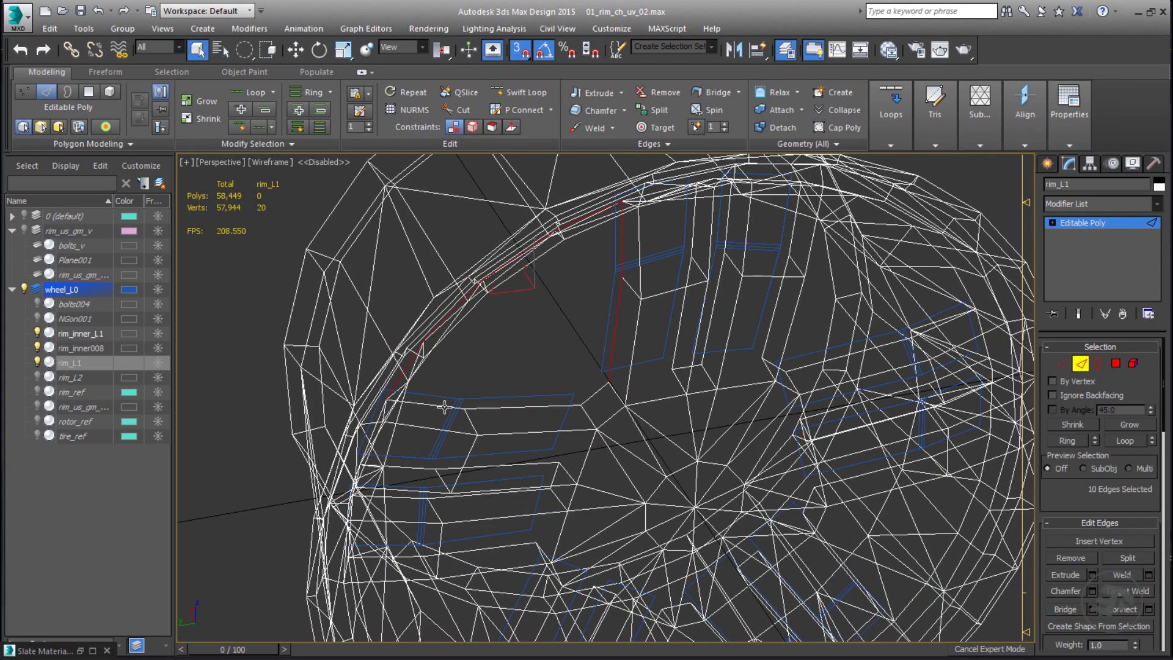
mouse_move(247, 145)
left_click(232, 180)
middle_click_drag(602, 374, 652, 406, "alt")
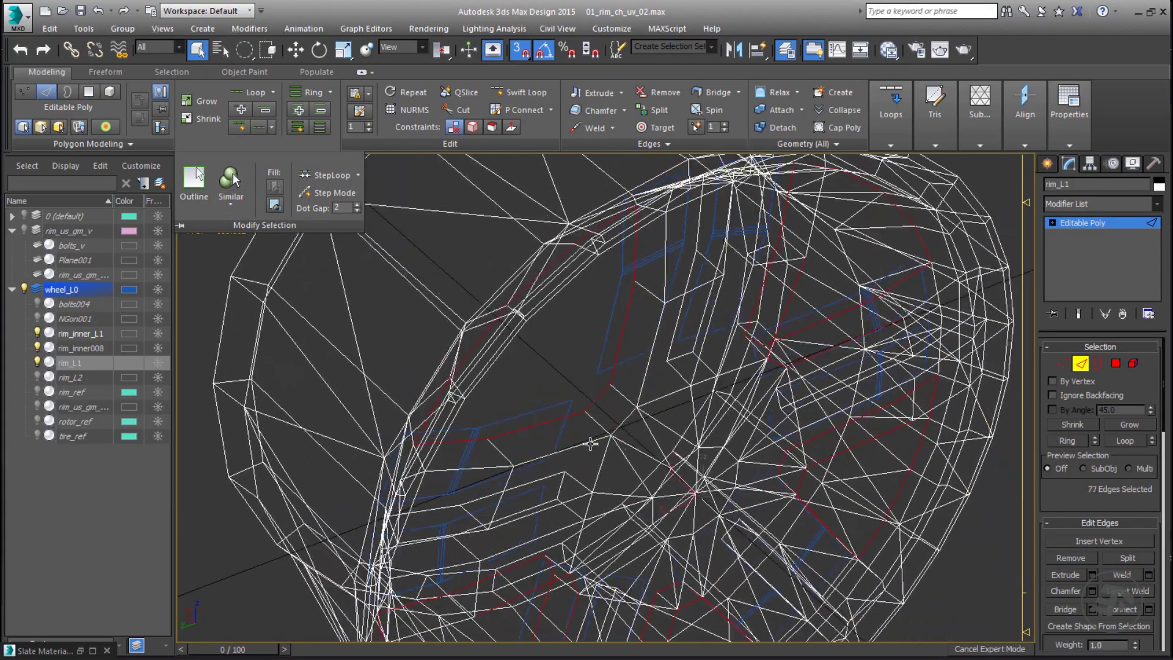
Step: Deselect the stray edges so only the outlines of the spoke windows stay selected
middle_click_drag(590, 443, 632, 449, "alt")
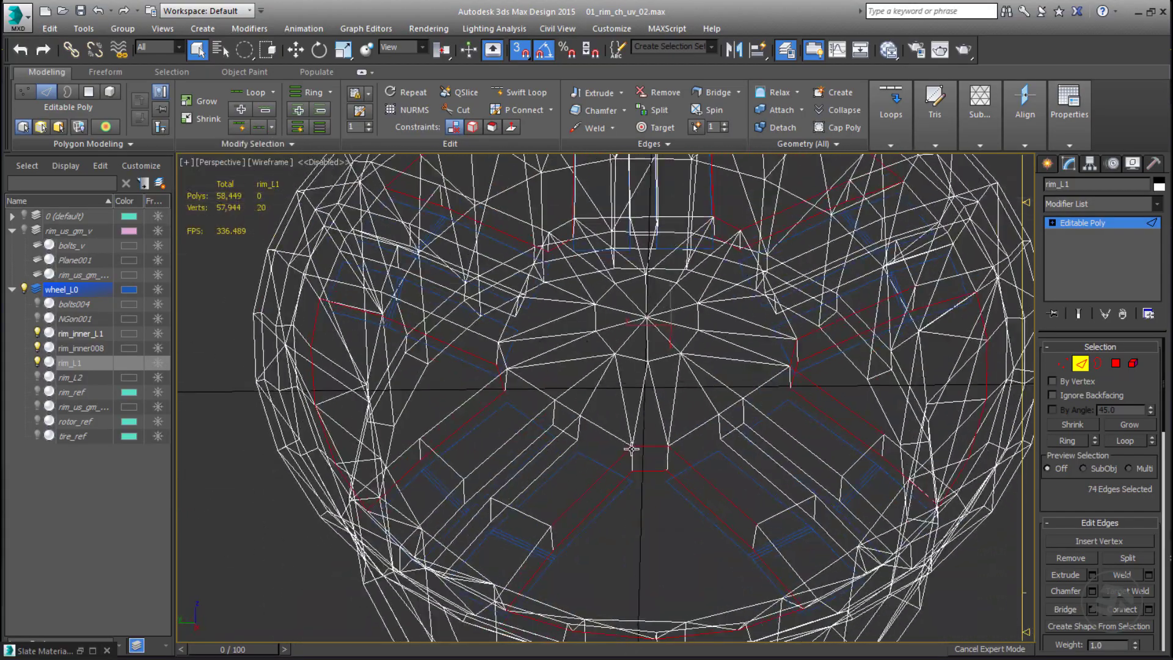
left_click_drag(632, 449, 637, 455, "alt")
left_click_drag(667, 445, 674, 450, "alt")
middle_click_drag(676, 451, 720, 299, "alt")
left_click_drag(730, 291, 738, 299, "alt")
middle_click_drag(739, 299, 645, 305, "alt")
left_click_drag(645, 305, 653, 316, "alt")
mouse_move(652, 316)
middle_mouse_down("alt")
mouse_move(566, 302)
mouse_move(372, 357)
middle_mouse_up("alt")
key("F3")
scroll(501, 311, "up", 5)
Step: Move the selected spoke-window edges back to line up with the inner spoke plates
key("w")
scroll(487, 318, "down", 5)
left_click(38, 407)
middle_click_drag(391, 452, 977, 256, "alt")
scroll(473, 368, "up", 5)
scroll(503, 417, "down", 5)
left_click(38, 407)
scroll(1002, 253, "up", 5)
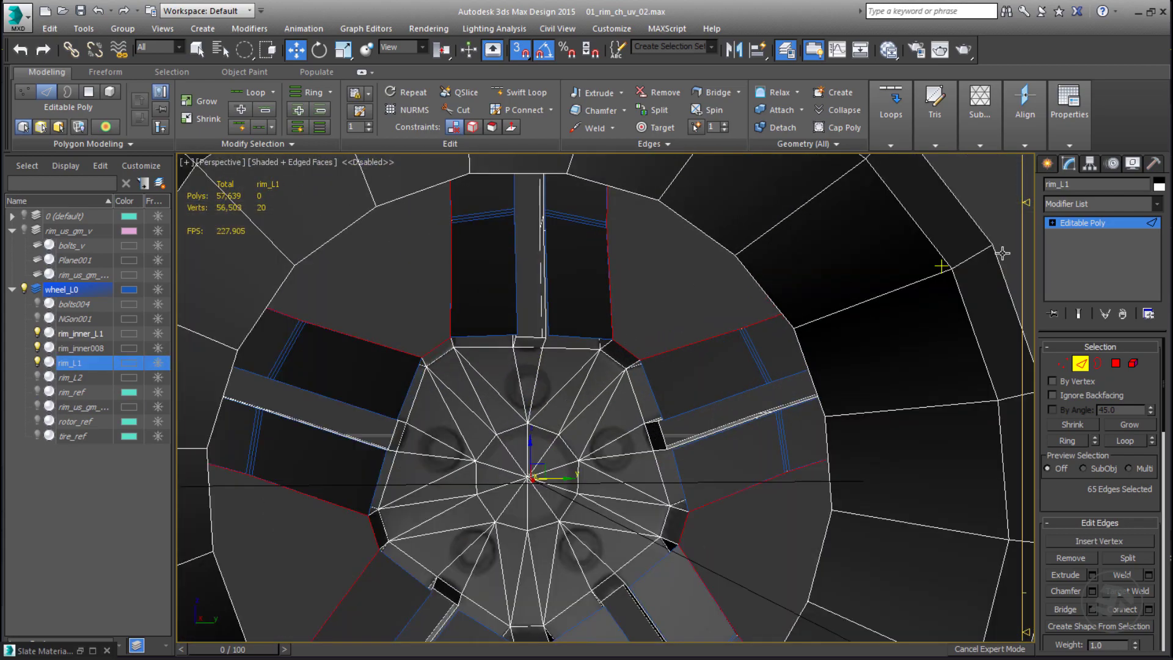
Step: Hide rim_inner008 and delete every plate of rim_inner_L1 except the pair on the top spoke
left_click(37, 347)
left_click(81, 334)
middle_click_drag(479, 408, 441, 400, "alt")
key("q")
key("4")
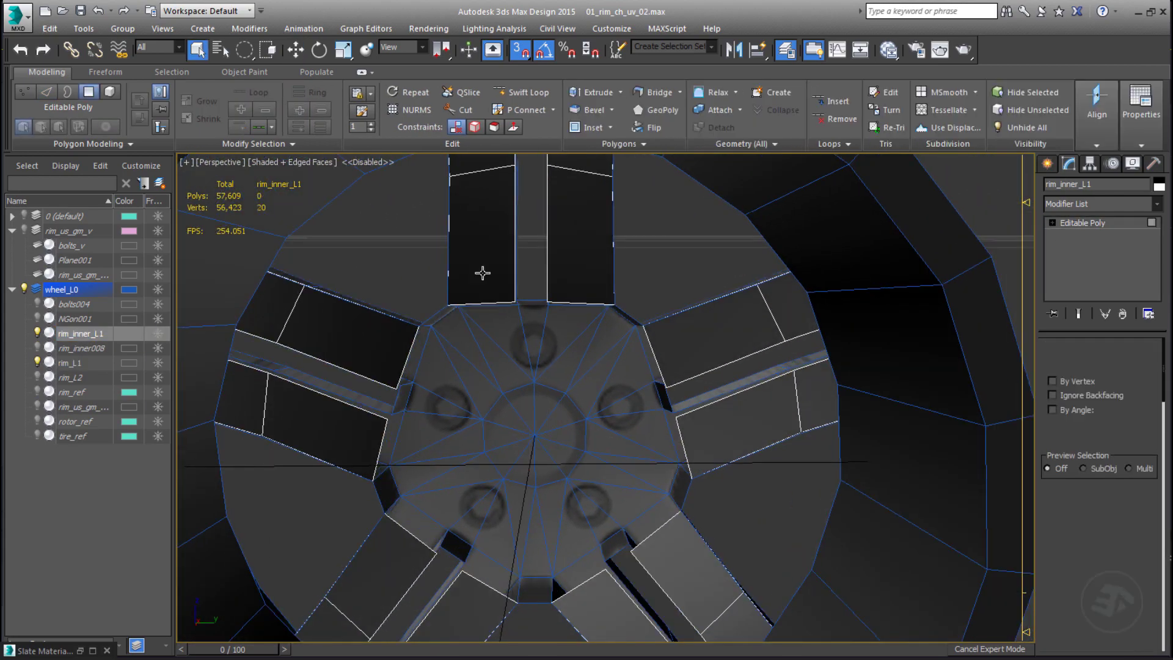
key("5")
left_click_drag(483, 273, 568, 259)
key("ctrl+i")
key("Delete")
Step: Try to snap the lower corner vertices of the top spoke's plates to the spoke walls
key("1")
left_click(448, 304)
middle_click_drag(447, 304, 478, 416, "alt")
scroll(477, 416, "up", 3)
middle_click_drag(477, 415, 512, 400, "alt")
left_click(662, 342)
middle_click_drag(663, 342, 562, 351, "alt")
scroll(613, 346, "down", 3)
key("ctrl+z")
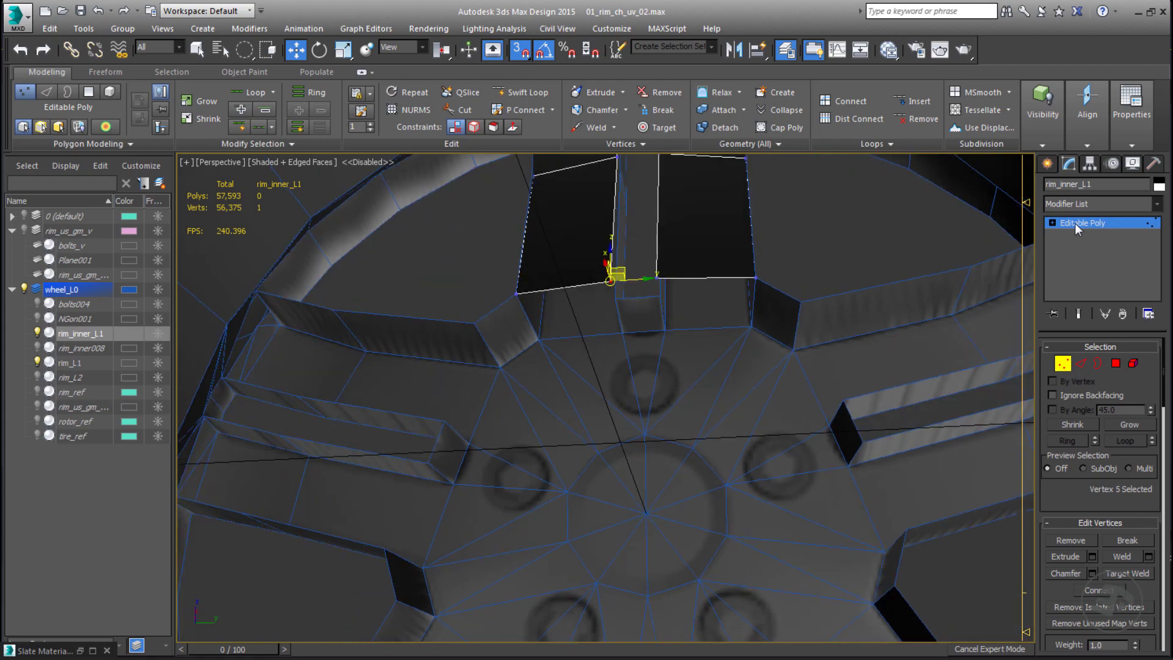
left_click(1077, 226)
Step: Select the back edges of the top spoke's slot on rim_L1 and extend the selection to the other slots
key("q")
mouse_move(657, 321)
middle_mouse_down("alt")
mouse_move(647, 343)
mouse_move(665, 265)
mouse_move(618, 221)
mouse_move(644, 318)
middle_mouse_up("alt")
left_click(641, 351)
key("2")
double_click(640, 329)
scroll(619, 222, "up", 3)
key("F3")
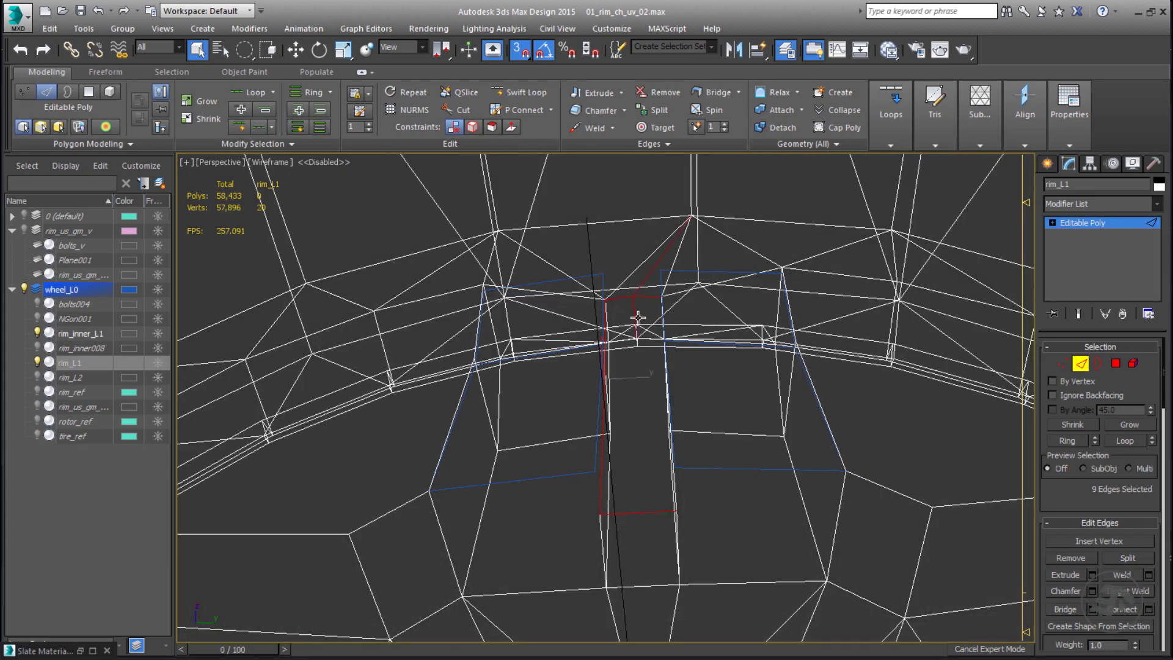
middle_click_drag(662, 264, 649, 455, "alt")
left_click(659, 419, "ctrl")
left_click(255, 92)
Step: Deselect the stray edges around the spoke slots and hub
middle_click_drag(546, 339, 629, 441, "alt")
left_click(629, 442, "alt")
left_click(618, 488, "alt")
middle_click_drag(618, 488, 684, 485, "alt")
key("w")
scroll(620, 438, "down", 3)
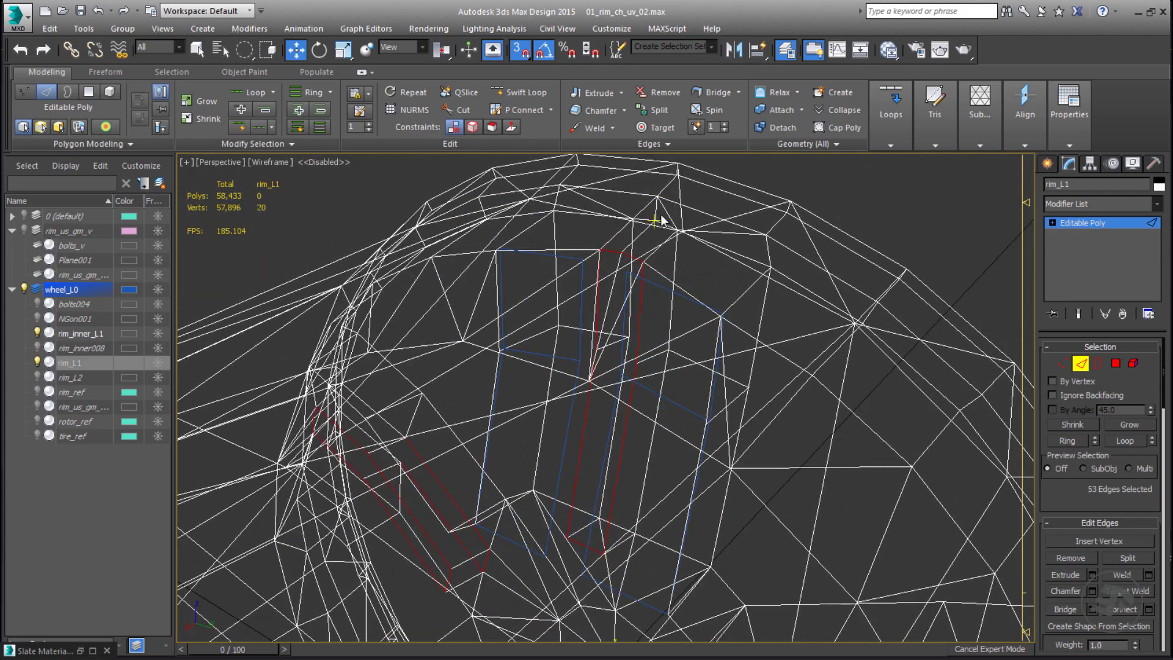
scroll(703, 415, "down", 3)
scroll(703, 416, "down", 3)
middle_click_drag(703, 415, 686, 410, "alt")
scroll(696, 419, "up", 5)
left_click(685, 408, "alt")
left_click(672, 388, "alt")
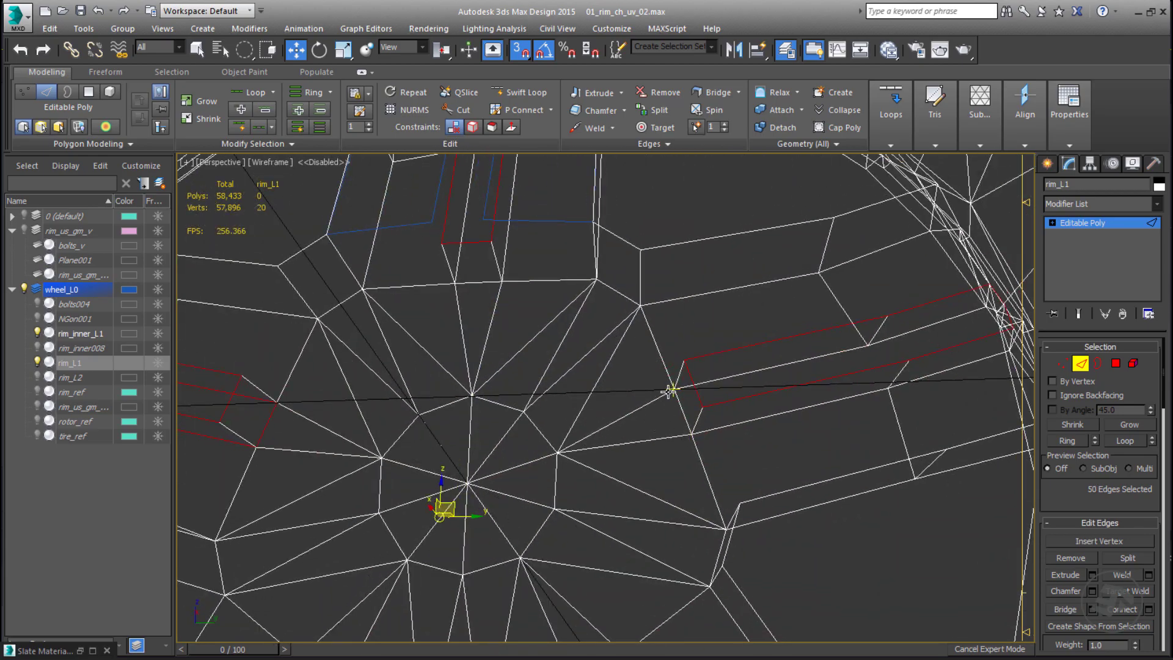
left_click(883, 360, "alt")
middle_click_drag(1002, 345, 910, 297)
middle_click_drag(676, 445, 685, 244)
scroll(693, 366, "down", 4)
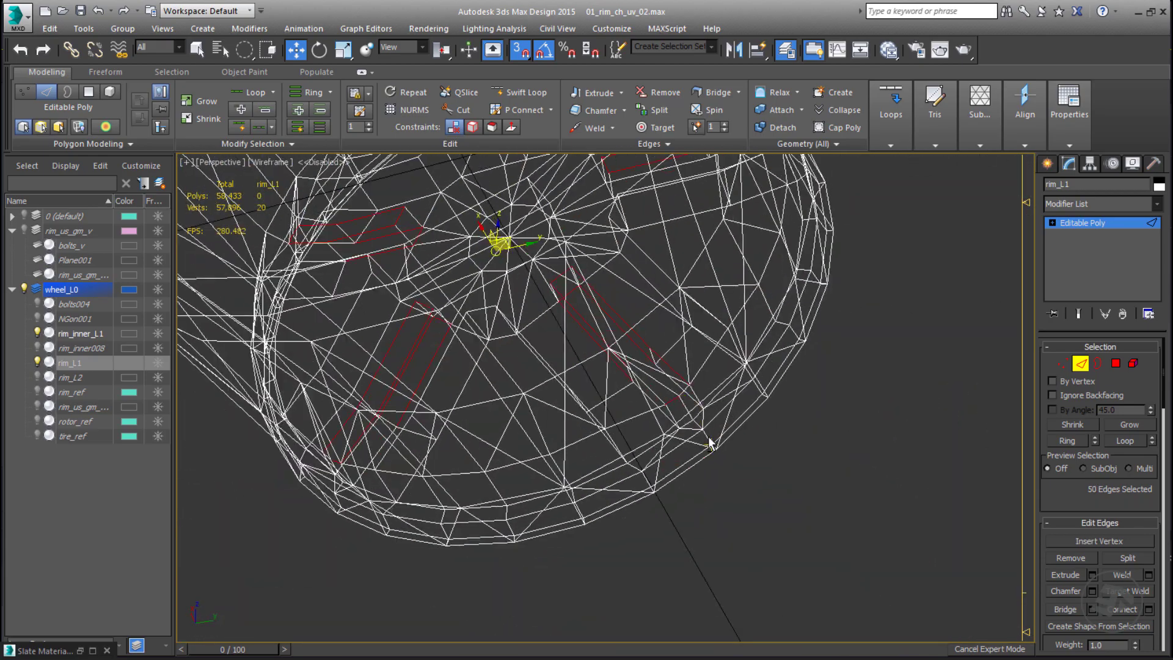
Step: Add the missing end edges of the lower spoke's slot near the outer rim to the selection
middle_click_drag(661, 406, 698, 537, "alt")
scroll(672, 386, "up", 5)
left_click(672, 386, "ctrl")
left_click(679, 387, "ctrl")
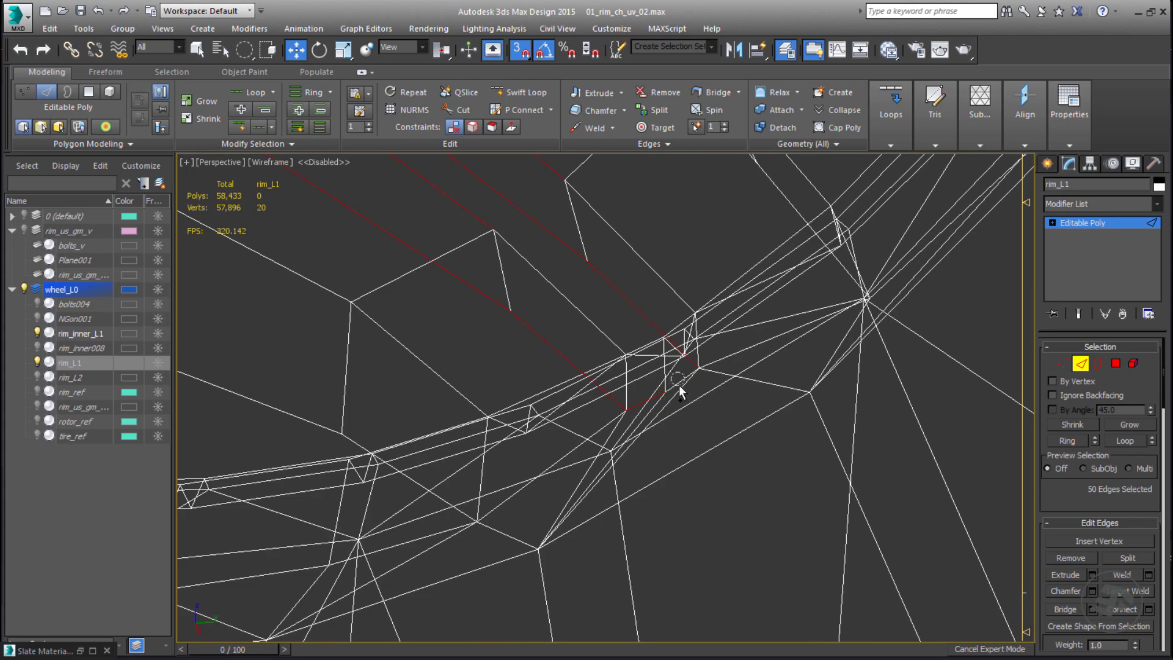
middle_click_drag(679, 387, 636, 392, "alt")
scroll(617, 422, "down", 5)
middle_click_drag(600, 446, 584, 400, "alt")
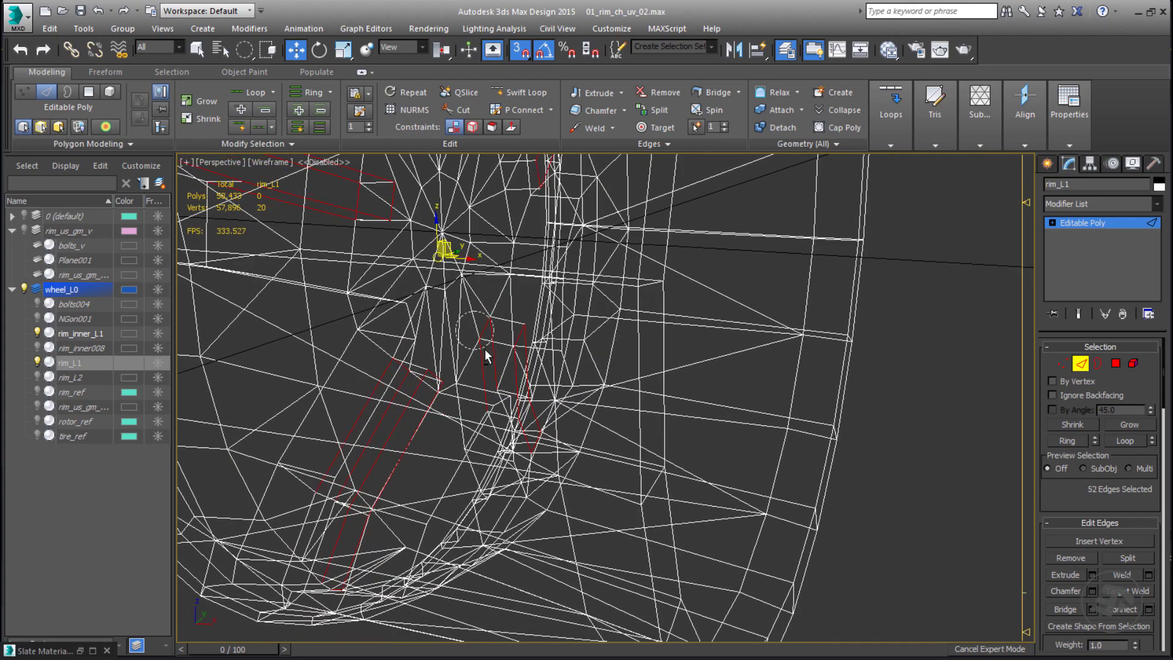
Step: Deselect the remaining stray edges at the lower slots and add the neighbouring slot's missing end edge
left_click_drag(485, 354, 488, 359, "alt")
middle_click_drag(452, 360, 383, 342, "alt")
middle_click_drag(409, 386, 451, 372, "alt")
scroll(339, 474, "up", 5)
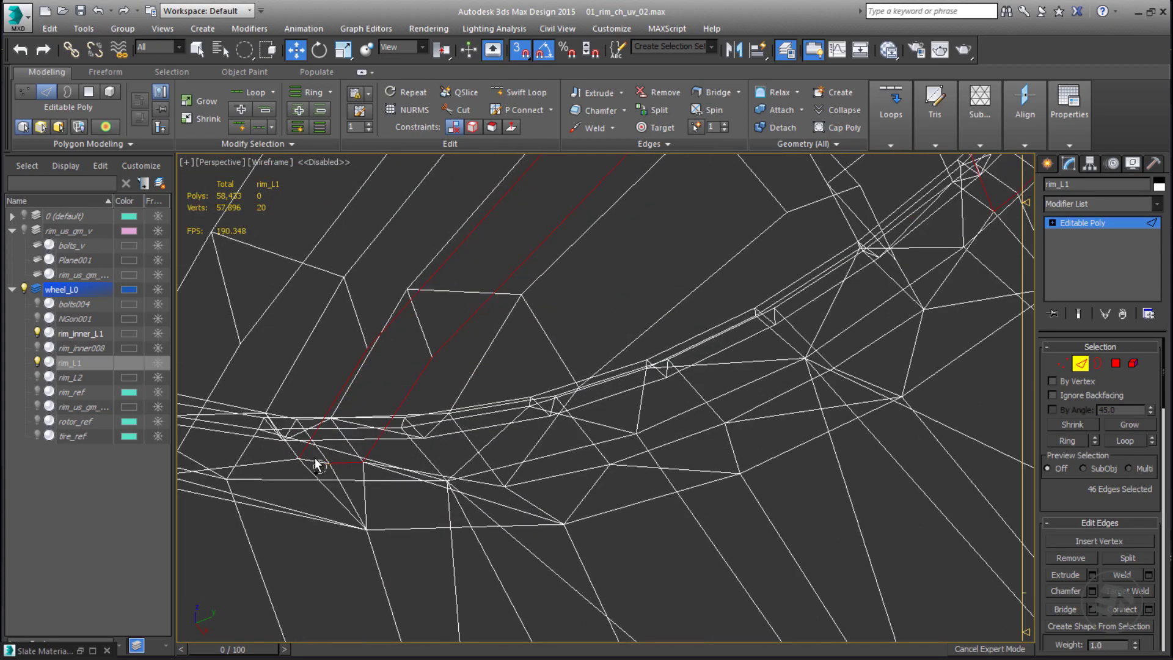
left_click(315, 460, "ctrl")
scroll(318, 458, "down", 5)
middle_click_drag(660, 397, 596, 376, "alt")
left_click_drag(535, 367, 537, 372, "alt")
middle_click_drag(538, 373, 617, 350, "alt")
Step: Move the selected slot edges back to line up with the inner spoke plates
scroll(545, 272, "up", 3)
scroll(661, 408, "down", 5)
scroll(617, 350, "up", 5)
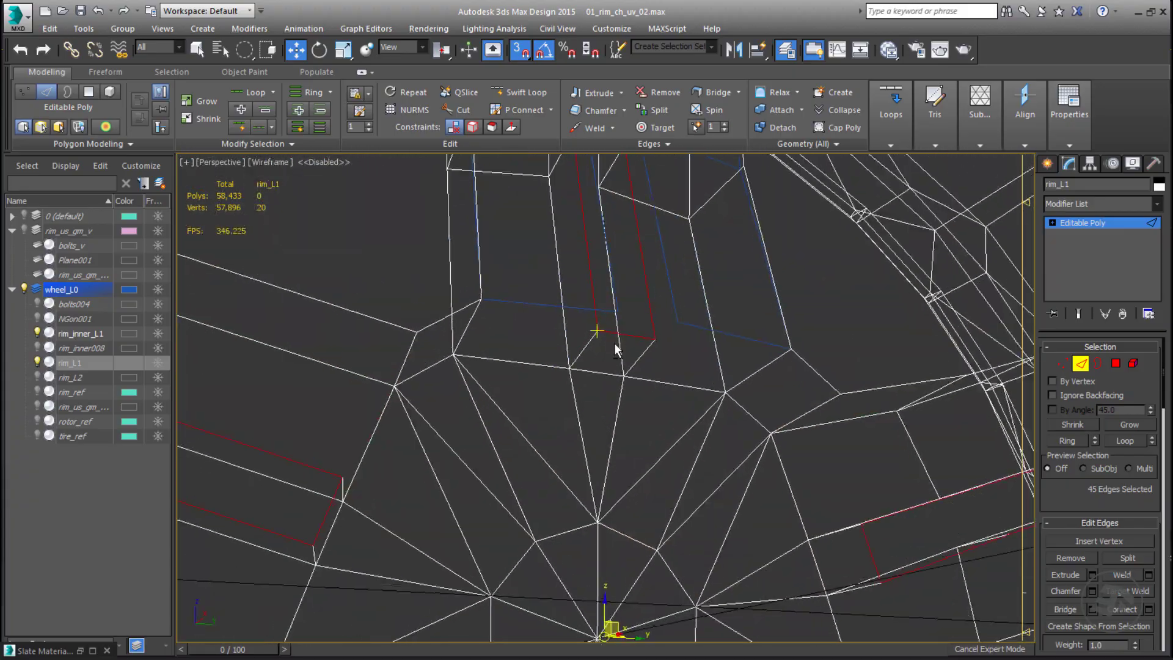
key("F3")
scroll(616, 349, "down", 6)
scroll(506, 364, "up", 3)
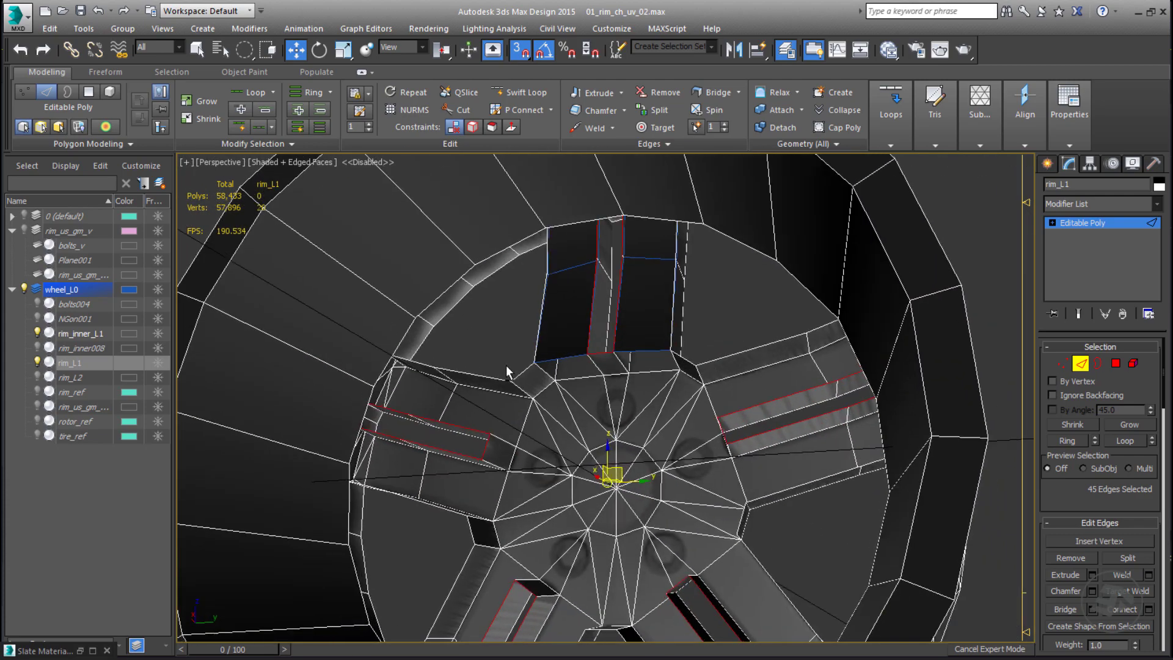
Step: Snap the vertices of the top spoke's rim_inner_L1 plates to the adjoining window and slot walls
scroll(592, 279, "up", 4)
key("2")
key("q")
left_click(584, 267)
middle_click_drag(584, 267, 588, 307, "alt")
key("1")
left_click(593, 277)
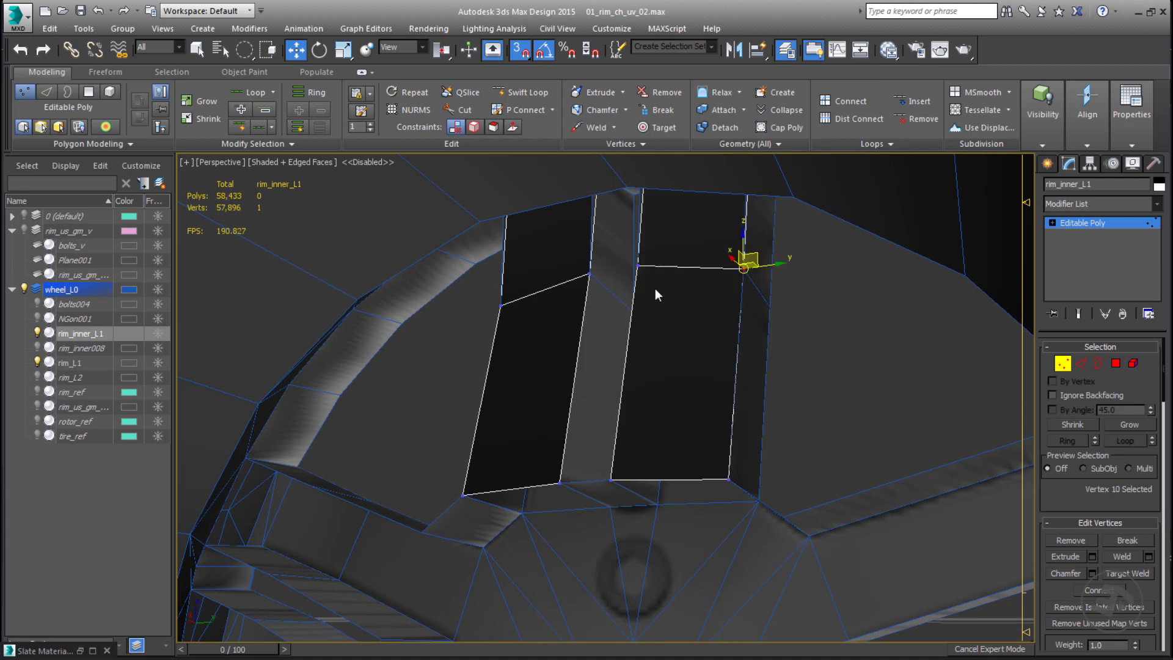
middle_click_drag(655, 289, 625, 179, "alt")
scroll(625, 178, "up", 4)
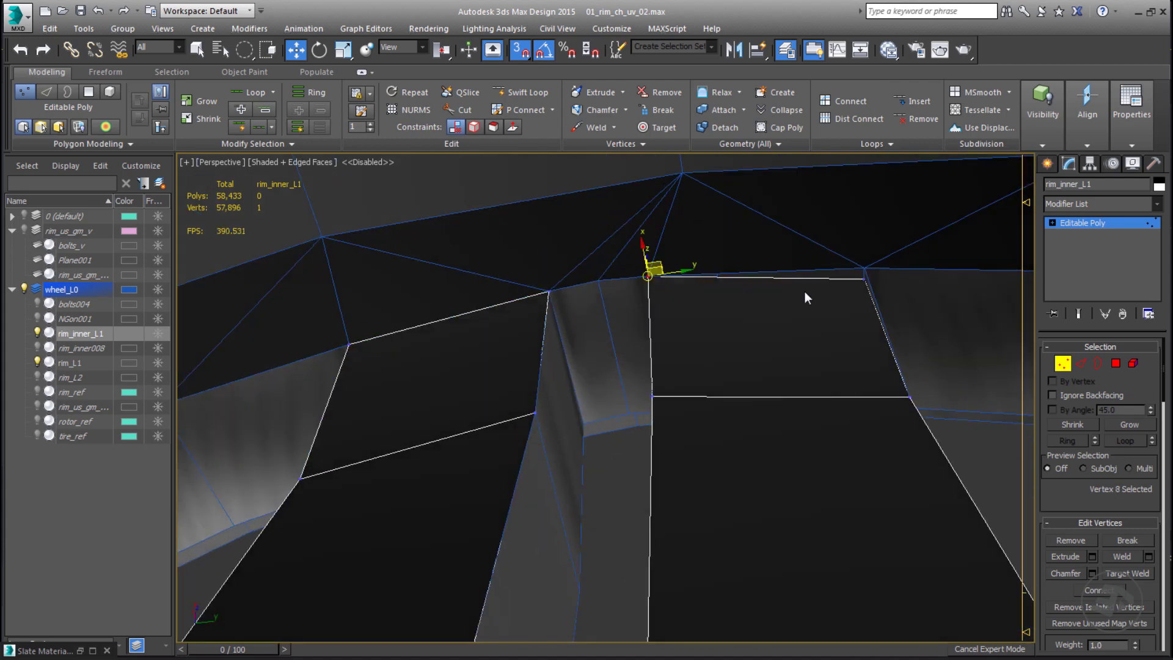
scroll(825, 285, "down", 6)
left_click(1082, 222)
Step: Rotate-copy the top spoke's plates around the hub in the Left view at 72 degree steps, making four copies
key("l")
key("F3")
scroll(702, 385, "up", 2)
key("e")
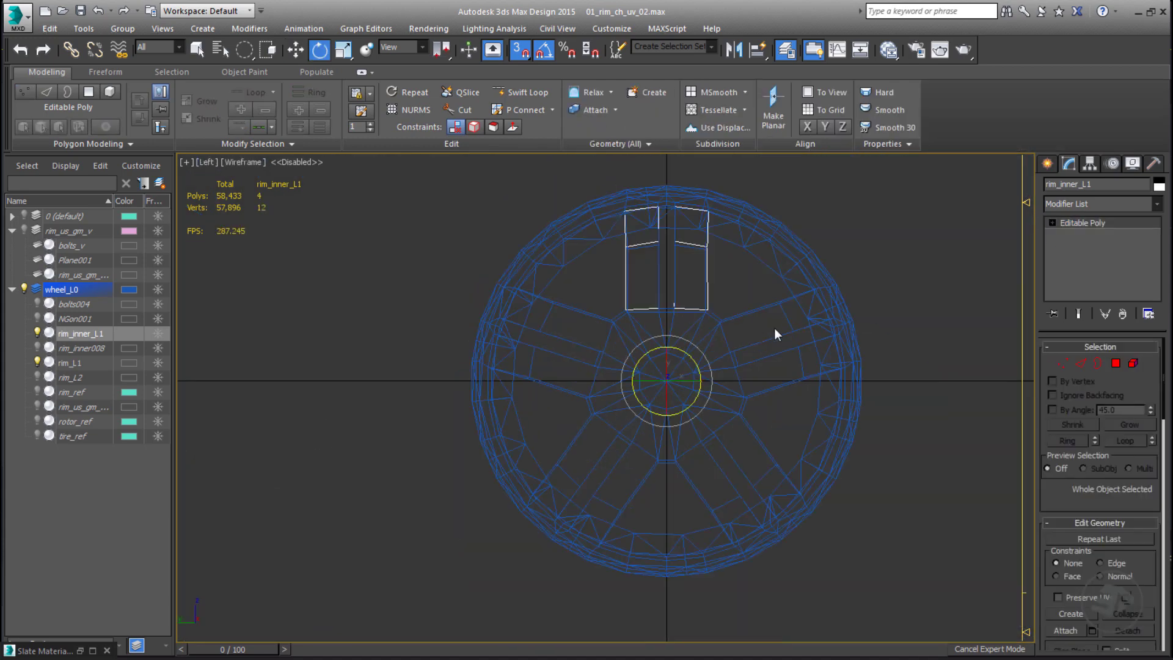
right_click(545, 52)
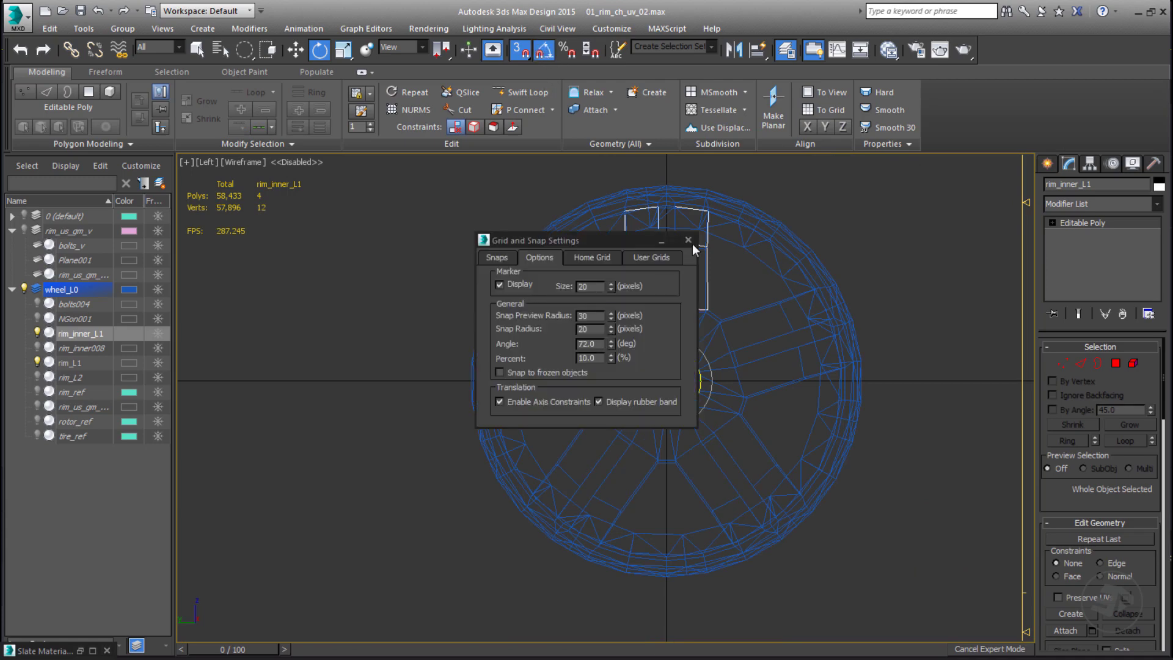
left_click(694, 243)
key("s")
left_click_drag(683, 350, 754, 387, "shift")
left_click(588, 398)
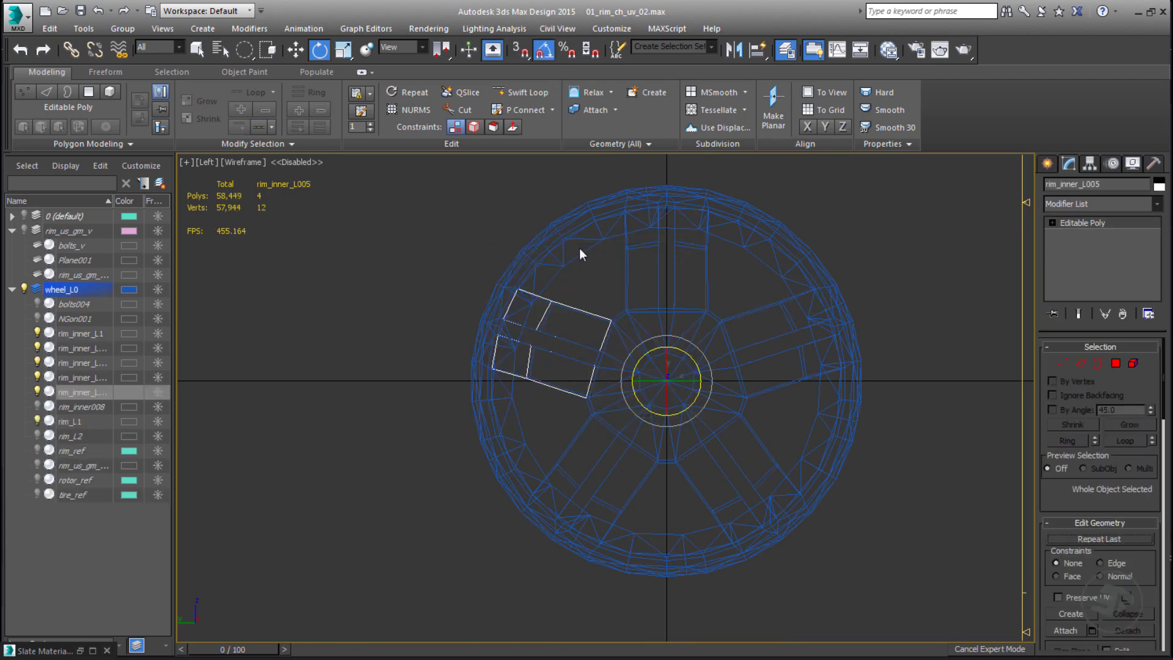
Step: Attach all the rotated plate copies into a single object and return to the perspective view
key("h")
left_click_drag(160, 113, 160, 157)
left_click(275, 409)
key("p")
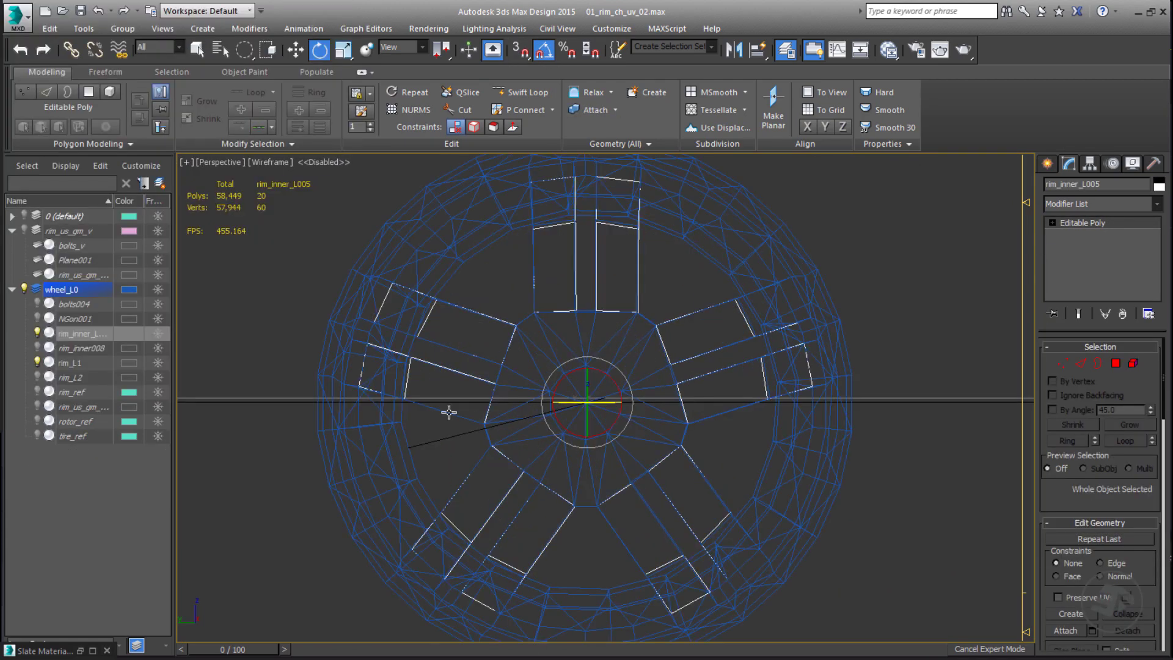
Step: Return the viewport to shaded display with edged faces and hide the attached rim_inner plates object
key("F3")
mouse_move(448, 411)
middle_mouse_down("alt")
mouse_move(701, 414)
mouse_move(689, 421)
mouse_move(706, 393)
mouse_move(702, 414)
mouse_move(599, 409)
mouse_move(576, 340)
middle_mouse_up("alt")
scroll(701, 413, "down", 5)
scroll(689, 420, "up", 5)
key("q")
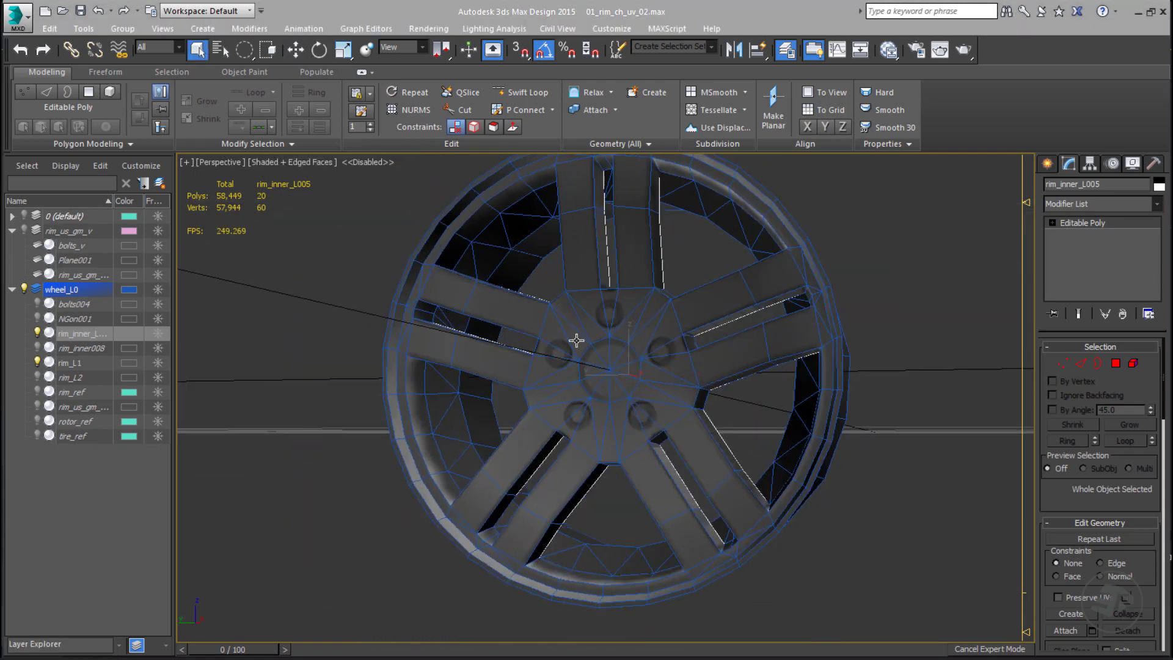
left_click(37, 363)
left_click(37, 362)
Step: Show the rim_us_gm_v layer, select its textured reference plane, and hide the wheel_L0 layer
left_click(69, 364)
left_click(24, 230)
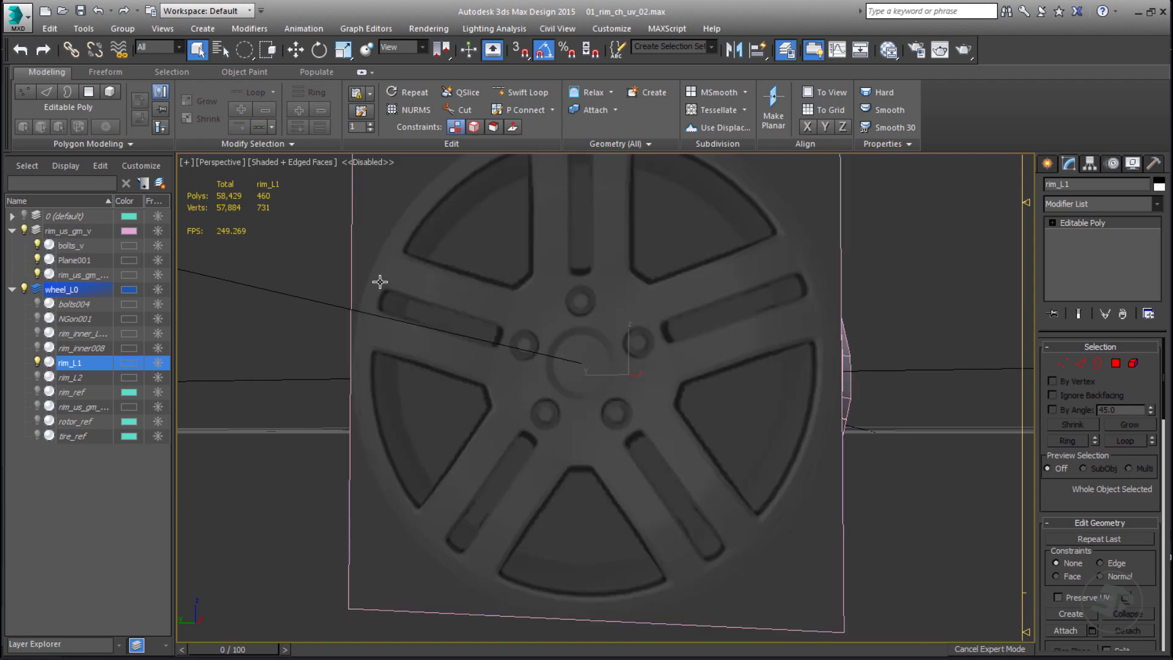
left_click(381, 281)
left_click(24, 288)
Step: Create an Omni light with ray traced shadows in front of the textured rim plane
middle_click_drag(403, 397, 849, 311, "alt")
left_click(1048, 164)
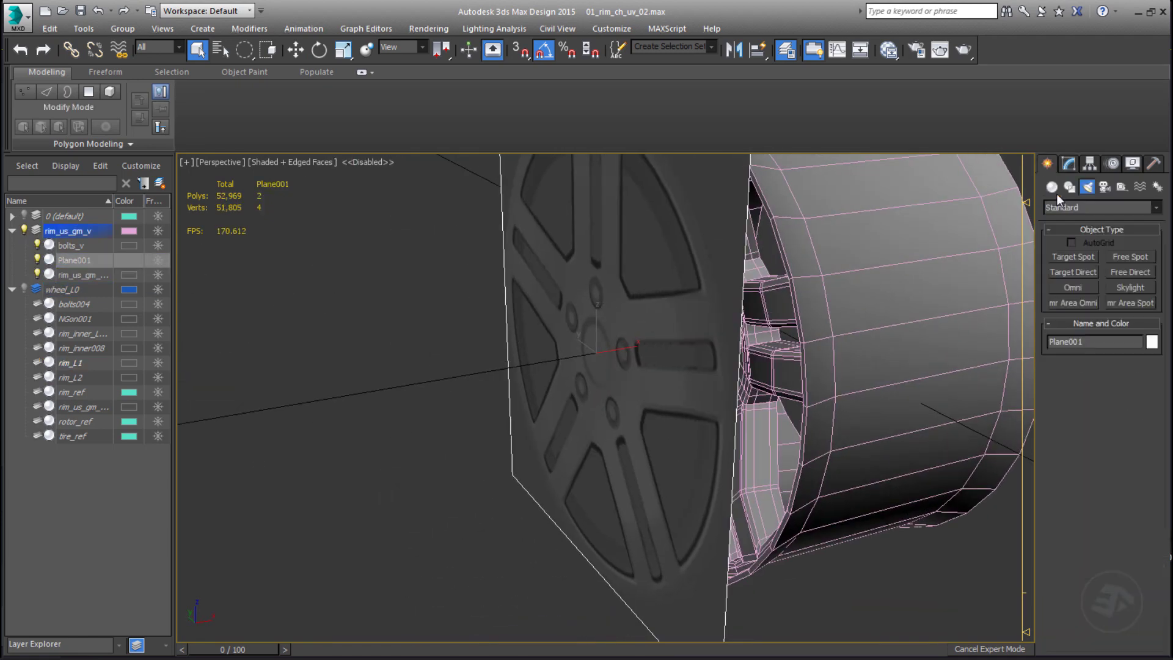
left_click(1073, 288)
left_click(649, 360)
left_click(1071, 287)
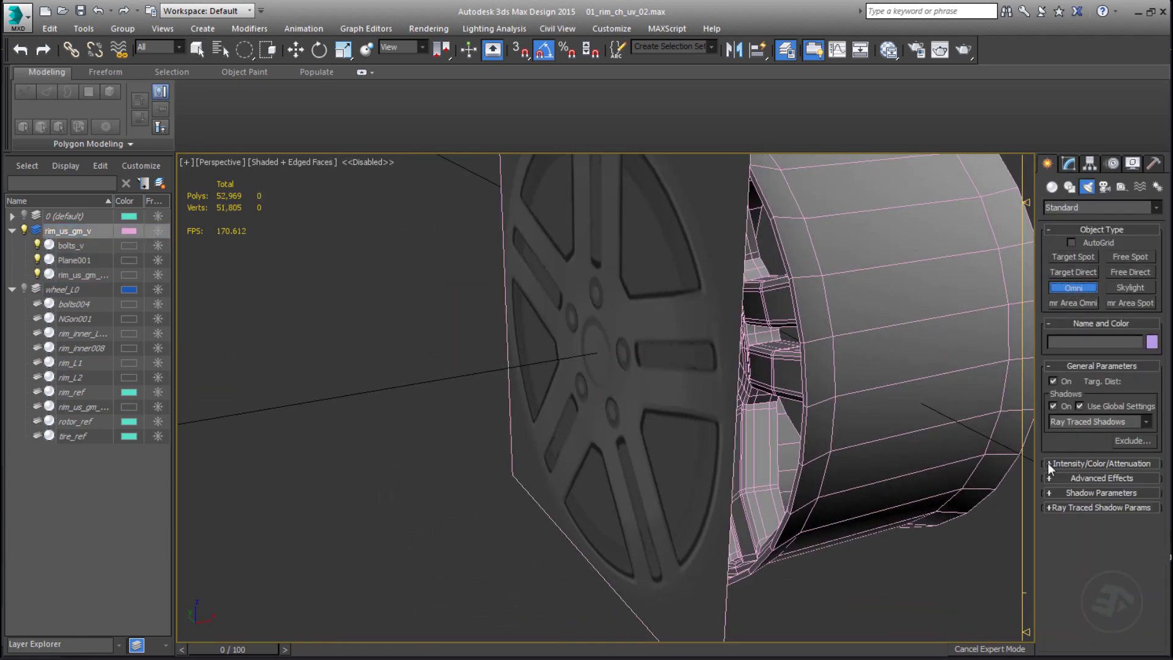
scroll(1121, 554, "down", 4)
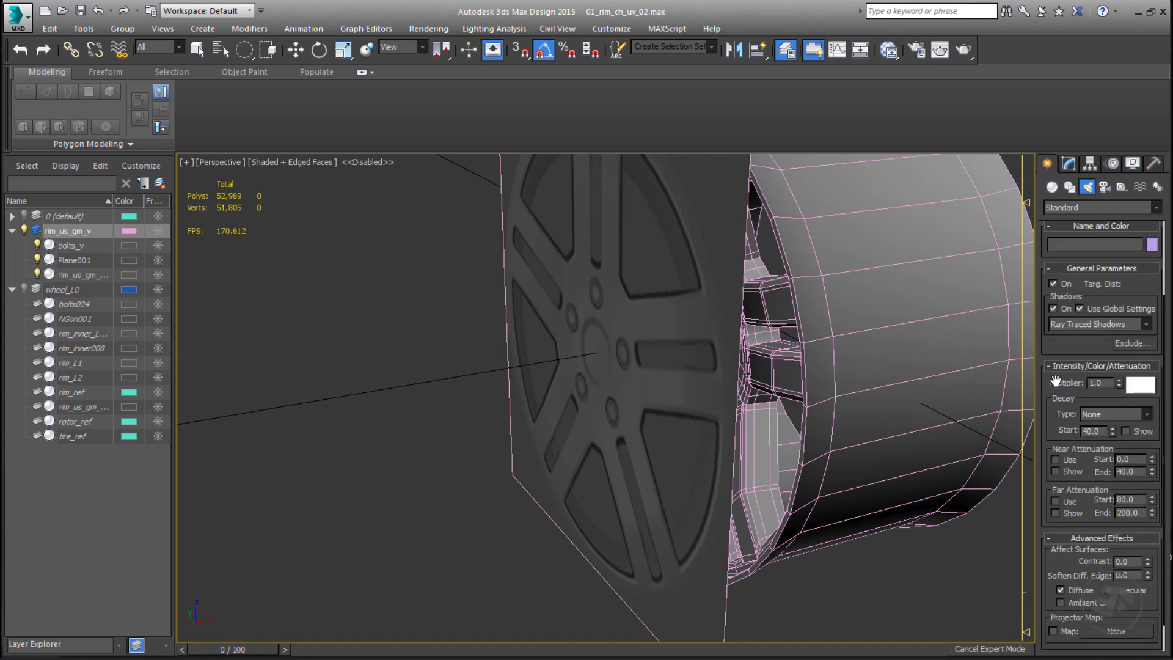
left_click(1053, 538)
scroll(1131, 550, "down", 4)
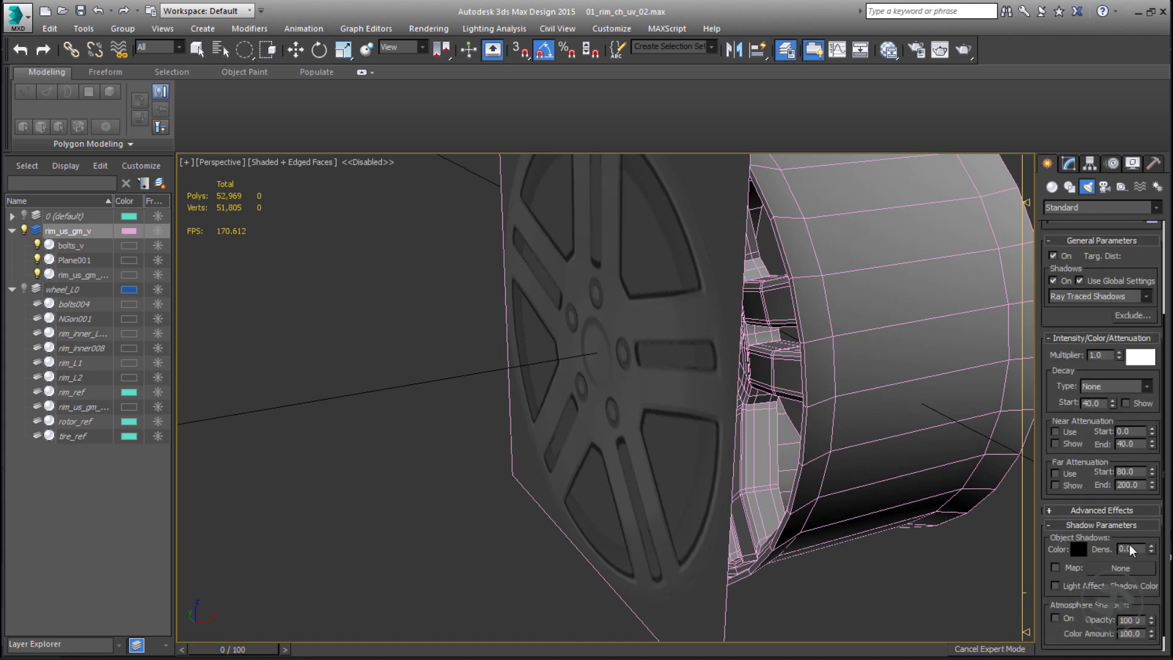
left_click(356, 396)
Step: Place the Omni light at absolute X -0.4 and Y 0, and change to the Left view
key("F12")
key("w")
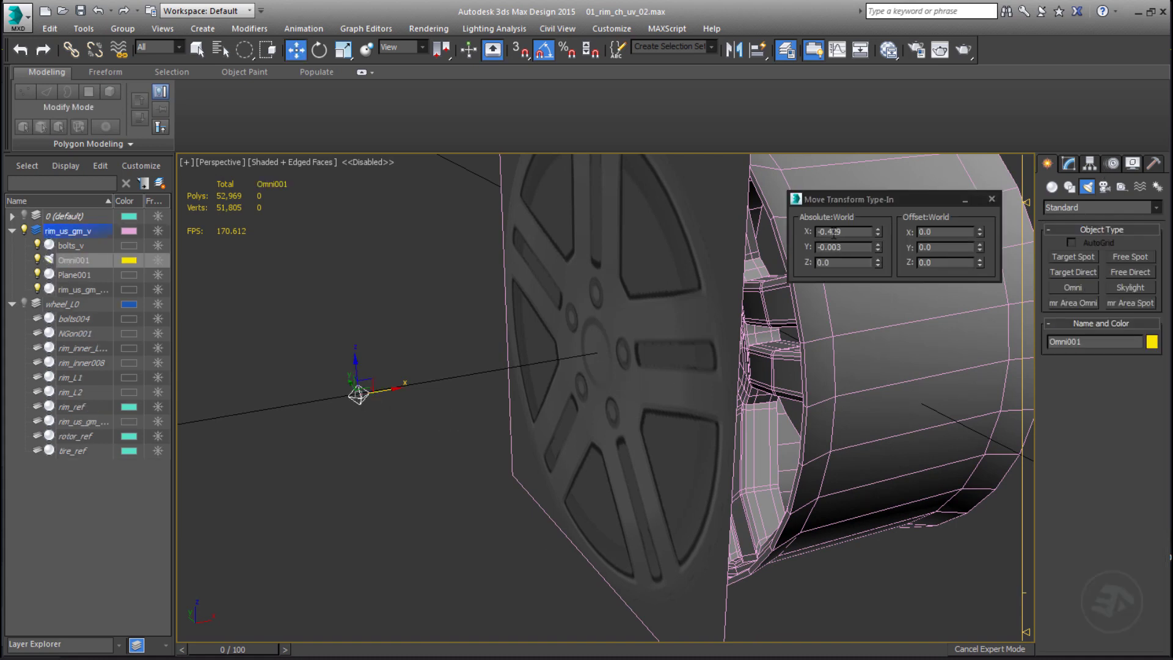
right_click(878, 247)
left_click_drag(831, 235, 847, 237)
key("BackSpace")
key("Return")
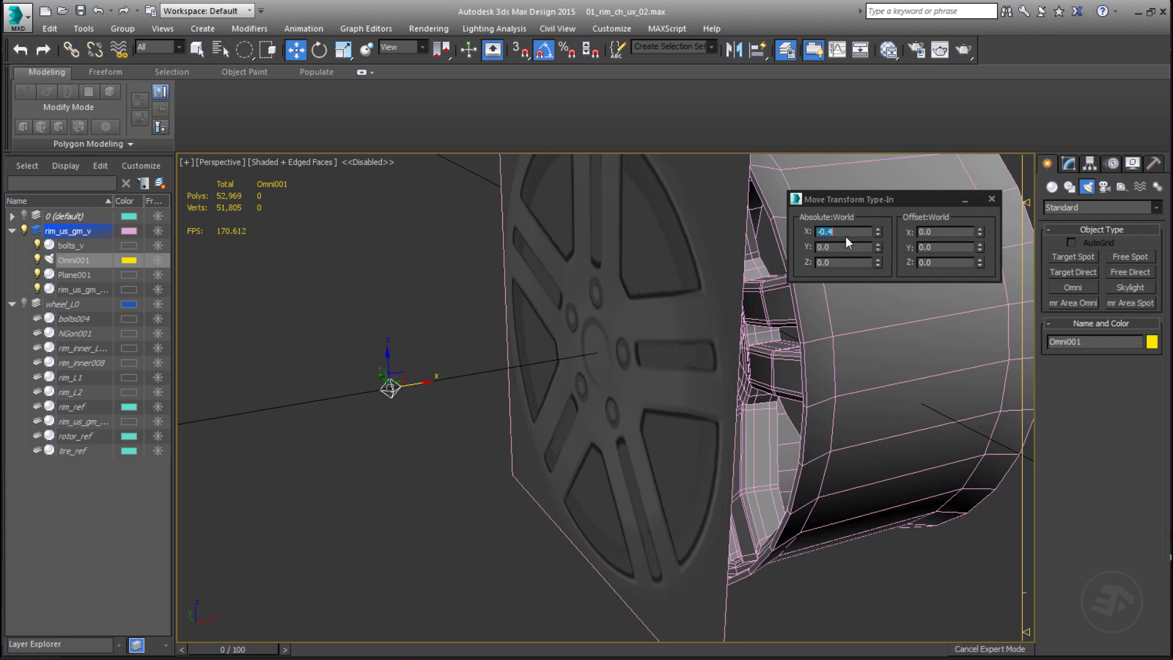
key("l")
key("r")
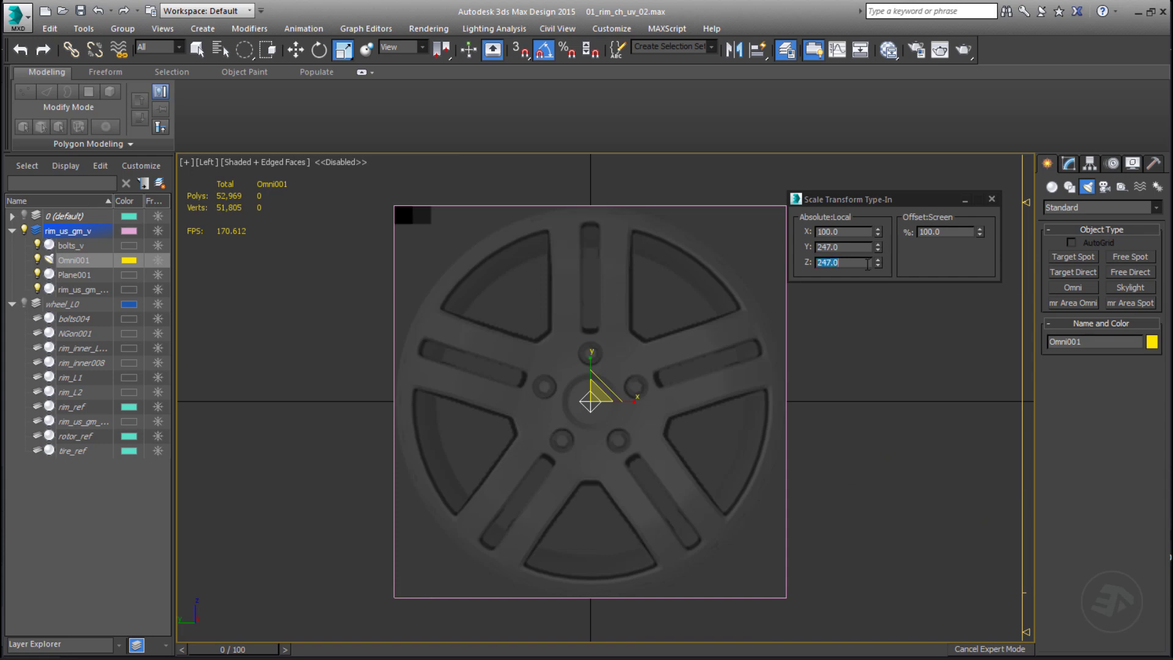
left_click(991, 199)
Step: Add a Projection modifier with picked target geometry to the reference plane and bake its maps with Render To Texture
left_click(768, 234)
left_click(1069, 164)
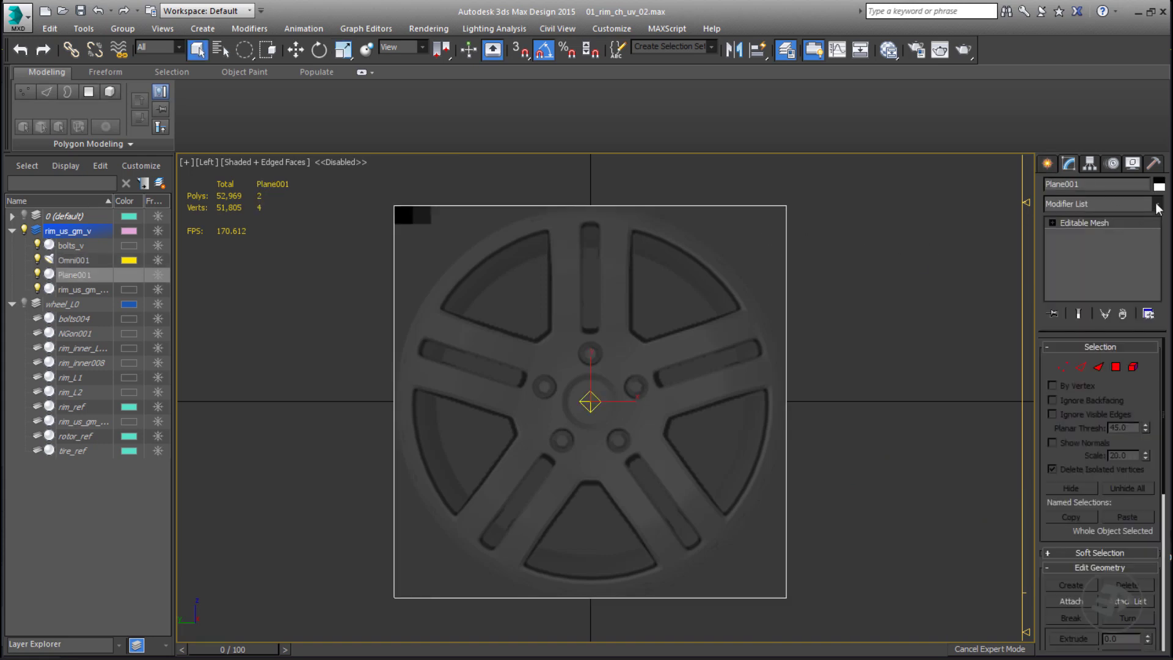
left_click(1099, 204)
left_click(1089, 385)
left_click(1126, 403)
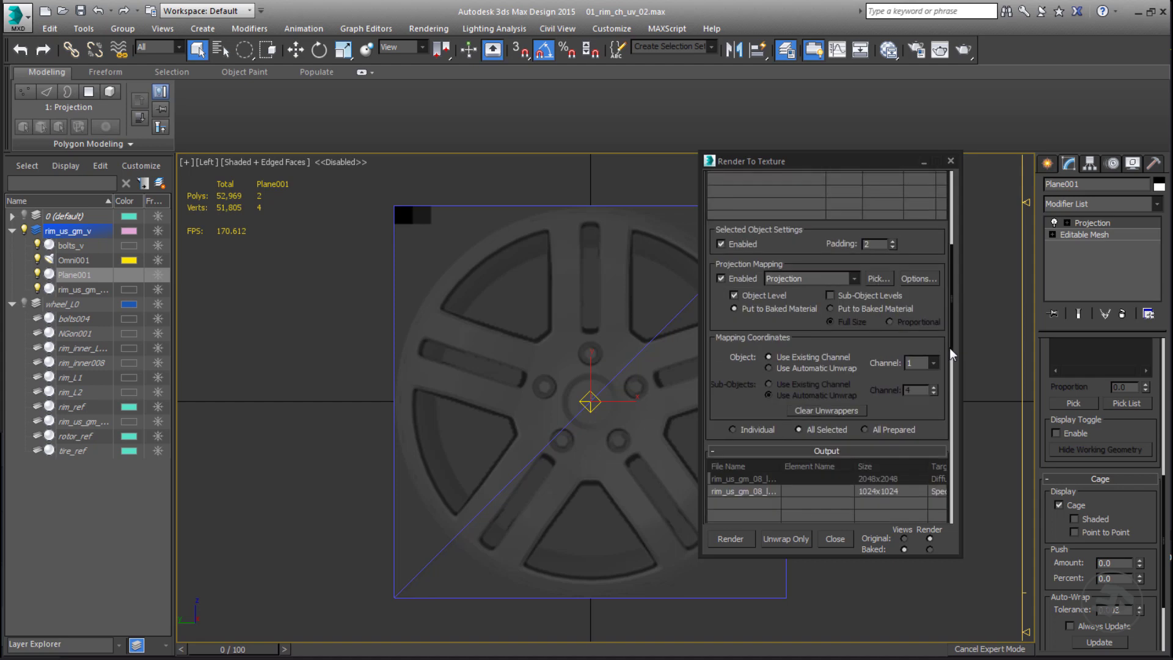
left_click_drag(949, 346, 951, 474)
left_click(741, 536)
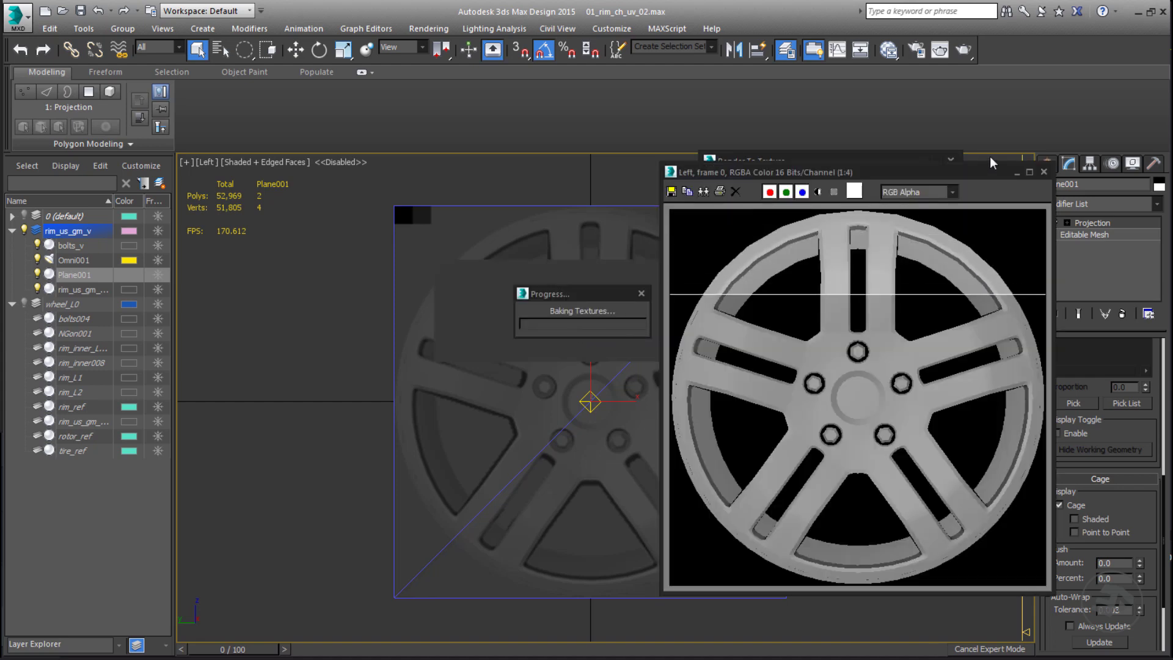
Step: Examine the baked rim image up close around the spokes, bolt holes, slots and window edges
scroll(814, 285, "up", 2)
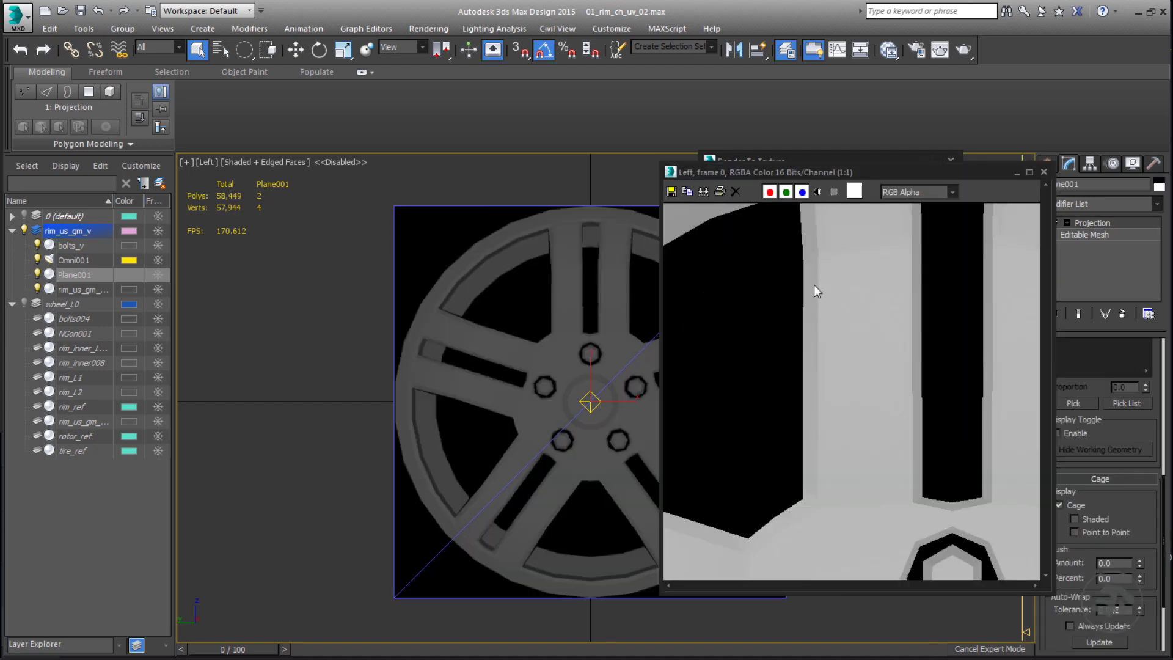
scroll(800, 239, "up", 1)
scroll(818, 251, "down", 2)
scroll(821, 251, "up", 2)
scroll(831, 253, "down", 2)
scroll(918, 255, "up", 1)
scroll(910, 269, "down", 2)
scroll(762, 444, "up", 2)
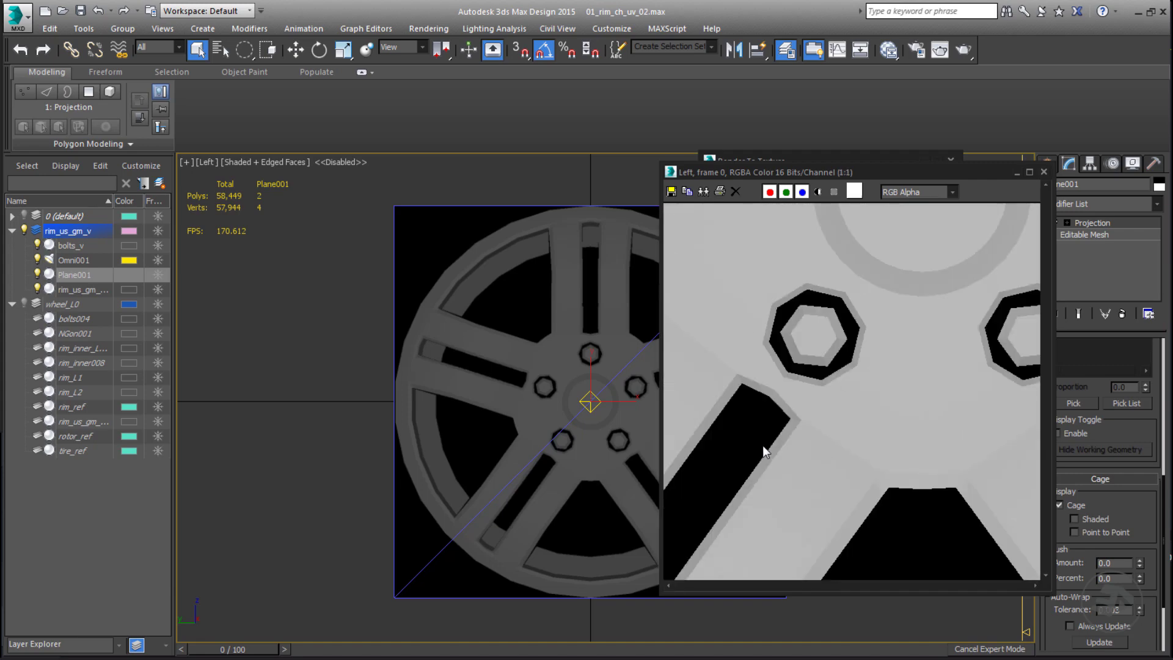
scroll(727, 421, "up", 1)
scroll(771, 414, "down", 2)
scroll(921, 370, "up", 3)
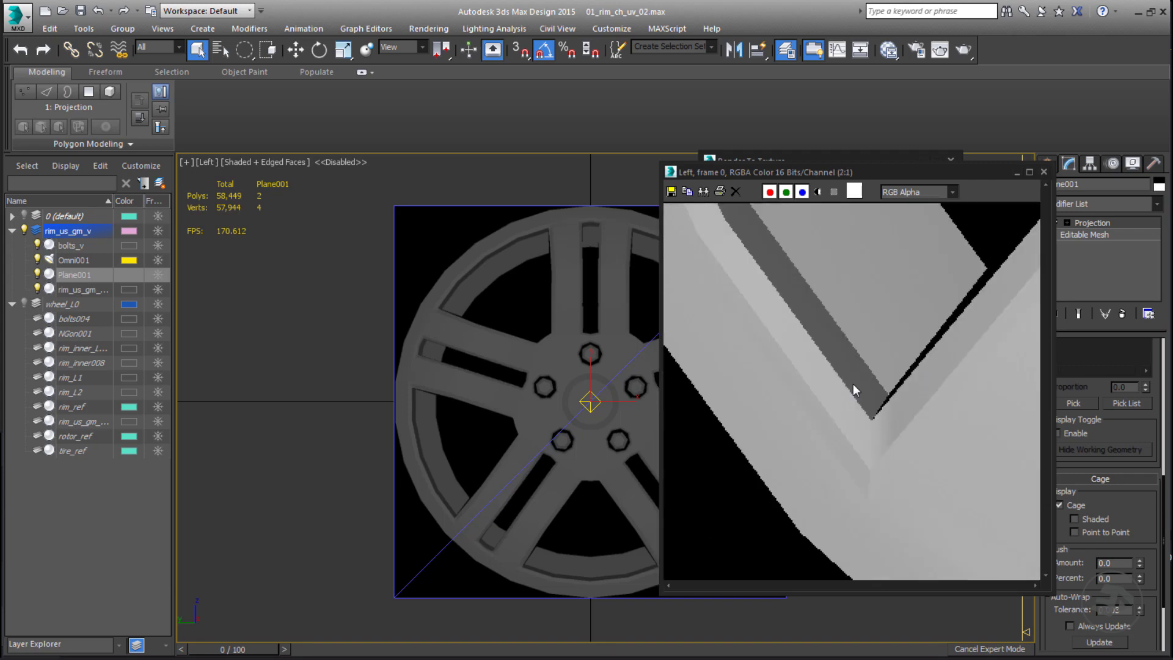
scroll(853, 388, "down", 3)
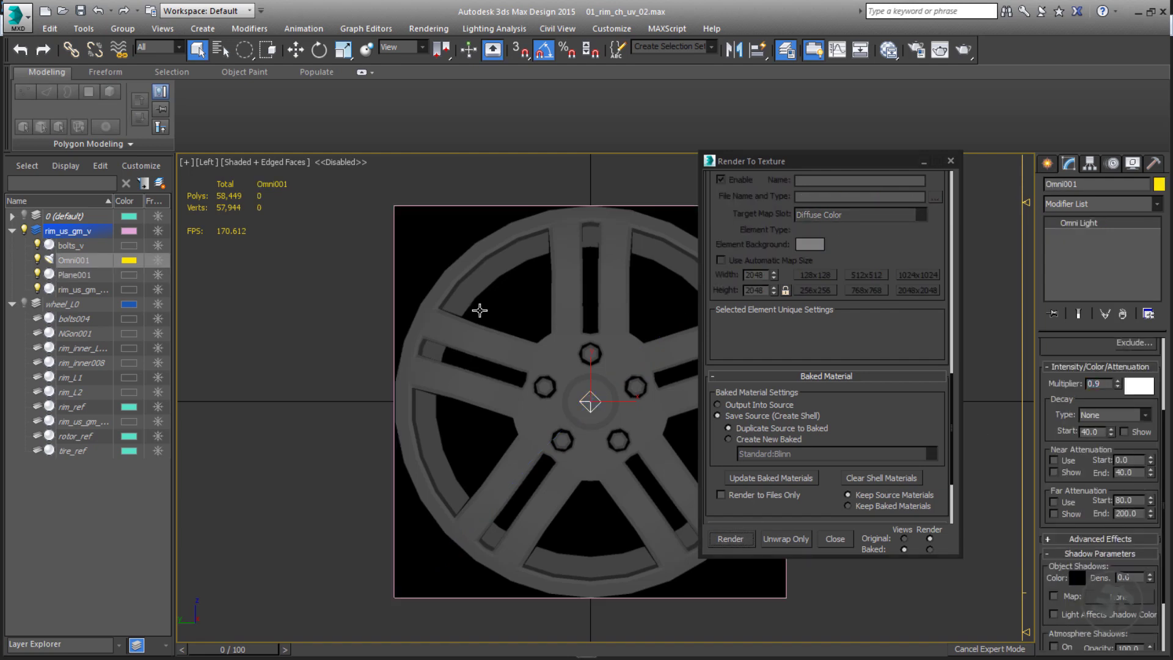
Step: Bake the reference plane's maps again and remove its Projection modifier
left_click(479, 310)
left_click(730, 538)
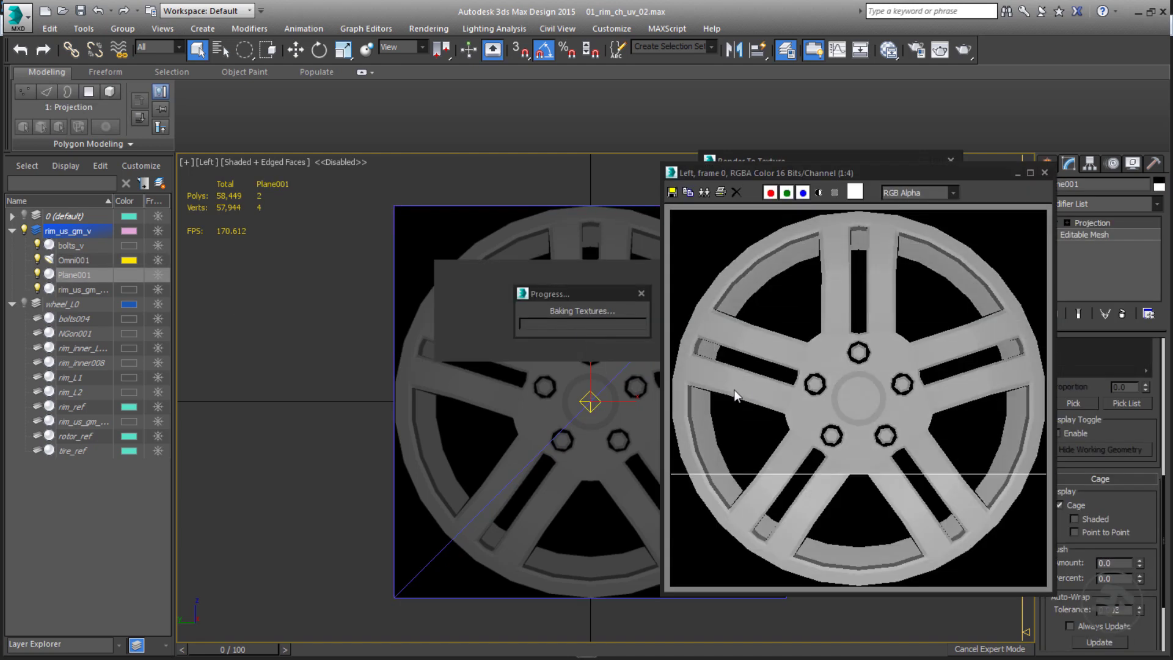
left_click(1044, 172)
left_click(950, 160)
right_click(1089, 225)
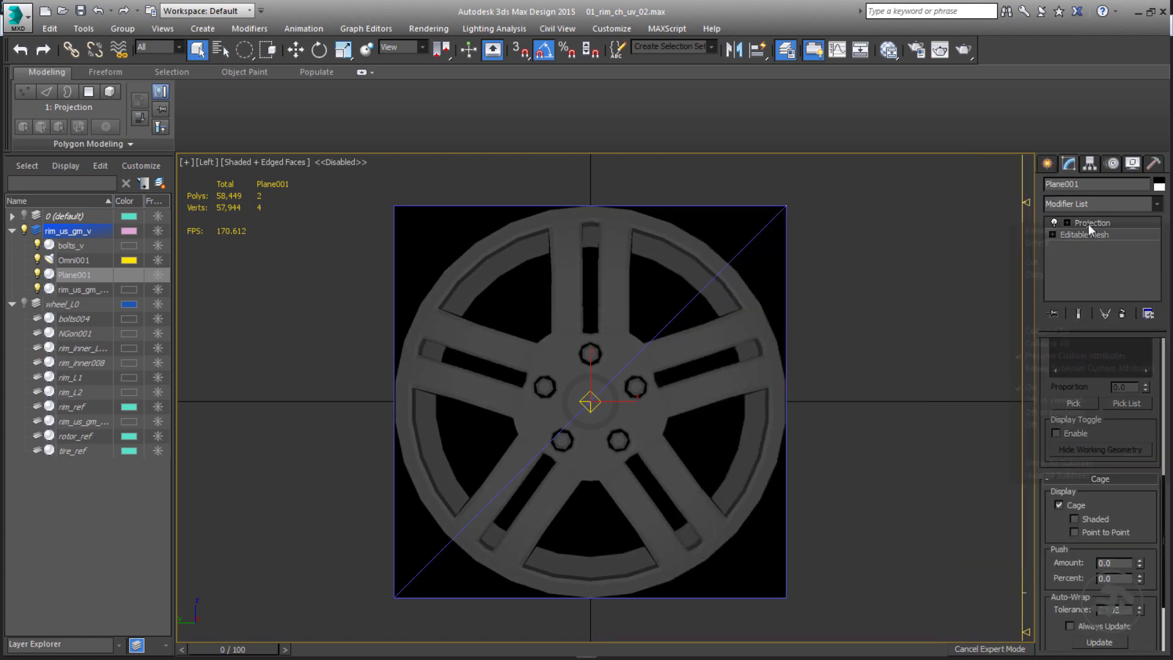
left_click(1063, 343)
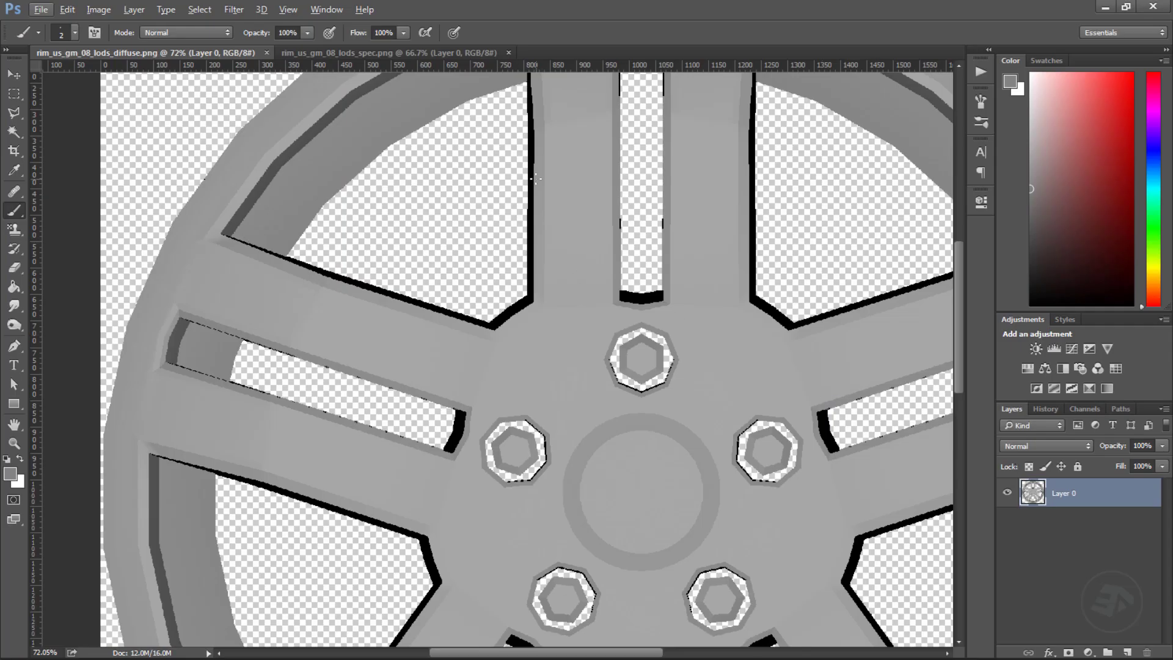
Step: Switch to Photoshop and resize the rim_us_gm_08_lods_diffuse.png image to 512 pixels
scroll(475, 441, "down", 5)
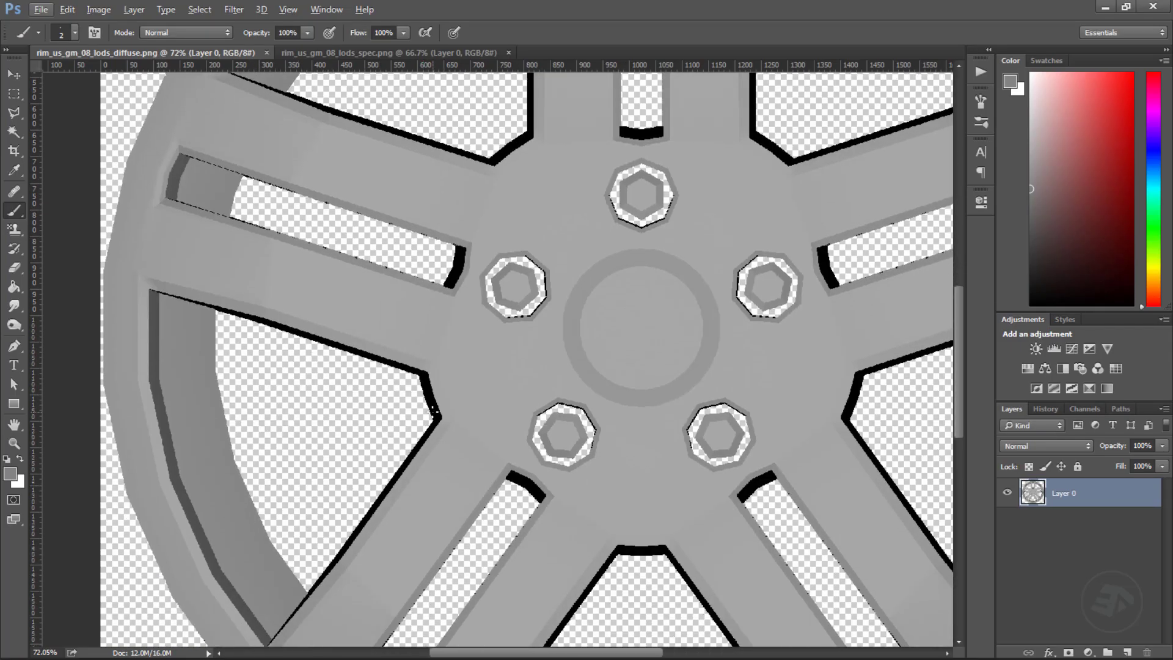
scroll(432, 412, "down", 3)
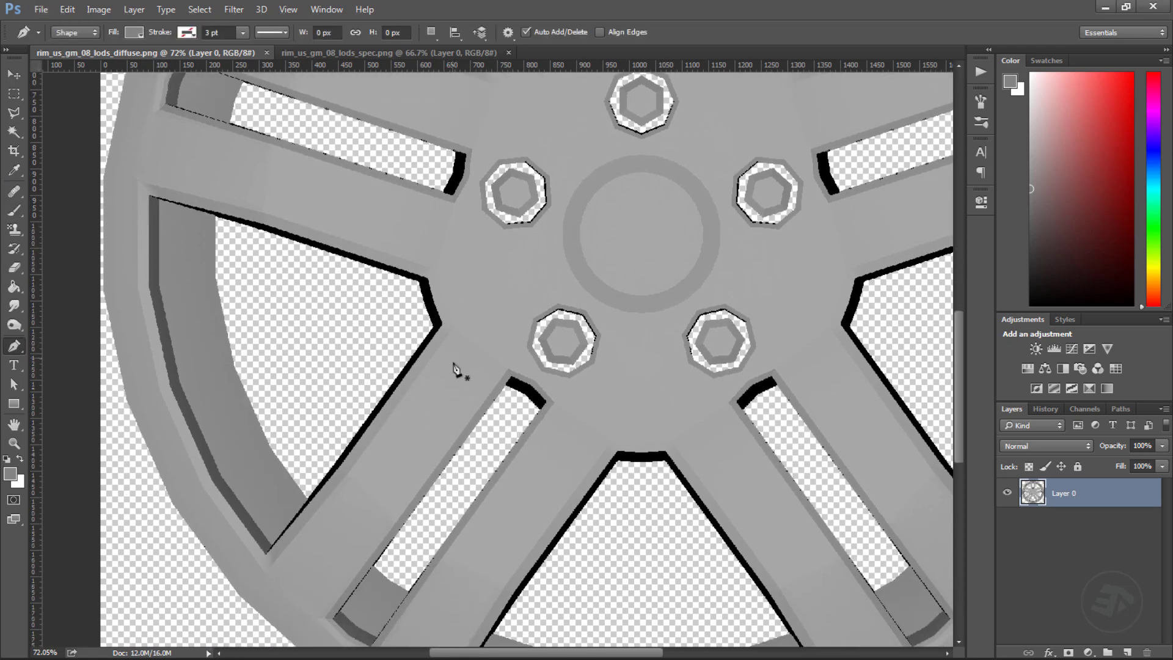
scroll(672, 397, "down", 4)
scroll(451, 243, "up", 4)
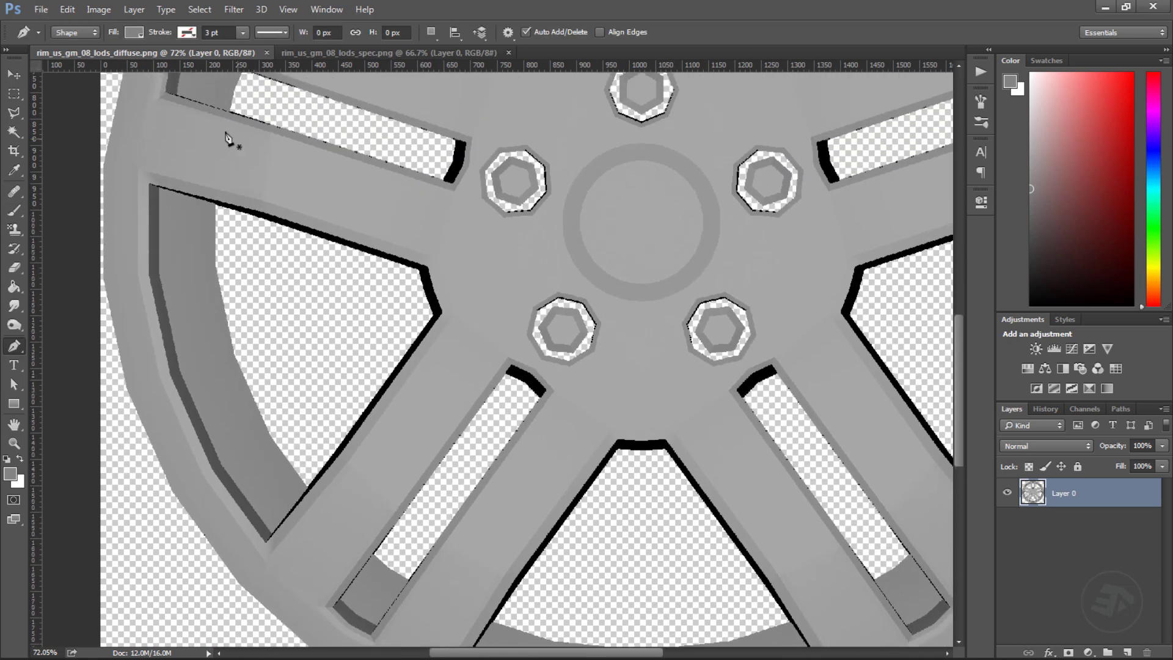
left_click(98, 9)
left_click(144, 117)
type("512")
left_click(633, 502)
Step: Trace the upper-left window opening with a filled Pen shape and fit its sides to the spoke edges with added anchor points
scroll(284, 183, "up", 10, "alt")
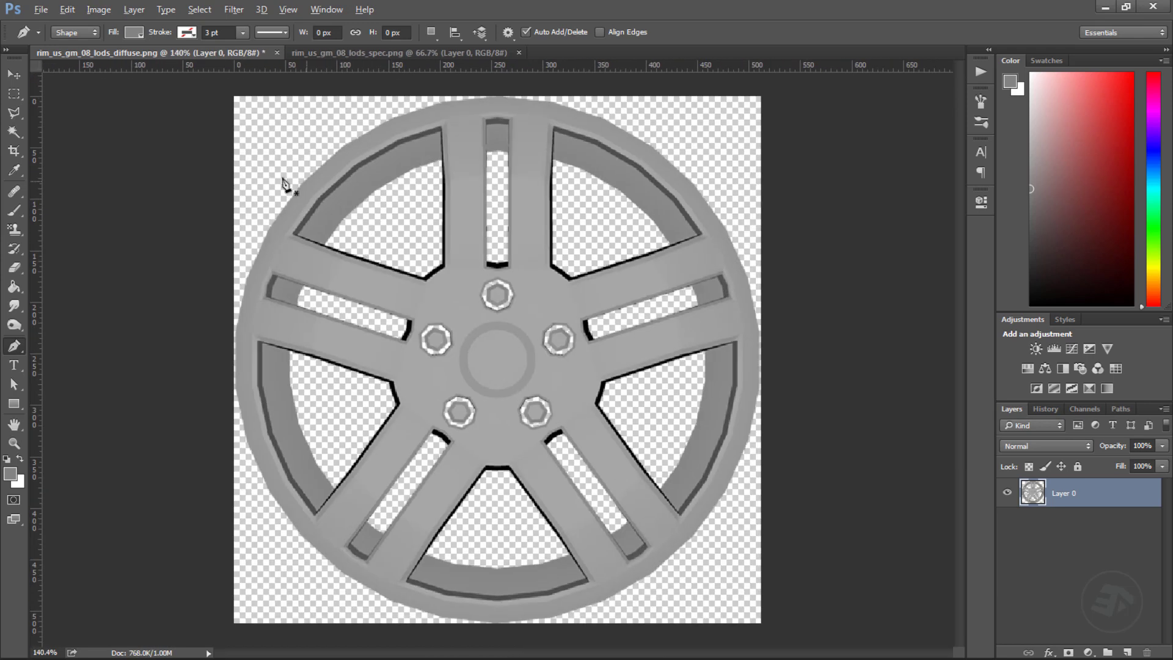
scroll(607, 249, "up", 5)
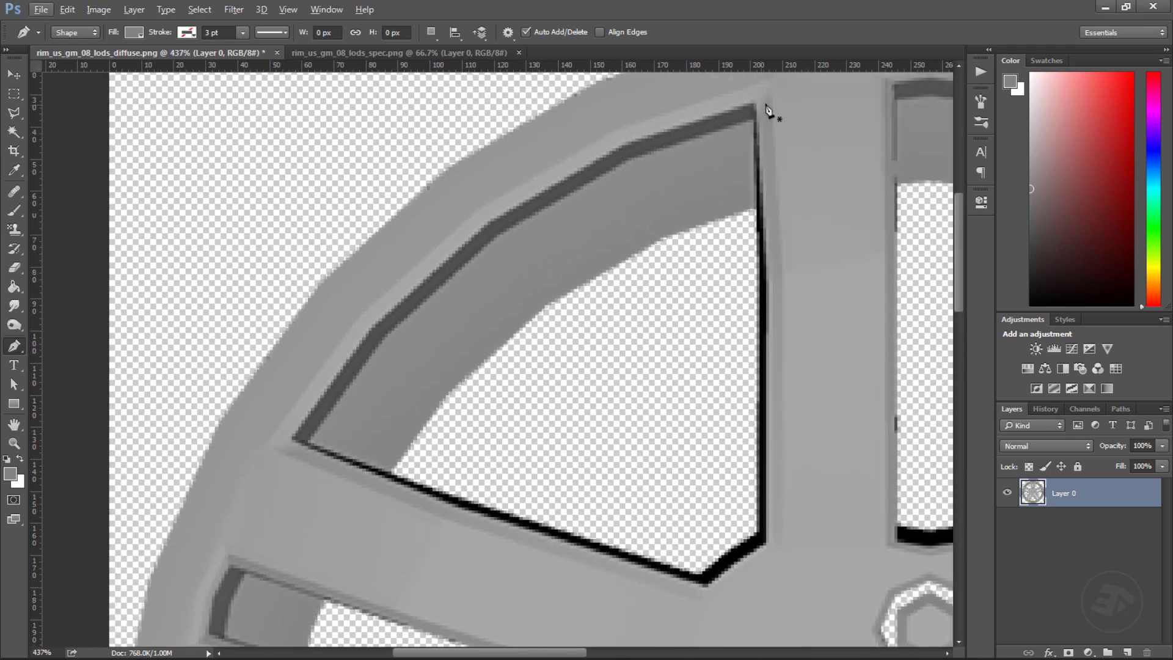
left_click(288, 439)
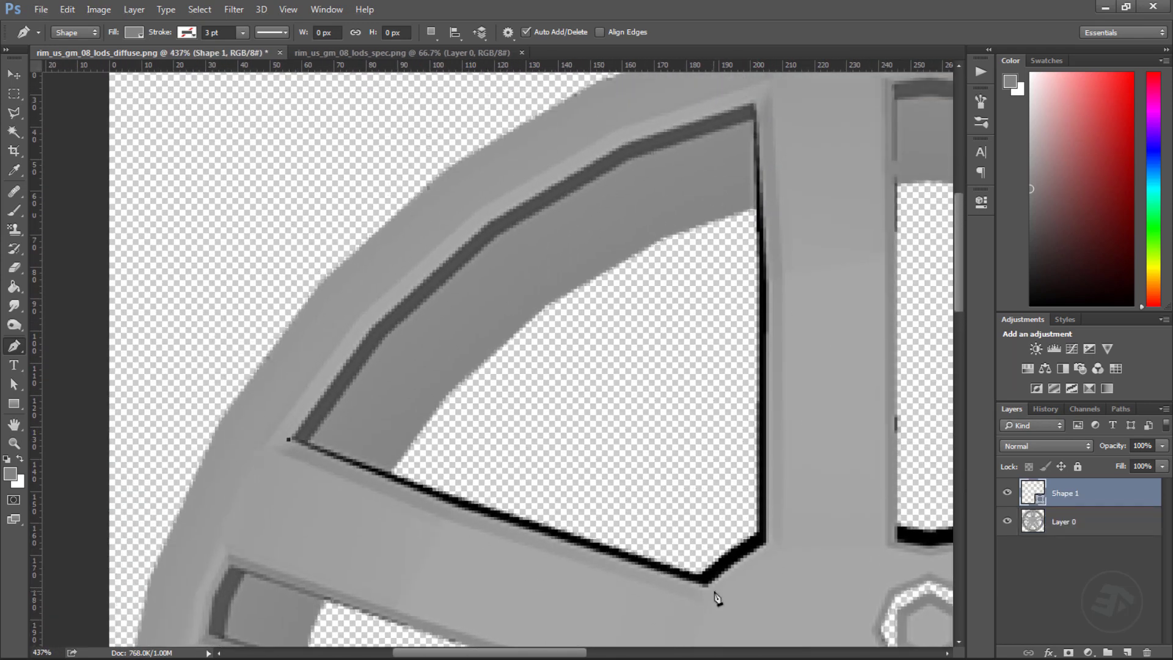
left_click(766, 544)
left_click(756, 100)
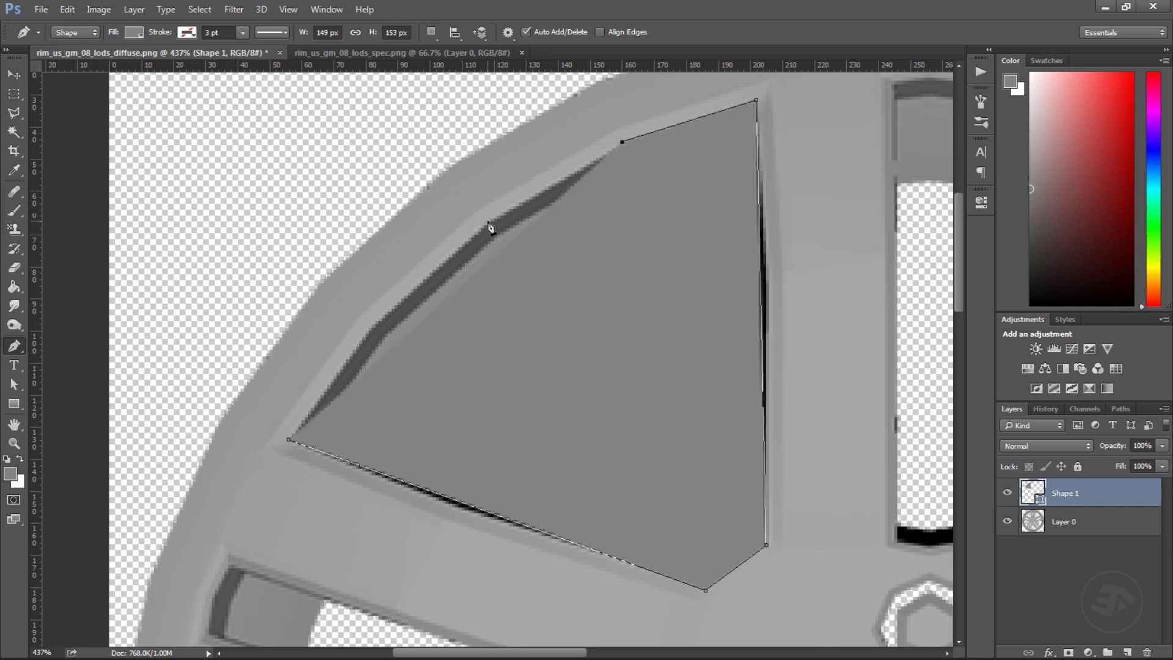
right_click(14, 346)
left_click(80, 374)
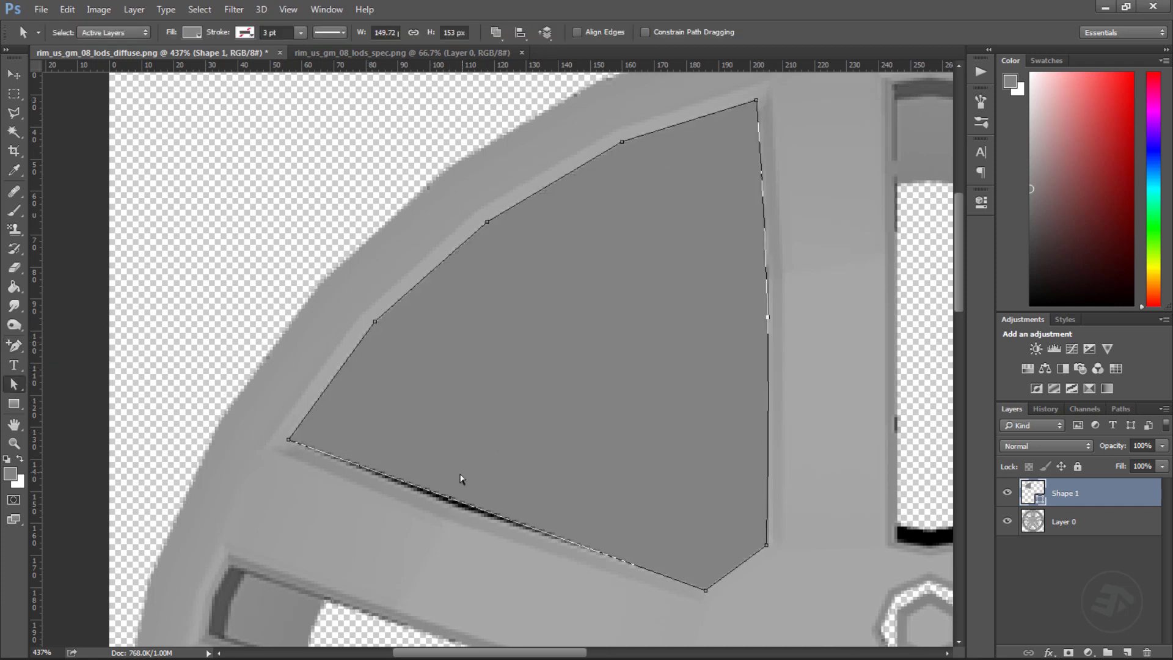
left_click(13, 93)
Step: Rotate the Shape 1 copy 2 layer 72 degrees about the wheel's center to cover the lower-right window
scroll(433, 322, "down", 10, "alt")
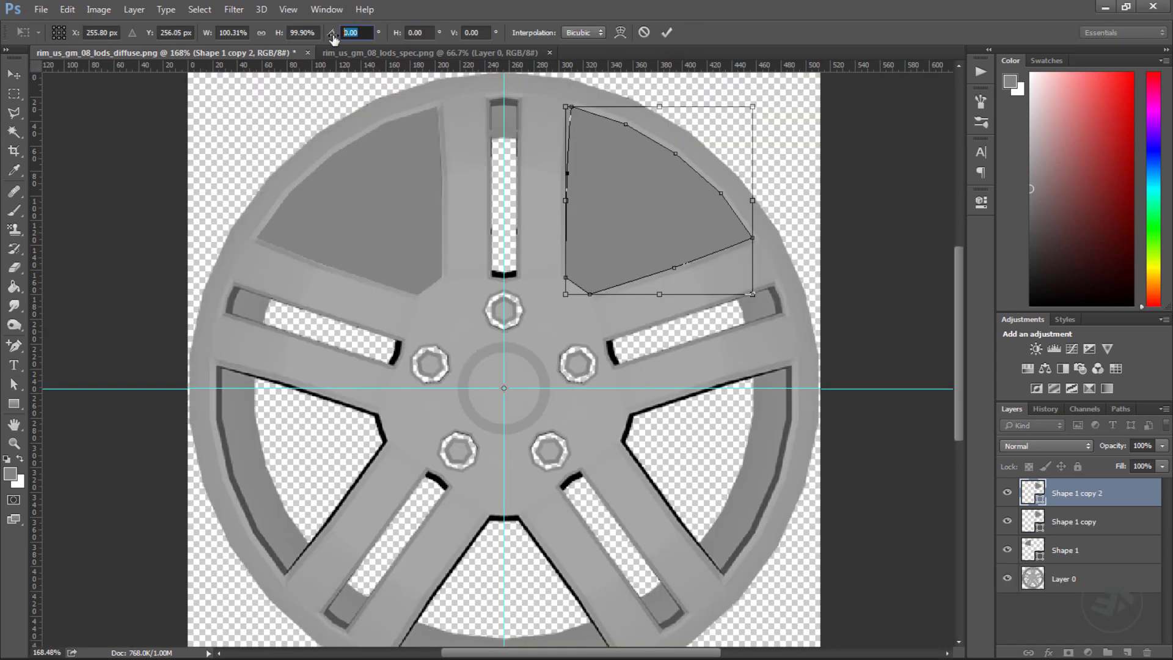
type("72")
key("Return")
key("Return")
Step: Duplicate the lower-right window's shape layer and try a free transform of the copy about the wheel's center
right_click(1091, 497)
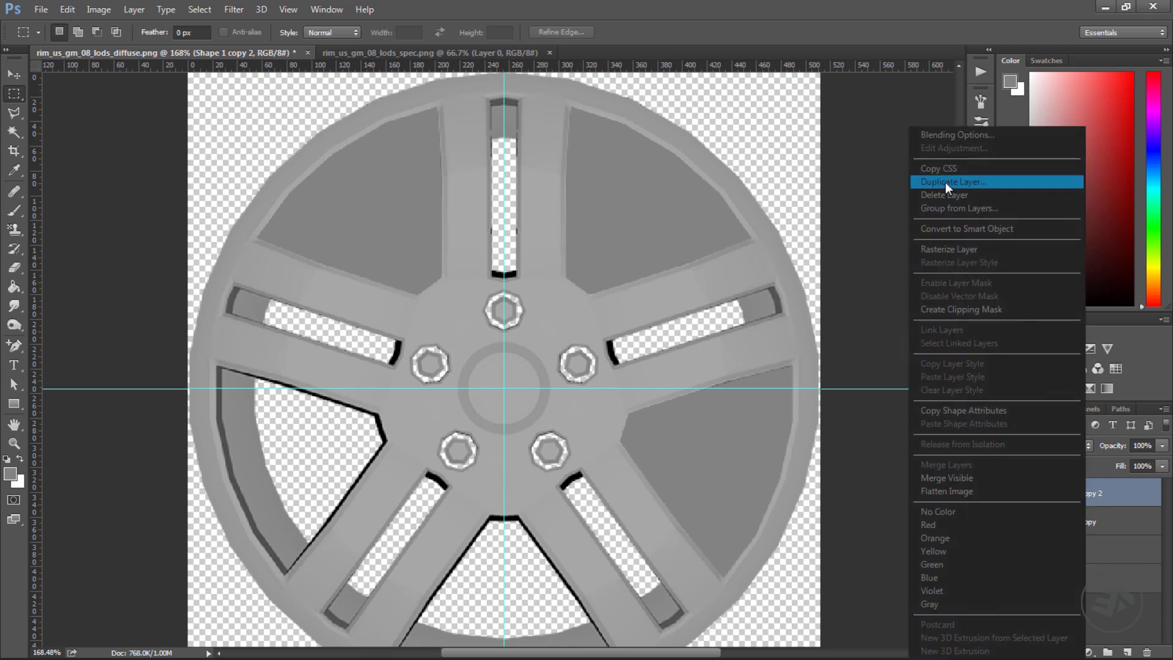
left_click(947, 182)
left_click(696, 196)
key("ctrl+t")
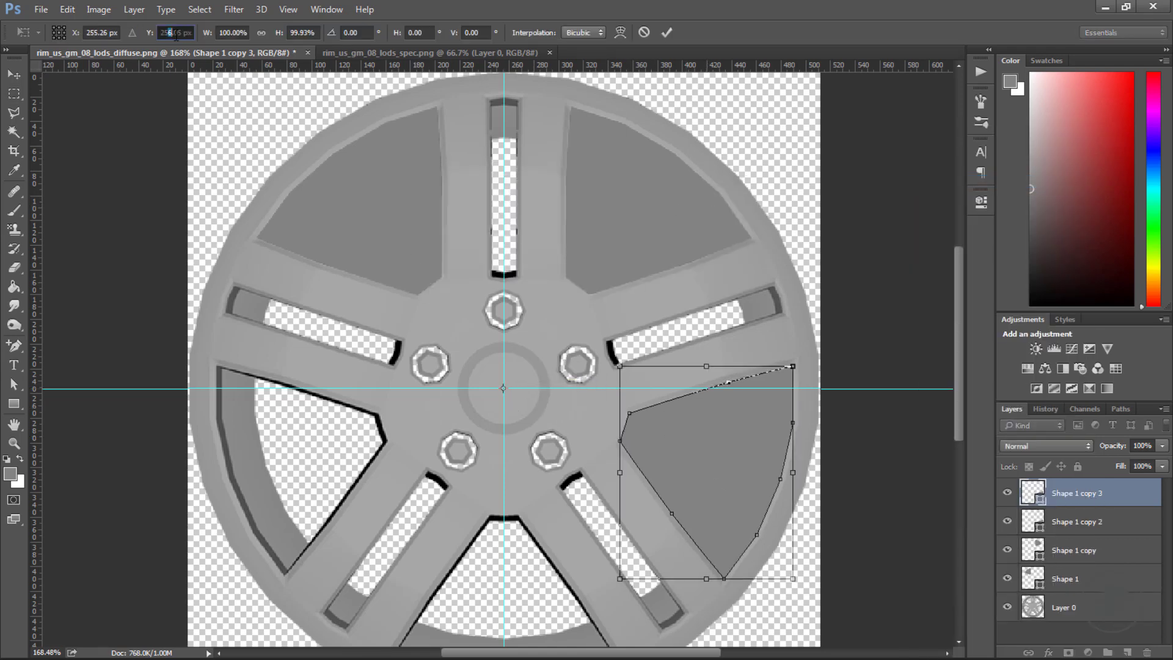
left_click(667, 33)
scroll(621, 222, "down", 1)
scroll(544, 392, "up", 1, "alt")
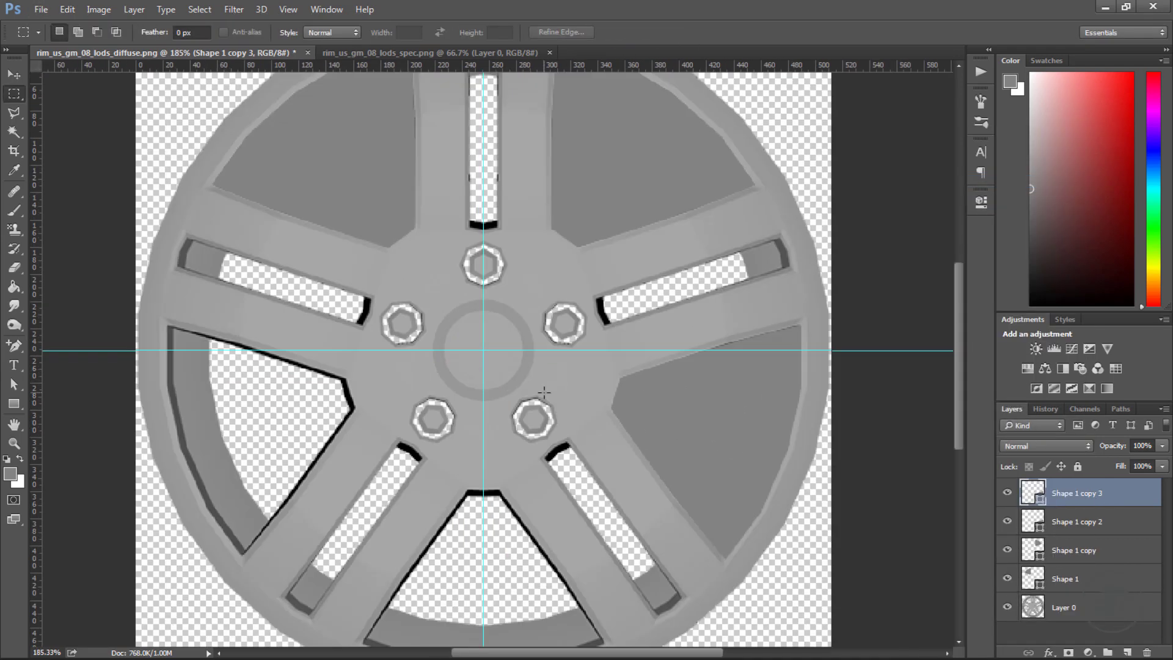
Step: Rotate the Shape 1 copy 3 layer 72 degrees about the point X 256 px, Y 256 px
key("ctrl+t")
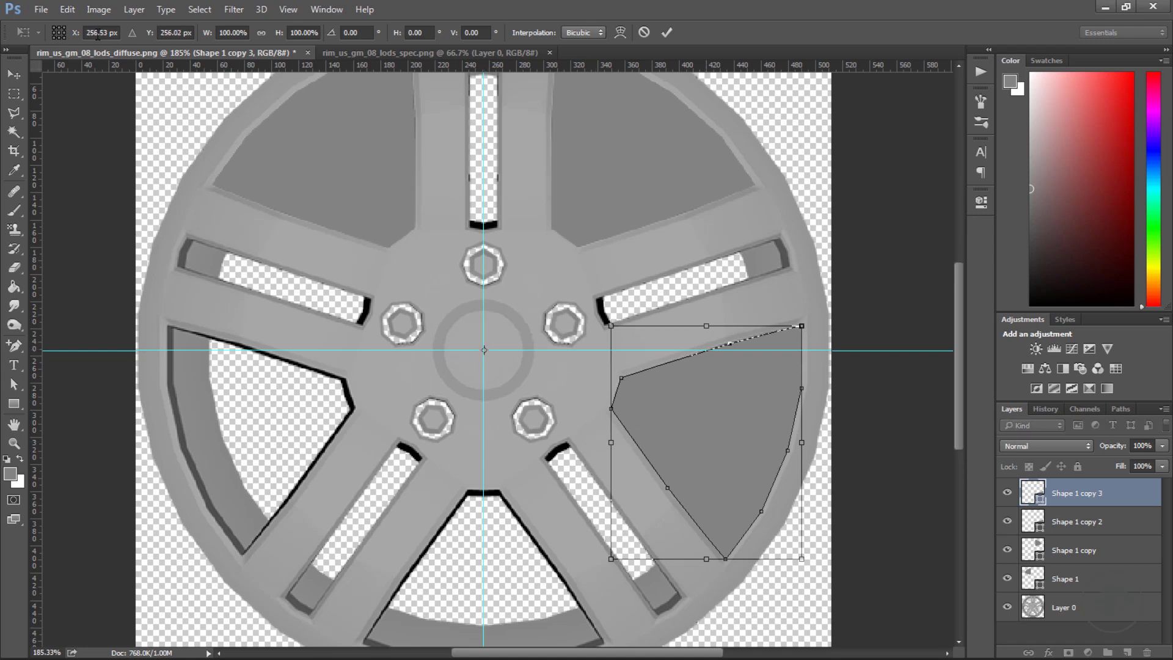
left_click_drag(342, 35, 373, 40)
type("72")
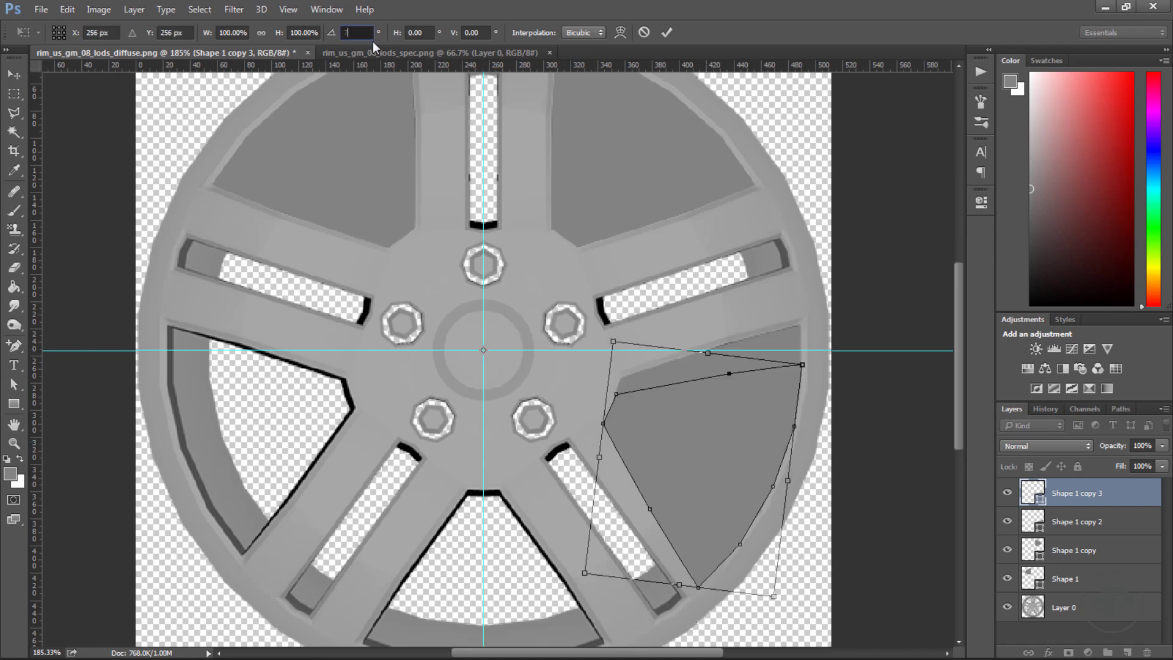
left_click(665, 34)
Step: Duplicate the Shape 1 copy 3 layer and rotate the duplicate 72 degrees about the wheel's center to cover the lower-left window
scroll(944, 443, "down", 1, "alt")
right_click(1067, 496)
left_click(934, 181)
key("Return")
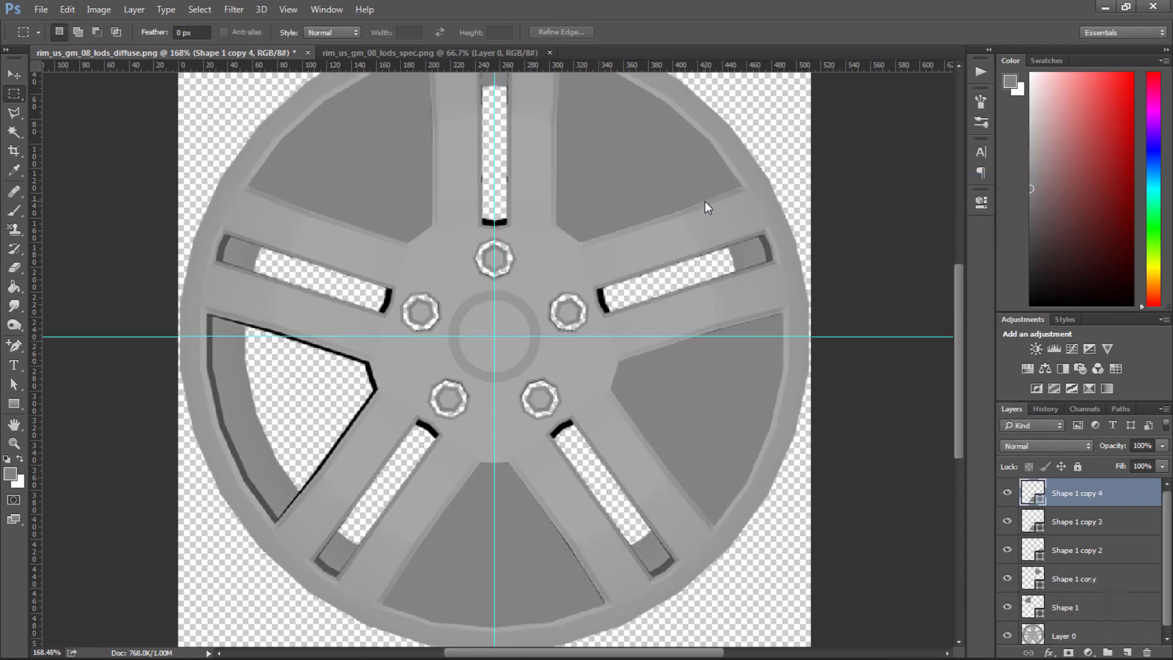
key("ctrl+t")
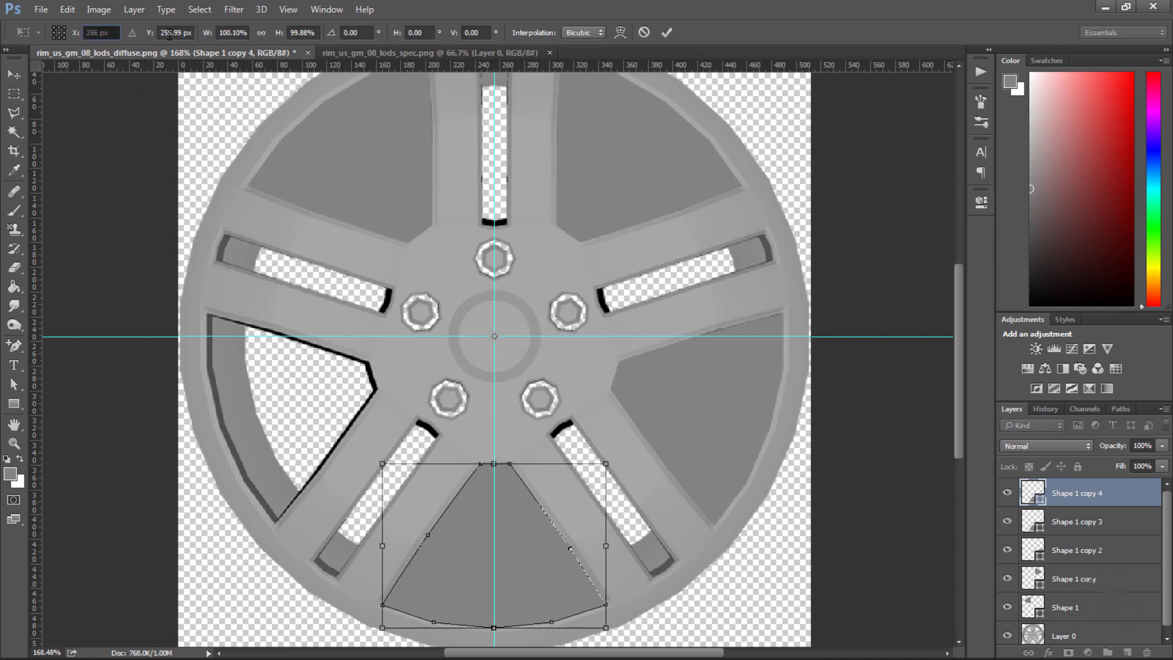
type("72")
left_click(666, 33)
scroll(434, 313, "down", 4, "alt")
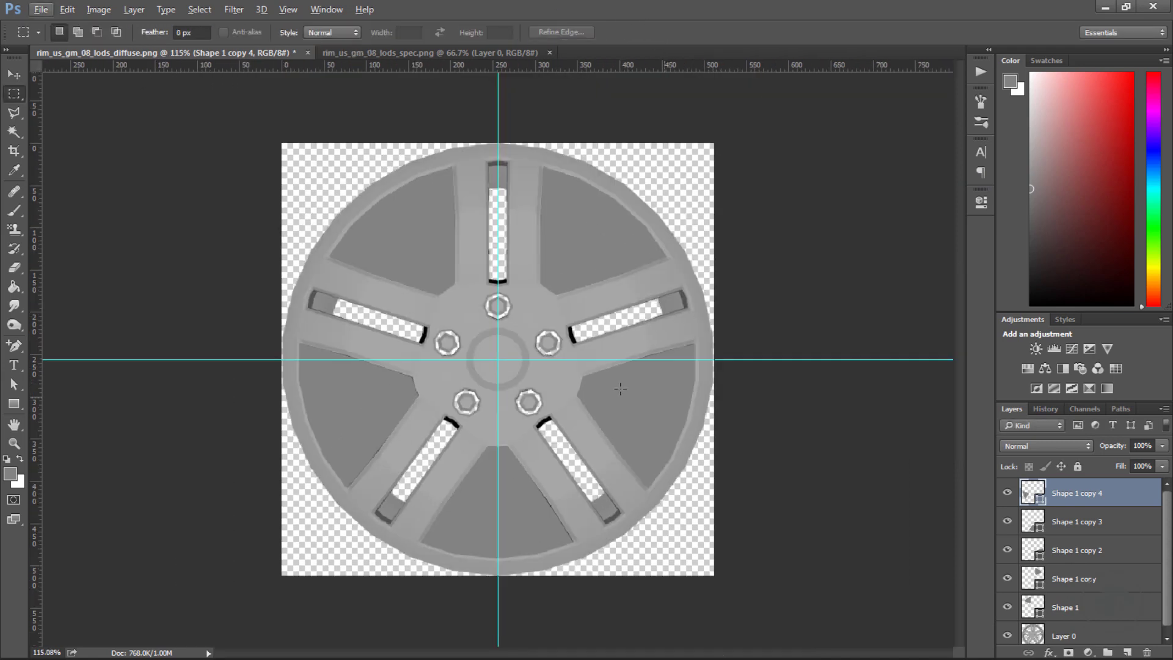
Step: Add a new layer beneath Layer 0 and fill it with the grey foreground color
scroll(621, 390, "down", 3, "alt")
scroll(1132, 567, "down", 1)
scroll(1163, 601, "down", 1)
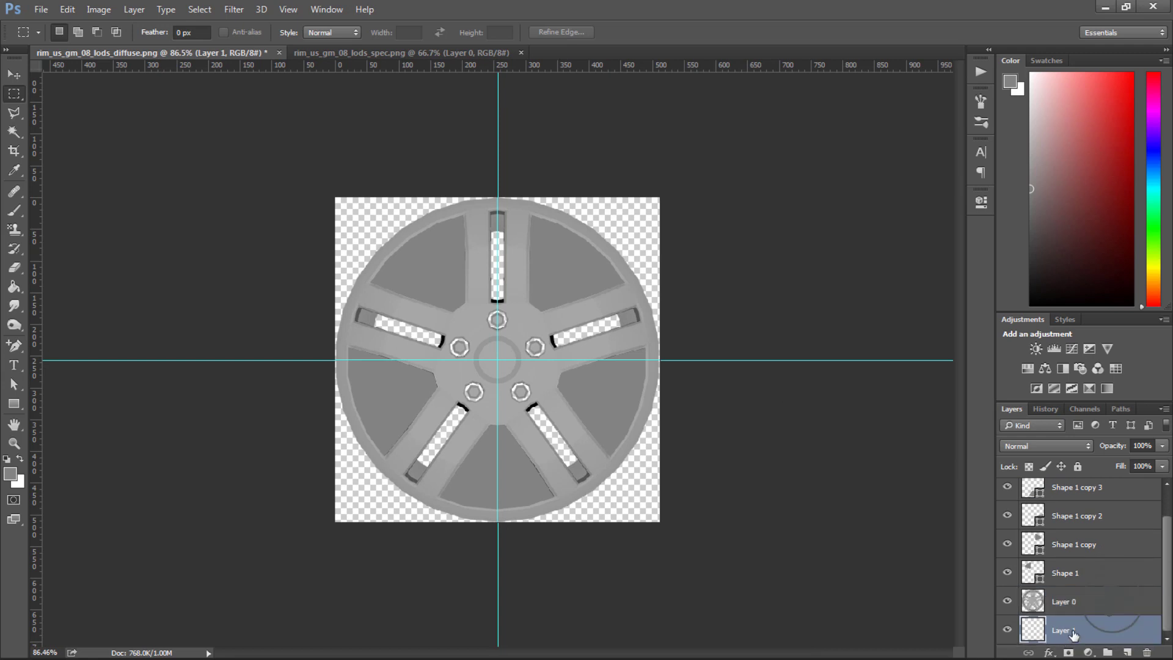
key("g")
left_click(629, 486)
scroll(366, 330, "up", 16, "alt")
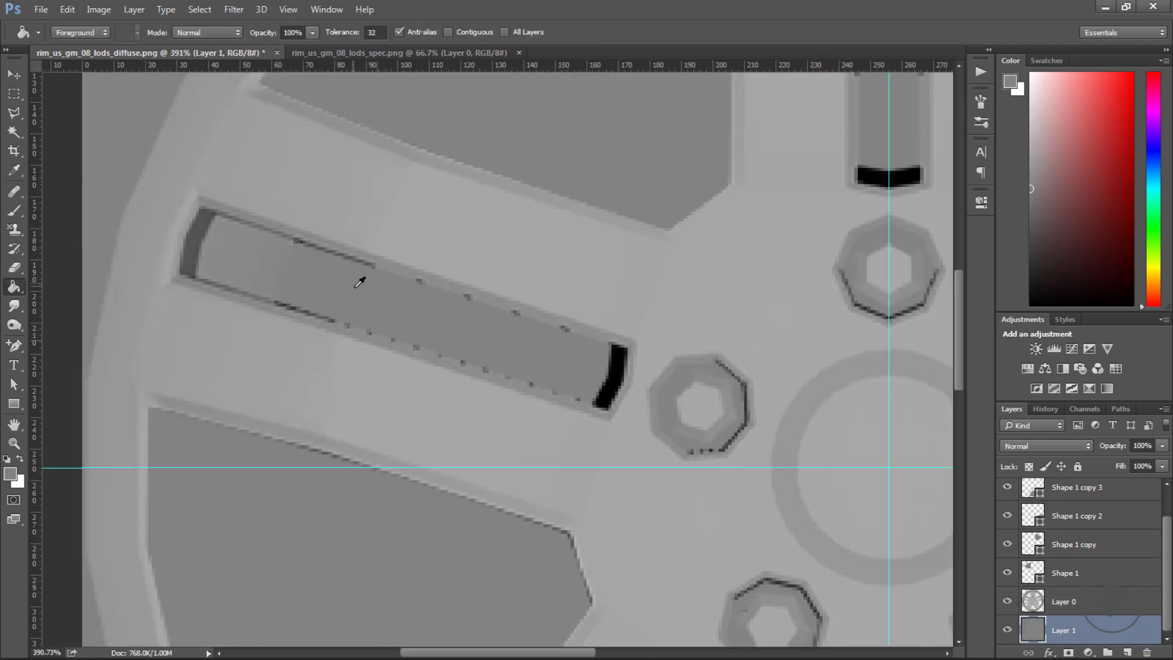
Step: Adjust the anchor point on the right side of the Shape 1 upper-left window so its edge meets the spoke
scroll(359, 280, "down", 2, "alt")
scroll(422, 195, "up", 3)
scroll(675, 260, "up", 4, "alt")
scroll(647, 244, "up", 4)
left_click(1070, 577)
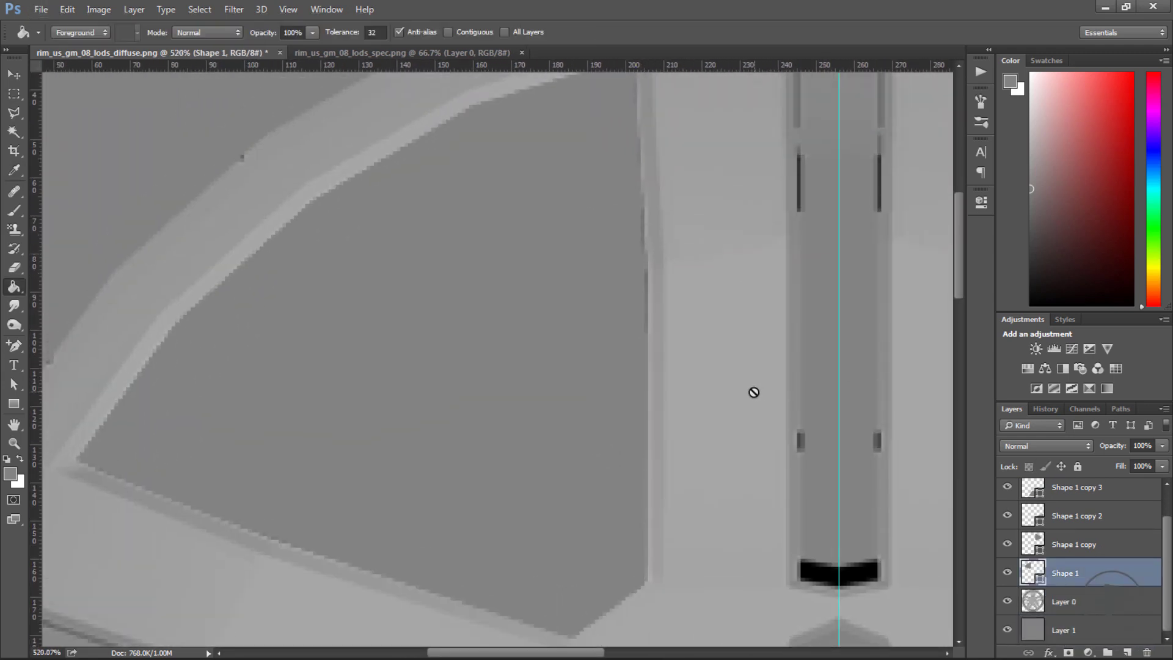
key("a")
scroll(646, 223, "up", 6)
scroll(488, 286, "down", 7)
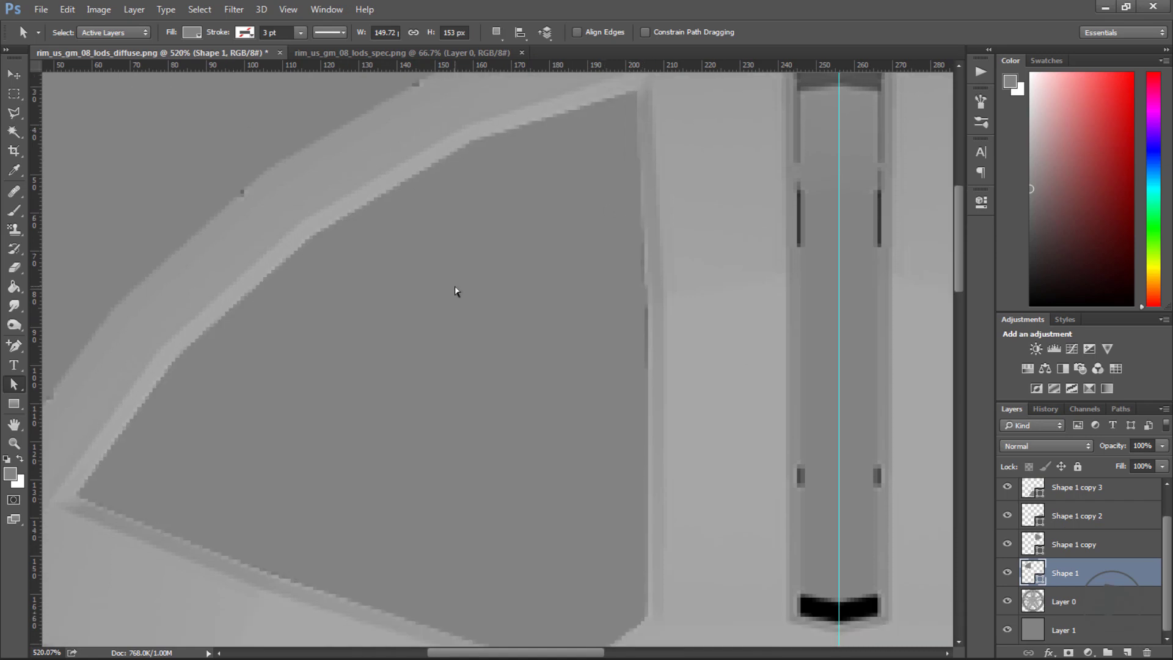
left_click(645, 404)
scroll(613, 576, "down", 1)
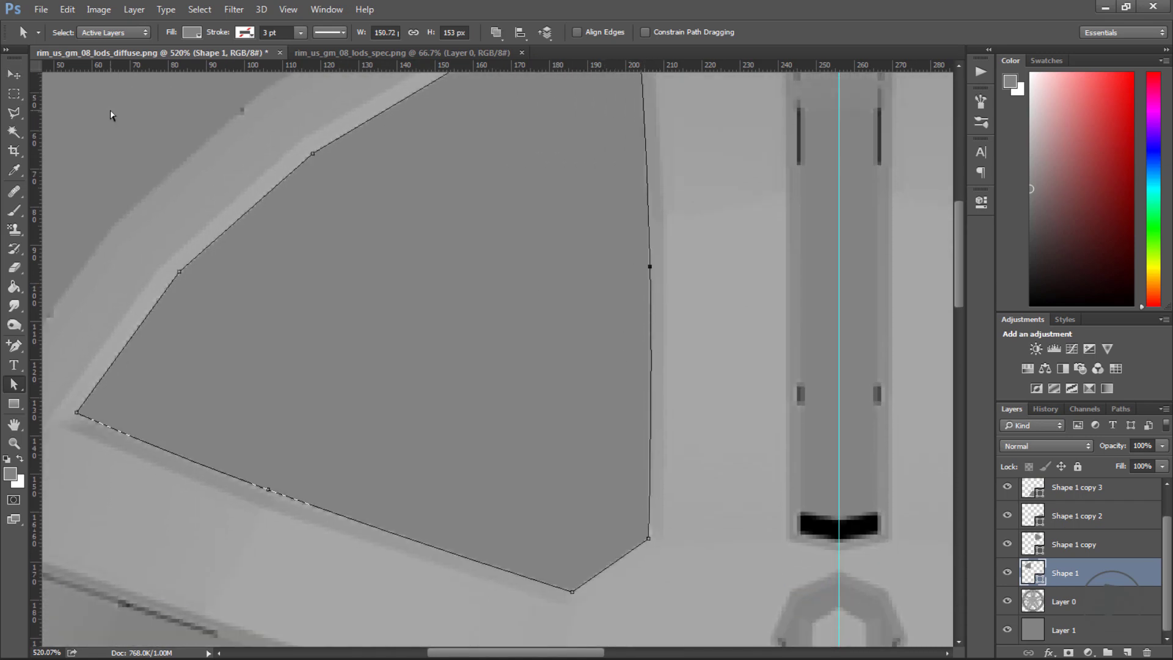
scroll(385, 322, "down", 5, "alt")
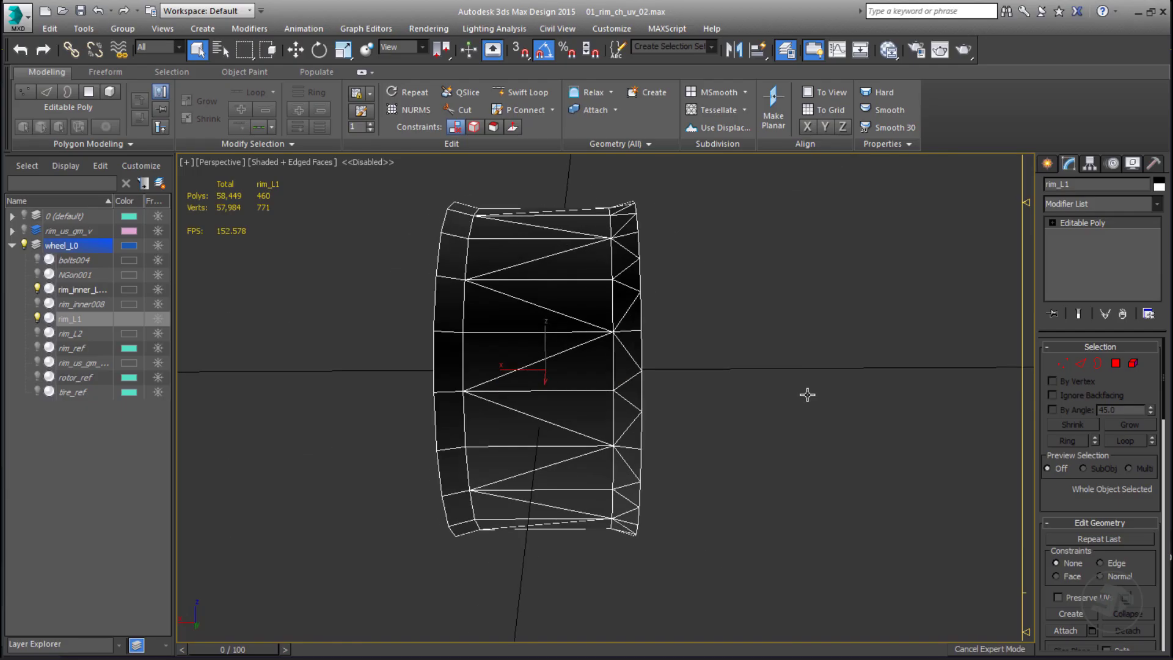
Step: Switch to 3ds Max and examine the separate elements of rim_L1, picking the barrel and spoke-slot pieces from several angles
middle_click_drag(806, 393, 576, 415, "alt")
key("5")
left_click(549, 346)
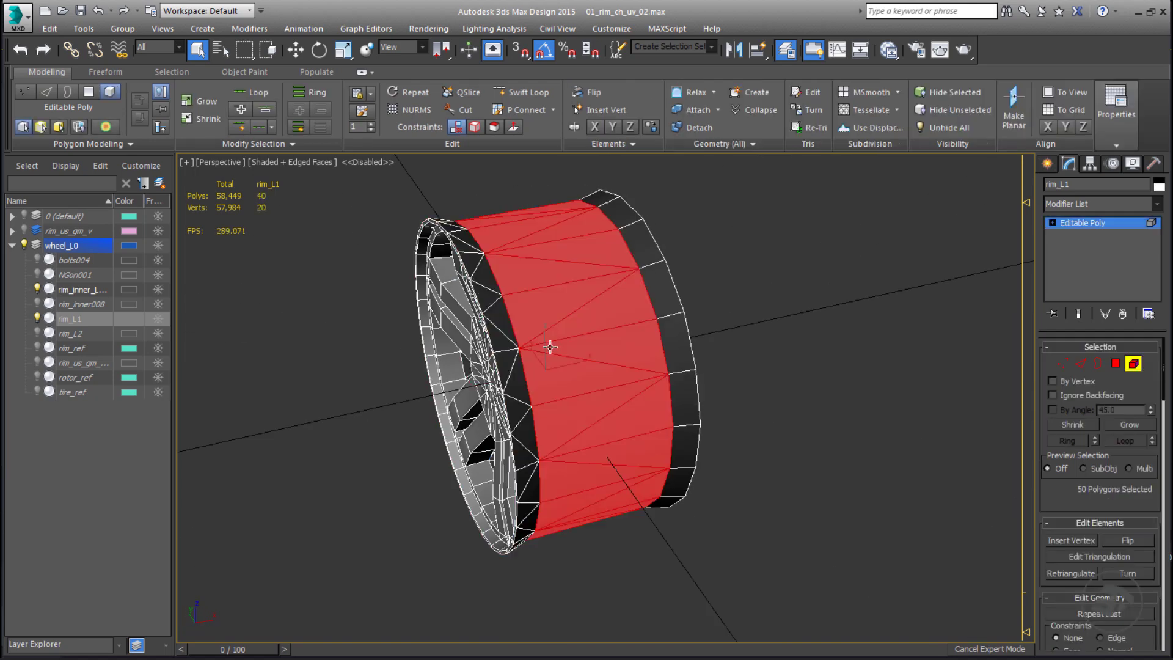
left_click(667, 321)
middle_click_drag(668, 320, 613, 331, "alt")
left_click(502, 359)
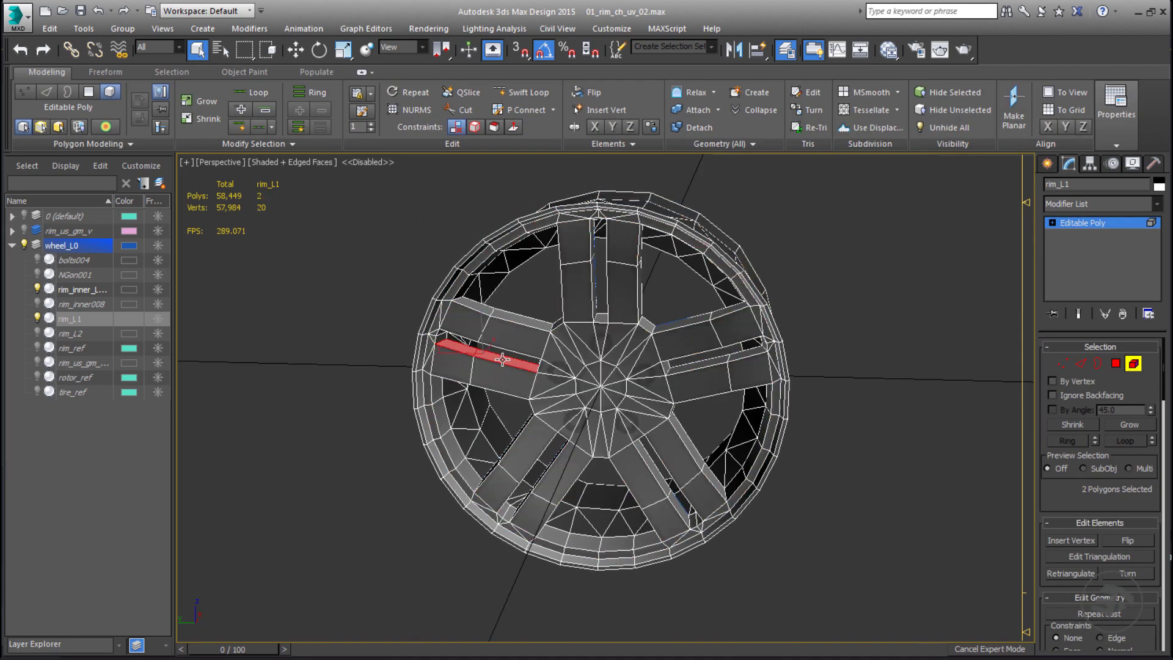
middle_click_drag(599, 426, 615, 505, "alt")
left_click(615, 505)
middle_click_drag(539, 467, 574, 427, "alt")
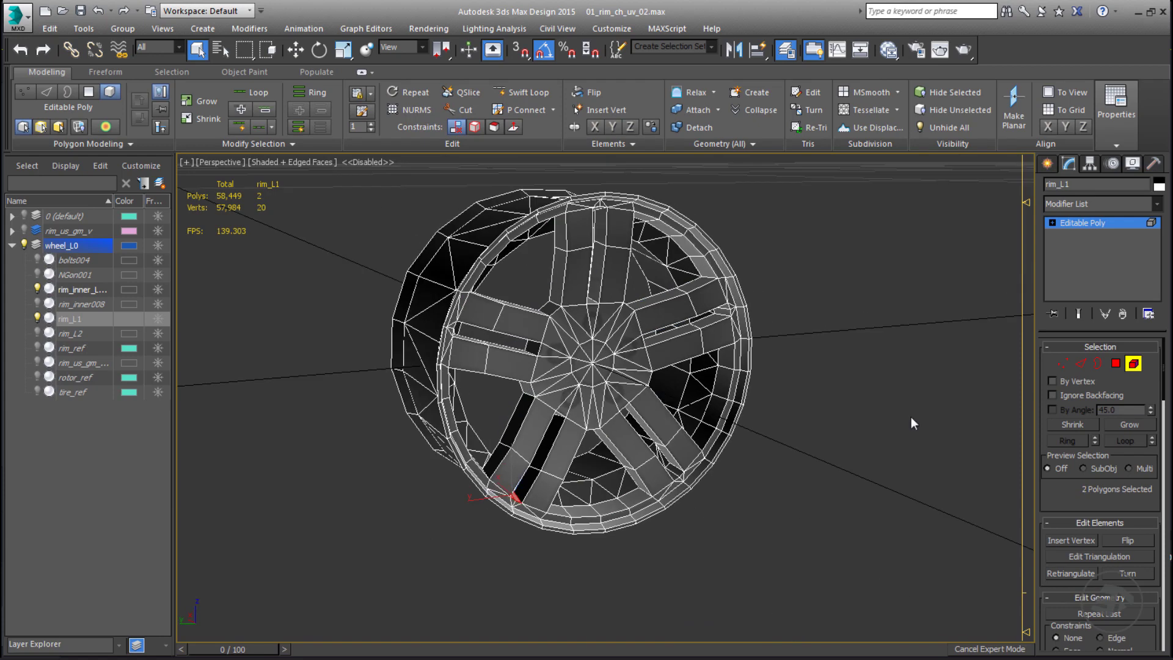
left_click(1072, 224)
middle_click_drag(495, 360, 697, 349, "alt")
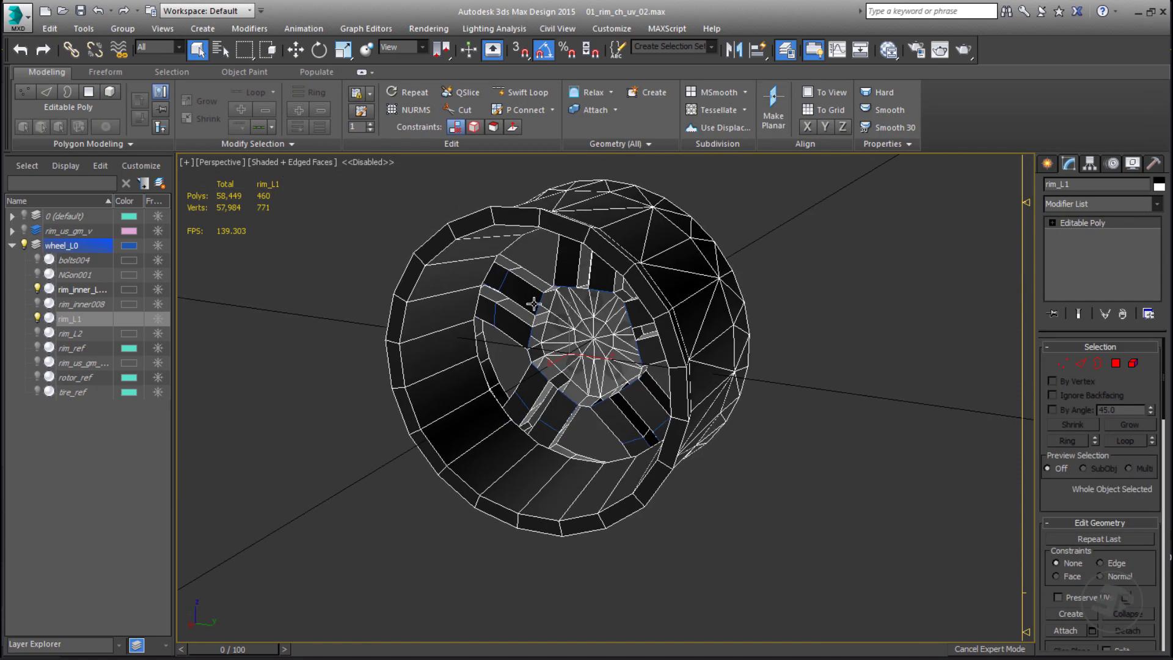
Step: Apply a Turn to Poly modifier to rim_L1 and the visible inner rim together, limiting polygon size to 3
left_click(534, 303, "ctrl")
left_click(1155, 204)
type("tu")
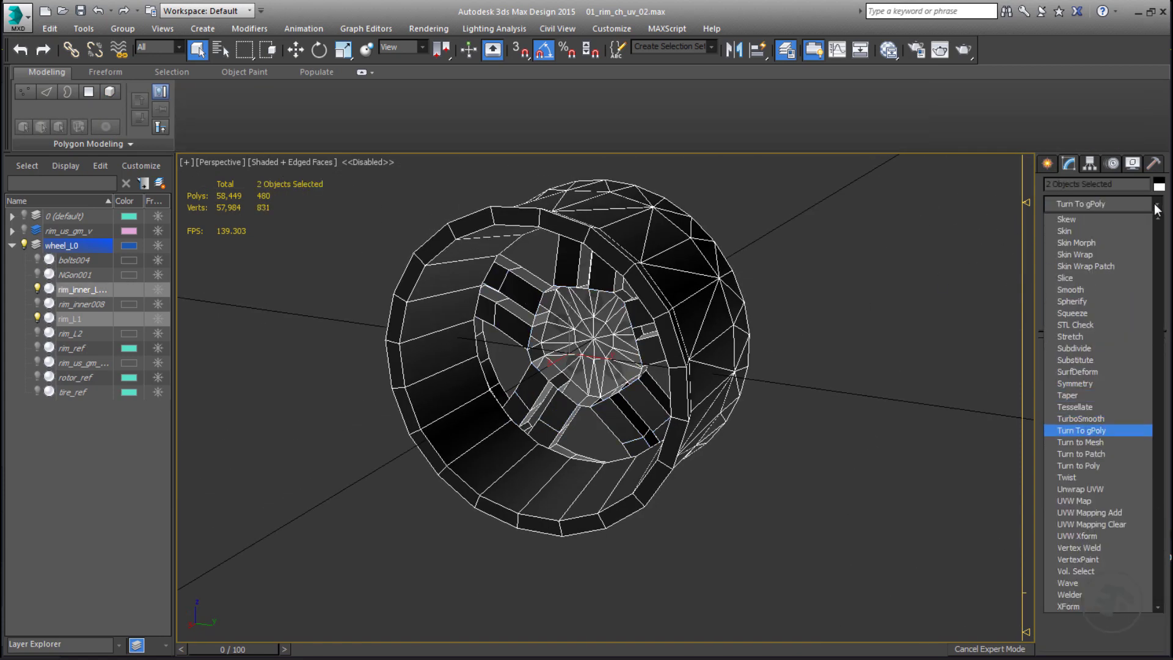
key("Down")
key("Down")
key("Down")
key("Return")
left_click(1145, 400)
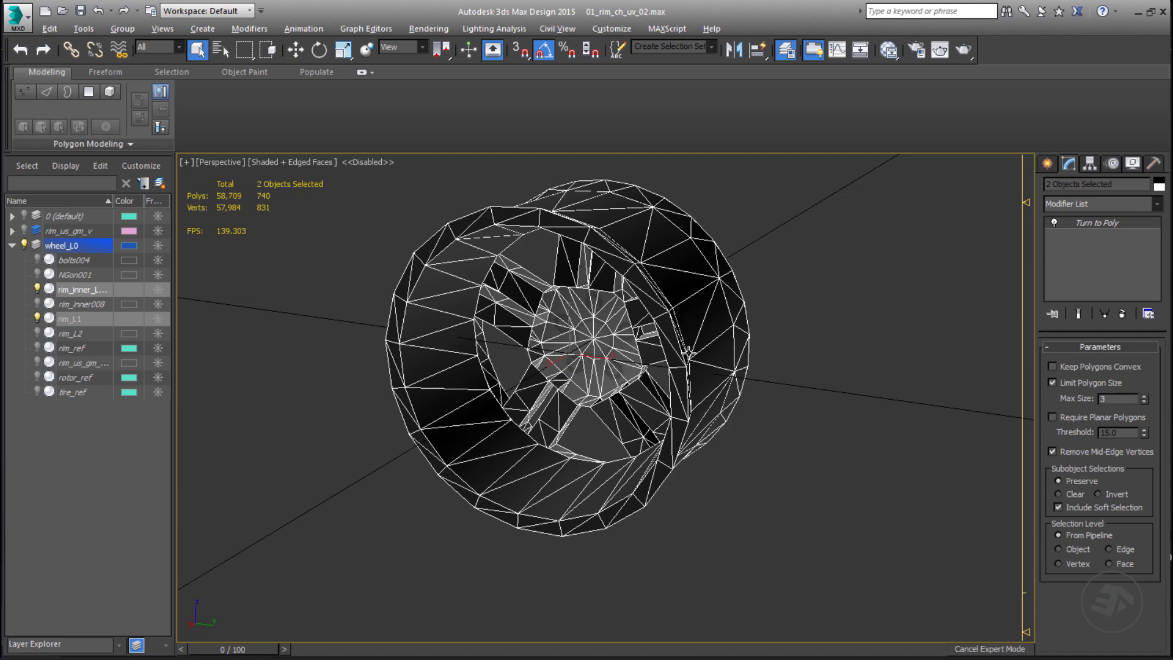
middle_click_drag(681, 346, 464, 342, "alt")
middle_click_drag(608, 298, 624, 358, "alt")
scroll(512, 307, "up", 4)
middle_click_drag(611, 313, 499, 328, "alt")
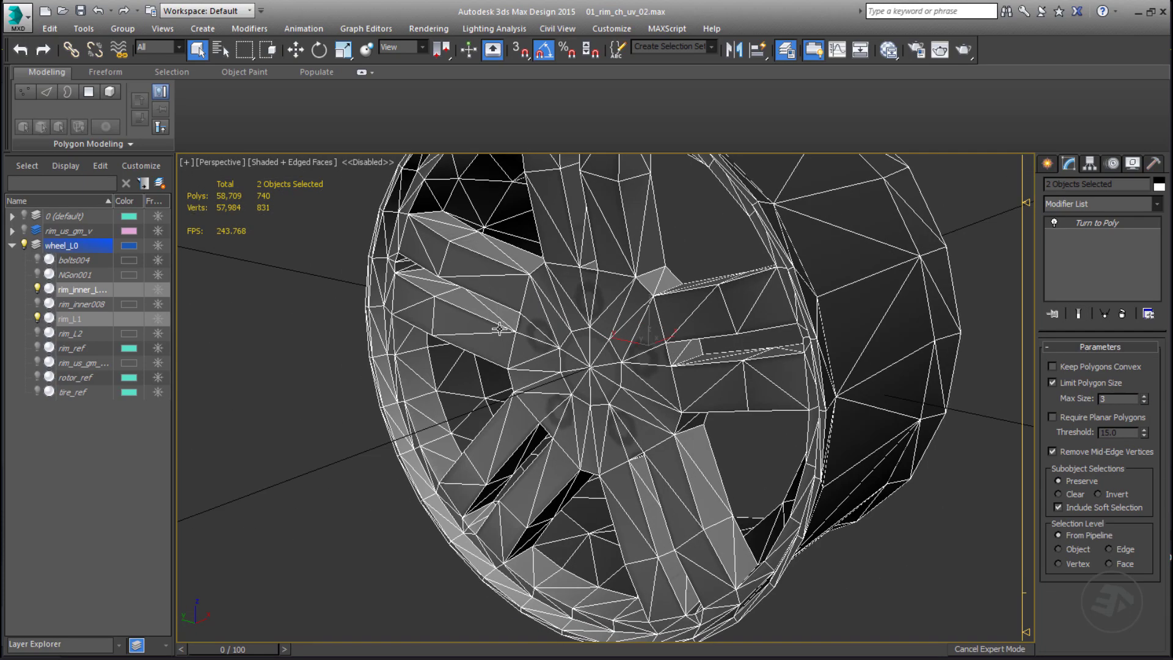
Step: Check the rim_us_gm_v layer with wheel_L0 hidden, and restore the visibility of both layers
left_click(24, 245)
left_click(12, 245)
left_click(24, 230)
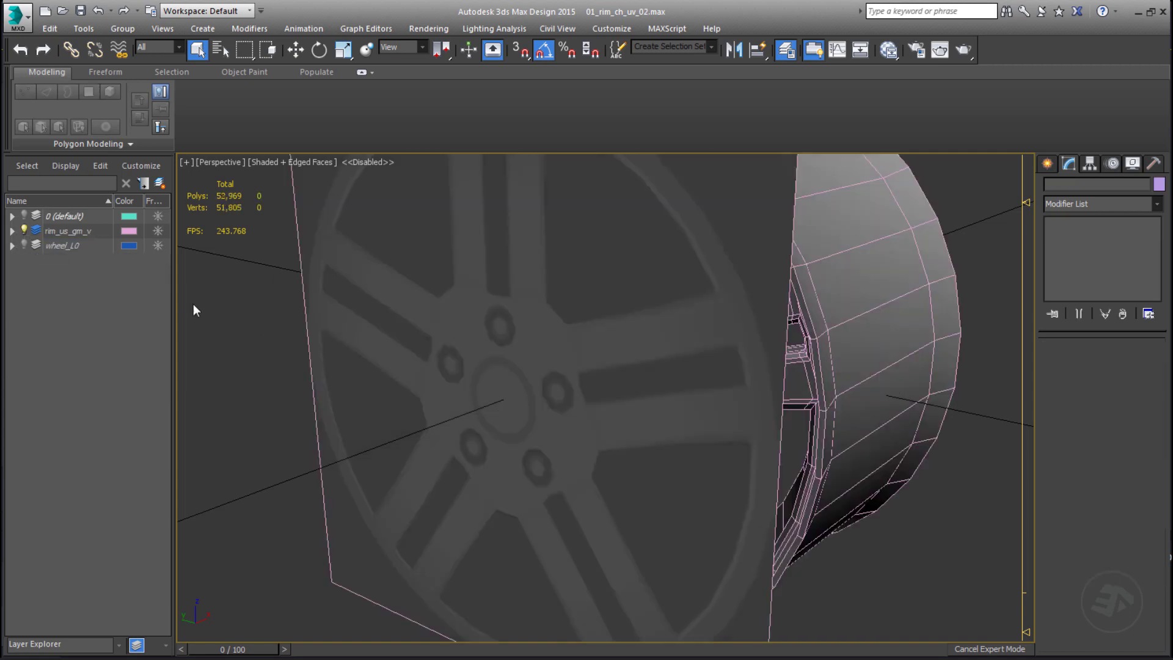
left_click(24, 231)
left_click(24, 245)
left_click(12, 245)
Step: Put rim_L1 and the visible inner rim into a new layer named L1
left_click(82, 290)
left_click(69, 318, "ctrl")
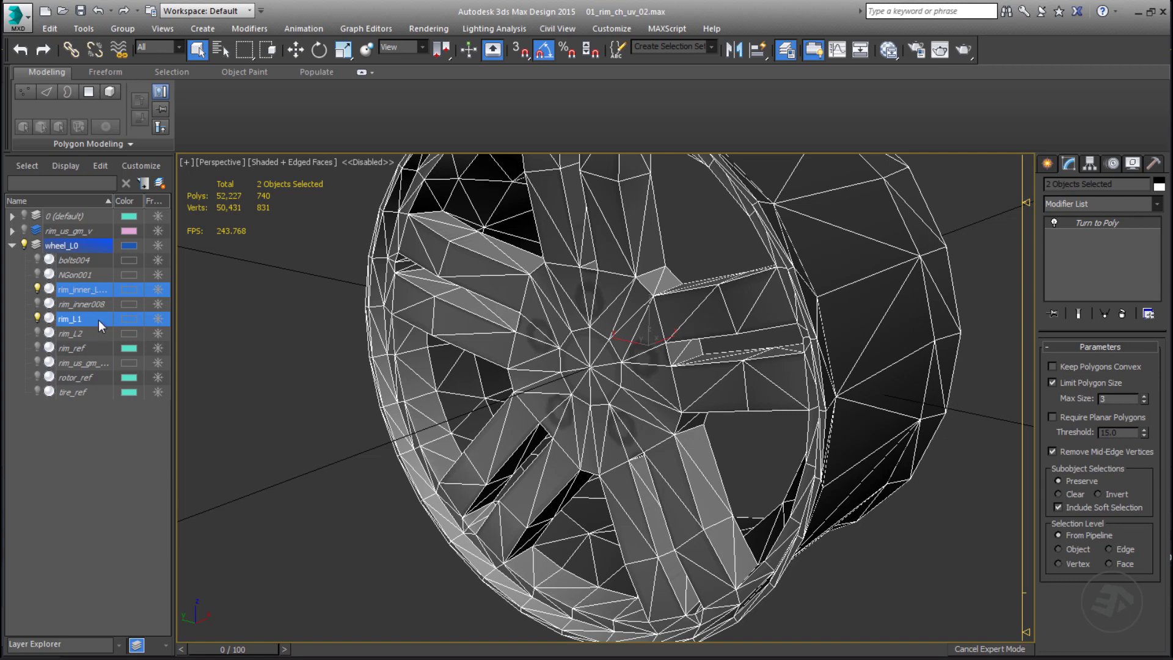
right_click(98, 319)
left_click(183, 347)
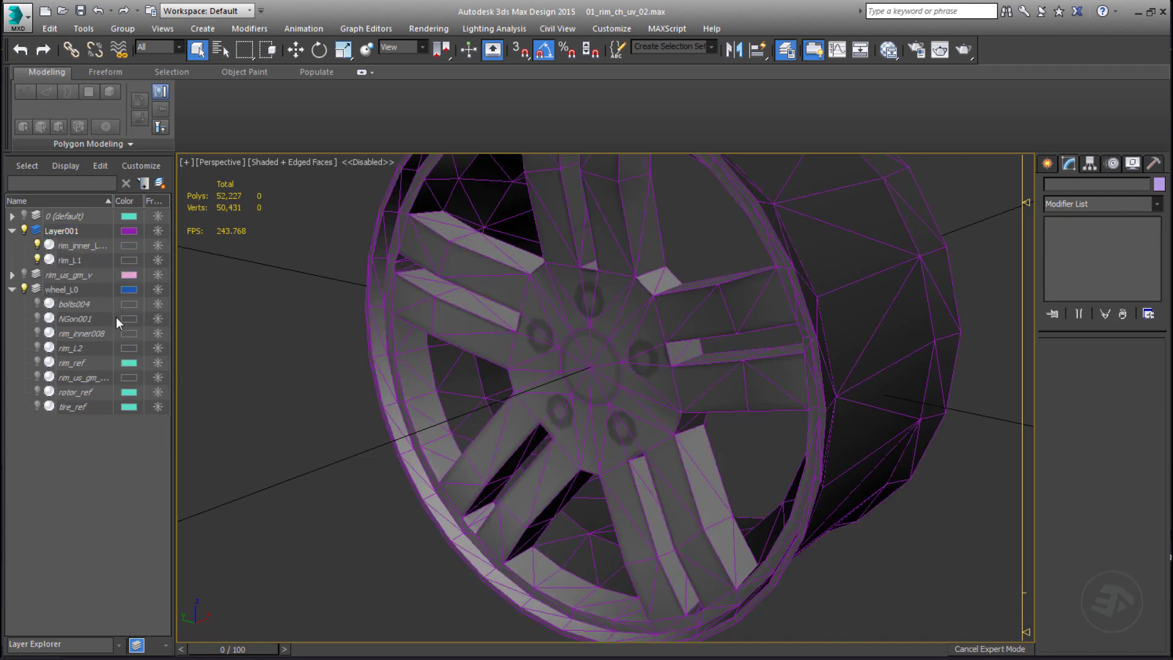
double_click(64, 229)
type("L1")
key("Return")
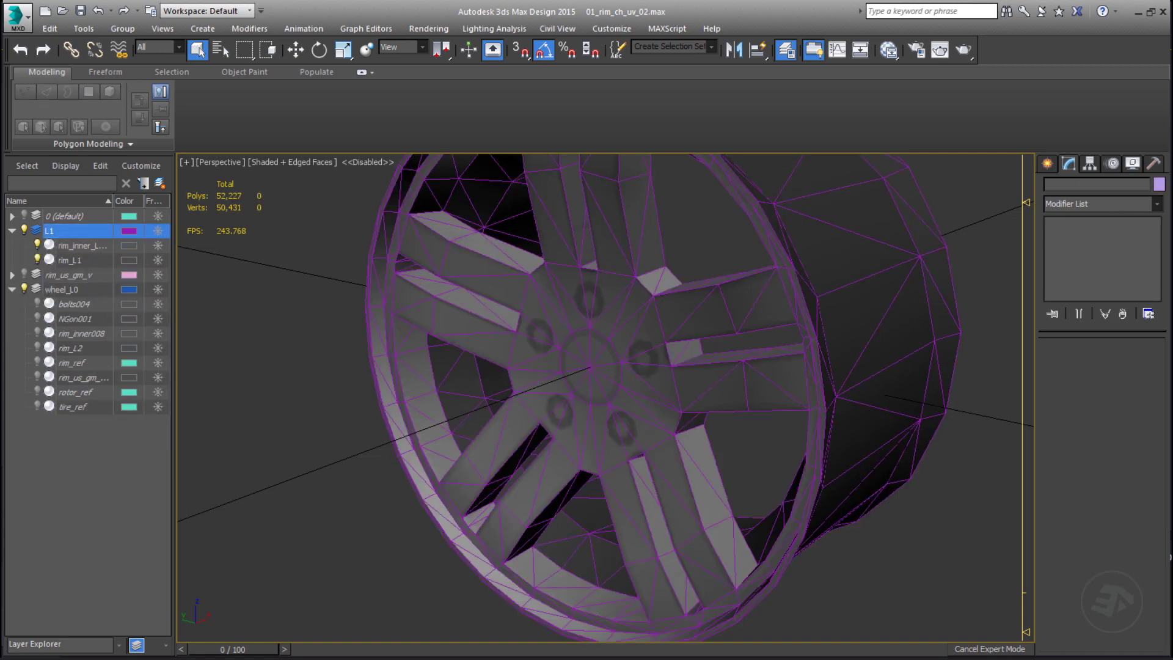
left_click(12, 231)
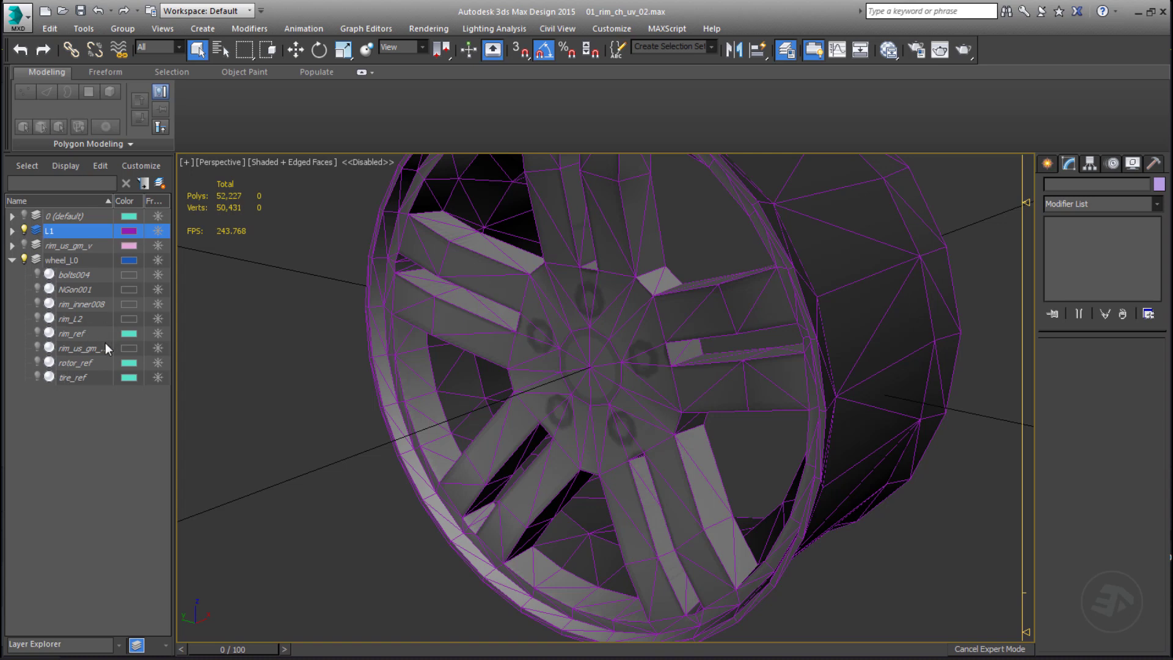
Step: Move rim_L2 into a new layer named L2, hide that layer and collapse the layer lists
left_click(71, 318)
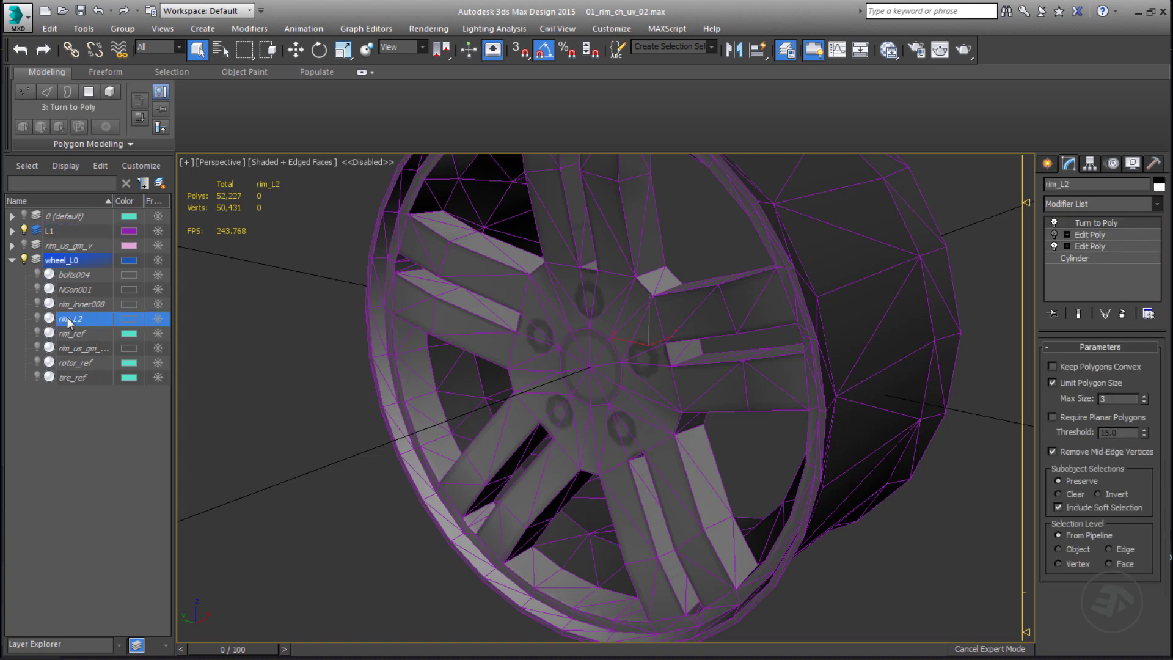
left_click(159, 183)
left_click_drag(45, 245, 73, 247)
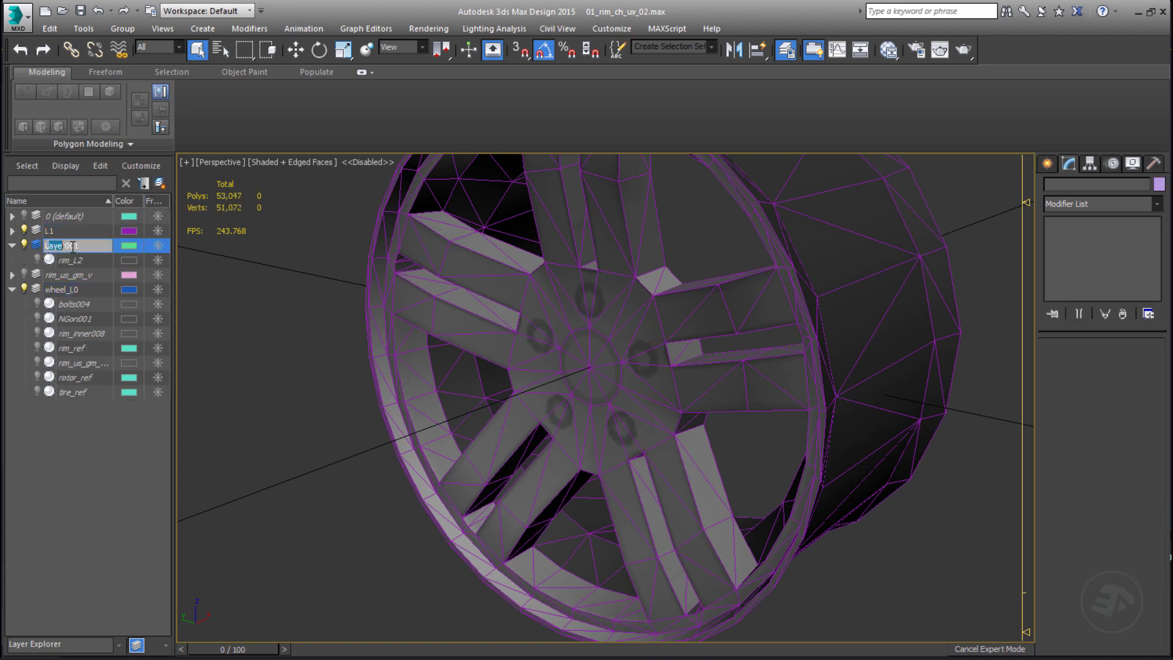
type("L2")
key("Return")
left_click(24, 244)
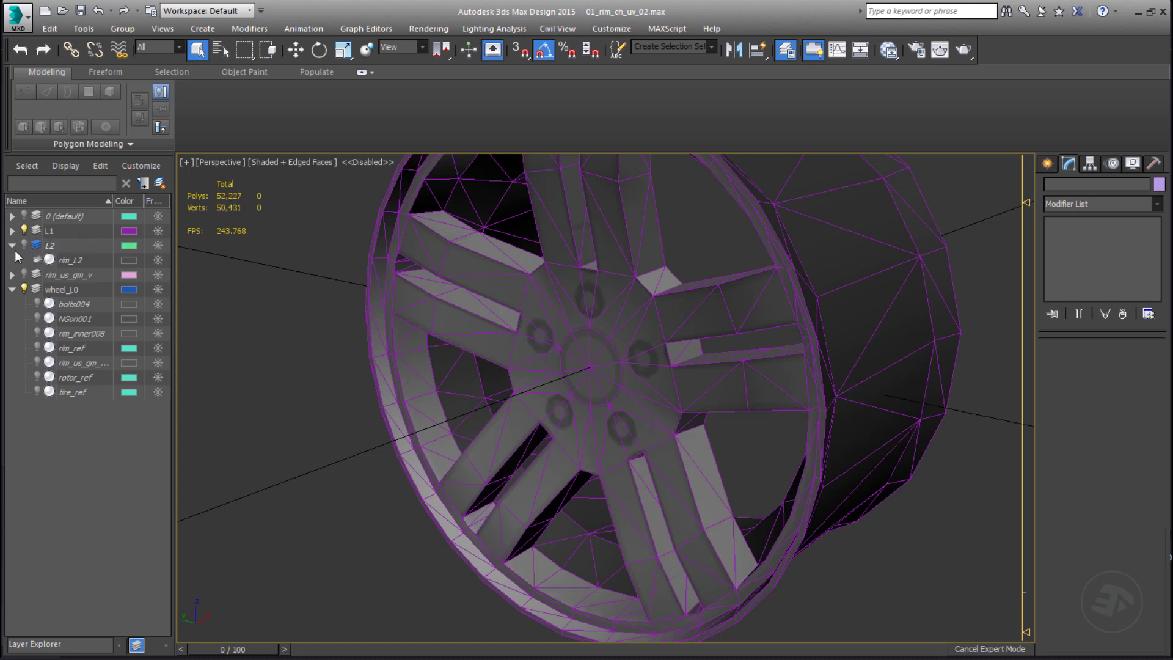
left_click(12, 245)
left_click(12, 275)
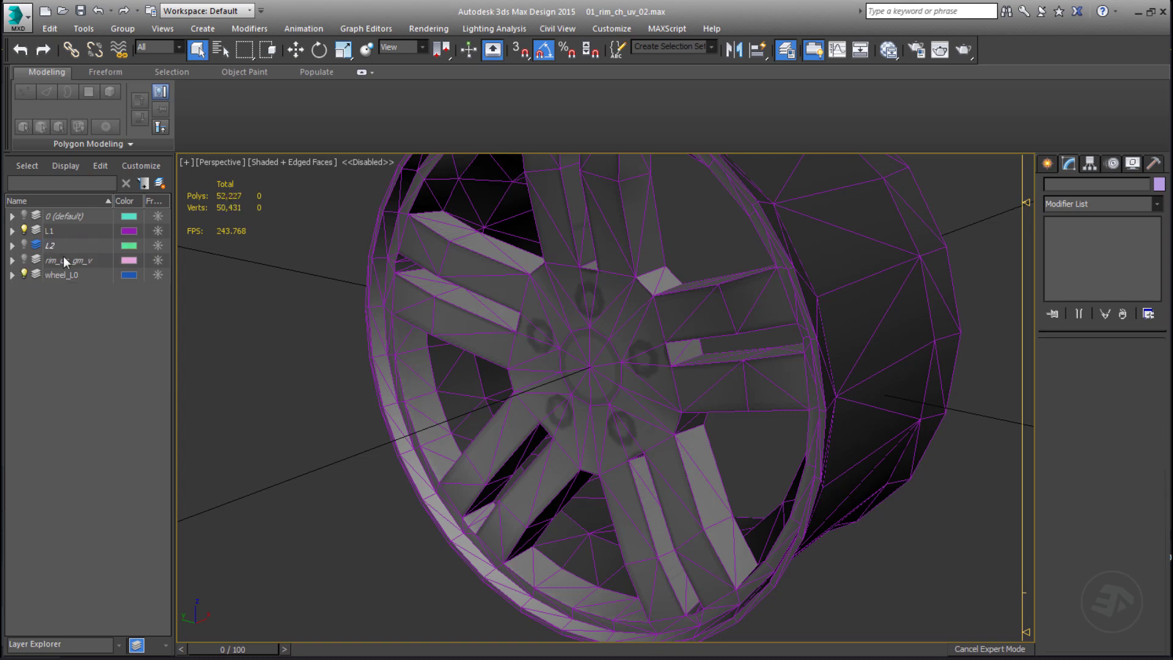
Step: Make wheel_L0 the active layer and show the rim in the Left view
left_click(40, 275)
middle_click_drag(323, 401, 315, 425)
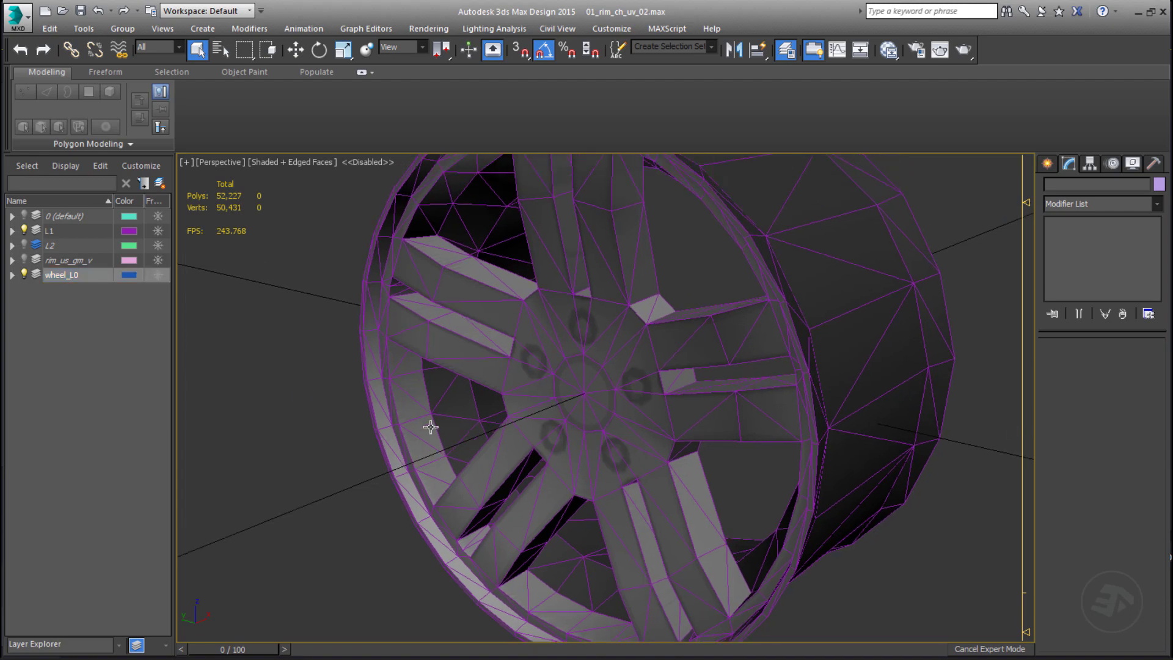
scroll(429, 426, "down", 5)
middle_click_drag(430, 426, 524, 416, "alt")
scroll(578, 432, "up", 3)
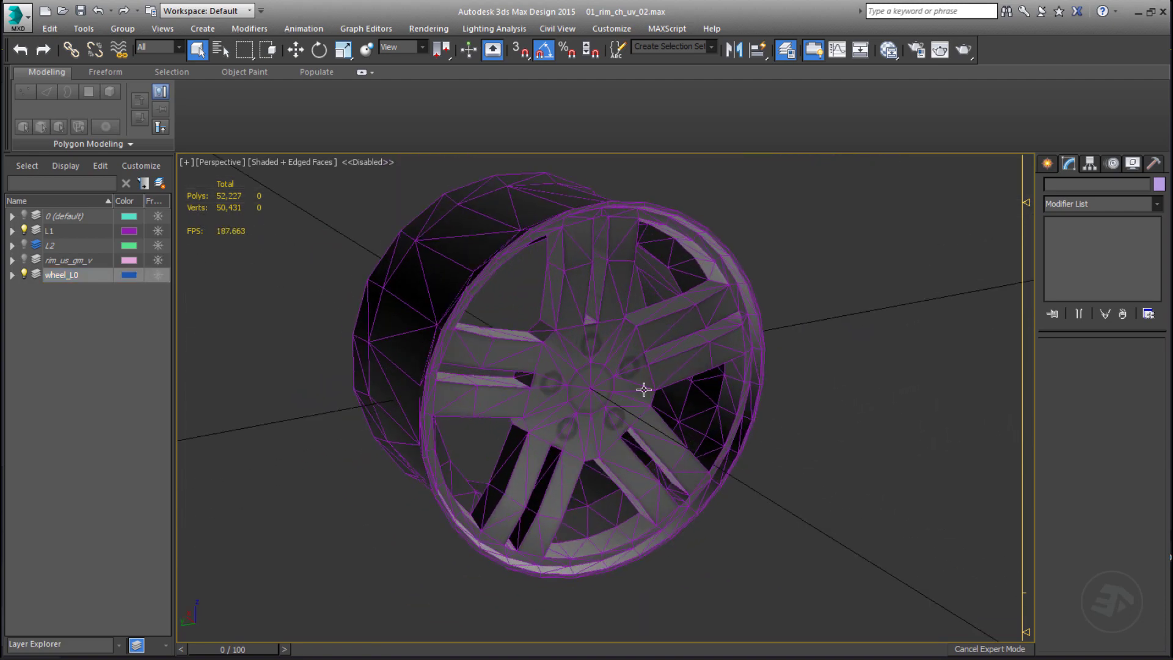
key("l")
left_click(1047, 165)
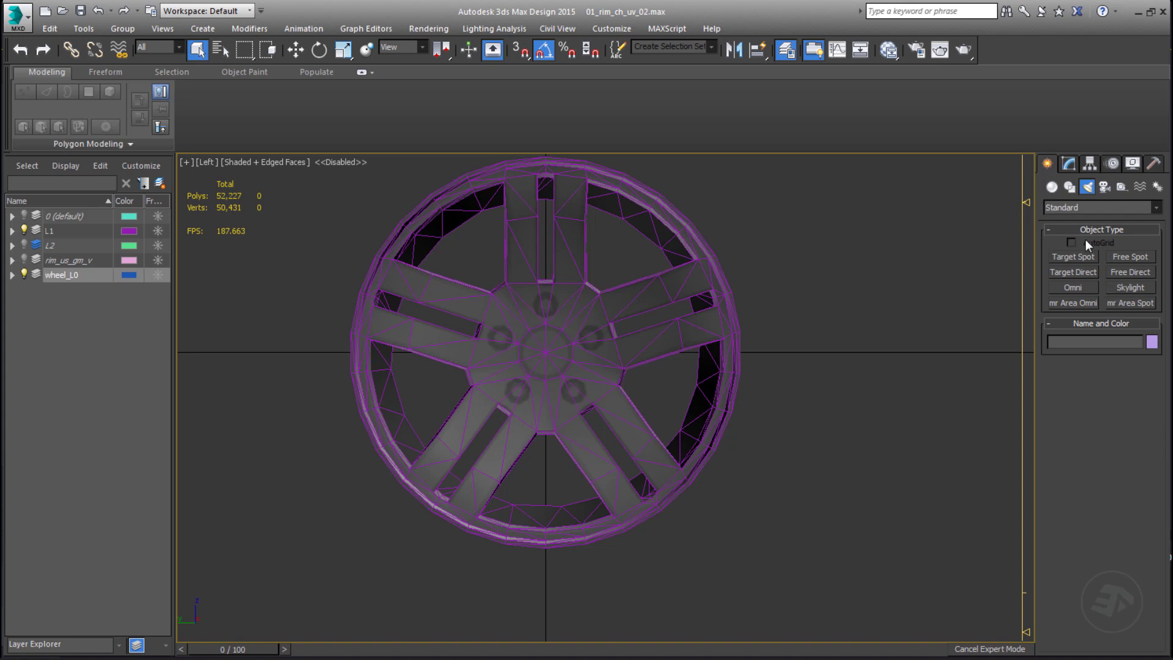
left_click(1051, 187)
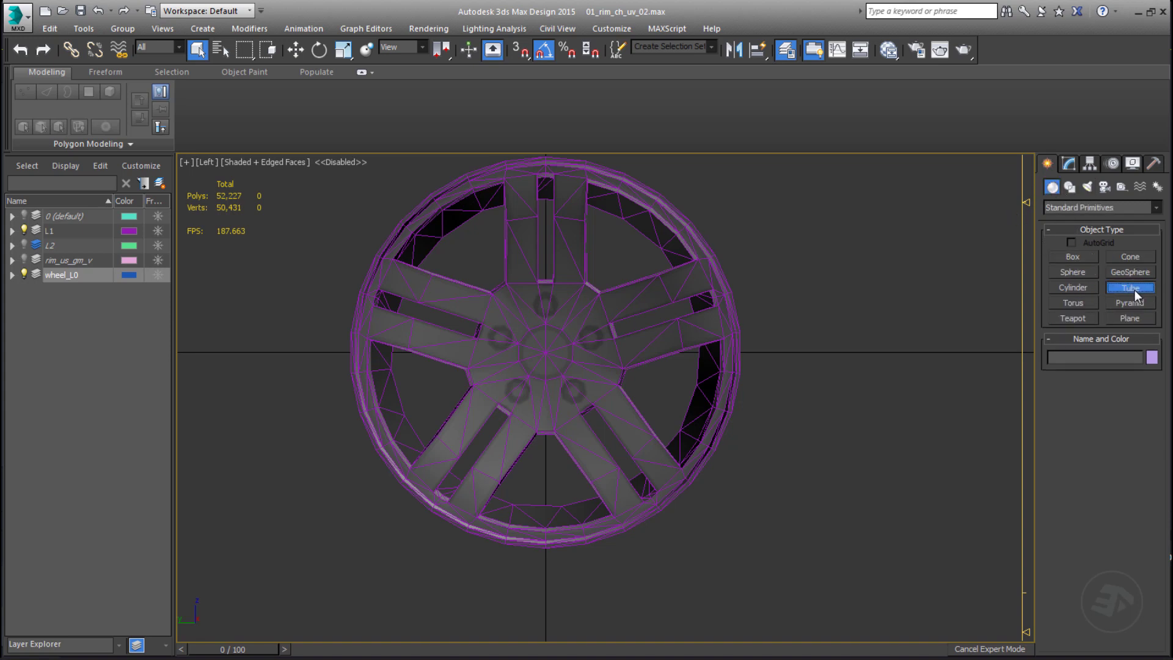
left_click(36, 275)
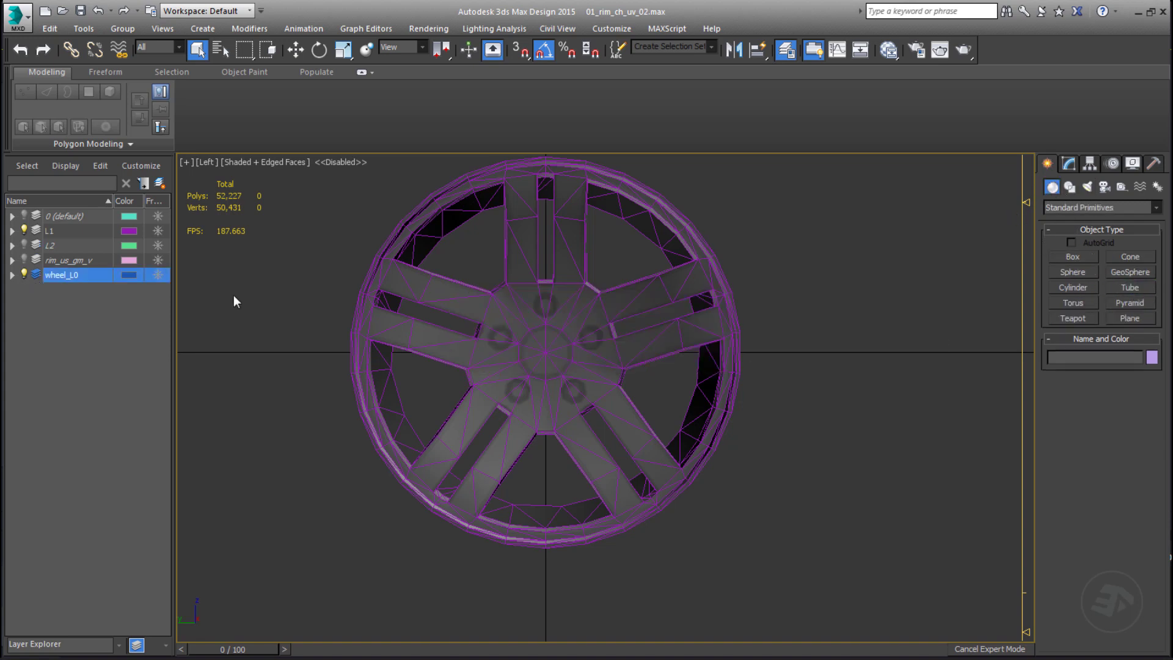
Step: Create a tube at the origin with inner radius 0.246, outer radius 0.35, height 0.26, 3 height segments, 2 cap segments and 30 sides
left_click(1131, 287)
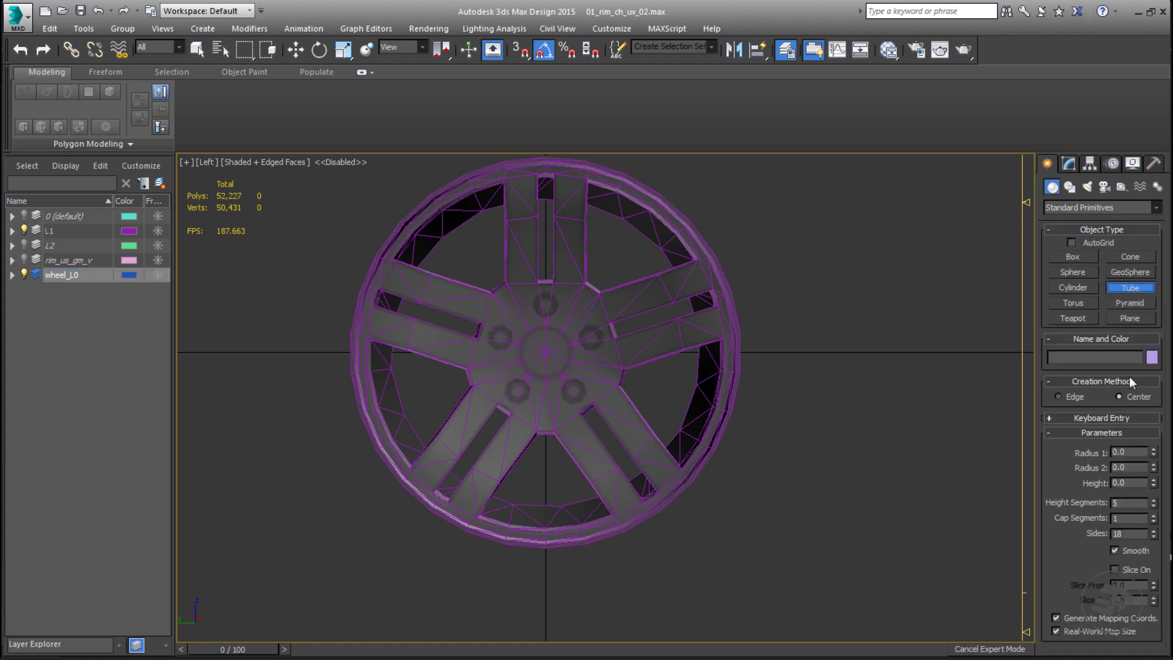
left_click(1050, 418)
scroll(1114, 409, "down", 2)
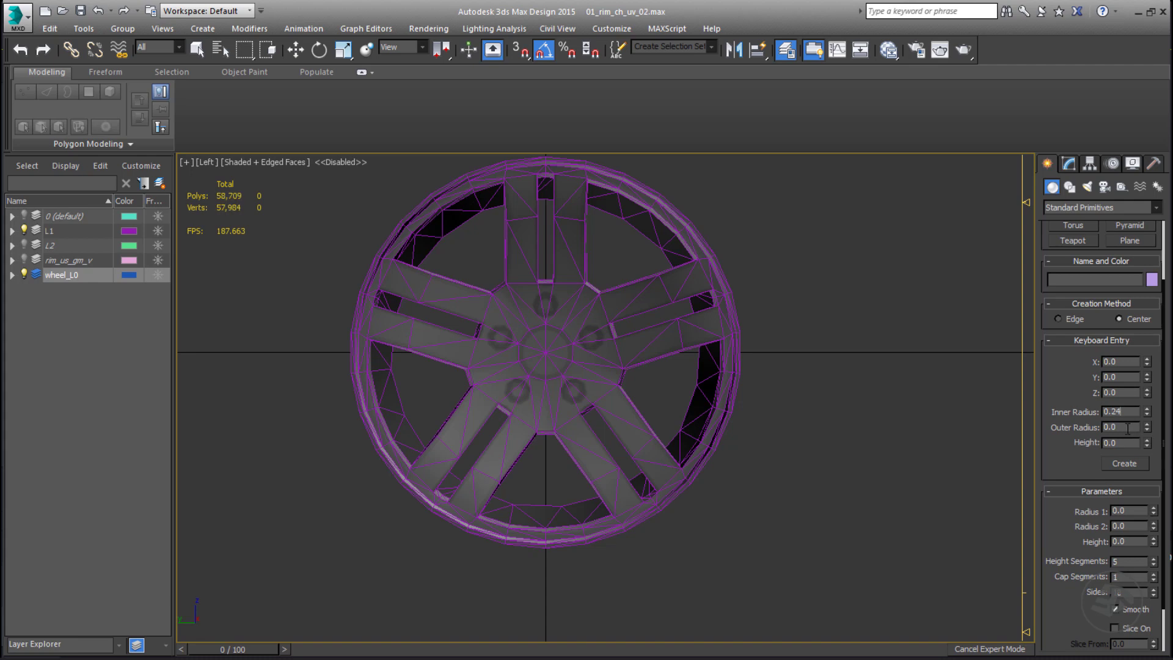
left_click(1121, 428)
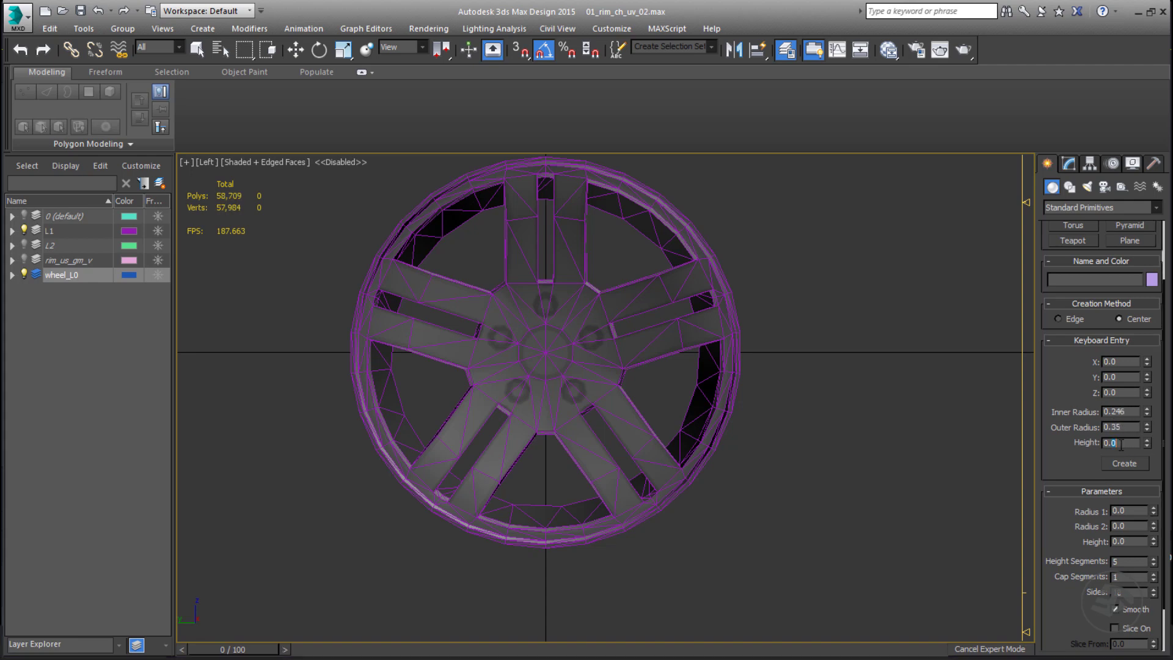
scroll(1096, 473, "down", 2)
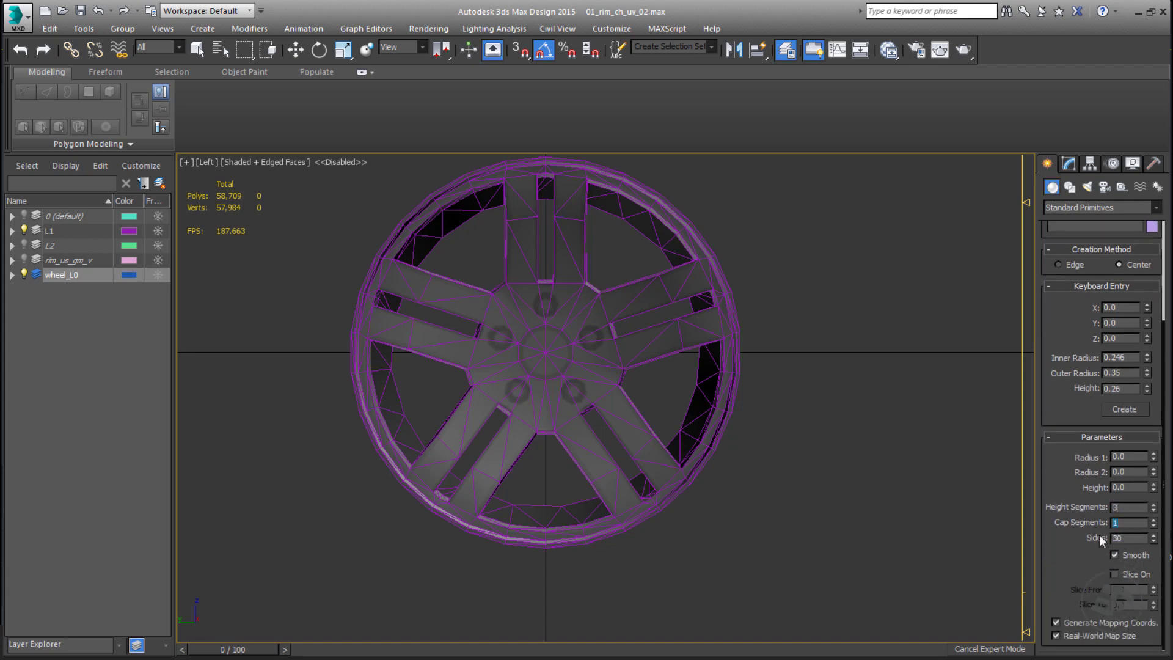
left_click(1123, 407)
scroll(615, 254, "up", 6)
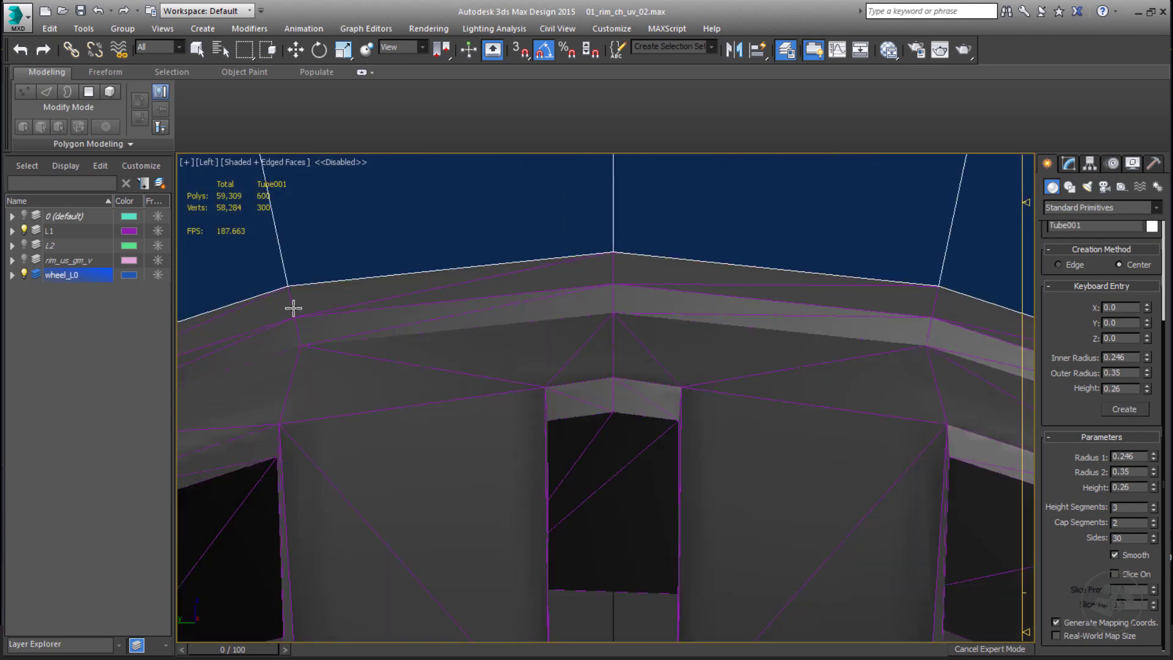
Step: Check the tube against the rim in wireframe and center the tube object to its pivot
scroll(293, 309, "up", 4)
key("F3")
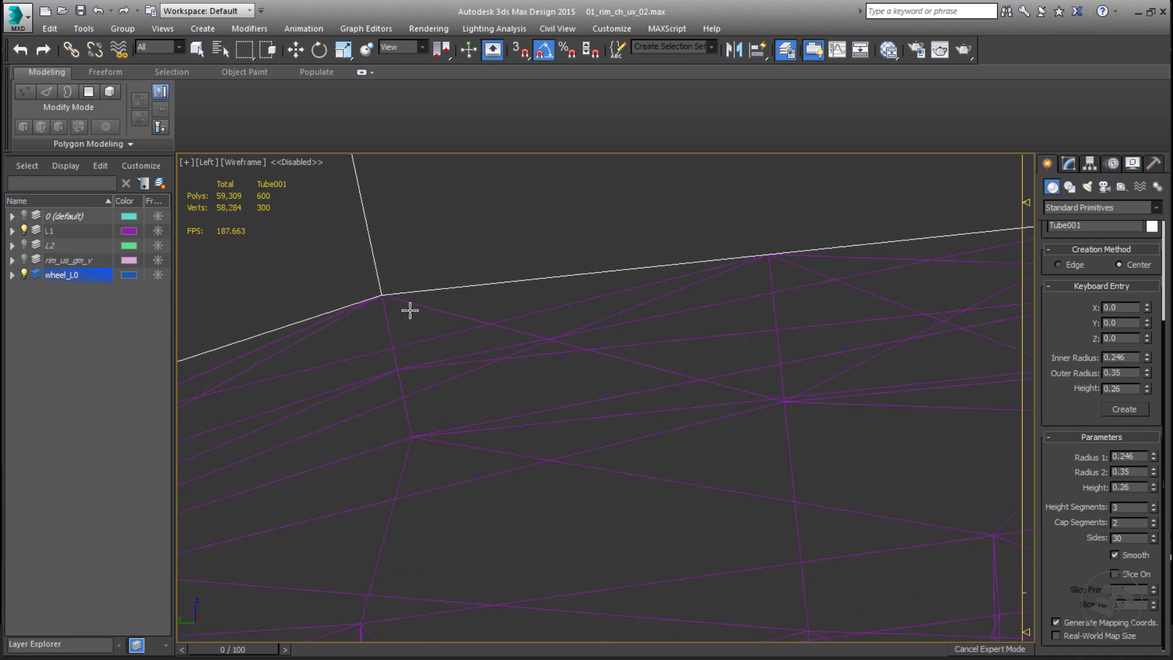
scroll(410, 310, "down", 10)
mouse_move(549, 333)
middle_mouse_down()
mouse_move(596, 346)
mouse_move(617, 316)
mouse_move(720, 311)
mouse_move(702, 295)
mouse_move(722, 298)
mouse_move(511, 358)
middle_mouse_up()
key("p")
scroll(571, 354, "down", 4)
scroll(600, 343, "up", 3)
left_click(1087, 161)
left_click(1105, 253)
left_click(1104, 272)
left_click(1112, 332)
Step: Examine in shaded view how the tube's inner edge fits around the rim from several angles
key("F3")
scroll(711, 316, "up", 5)
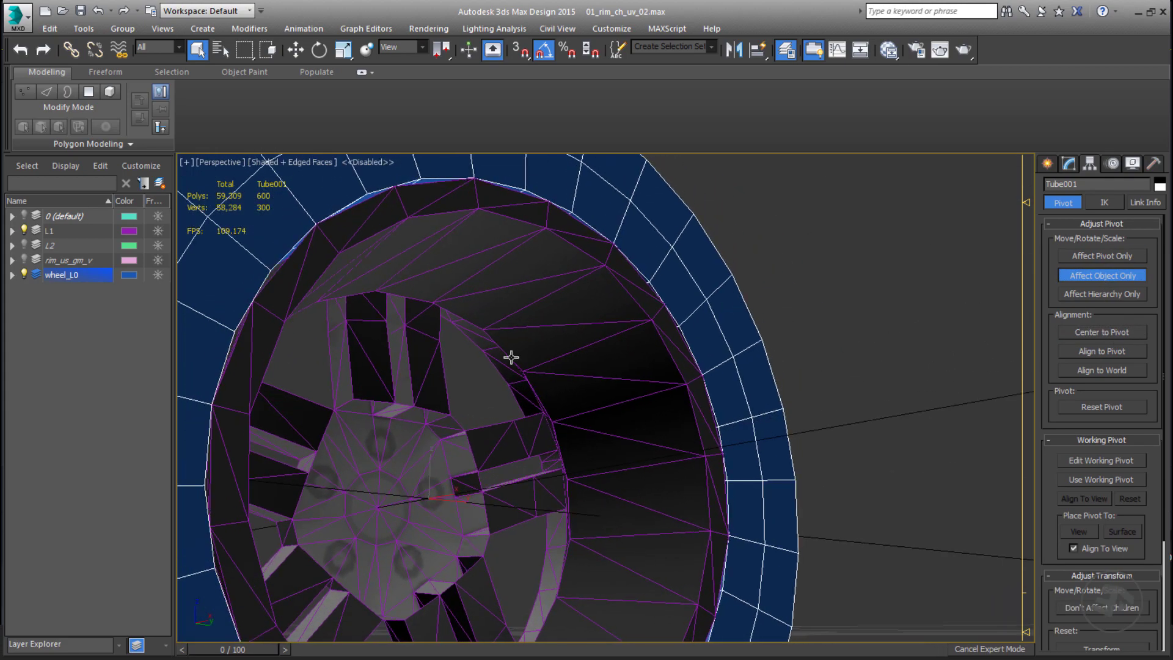
scroll(641, 322, "down", 5)
middle_click_drag(641, 321, 646, 348, "alt")
scroll(557, 257, "up", 6)
middle_click_drag(560, 248, 542, 249, "alt")
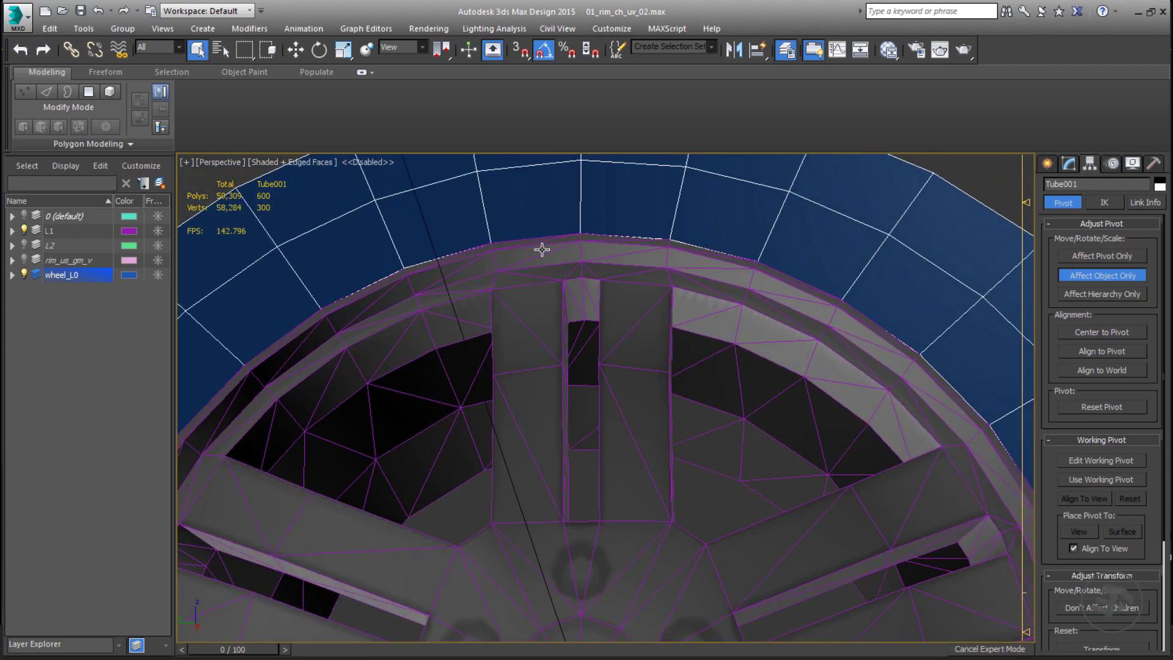
scroll(542, 250, "down", 8)
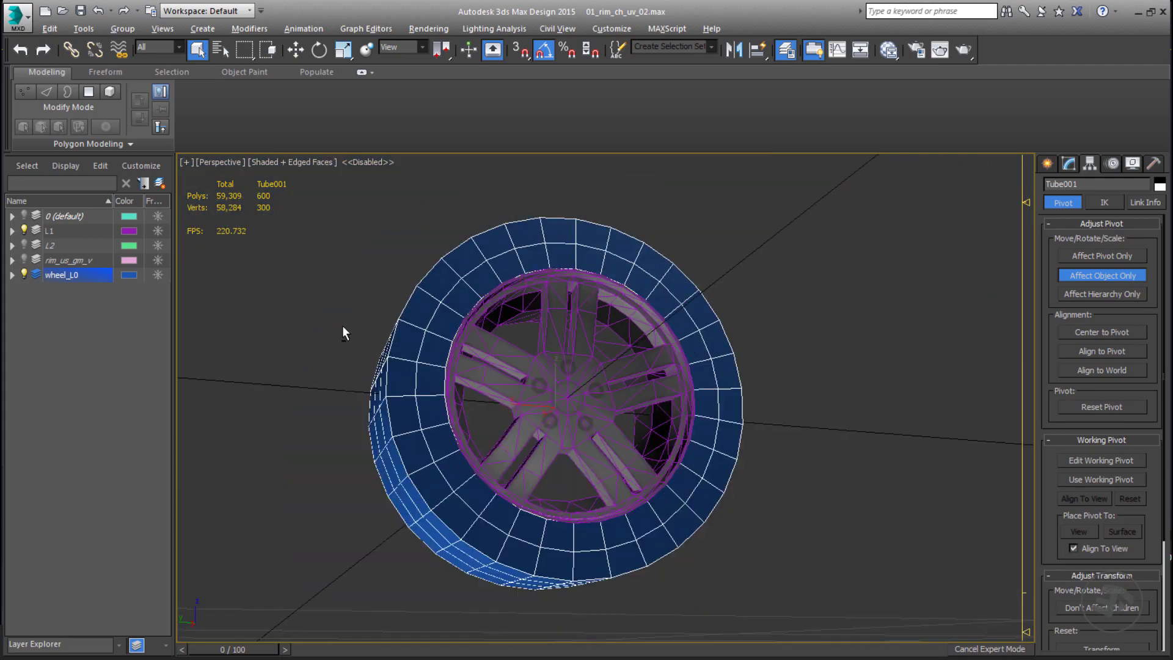
middle_click_drag(342, 326, 318, 330, "alt")
Step: Hide layer L1 and show the rim_us_gm rim of layer wheel_L0 to compare it with the tube
left_click(12, 275)
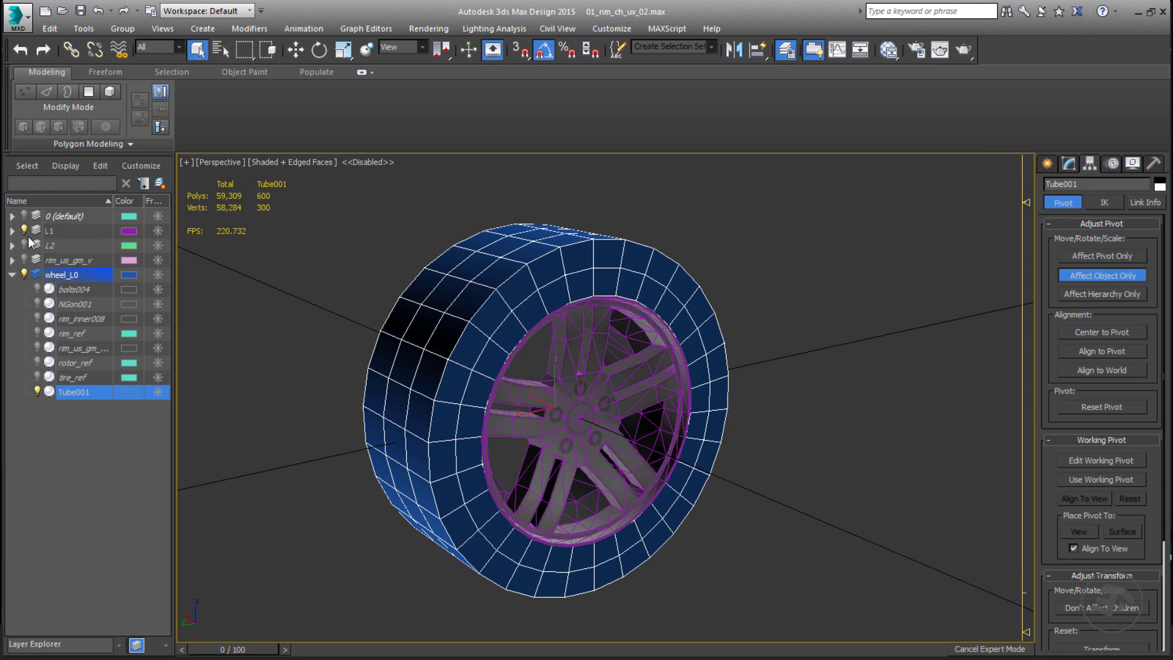
left_click(24, 230)
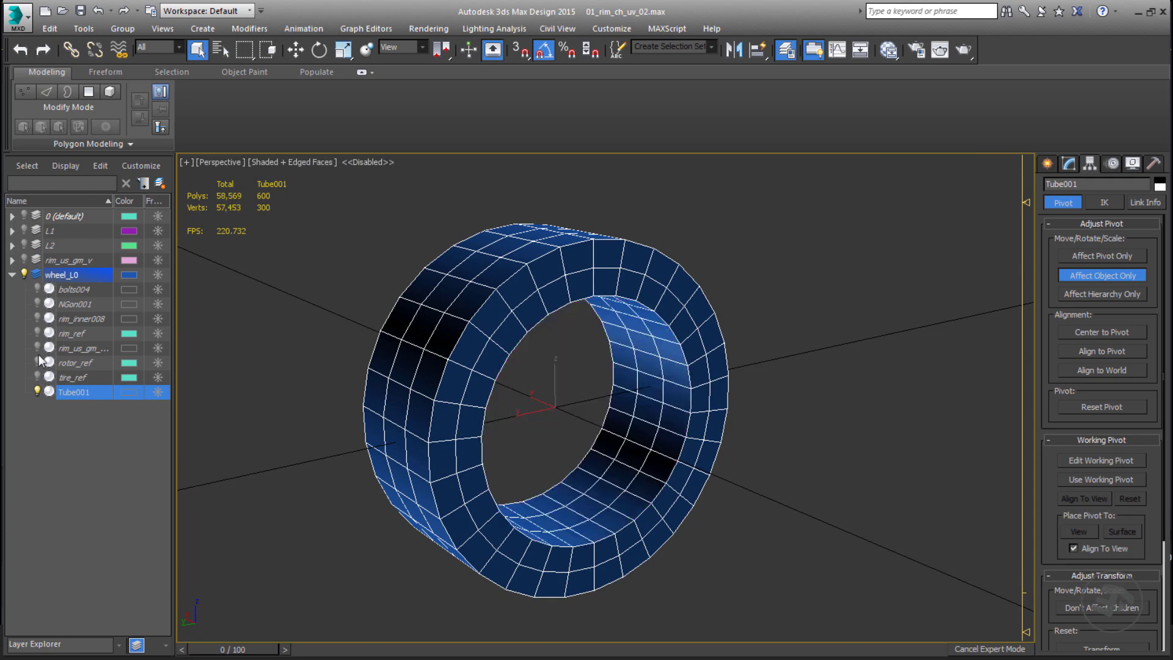
left_click(37, 348)
scroll(555, 290, "up", 5)
scroll(555, 290, "up", 3)
middle_click_drag(554, 290, 555, 265, "alt")
scroll(555, 265, "down", 3)
middle_click_drag(566, 373, 734, 304, "alt")
Step: Isolate the tube and add an Edit Poly modifier to it
key("alt+q")
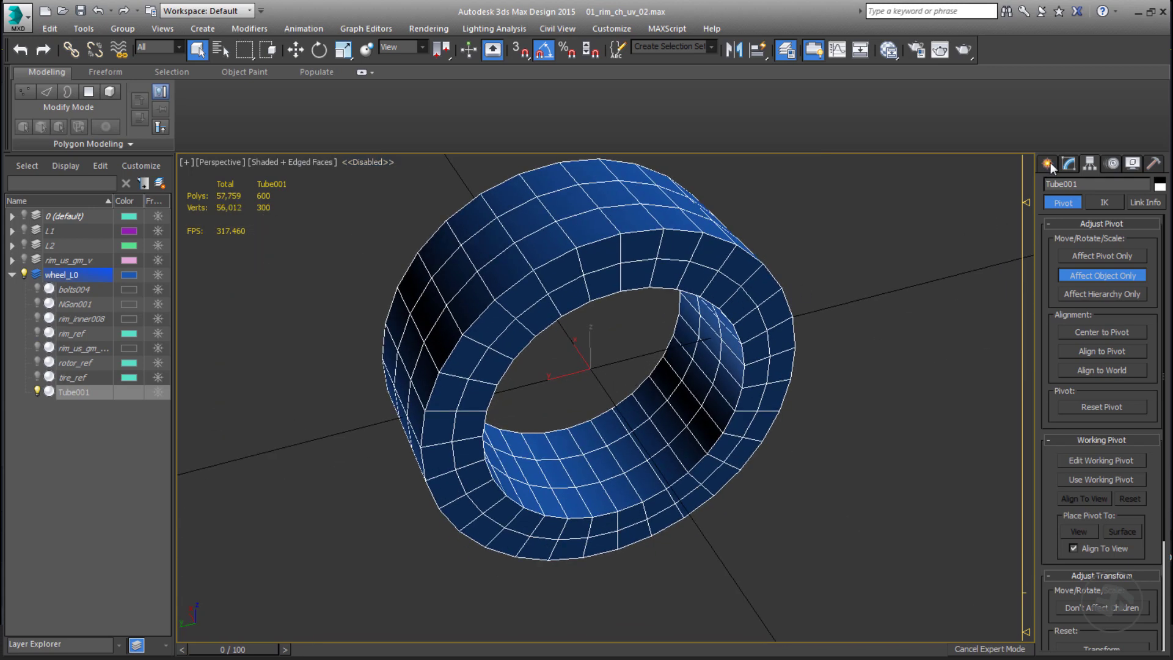
left_click(1069, 164)
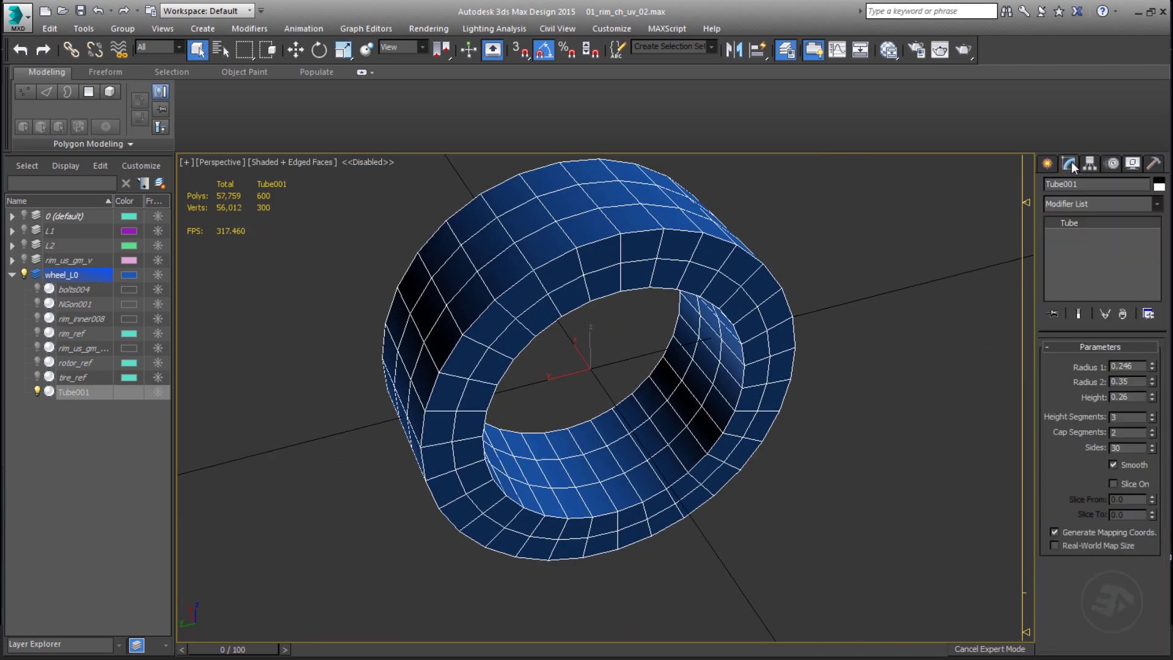
left_click(1156, 203)
left_click(1081, 254)
middle_click_drag(596, 516, 595, 540)
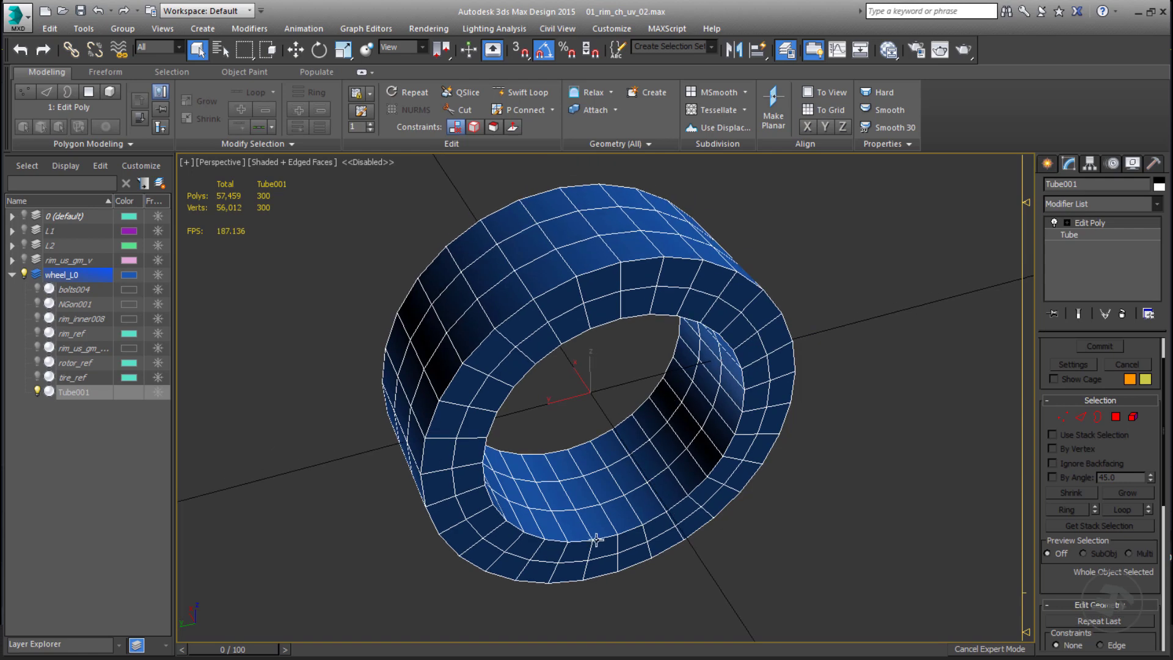
Step: Select the full ring of polygons on the tube's inner surface and delete them
key("4")
left_click(619, 516)
left_click(588, 461, "shift")
left_click(618, 517)
left_click(602, 484, "ctrl")
left_click(594, 464, "ctrl")
key("alt+r")
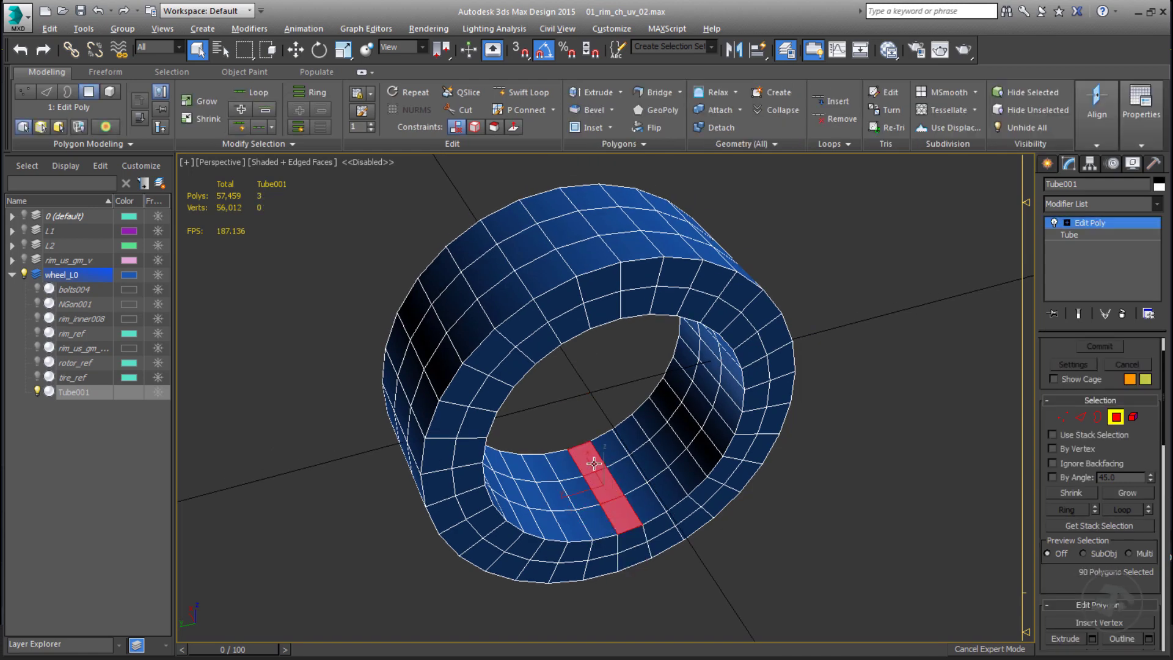
key("Delete")
Step: Select the two edge loops around the tread and spread them apart toward the tire's shoulders with Loop Tools
middle_click_drag(517, 462, 524, 405, "alt")
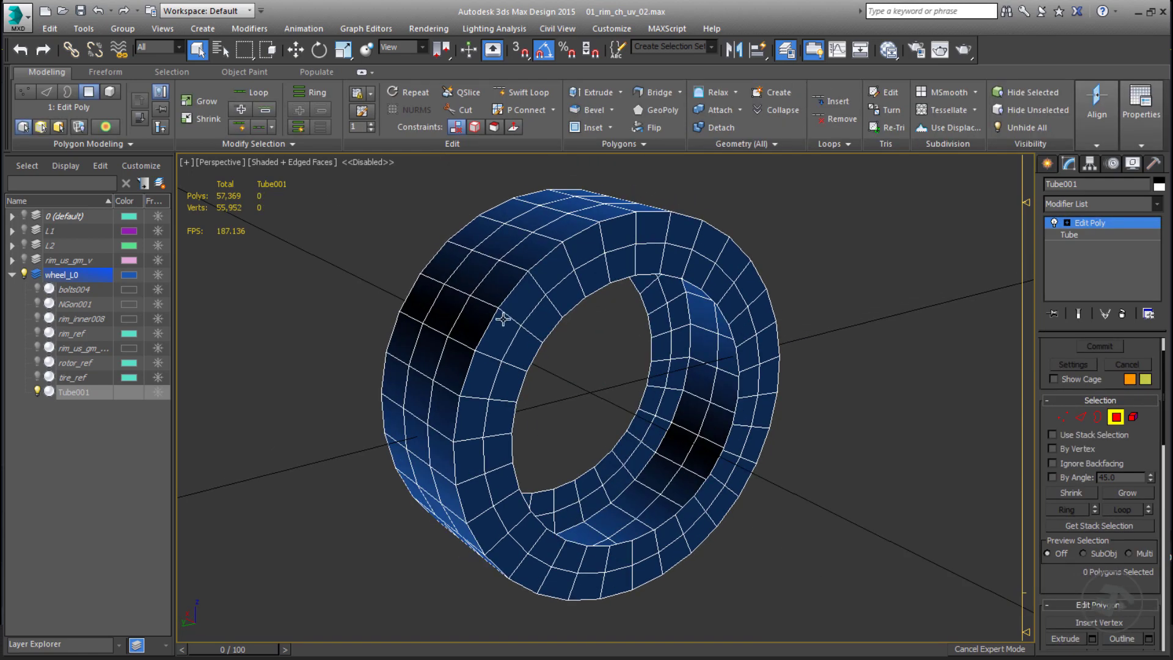
middle_click_drag(522, 340, 459, 361, "alt")
key("f")
scroll(505, 309, "up", 4)
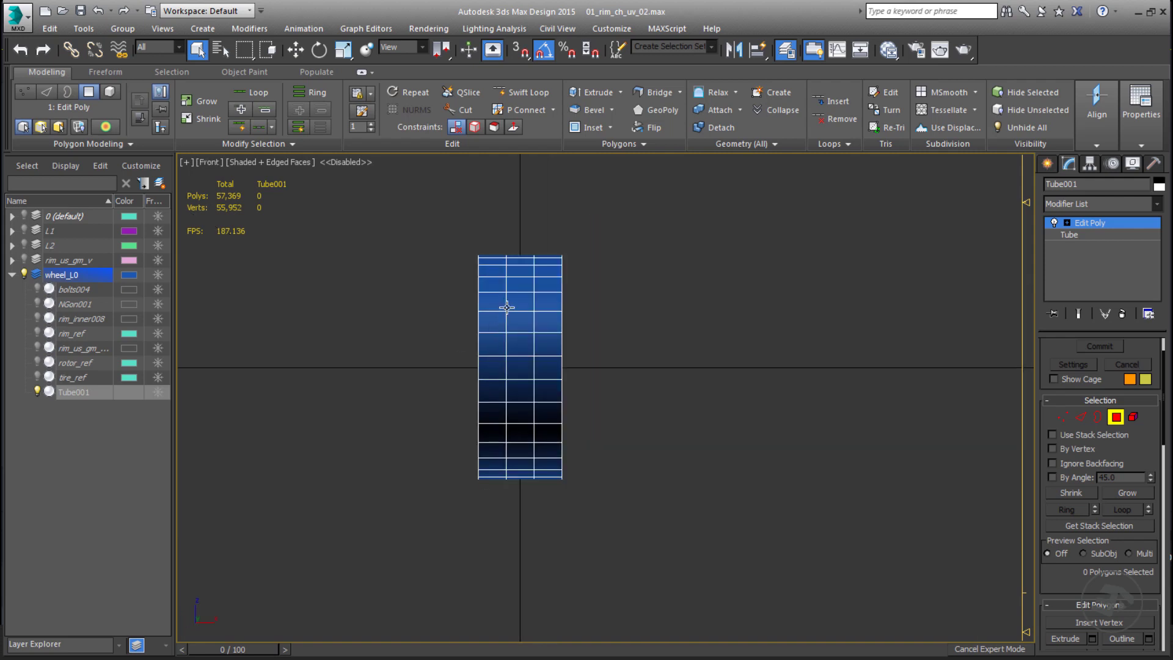
key("2")
double_click(505, 302)
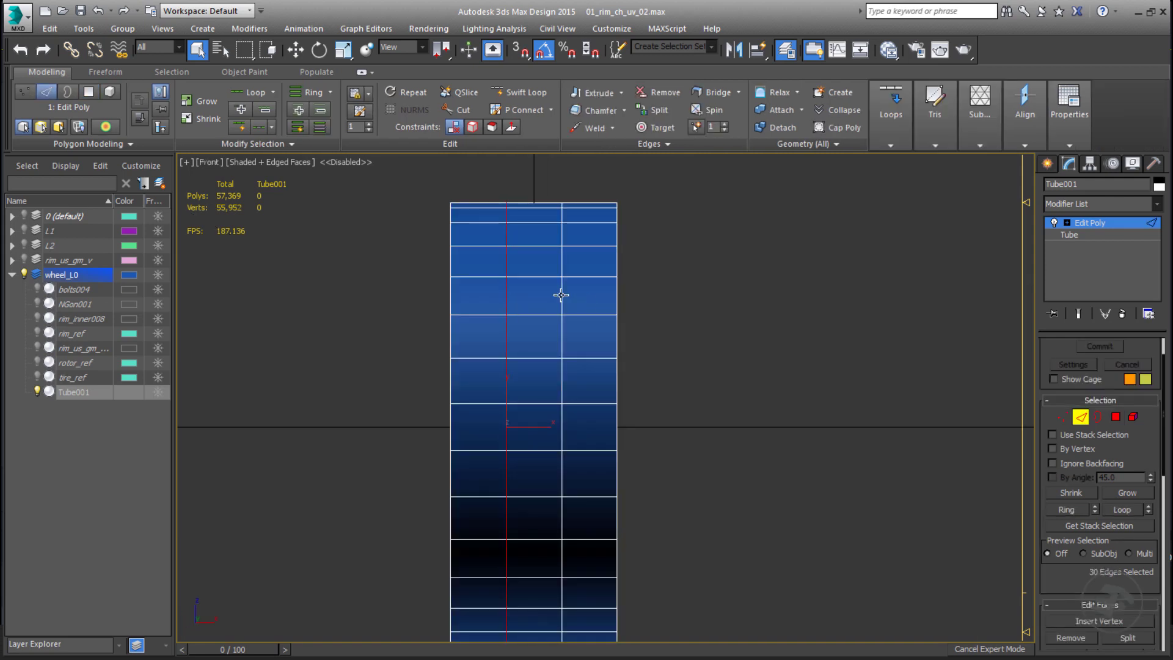
double_click(561, 297, "ctrl")
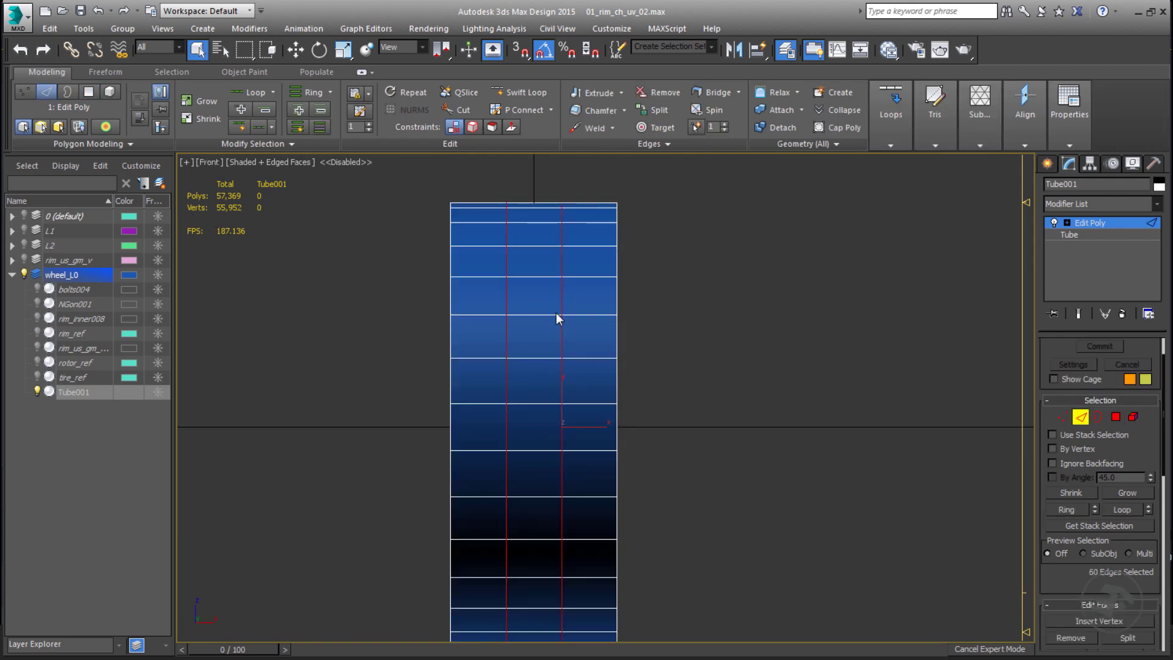
key("alt+l")
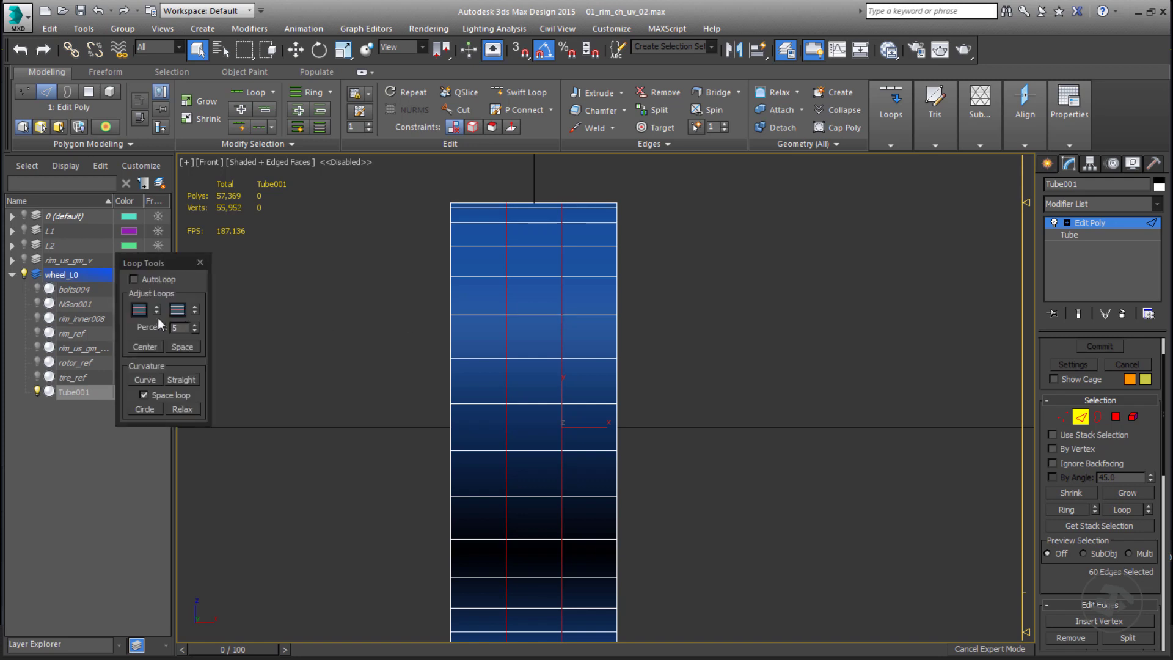
left_click_drag(156, 312, 156, 325)
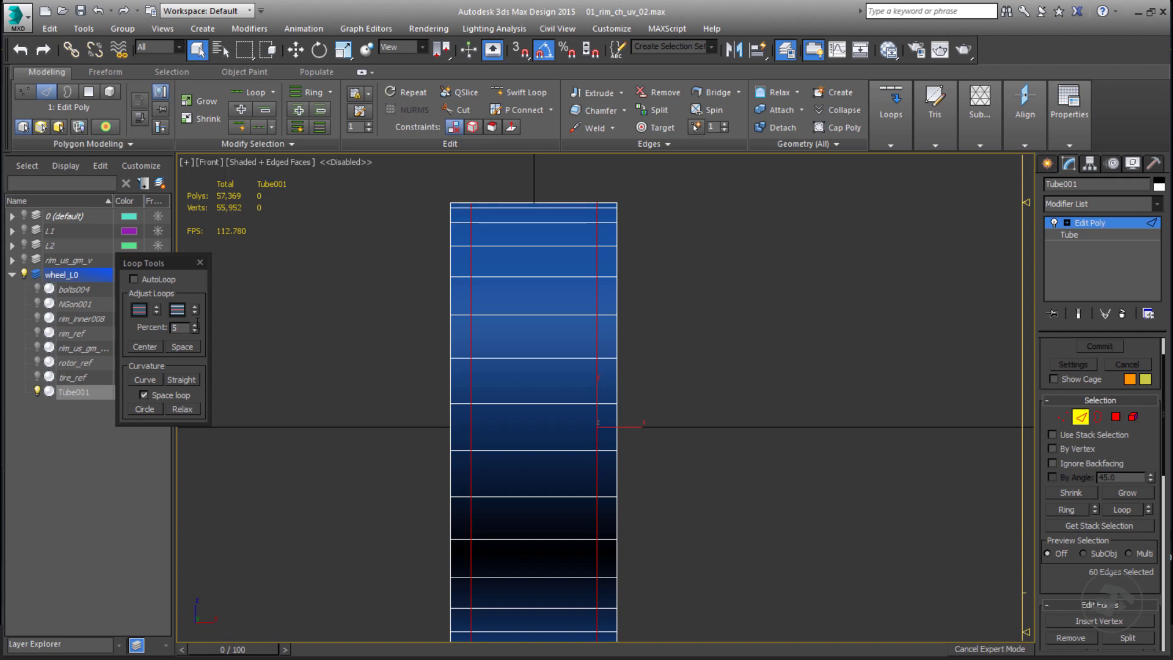
middle_click_drag(463, 378, 458, 315)
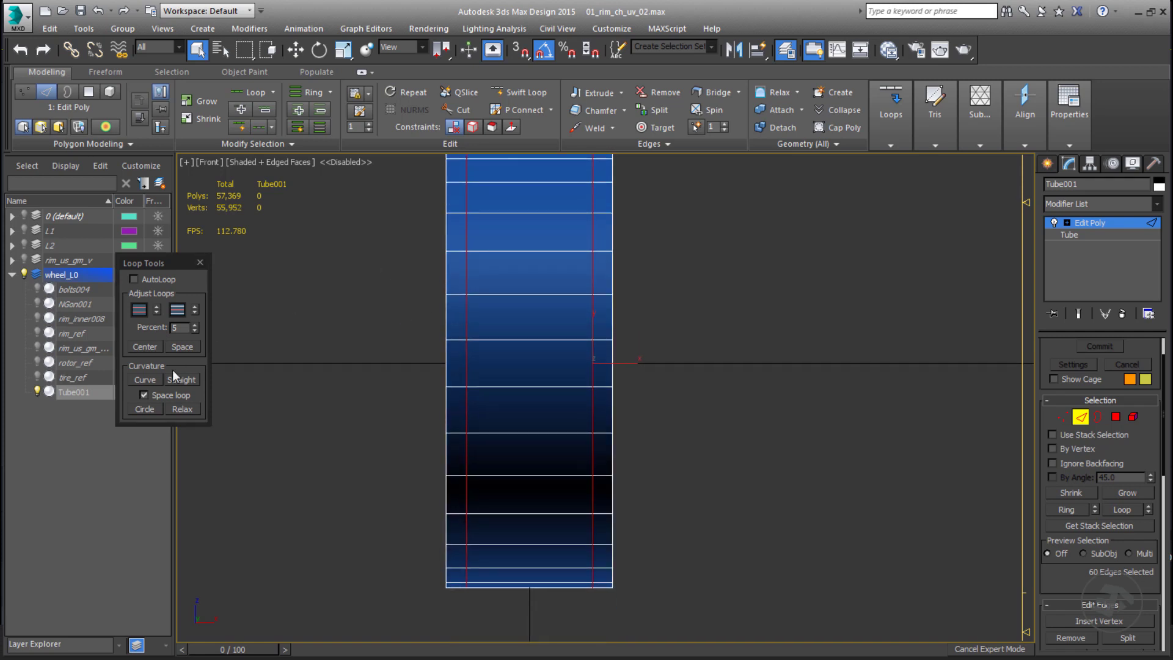
left_click(201, 262)
Step: Select the outer corner edge loops on both sides of the tread
key("3")
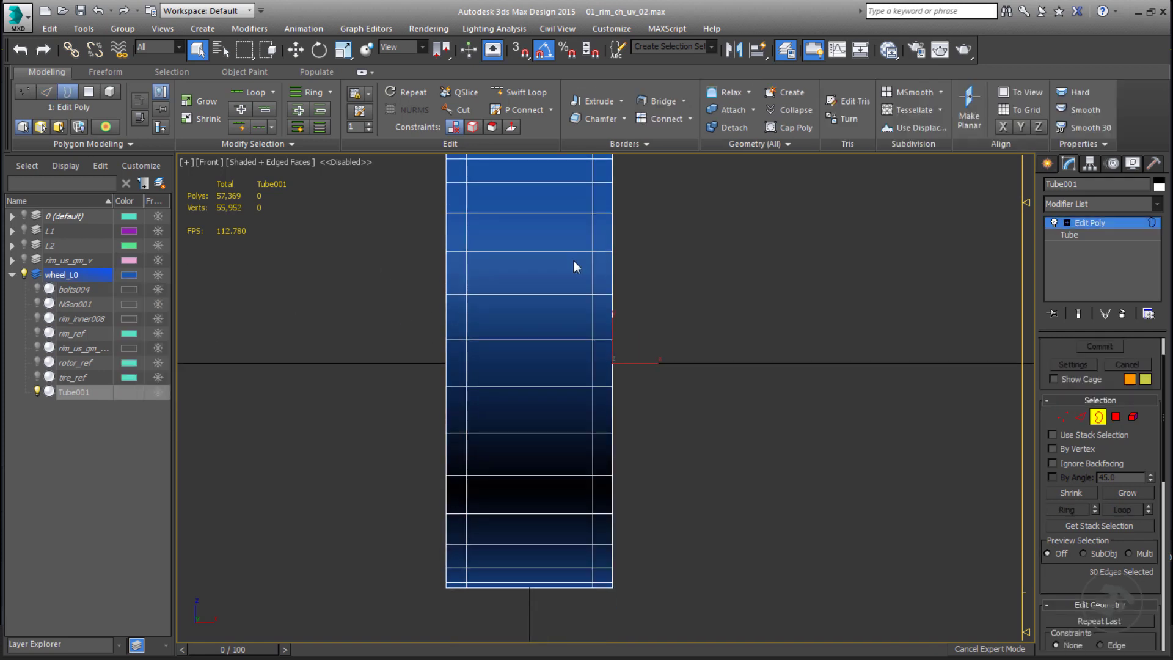
key("p")
left_click_drag(469, 383, 541, 301, "alt")
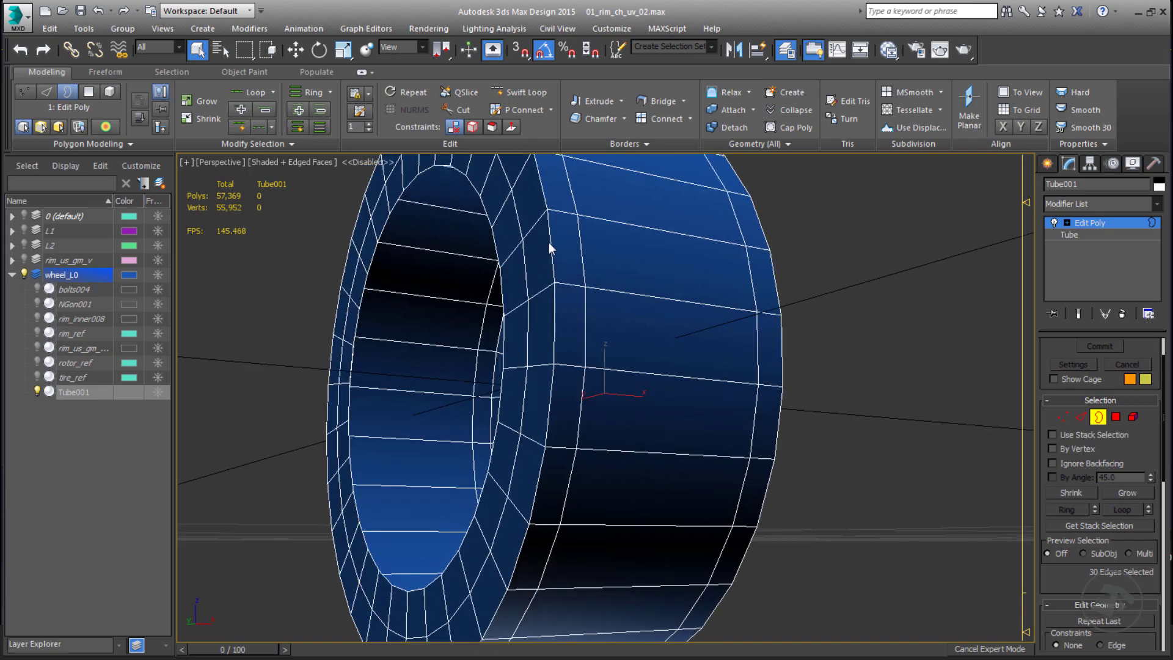
left_click(551, 255)
middle_click_drag(567, 282, 558, 307, "alt")
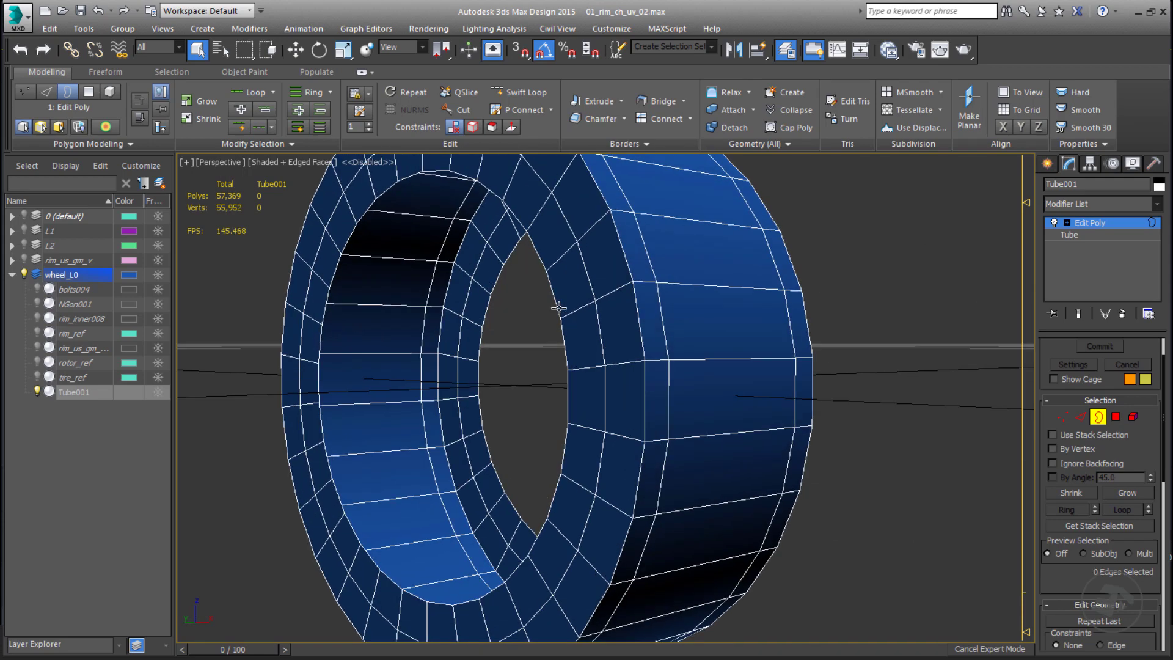
key("2")
double_click(626, 270)
middle_click_drag(721, 305, 625, 336, "alt")
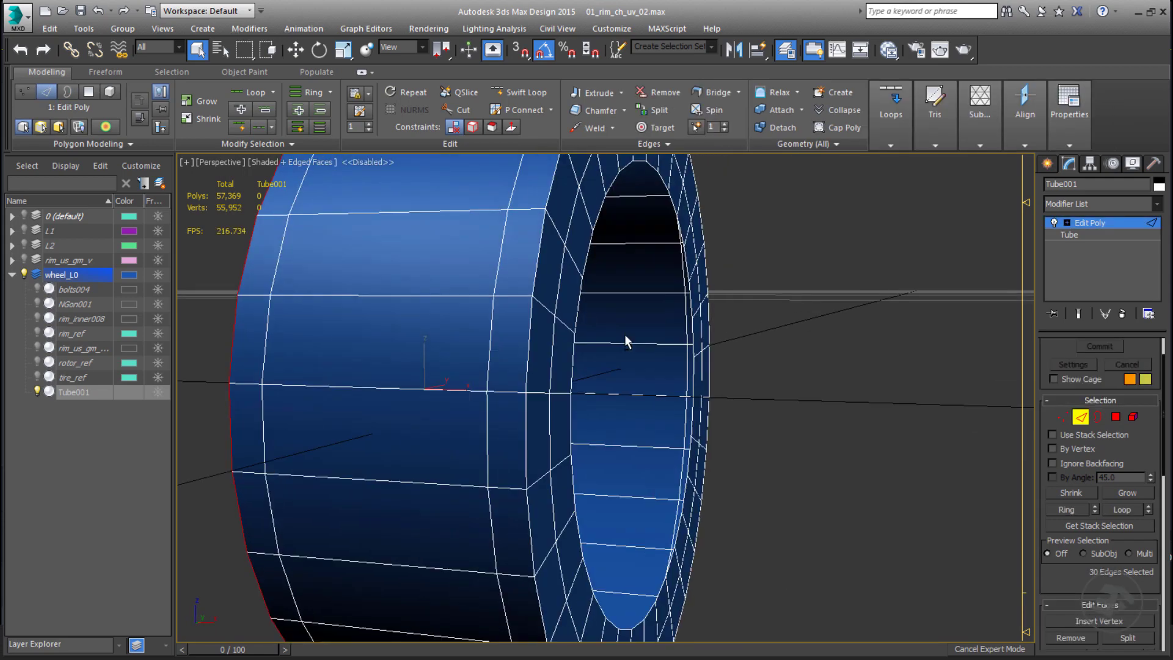
double_click(536, 264, "ctrl")
scroll(537, 269, "down", 3)
middle_click_drag(550, 275, 553, 344, "alt")
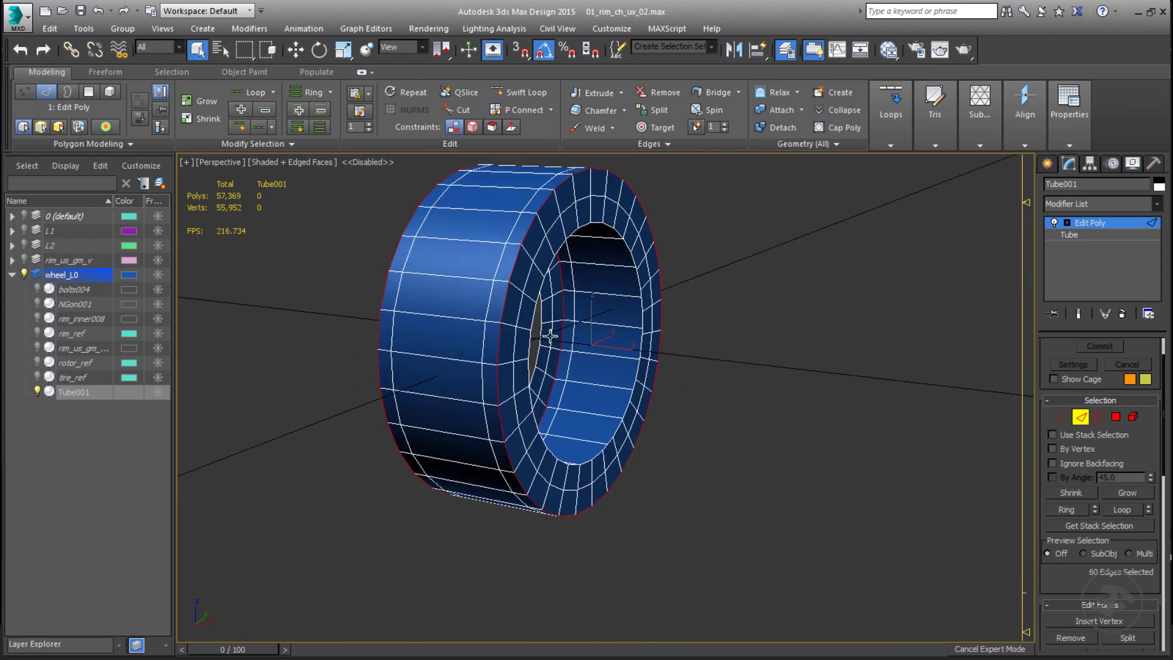
Step: Scale the two corner loops down uniformly to about 96.6% and then slightly more to bevel the tire's shoulders
key("f")
key("r")
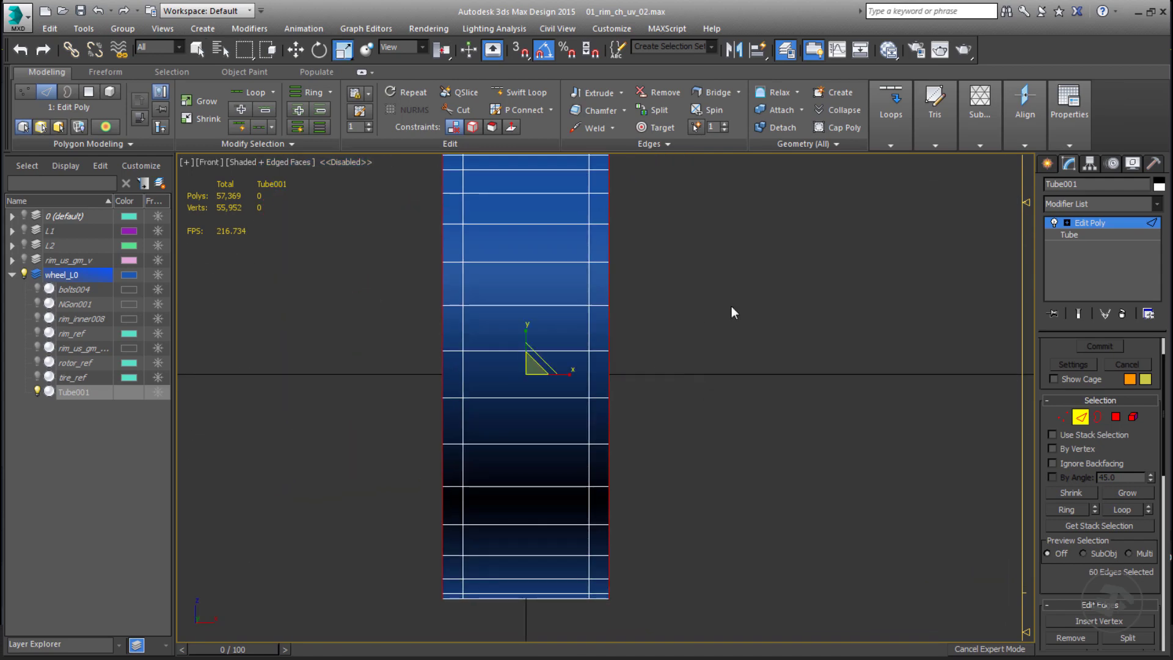
key("F12")
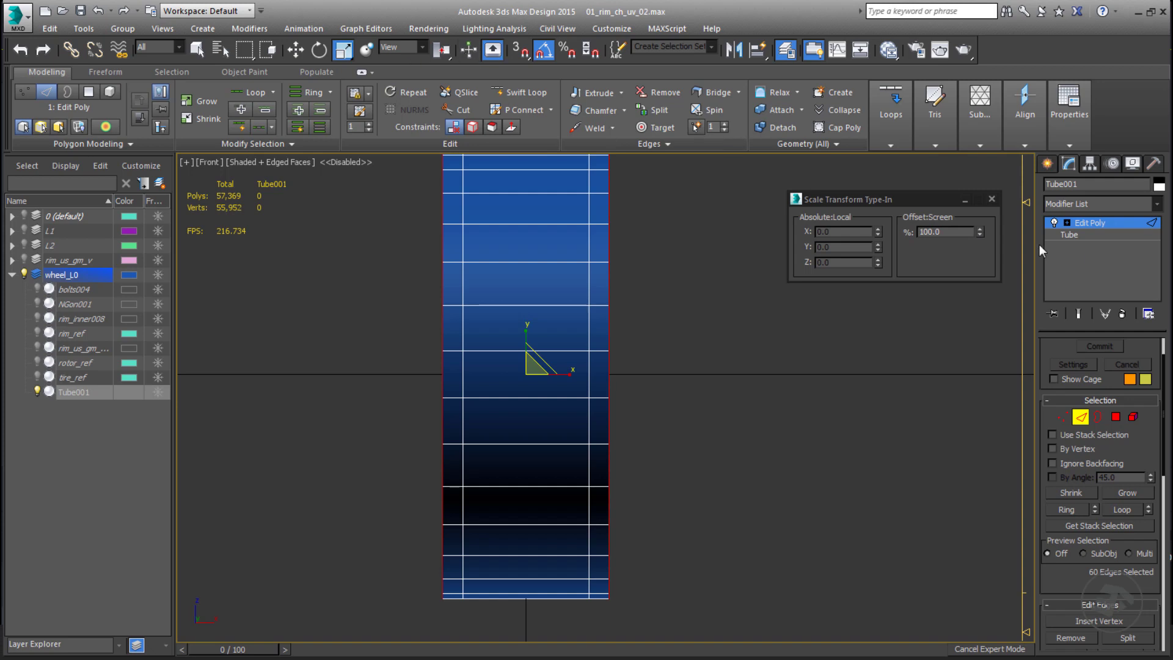
left_click_drag(980, 235, 983, 260)
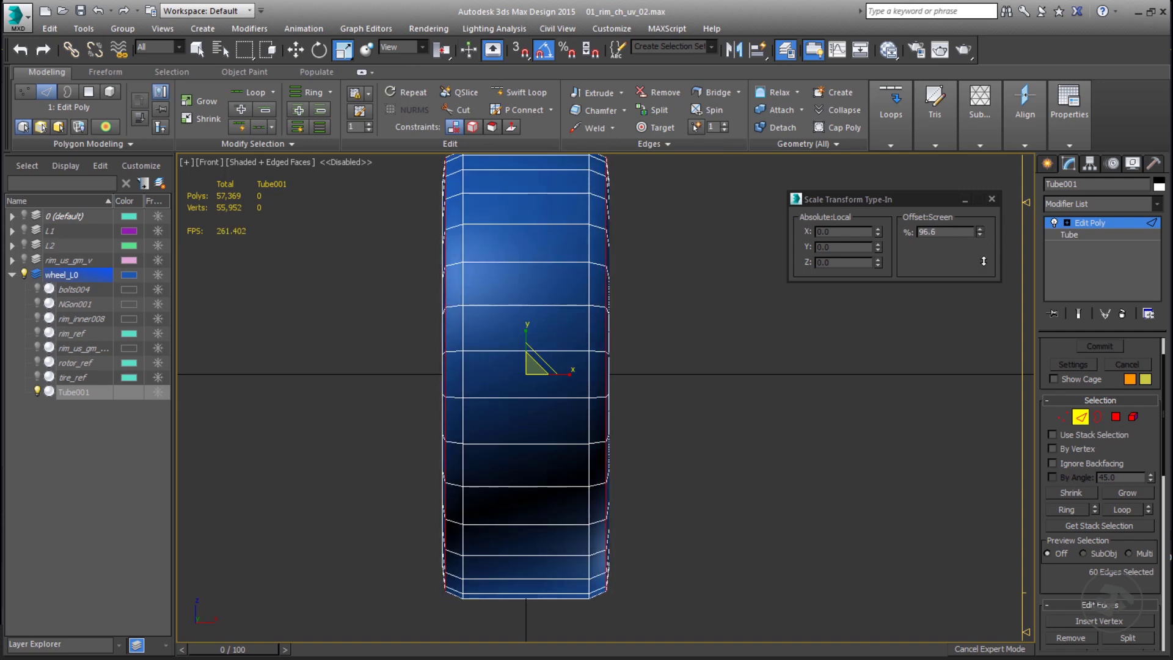
scroll(634, 348, "up", 8)
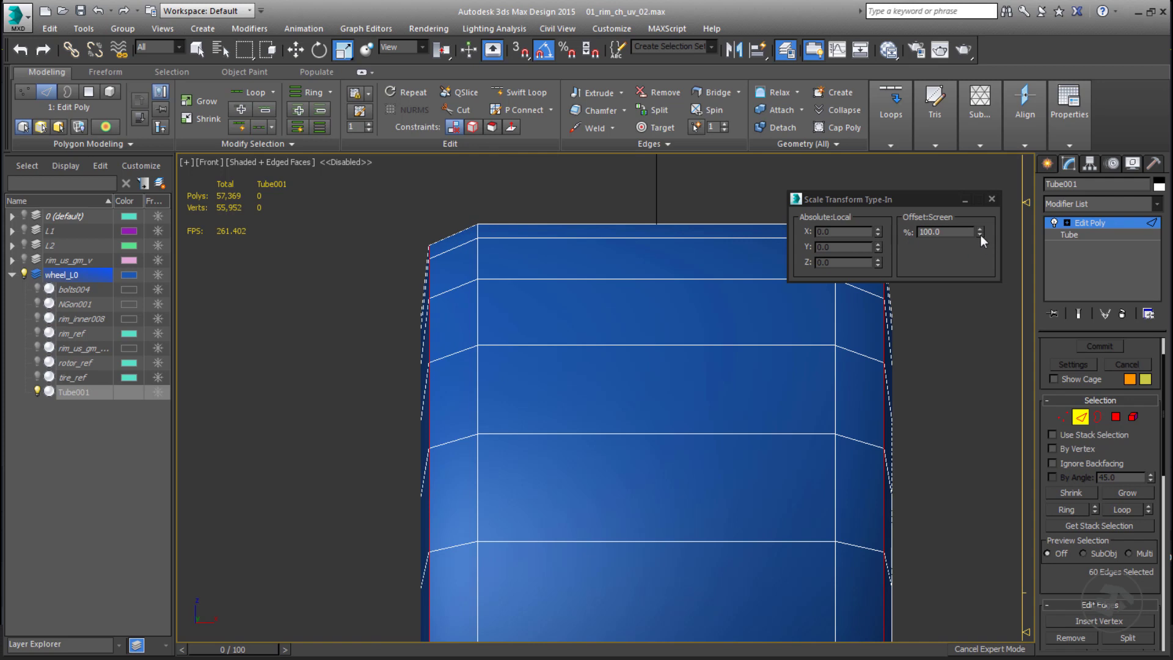
left_click_drag(980, 235, 980, 275)
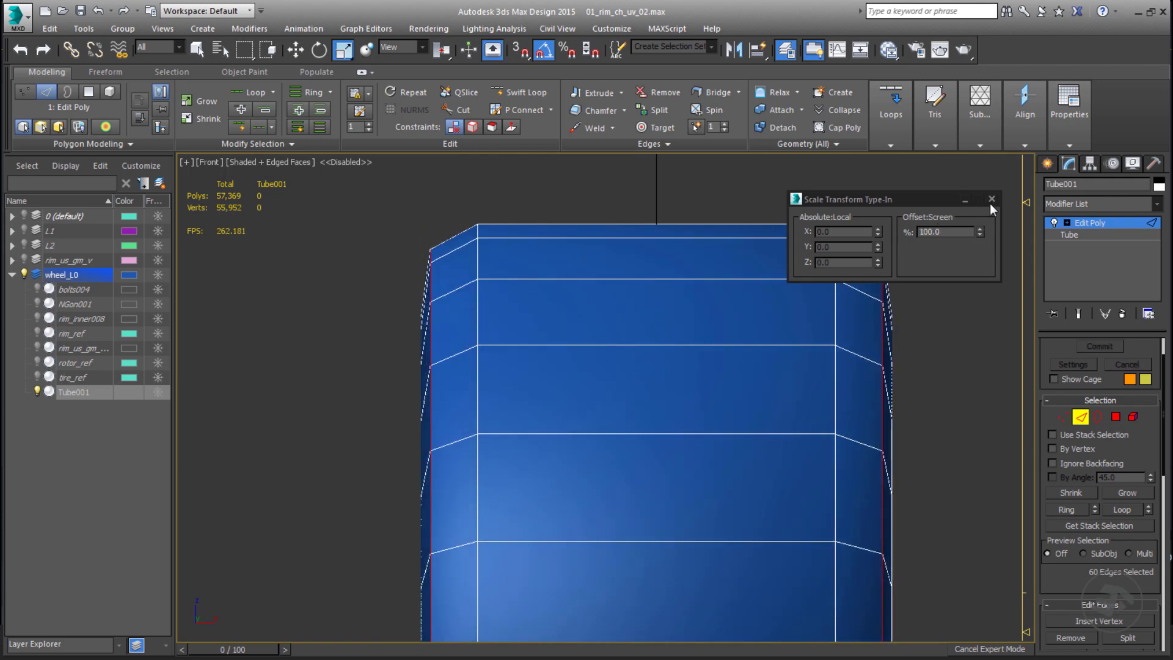
Step: Select the middle edge loop on each sidewall and remove both loops together with their vertices
middle_click_drag(570, 397, 552, 382)
key("p")
scroll(547, 393, "down", 5)
middle_click_drag(653, 473, 640, 454)
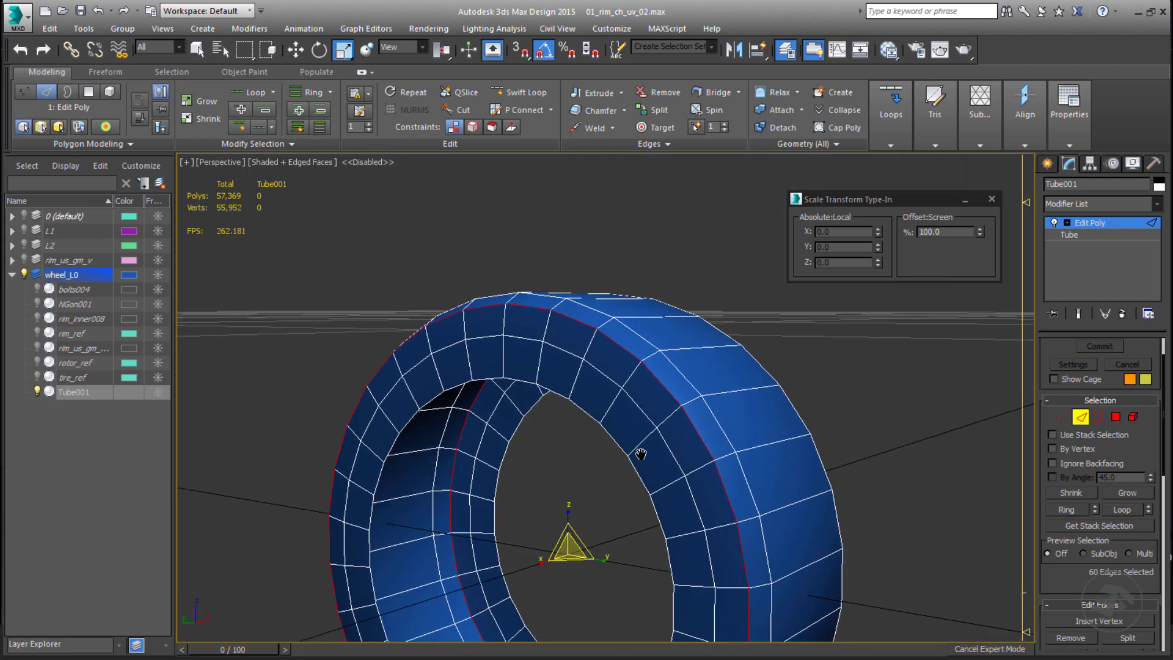
key("q")
double_click(638, 411)
middle_click_drag(780, 453, 586, 414, "alt")
double_click(570, 354, "ctrl")
scroll(611, 421, "down", 4)
scroll(570, 365, "up", 2)
middle_click_drag(529, 368, 552, 314, "alt")
scroll(552, 314, "down", 3)
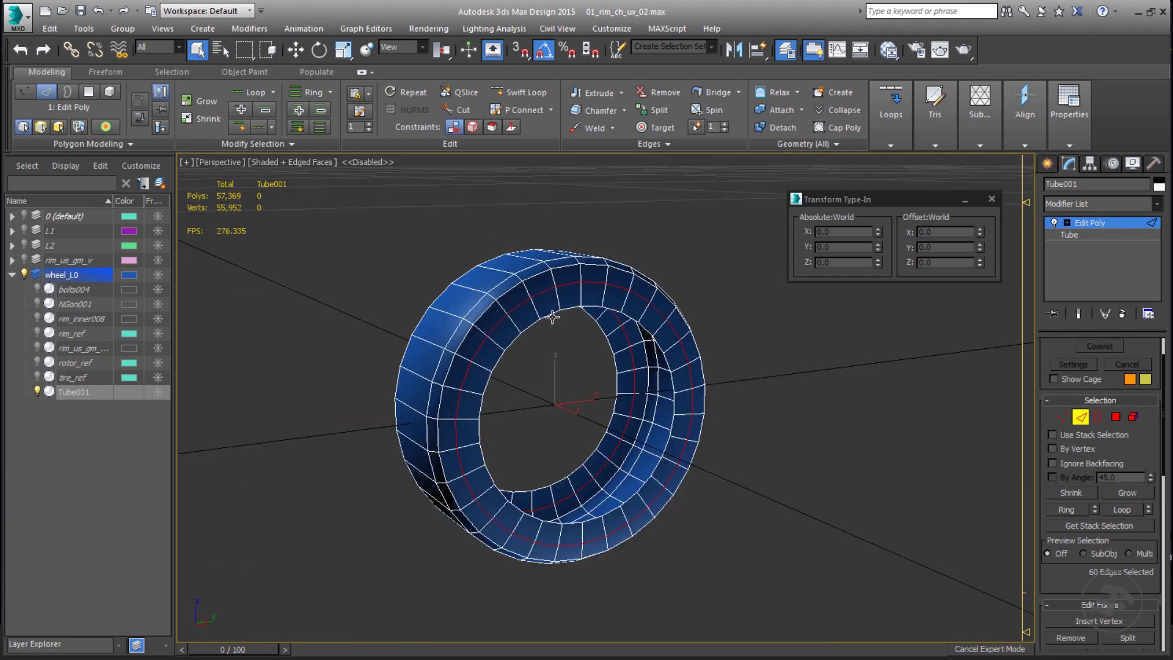
scroll(543, 303, "up", 3)
key("ctrl+BackSpace")
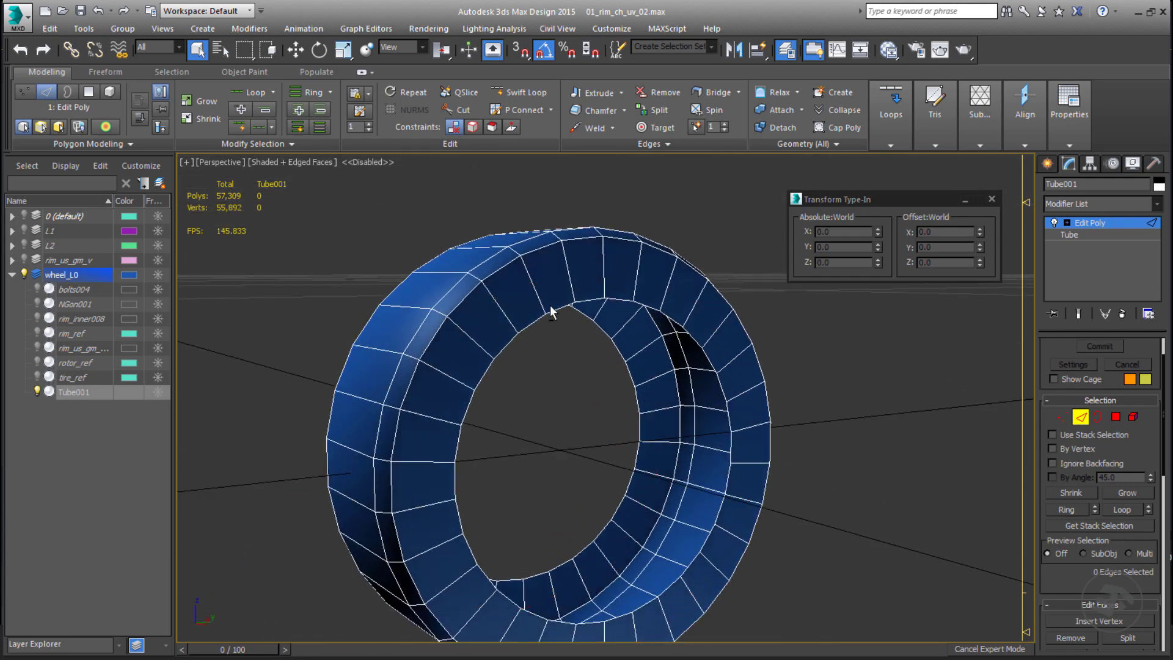
Step: Connect the radial edge ring on each sidewall to add one new middle edge loop per side
left_click(501, 318)
key("alt+r")
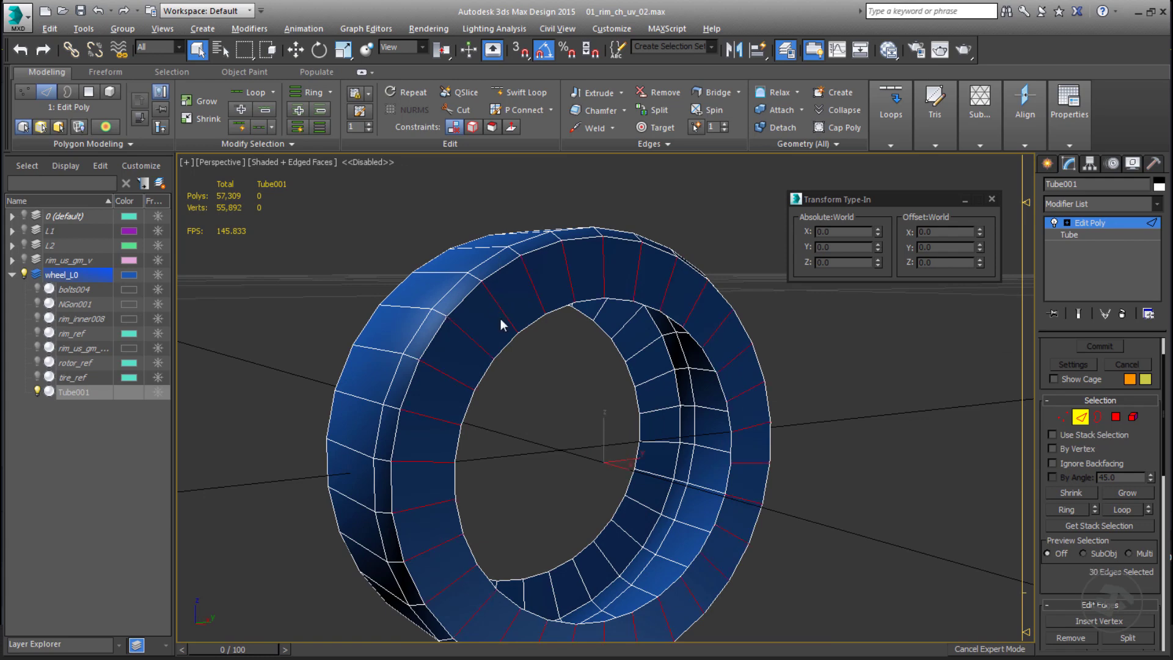
key("r")
key("ctrl+shift+e")
middle_click_drag(442, 393, 615, 328, "alt")
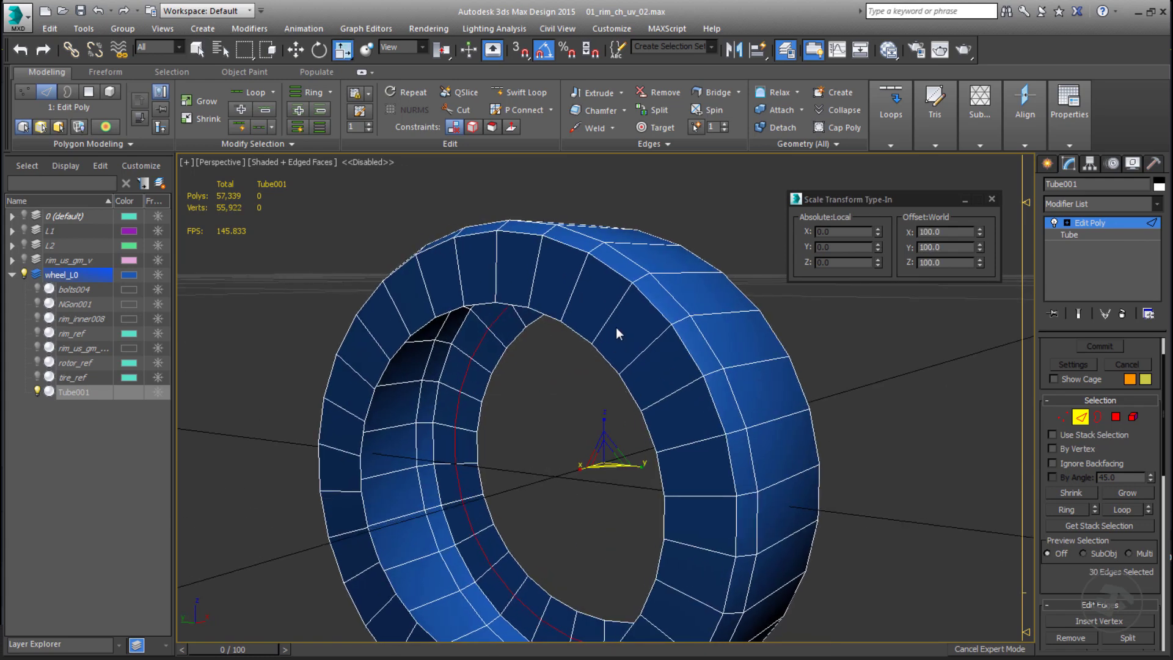
left_click(610, 317)
key("alt+r")
key("ctrl+shift+e")
Step: Select the middle edge loop on both sidewalls of the tire and deselect the stray edge
middle_click_drag(610, 376, 547, 328, "alt")
double_click(529, 324)
double_click(548, 322, "ctrl")
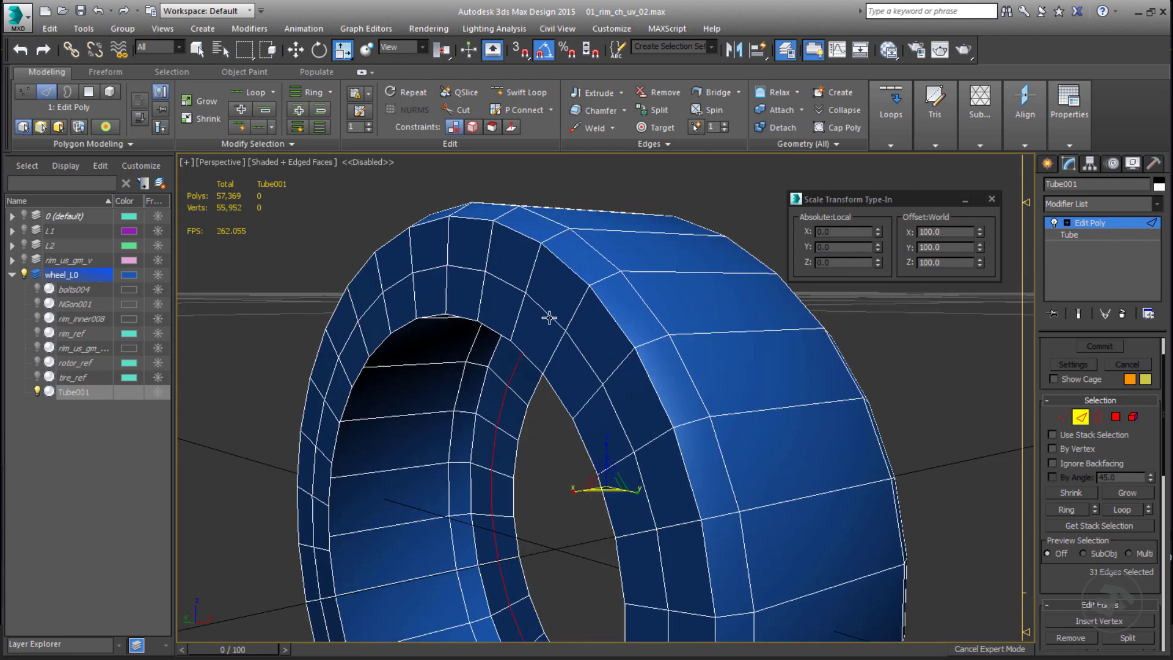
double_click(549, 318, "ctrl")
middle_click_drag(661, 386, 716, 380, "alt")
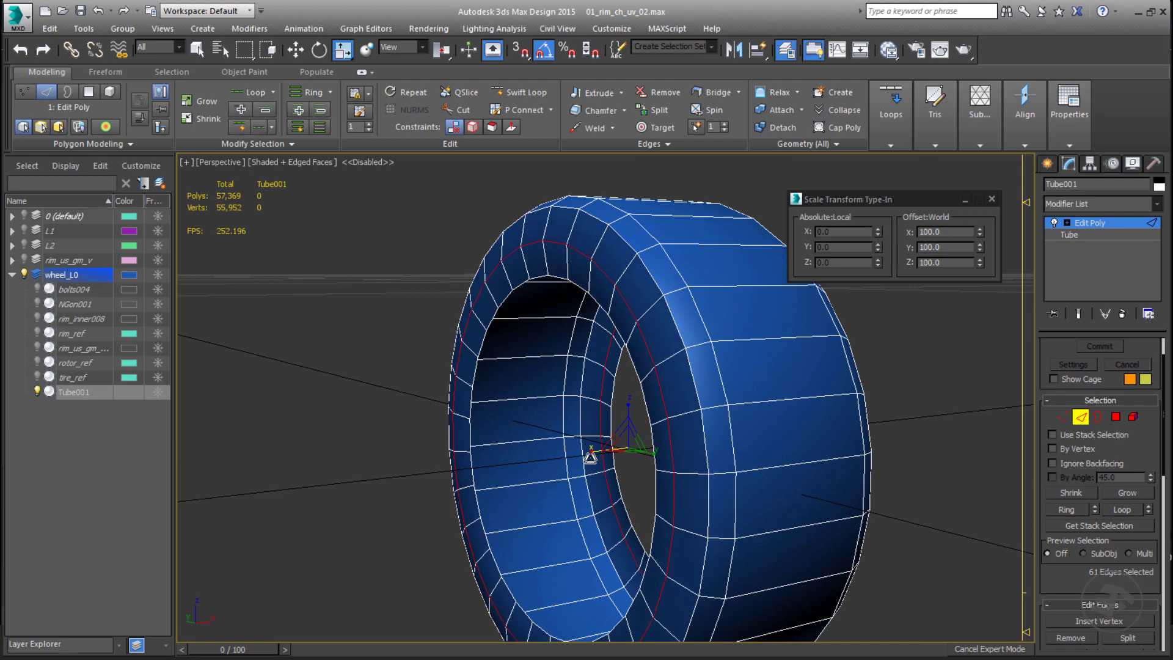
middle_click_drag(593, 454, 682, 403, "alt")
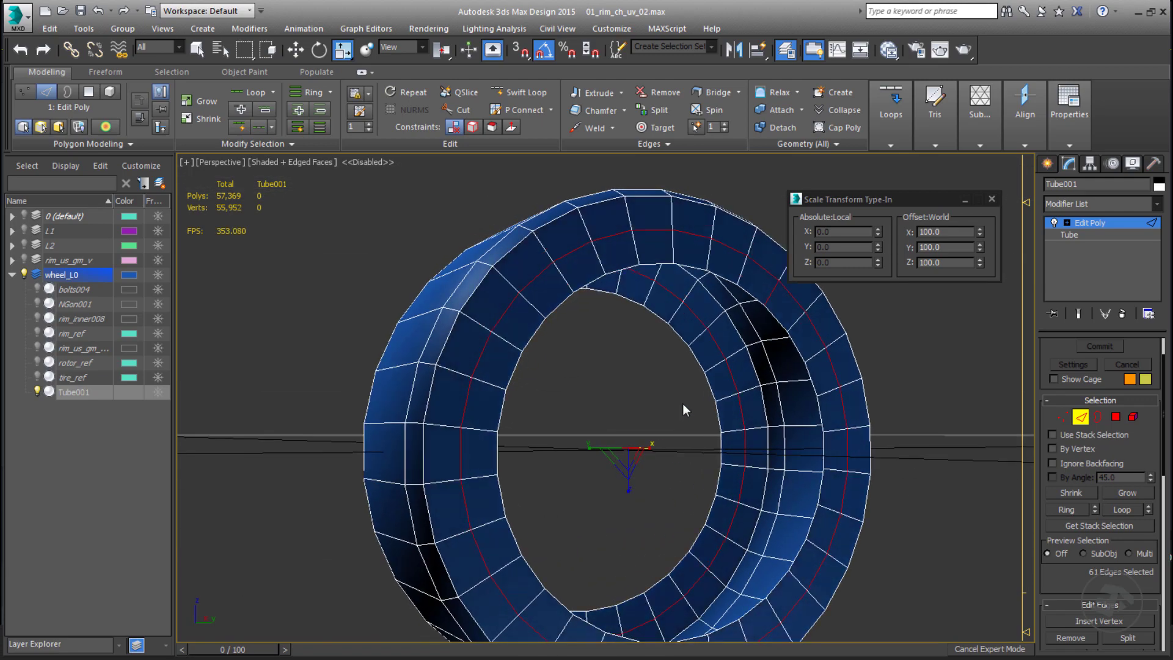
left_click(768, 299, "alt")
Step: Exit isolation to bring the rim back, render a test image of the wheel, and close the render and scale type-in windows
scroll(580, 369, "down", 4)
middle_click_drag(580, 369, 615, 421, "alt")
scroll(581, 370, "up", 4)
key("alt+q")
scroll(592, 419, "down", 4)
scroll(615, 426, "up", 2)
key("shift+q")
scroll(500, 434, "up", 3)
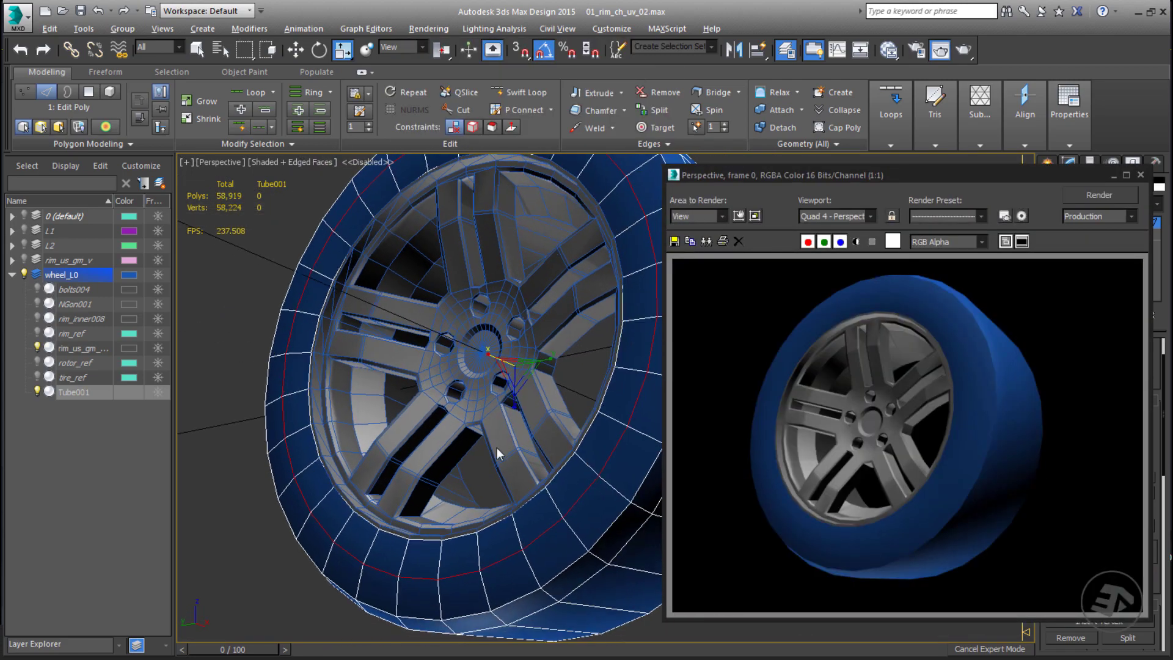
key("shift+q")
left_click(1141, 176)
middle_click_drag(702, 268, 677, 391, "alt")
left_click(994, 199)
Step: Rename the standard material that carries the tire bitmap as eagle_tire
key("m")
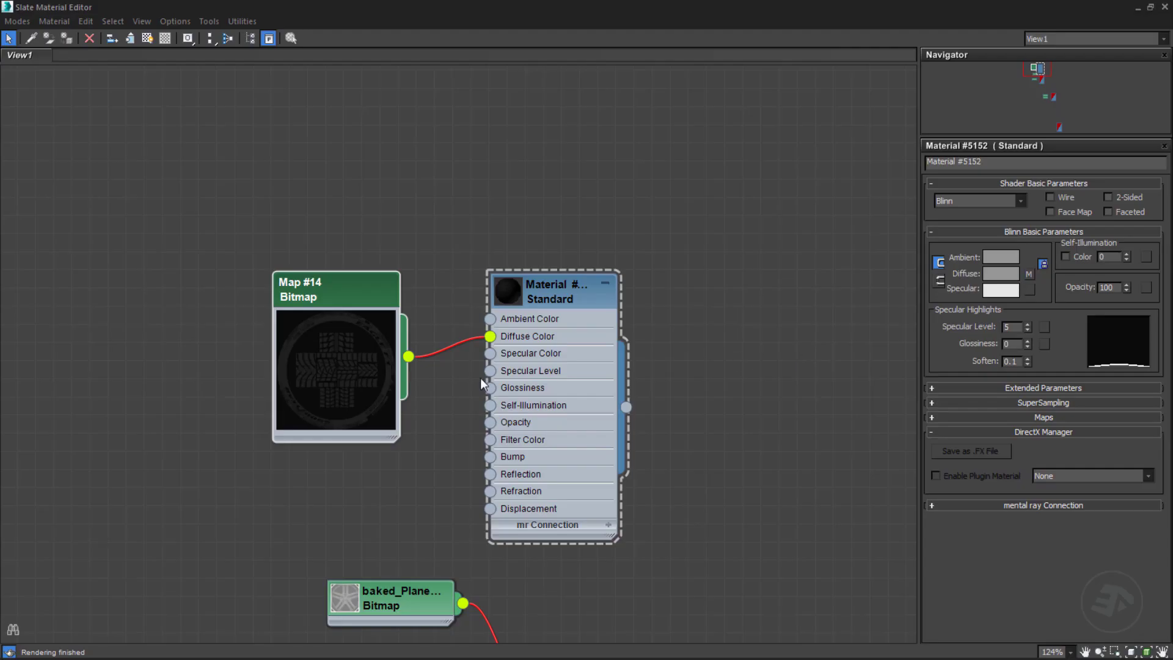
left_click_drag(912, 176, 786, 195)
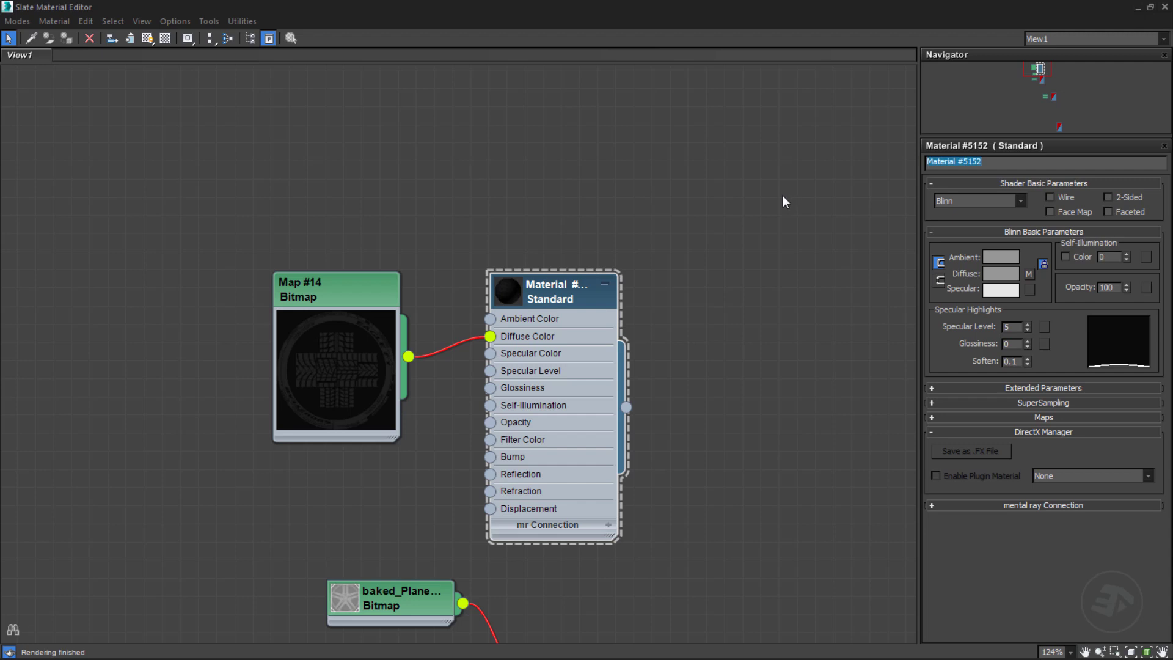
type("egle_tire")
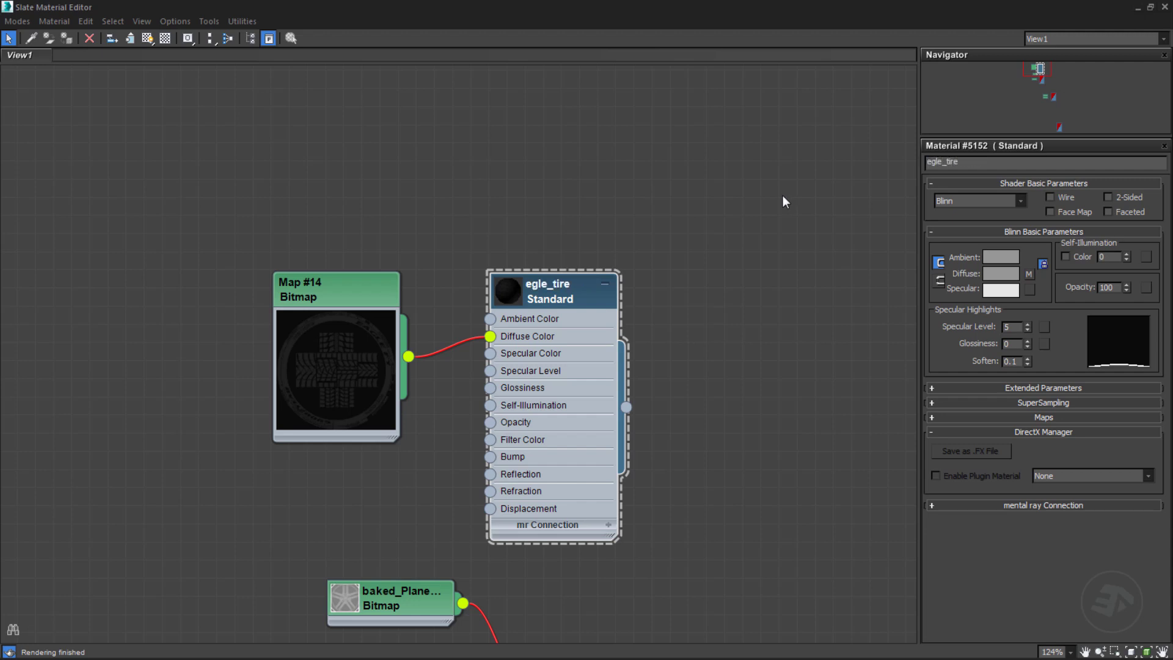
type("a")
double_click(756, 12)
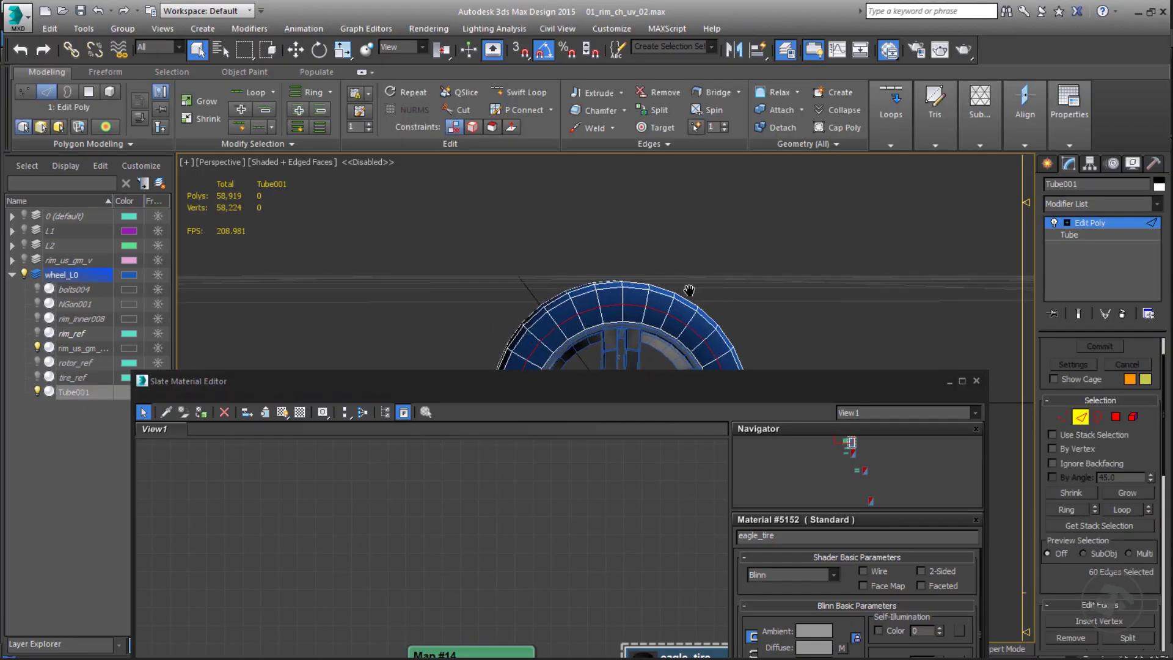
Step: Assign the eagle_tire material to the tire, show its map in the viewport, and close the material editor
left_click(282, 412)
left_click(201, 412)
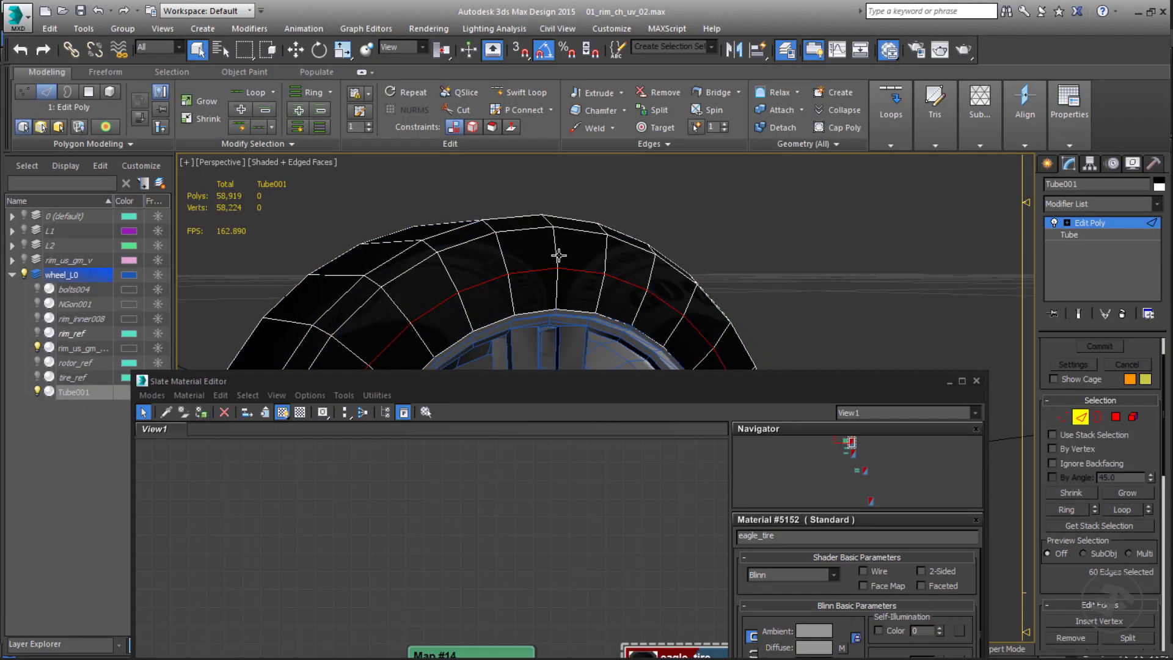
left_click(974, 380)
middle_click_drag(581, 274, 661, 279, "alt")
scroll(661, 279, "down", 3)
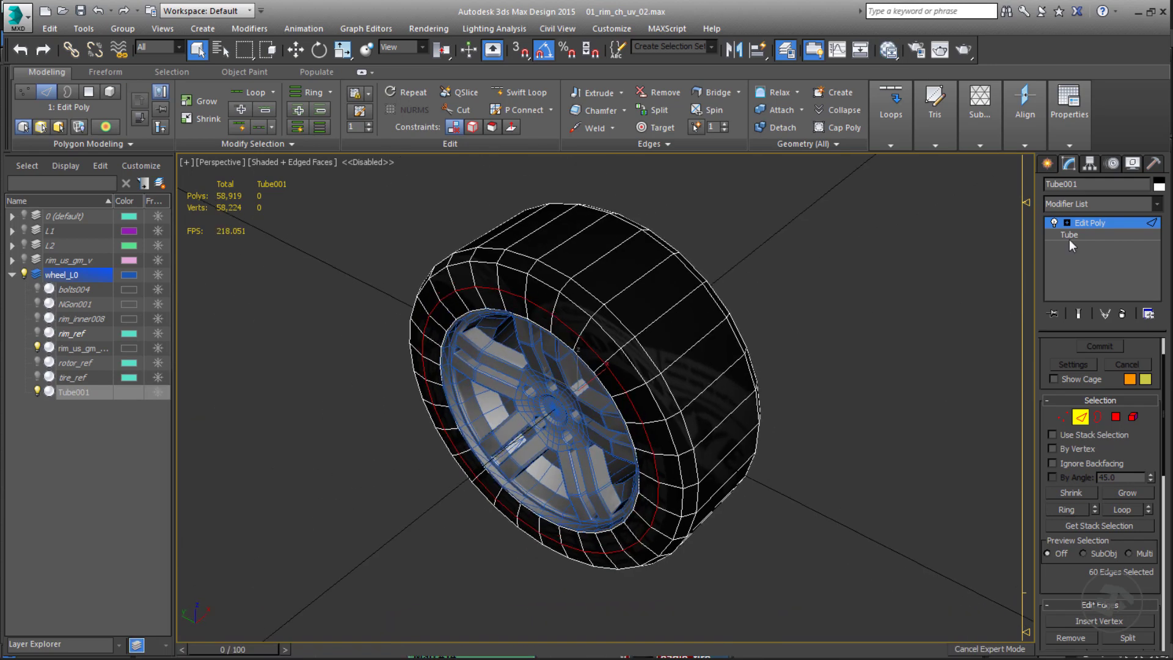
left_click(1156, 204)
scroll(1099, 397, "down", 10)
left_click(1081, 492)
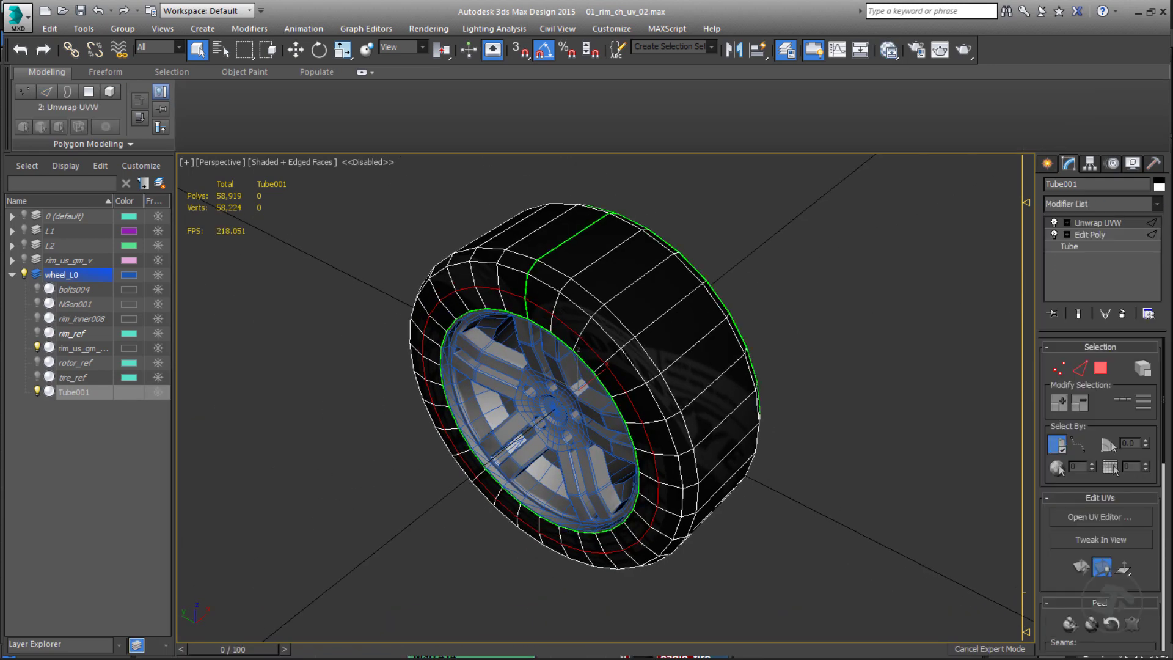
left_click(1100, 517)
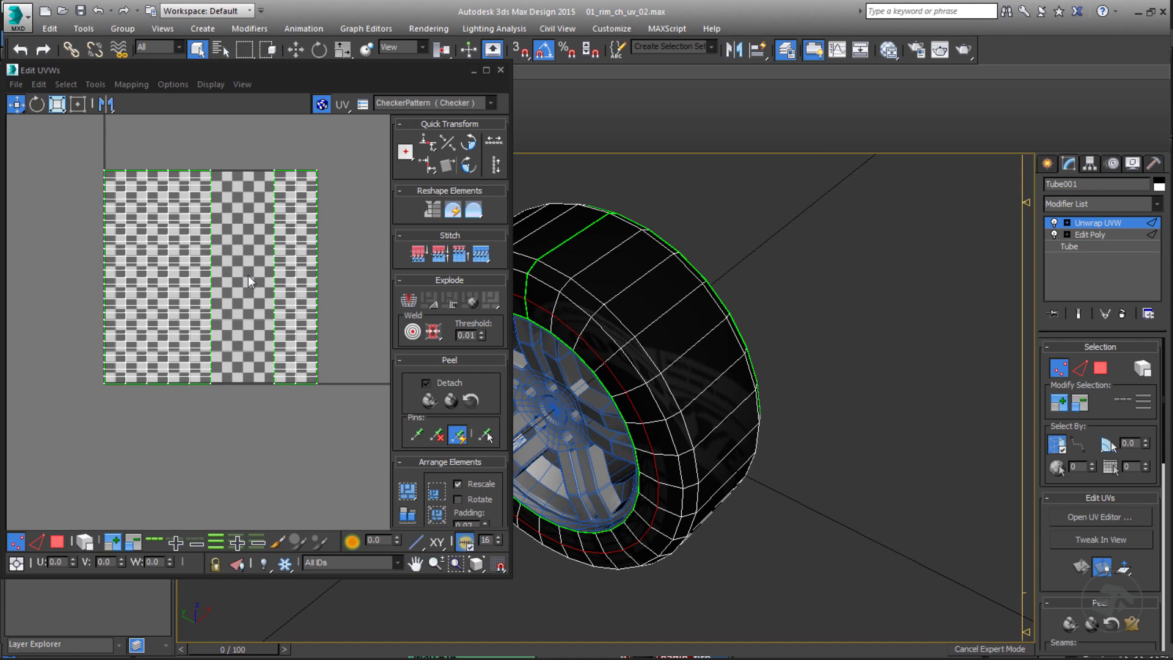
middle_click_drag(657, 415, 809, 360, "alt")
left_click(60, 541)
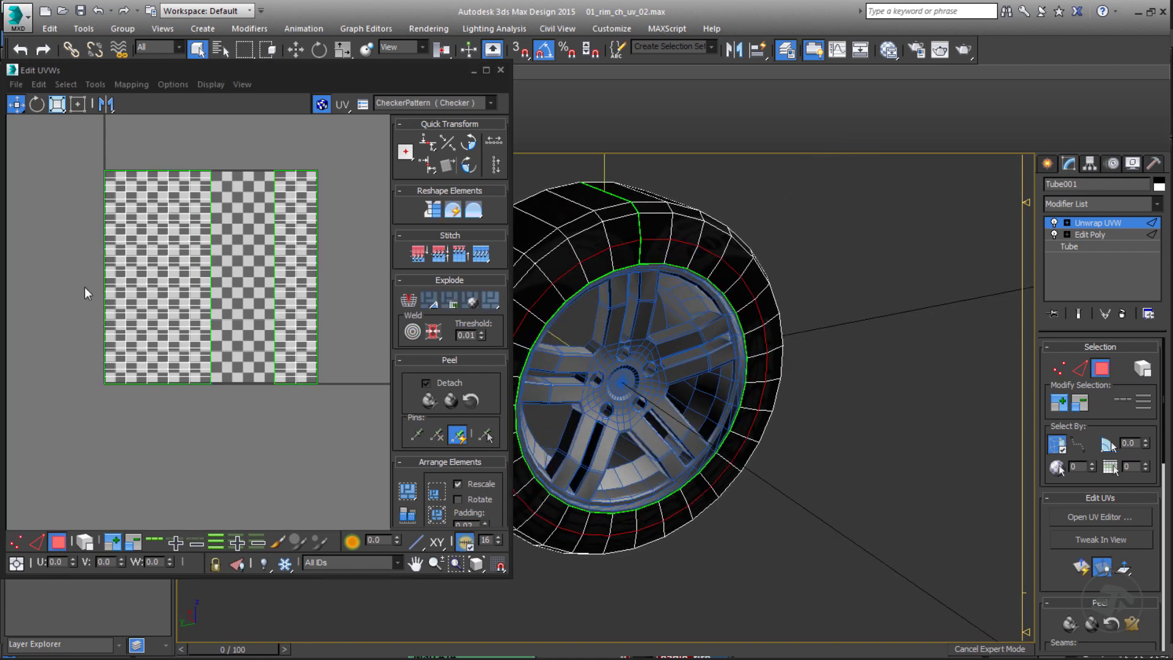
middle_click_drag(635, 318, 690, 305, "alt")
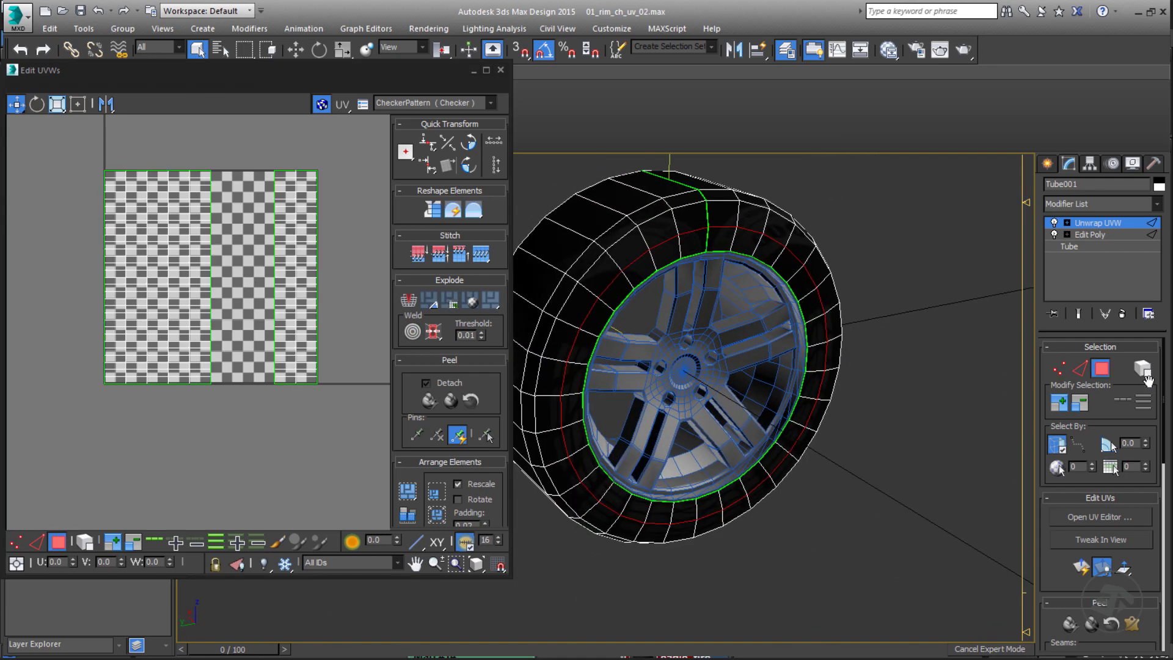
right_click(1094, 223)
left_click(1070, 237)
Step: Select the polygons of both sidewalls and detach them from the tread as elements of the same object
middle_click_drag(647, 342, 673, 336, "alt")
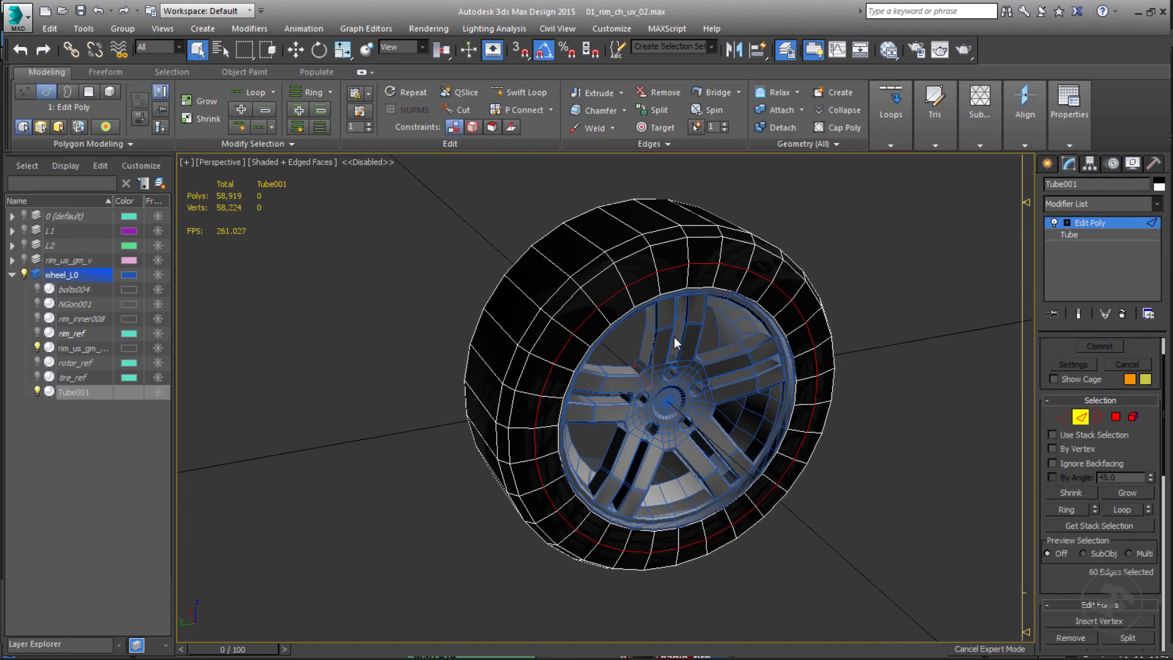
left_click(646, 278)
left_click(670, 262, "shift")
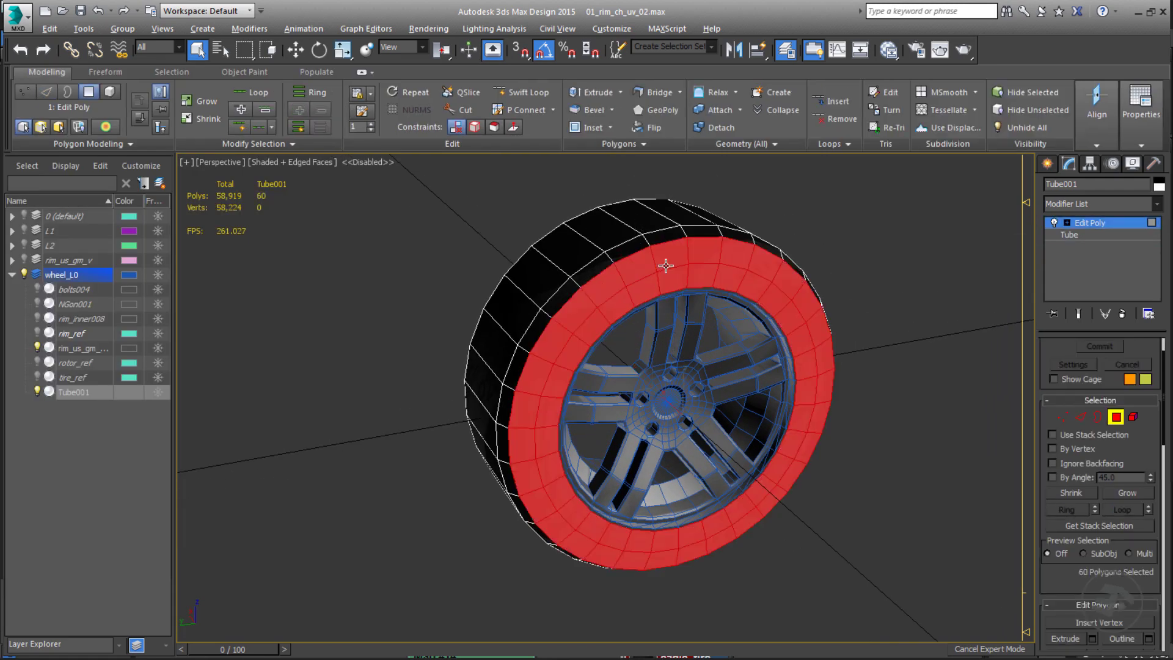
left_click(277, 147)
middle_click_drag(274, 267, 476, 317, "alt")
key("alt+d")
left_click(540, 337)
left_click(652, 339)
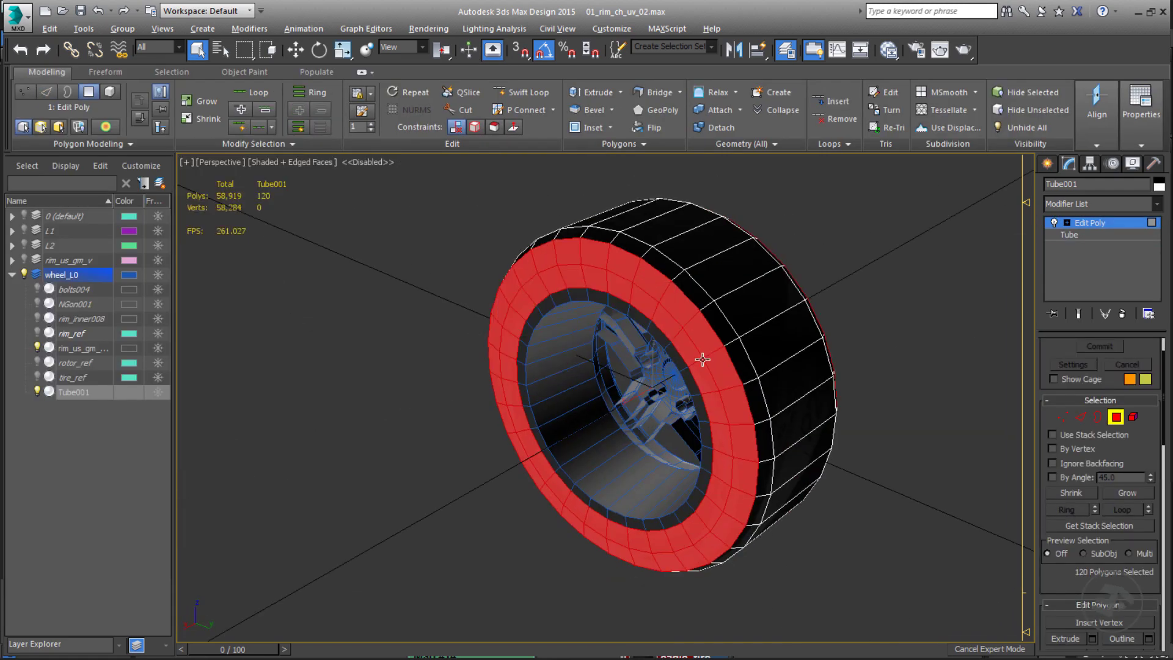
Step: Leave polygon editing and add an Unwrap UVW modifier on top of the tire's Edit Poly
middle_click_drag(983, 339, 833, 317, "alt")
left_click(1085, 224)
left_click(1146, 205)
key("u")
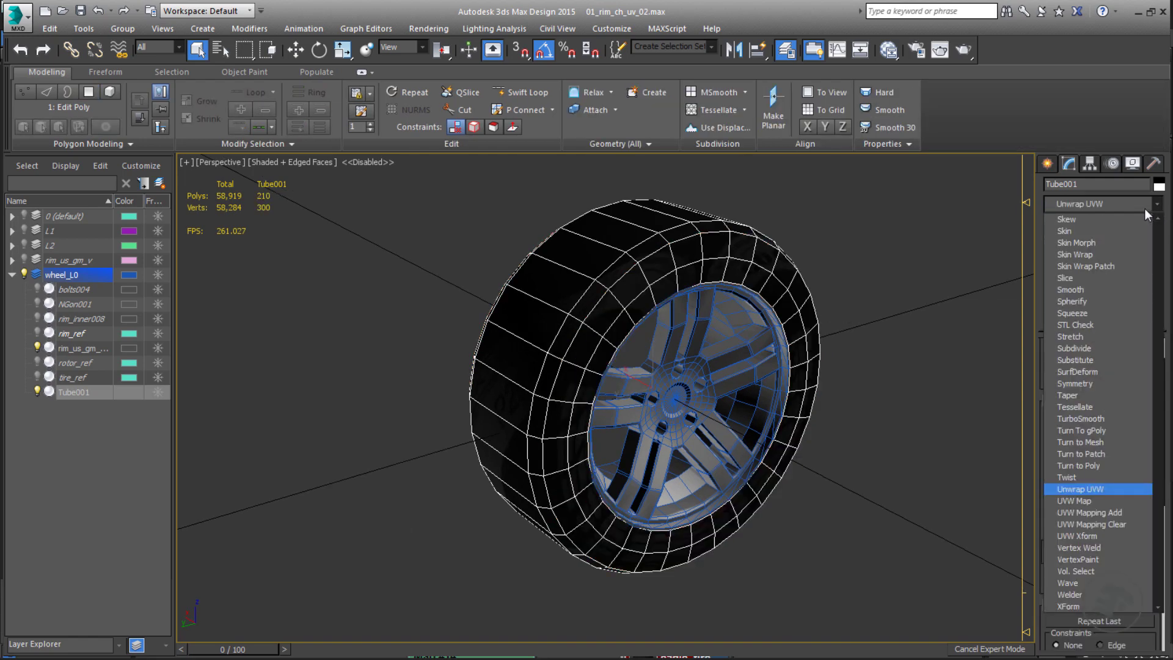
left_click(1084, 489)
middle_click_drag(889, 423, 800, 419, "alt")
scroll(818, 402, "up", 2)
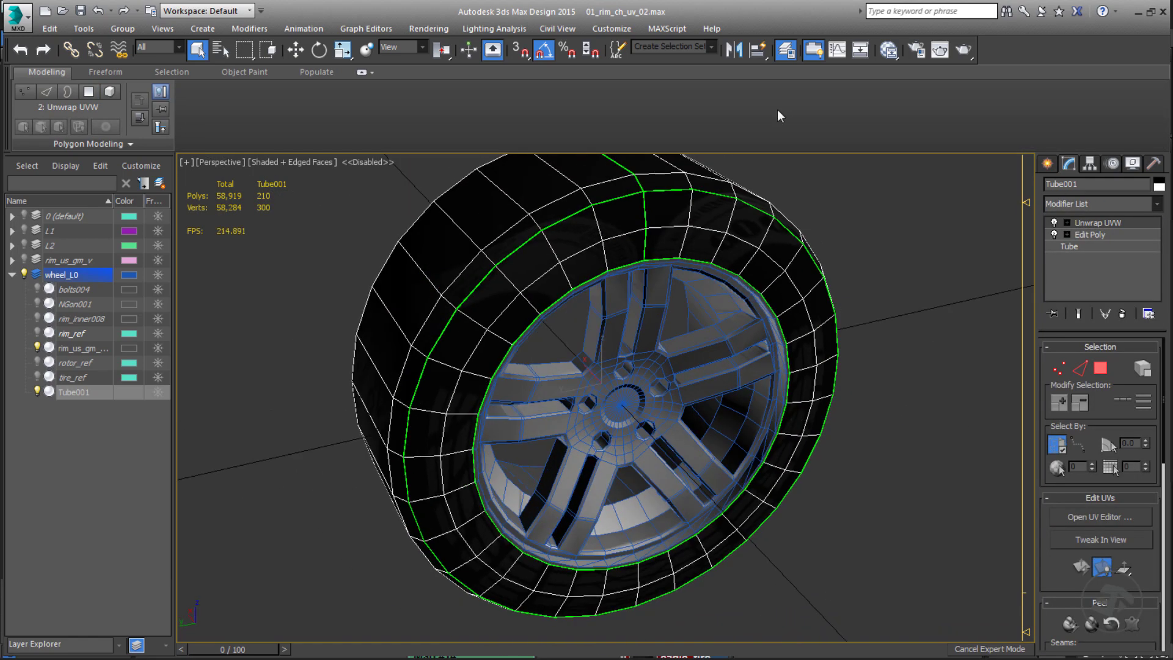
Step: Hide the Layer Explorer, the viewport grid and the viewport statistics
left_click(782, 54)
middle_click_drag(689, 278, 702, 385)
key("g")
key("7")
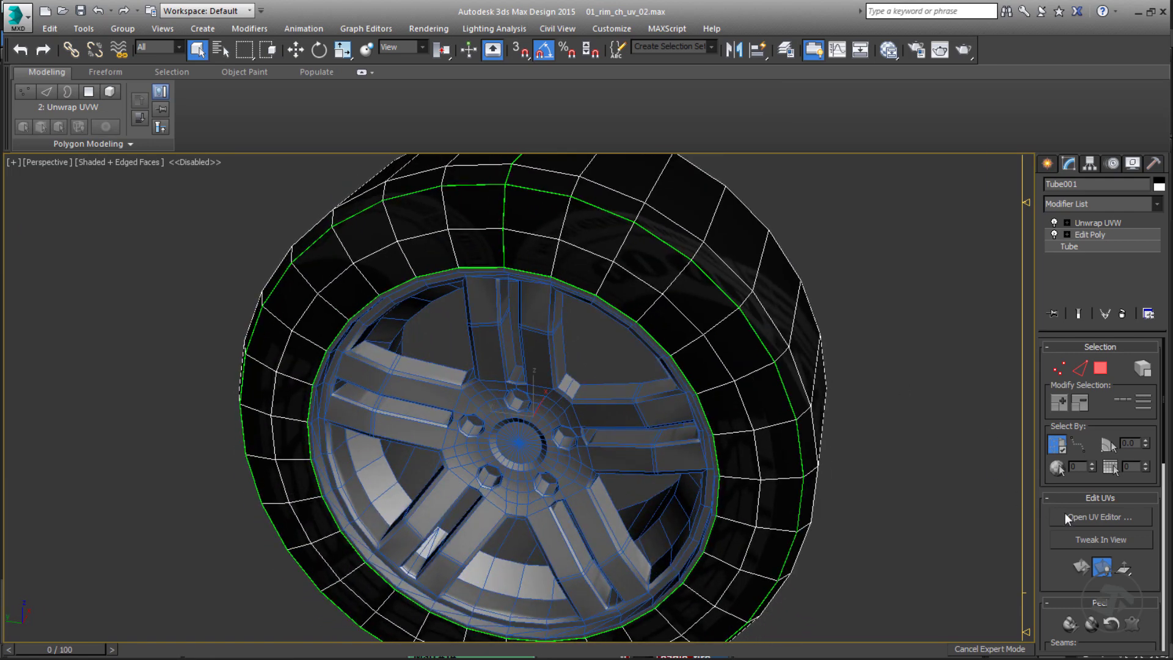
Step: Open the UV editor in polygon mode and select the UV polygons of both sidewalls
left_click(1069, 517)
middle_click_drag(330, 373, 333, 356)
left_click(59, 543)
middle_click_drag(202, 382, 241, 369)
scroll(241, 369, "down", 3)
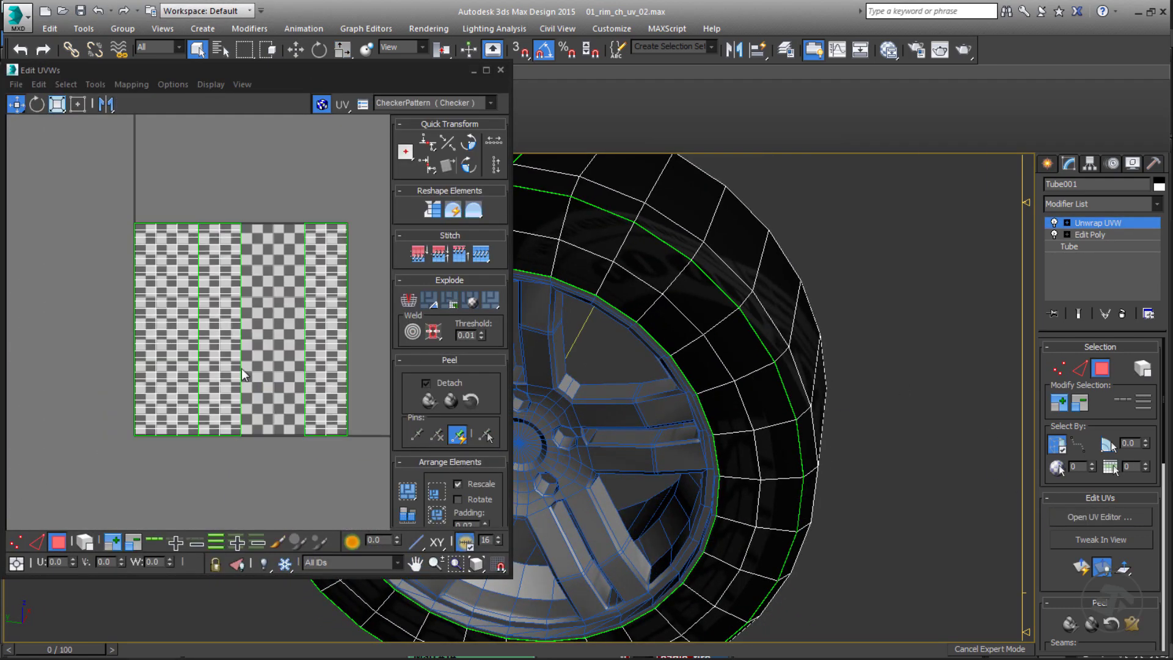
left_click_drag(252, 464, 253, 463)
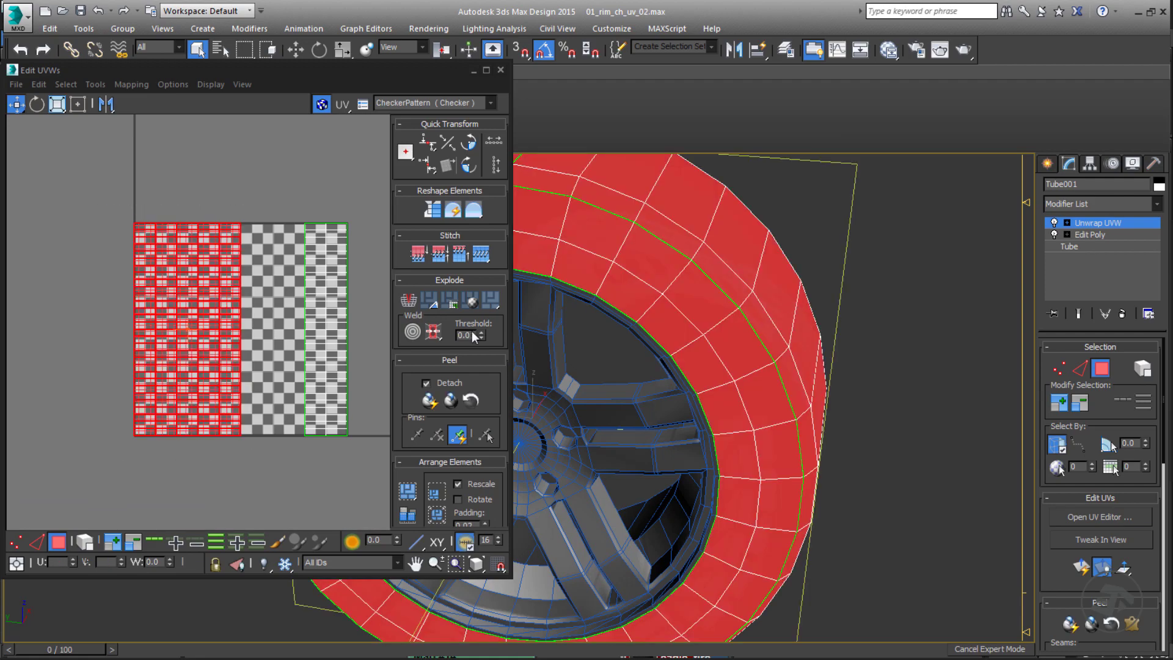
left_click_drag(306, 430, 308, 434)
middle_click_drag(840, 328, 530, 192, "alt")
left_click(887, 289)
Step: Display Map #14 (goodyear_eagle_f1.png) as the background texture of the UV editor
left_click(437, 103)
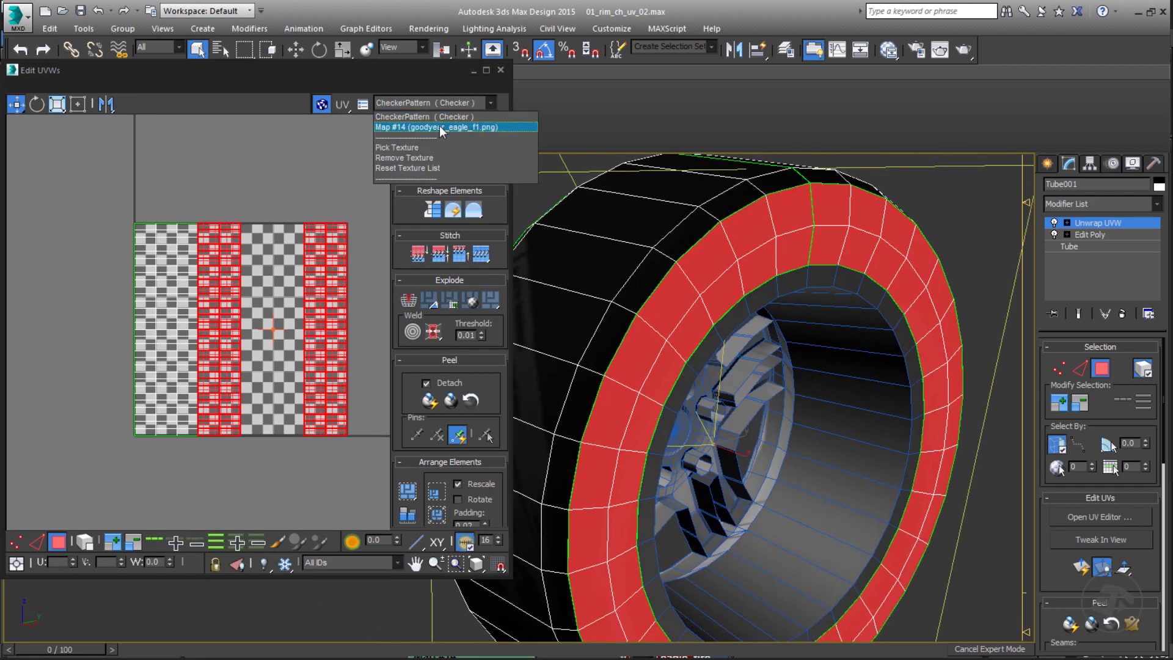
left_click(438, 124)
scroll(243, 264, "up", 2)
scroll(1074, 510, "down", 5)
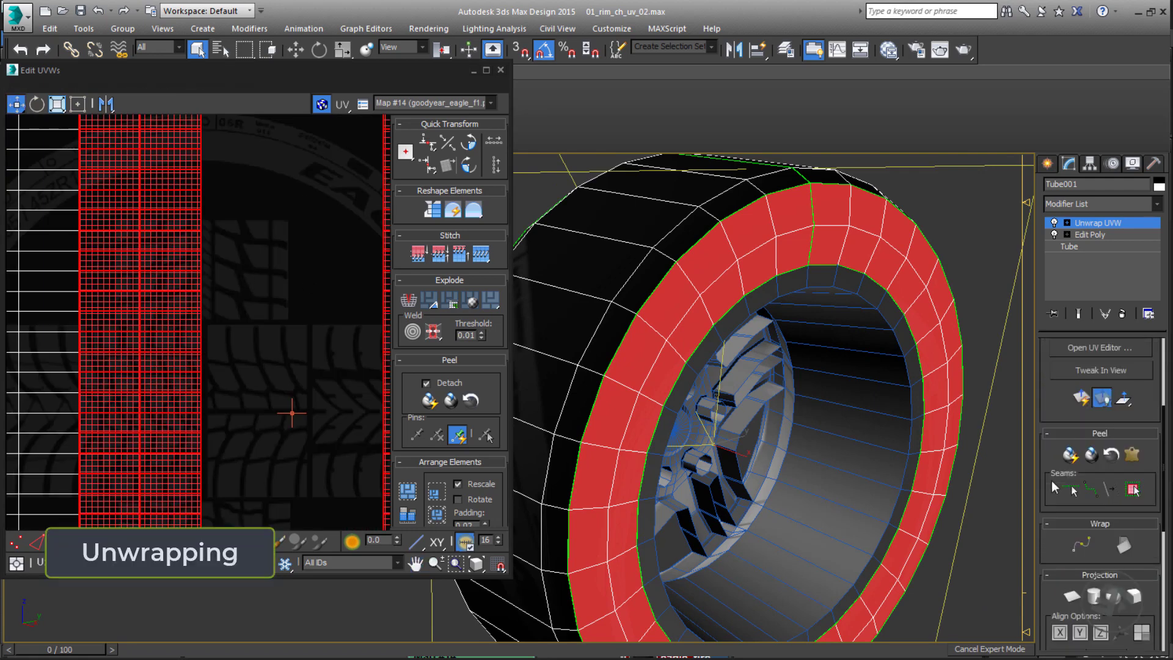
Step: Apply a planar projection to both sidewalls, and turn off shading of selected faces in the viewport
left_click(1073, 509)
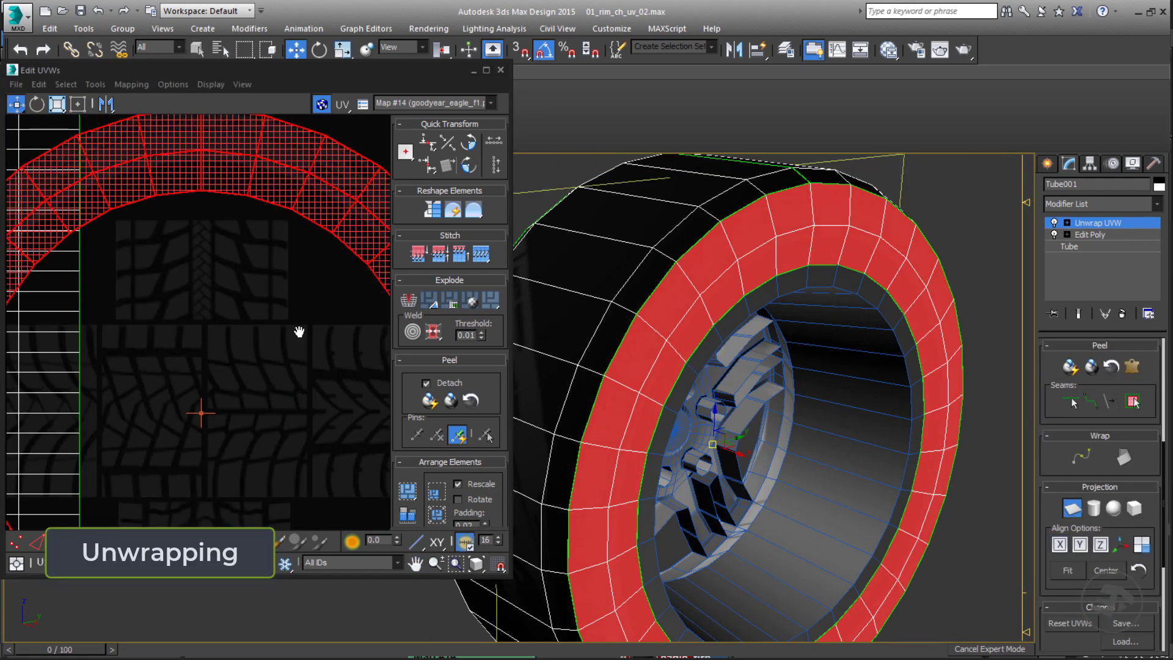
scroll(347, 372, "down", 2)
scroll(1117, 530, "down", 3)
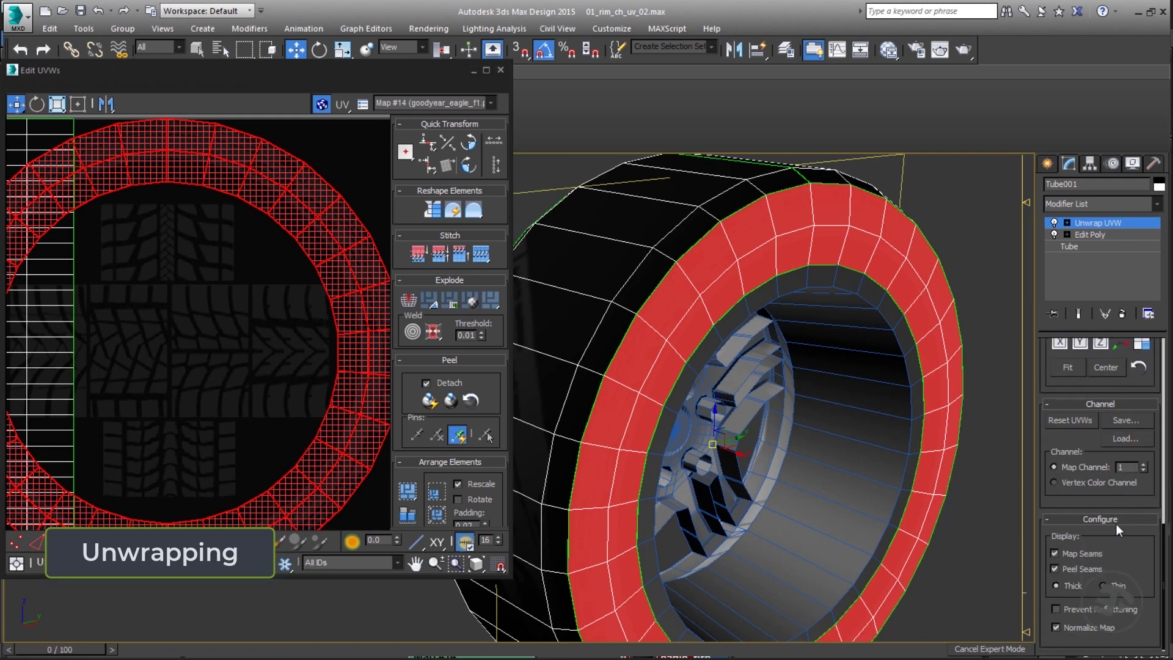
mouse_move(724, 276)
middle_mouse_down("alt")
mouse_move(668, 281)
mouse_move(848, 303)
middle_mouse_up("alt")
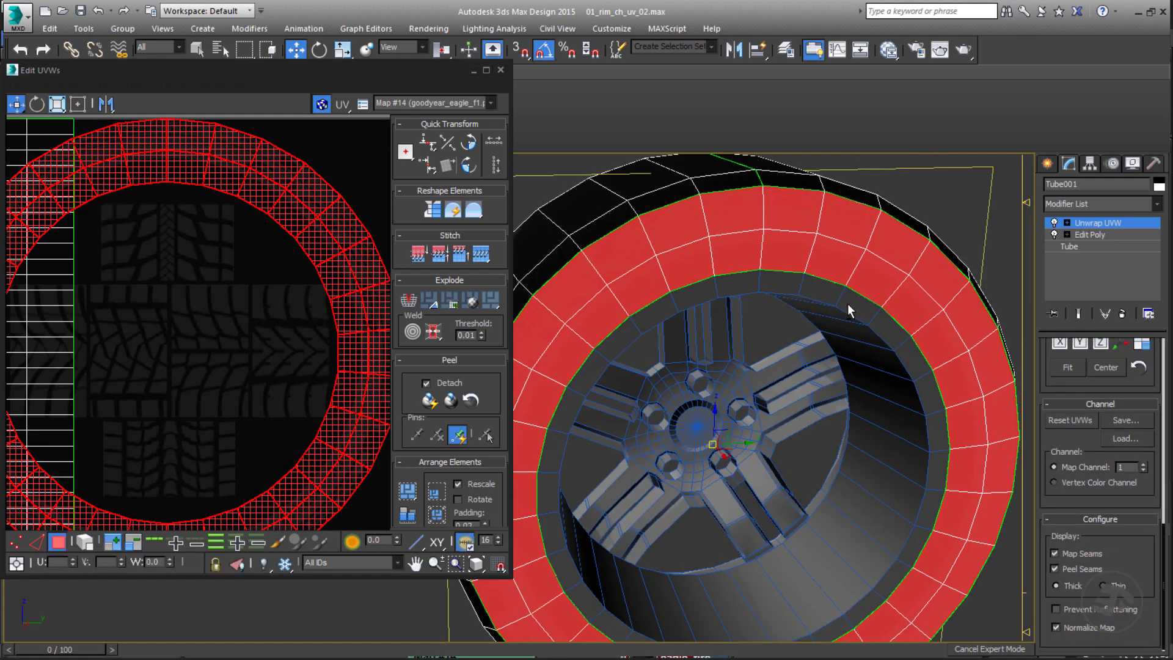
key("F2")
middle_click_drag(776, 310, 1087, 361, "alt")
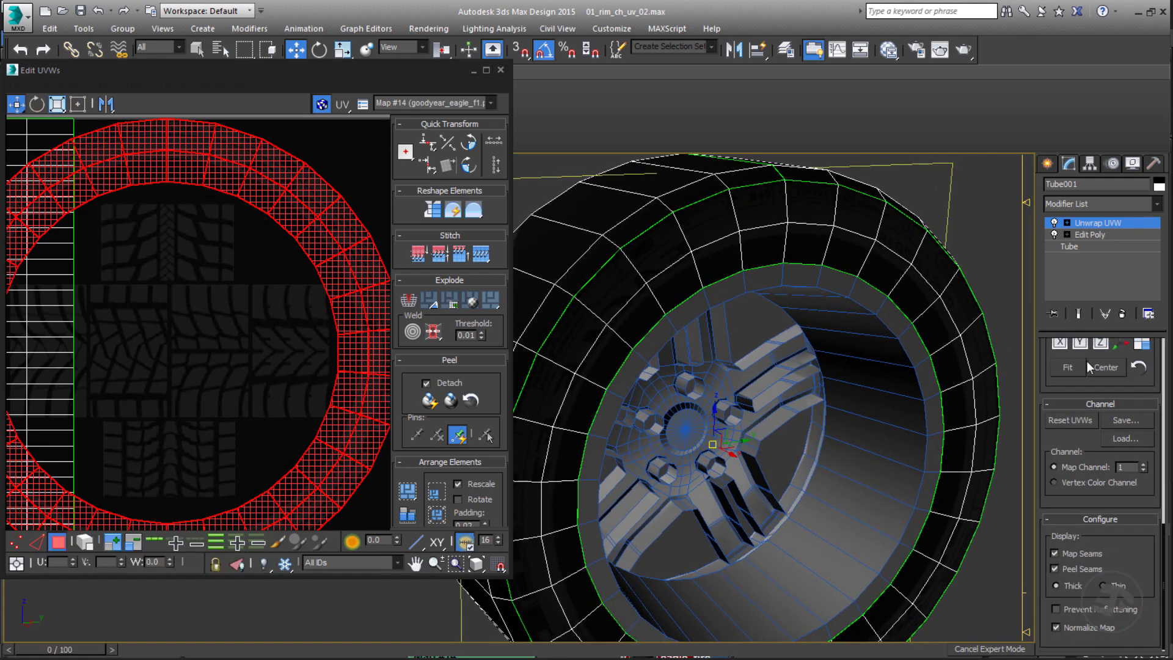
scroll(1093, 415, "up", 3)
left_click(1071, 420)
scroll(1142, 387, "up", 5)
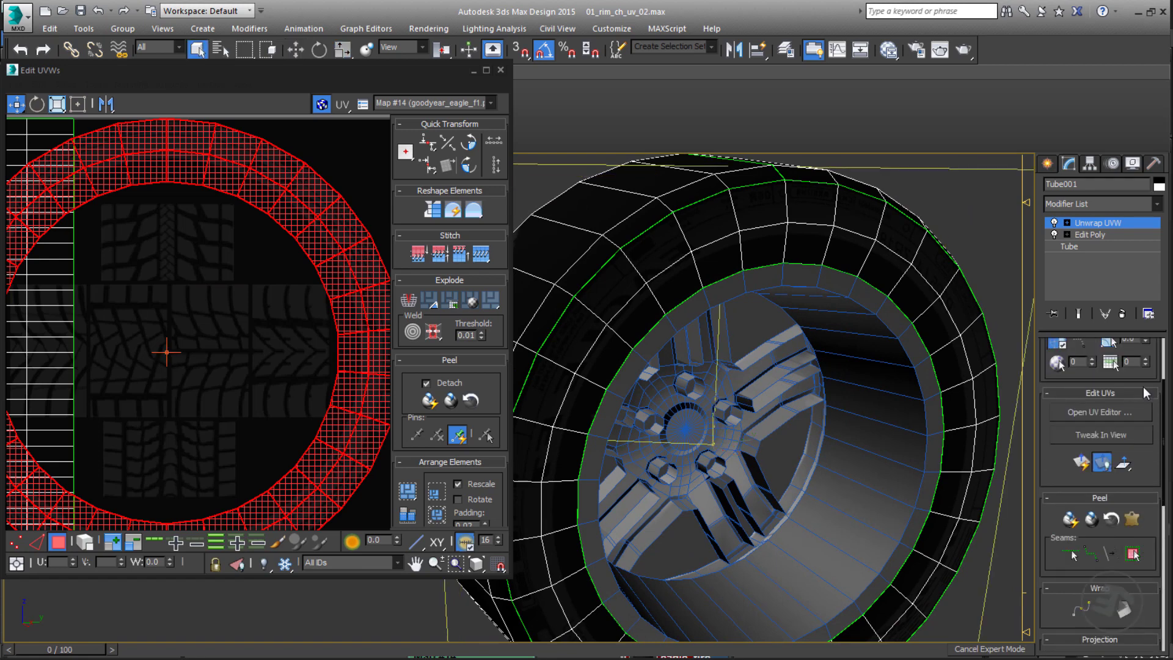
Step: Select the whole sidewall on the wheel's back side as an element and mirror its UVs horizontally
left_click(750, 244)
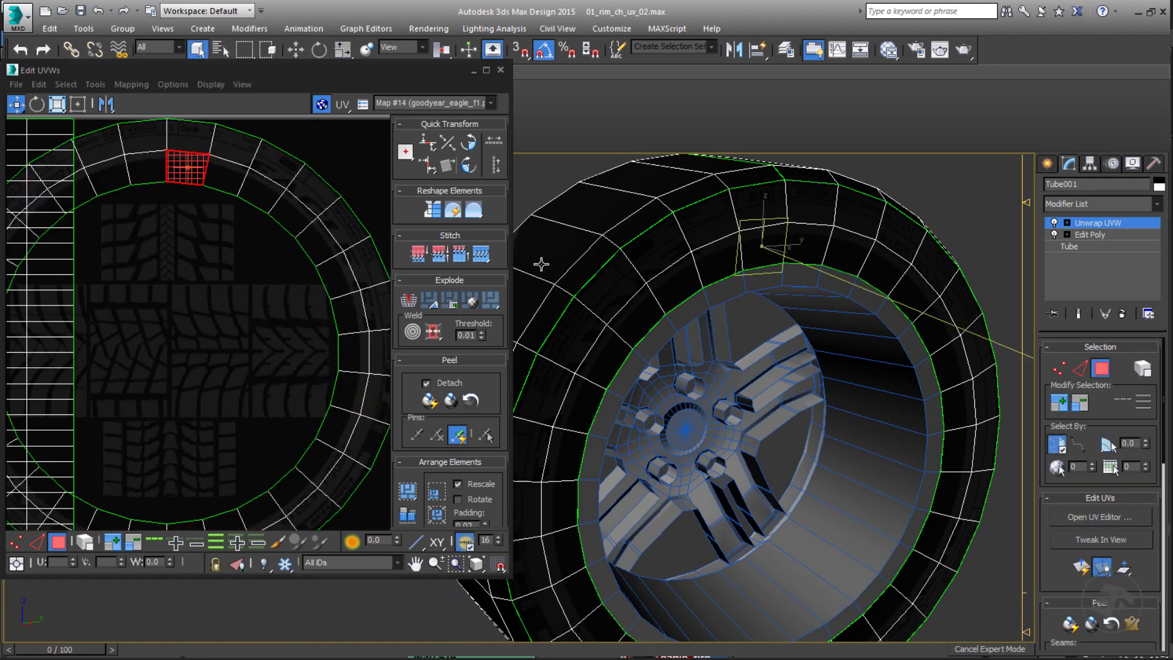
left_click(1140, 369)
right_click(326, 234)
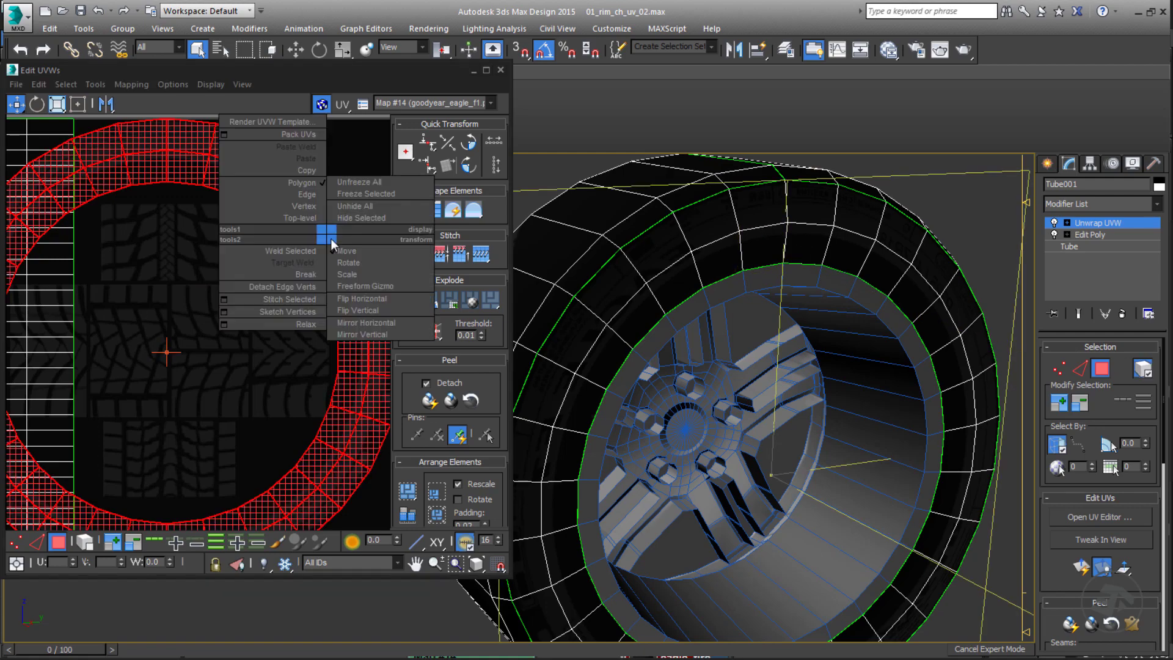
left_click(374, 323)
middle_click_drag(611, 280, 665, 285, "alt")
scroll(852, 277, "up", 3)
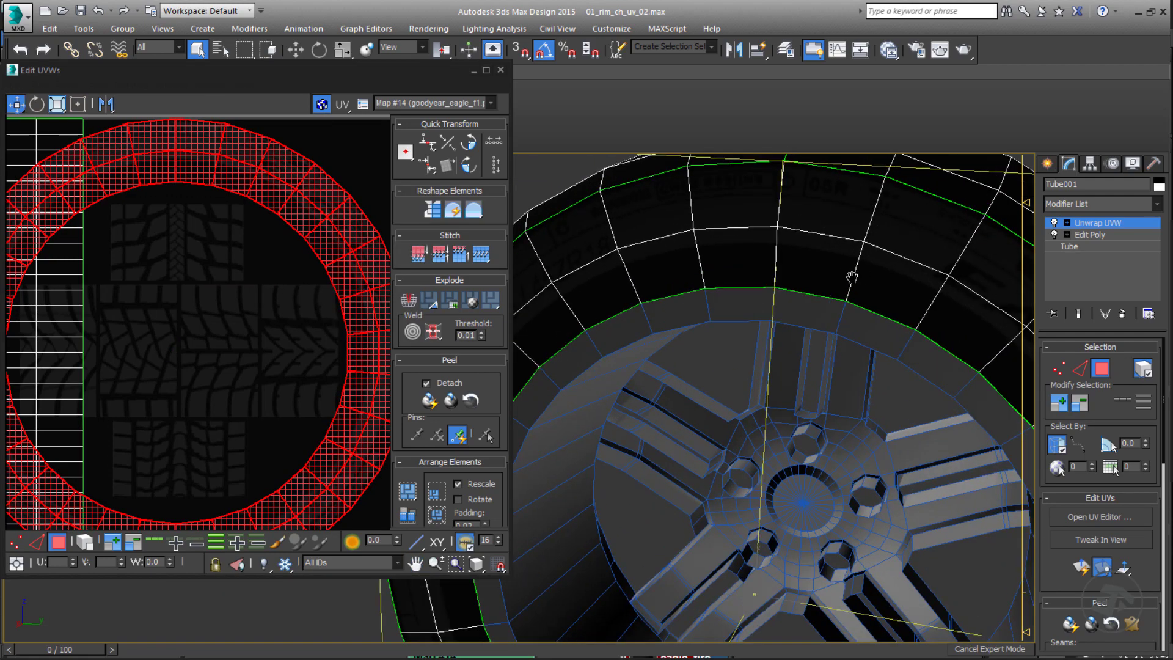
middle_click_drag(852, 277, 727, 296)
scroll(898, 439, "up", 3)
scroll(291, 331, "down", 3)
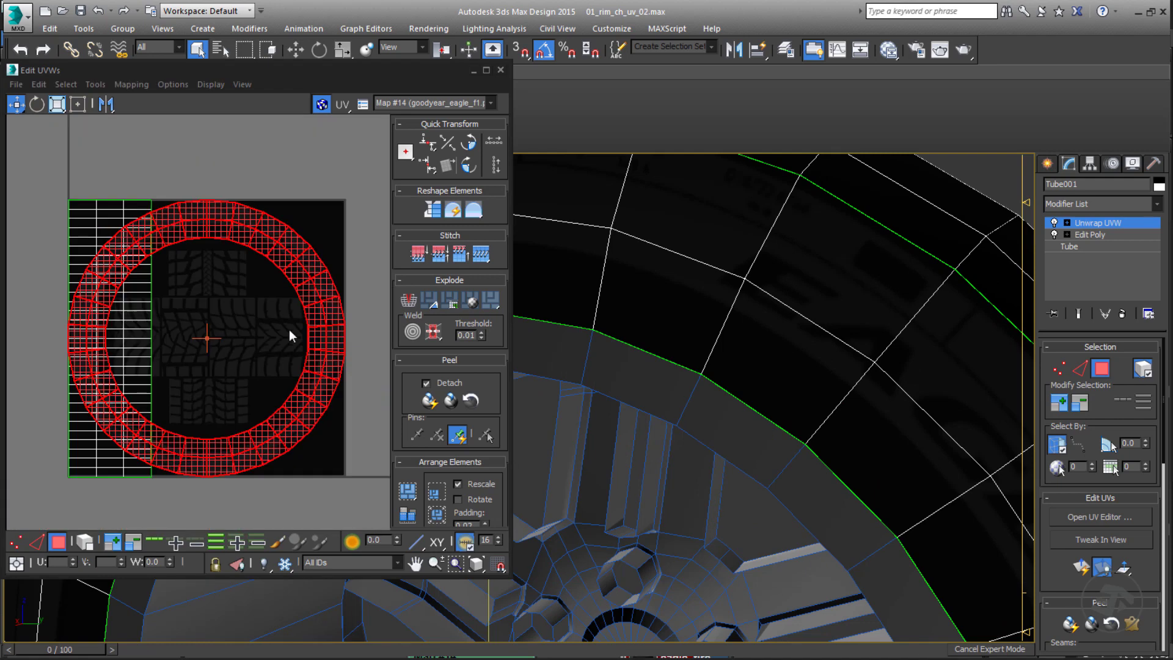
Step: In vertex mode, turn off whole-element selection and select the two inner vertex rings of the sidewall with a circular region
scroll(843, 320, "down", 6)
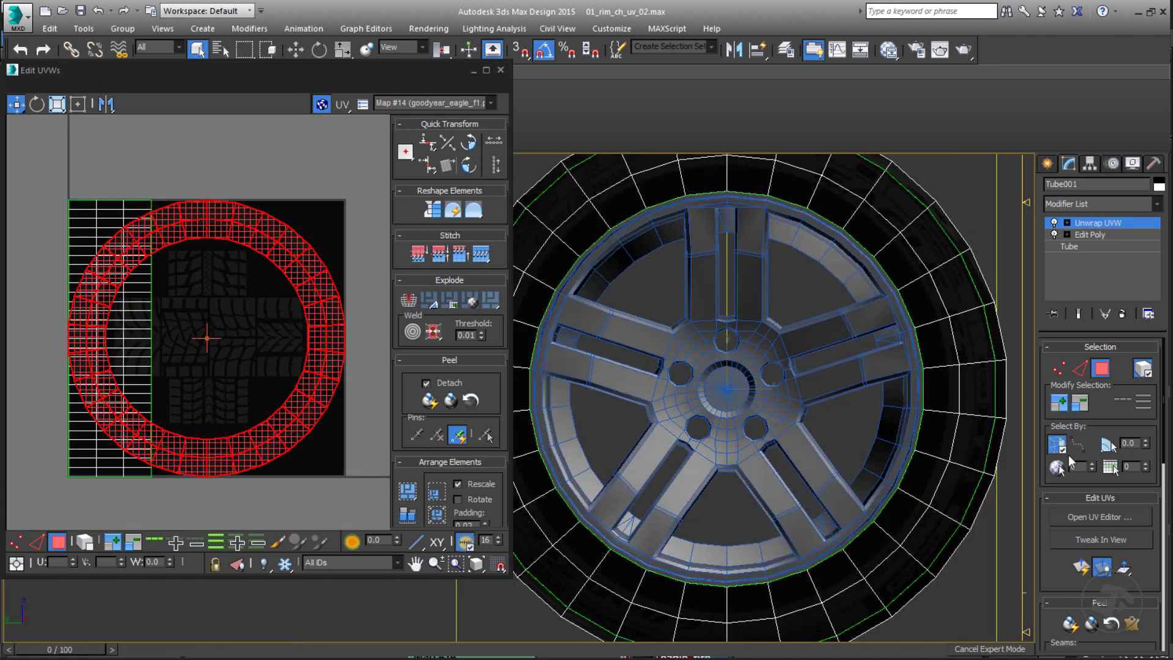
middle_click_drag(856, 391, 836, 436)
scroll(812, 415, "down", 3)
middle_click_drag(785, 399, 781, 374)
left_click(1055, 369)
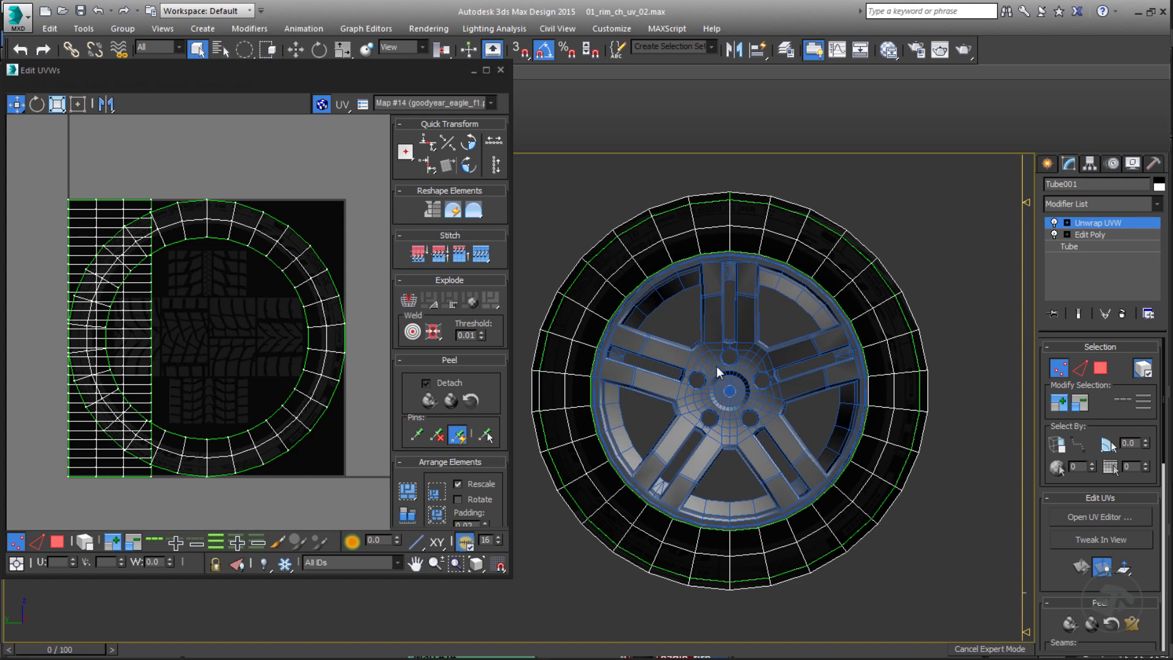
left_click_drag(716, 366, 652, 243)
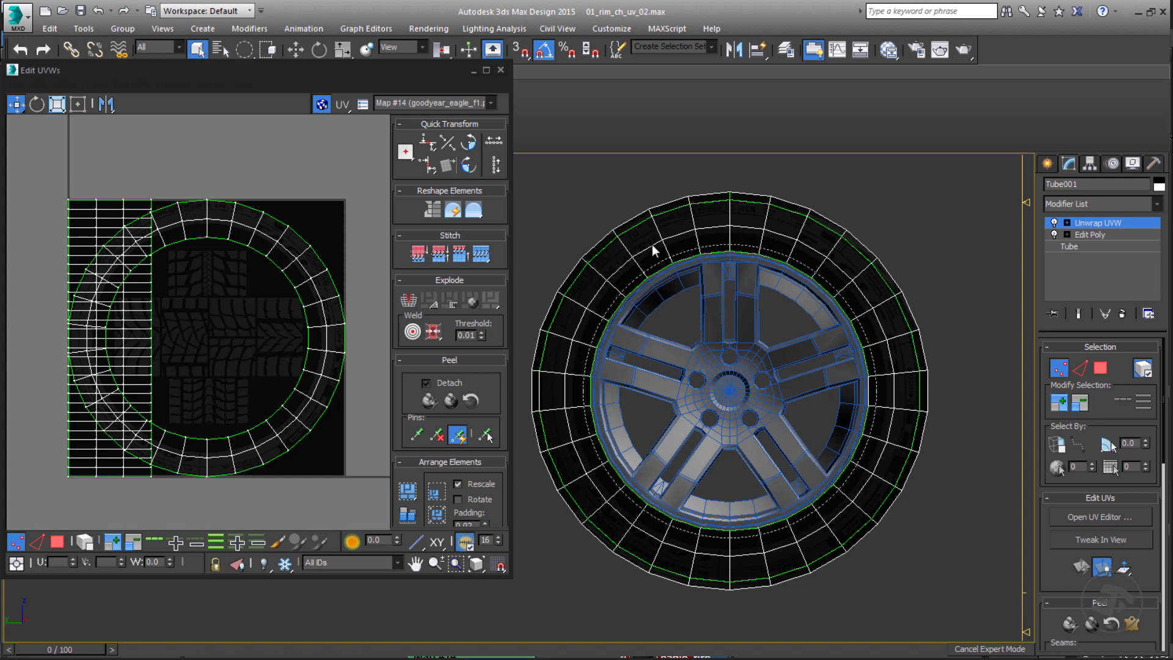
left_click_drag(651, 243, 651, 243)
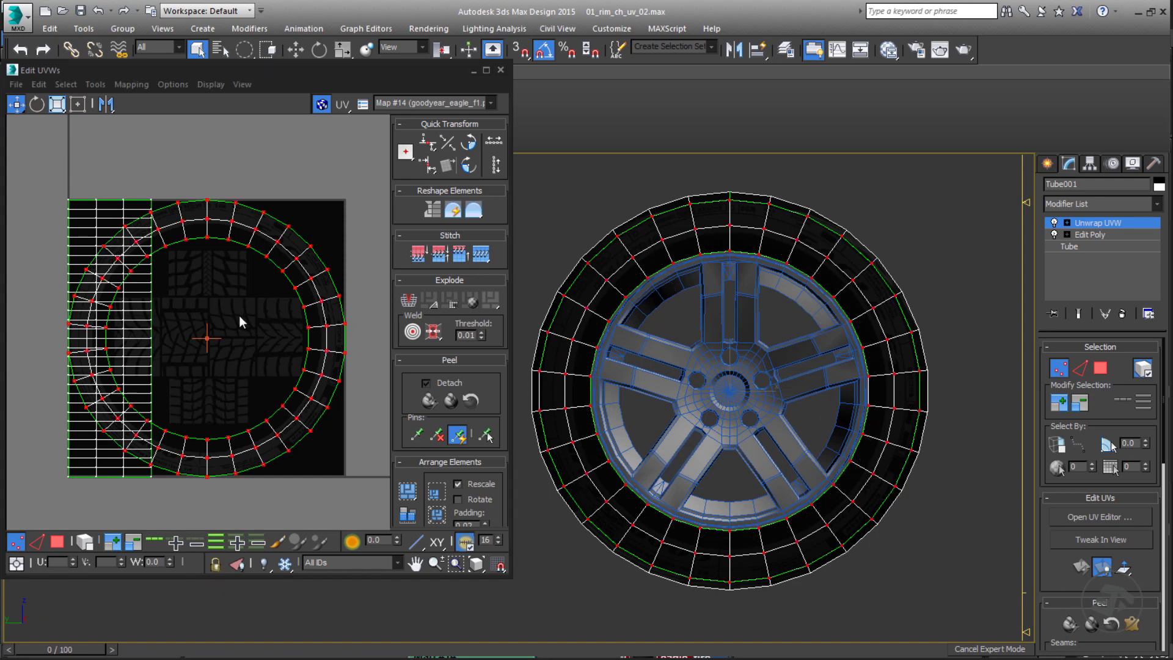
scroll(234, 308, "up", 2)
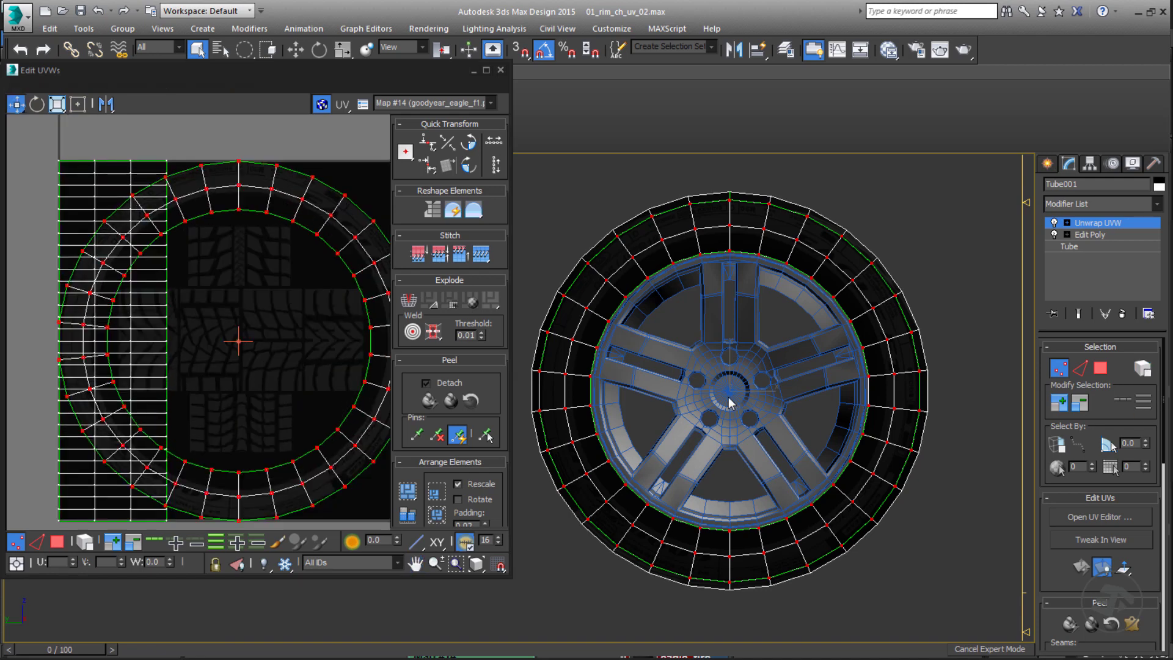
left_click_drag(731, 398, 676, 228)
Step: Try enlarging the UVs of the two inner sidewall rings together, and those of the innermost ring alone
left_click(57, 104)
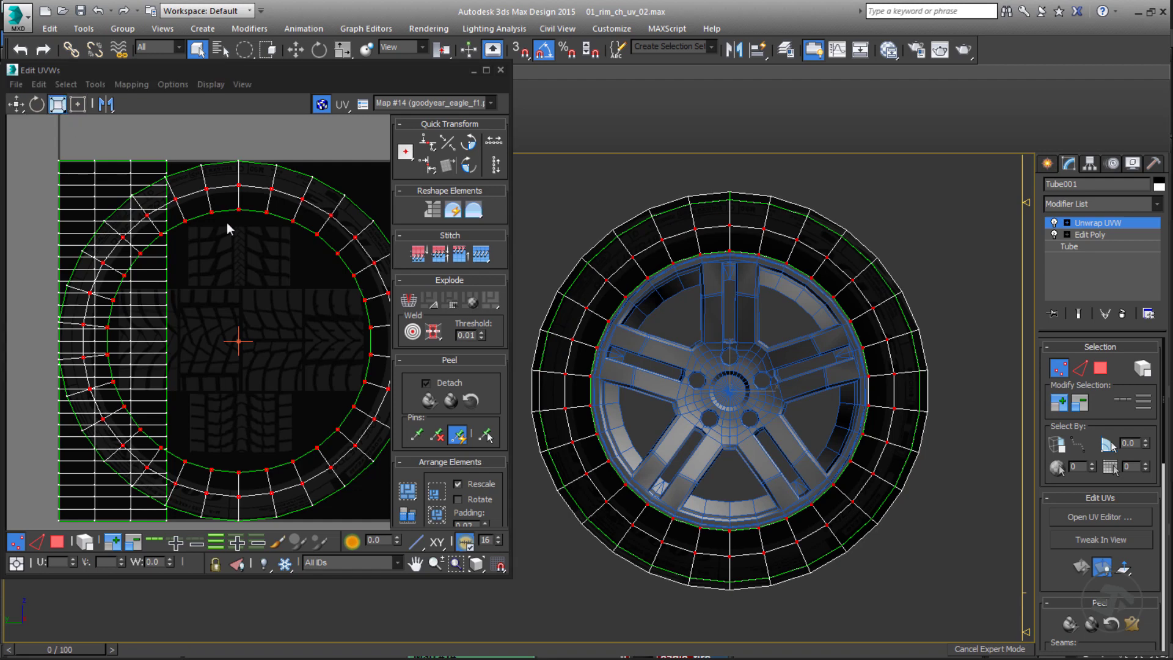
left_click_drag(230, 230, 236, 199)
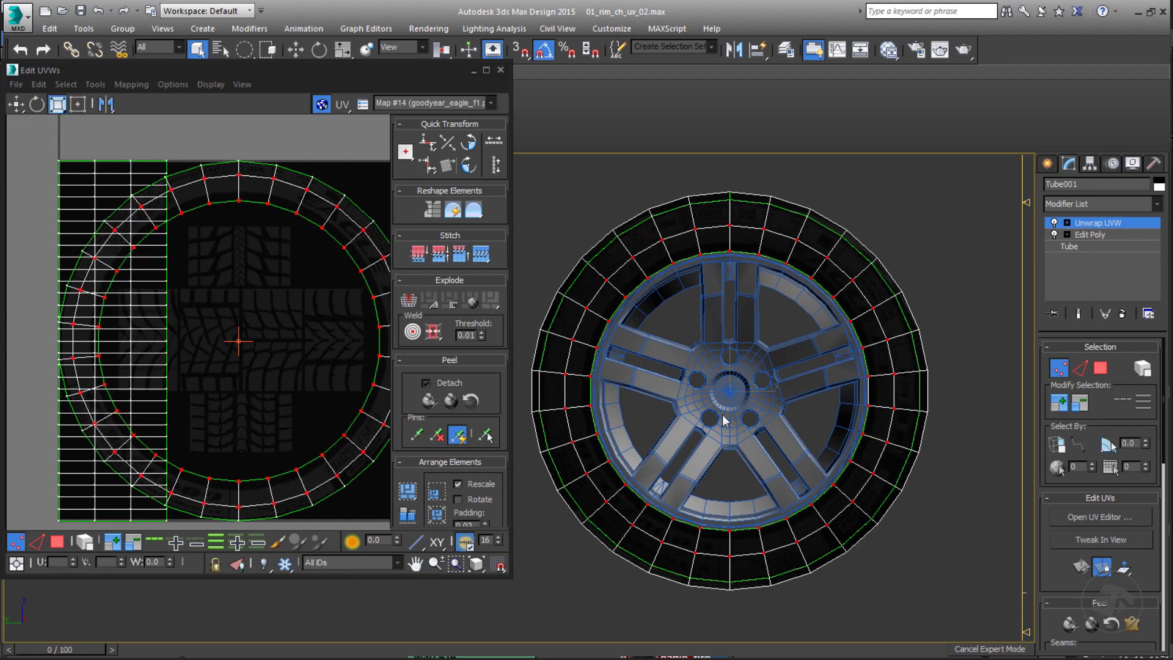
left_click_drag(729, 396, 638, 252)
left_click_drag(264, 207, 264, 197)
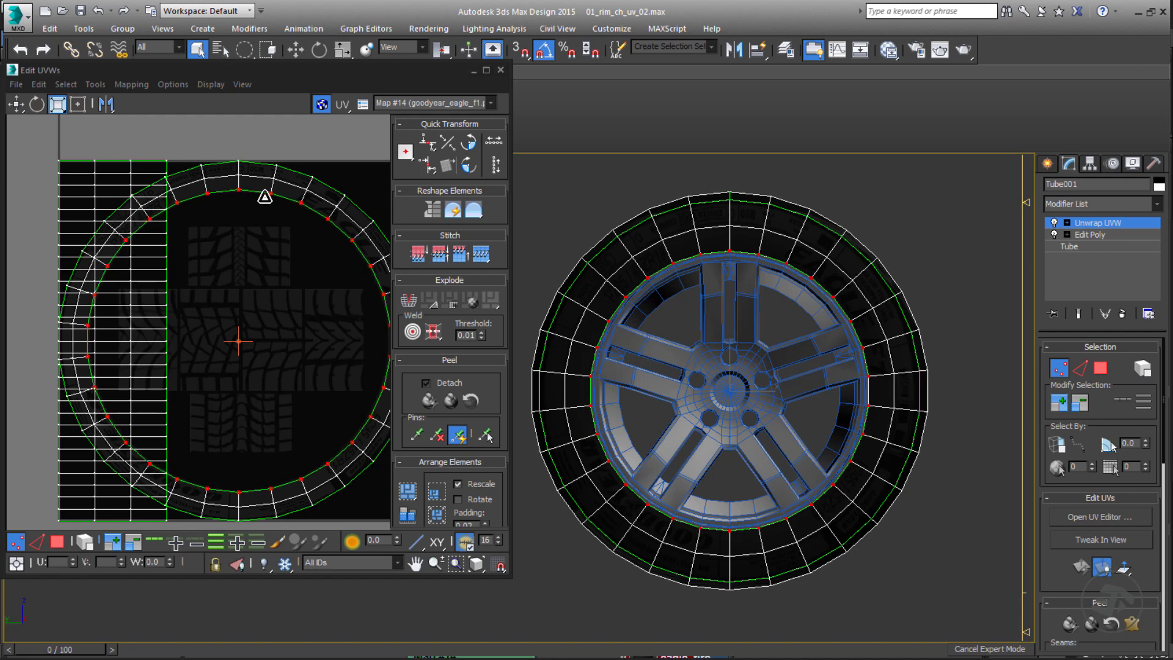
scroll(740, 251, "up", 2)
scroll(774, 290, "down", 1)
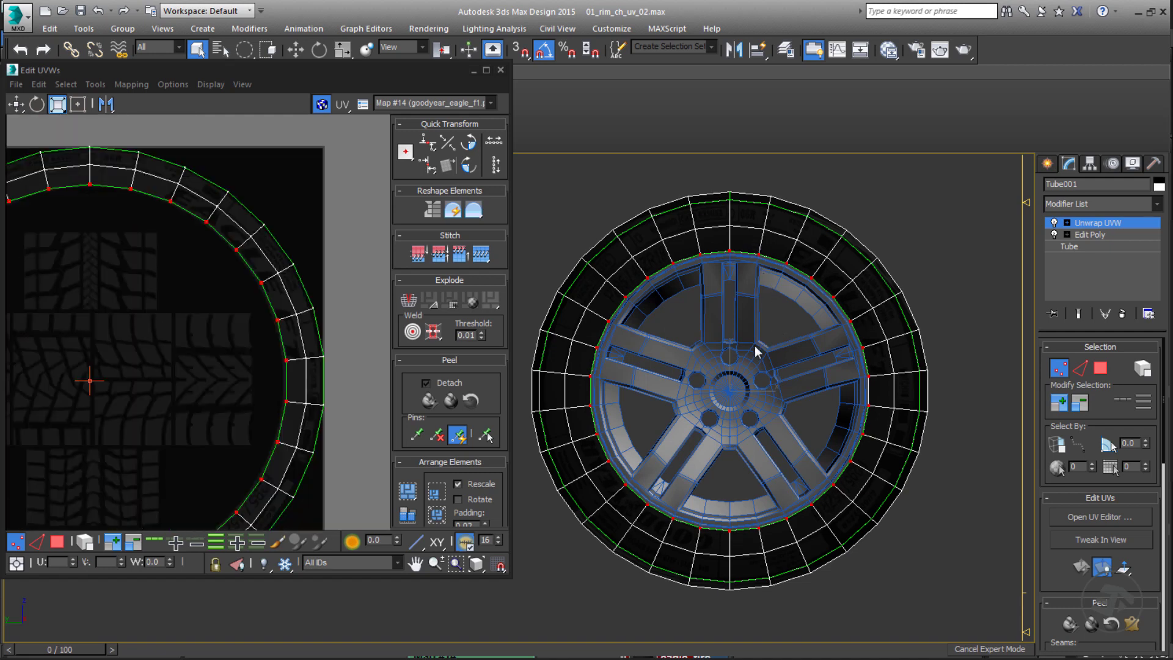
scroll(196, 339, "down", 4)
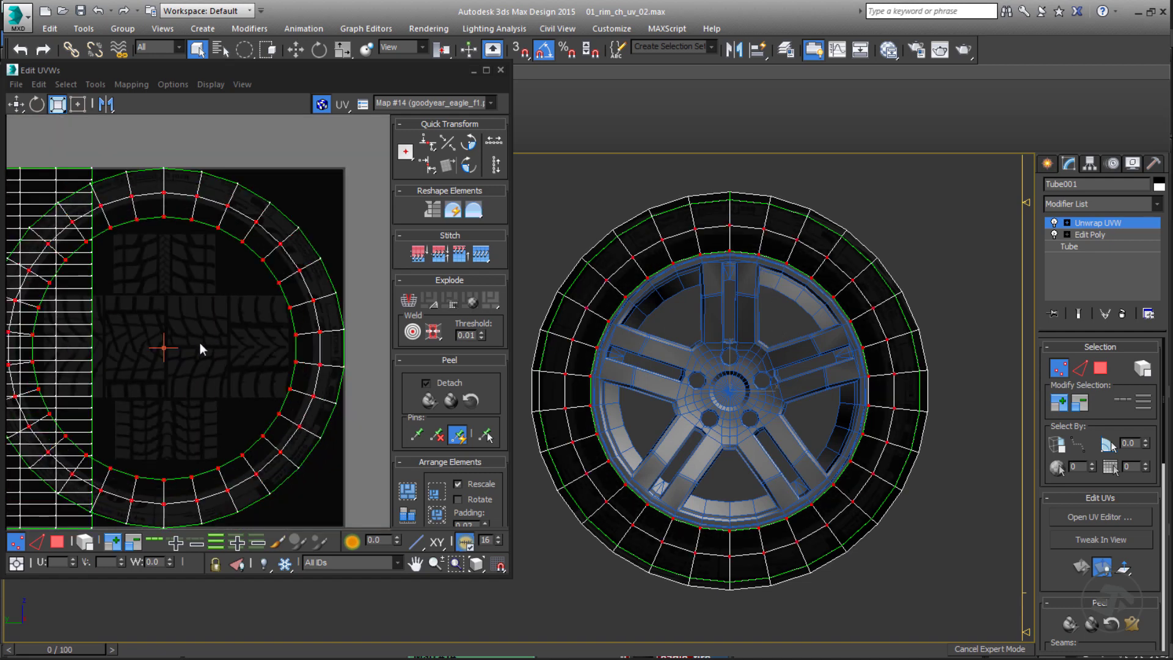
Step: Select the sidewall's innermost vertex ring with a circular region and scale its UVs outward towards the inner edge of the tire lettering
scroll(200, 351, "down", 2)
scroll(199, 353, "up", 1)
middle_click_drag(199, 353, 235, 322)
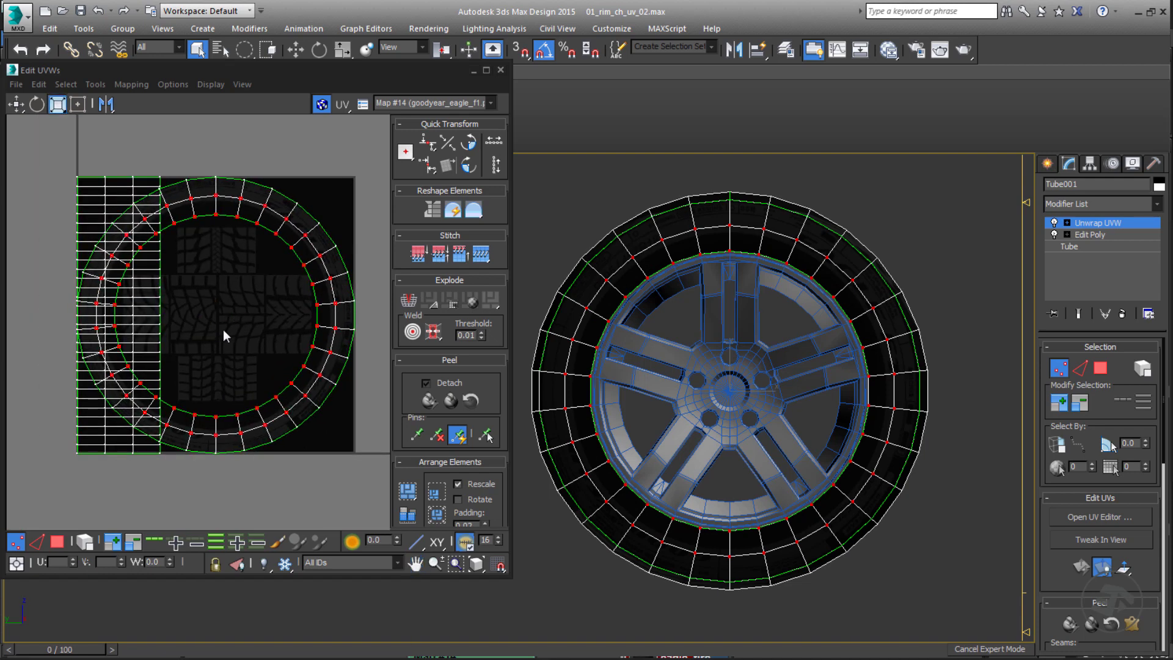
left_click_drag(726, 388, 648, 248)
left_click_drag(275, 232, 274, 221)
middle_click_drag(731, 321, 732, 341)
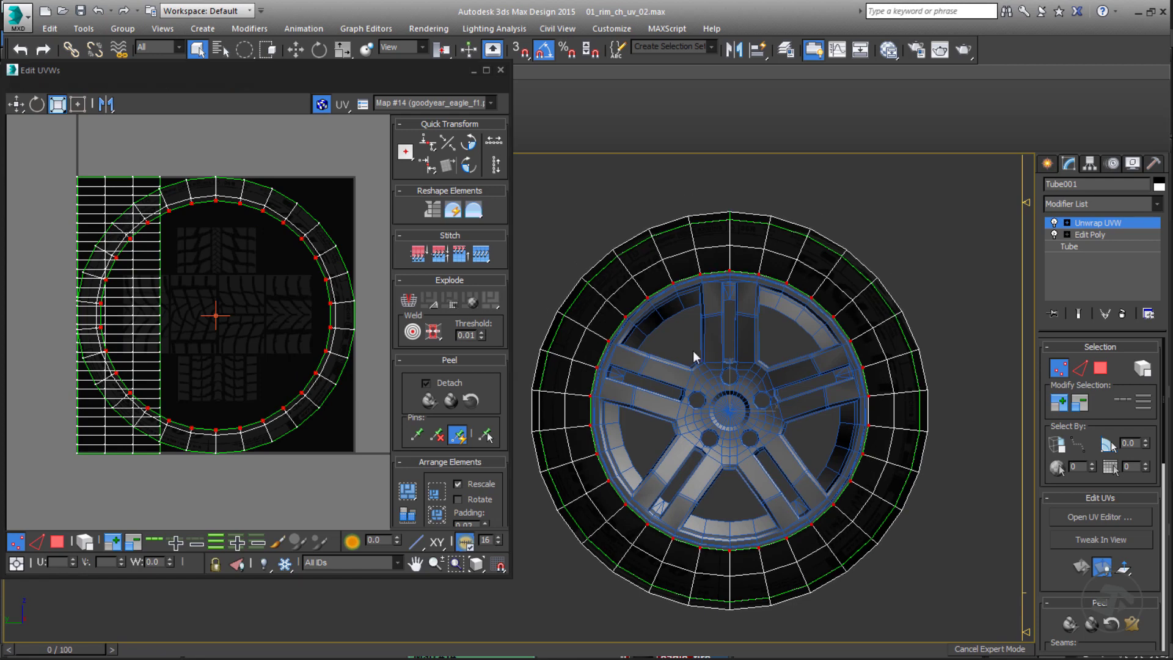
Step: Scale the innermost sidewall UV ring slightly back inward and the middle ring slightly outward to match the texture
scroll(753, 314, "up", 1)
scroll(751, 315, "down", 2)
scroll(398, 233, "up", 2)
middle_click_drag(343, 273, 234, 277)
scroll(235, 277, "up", 2)
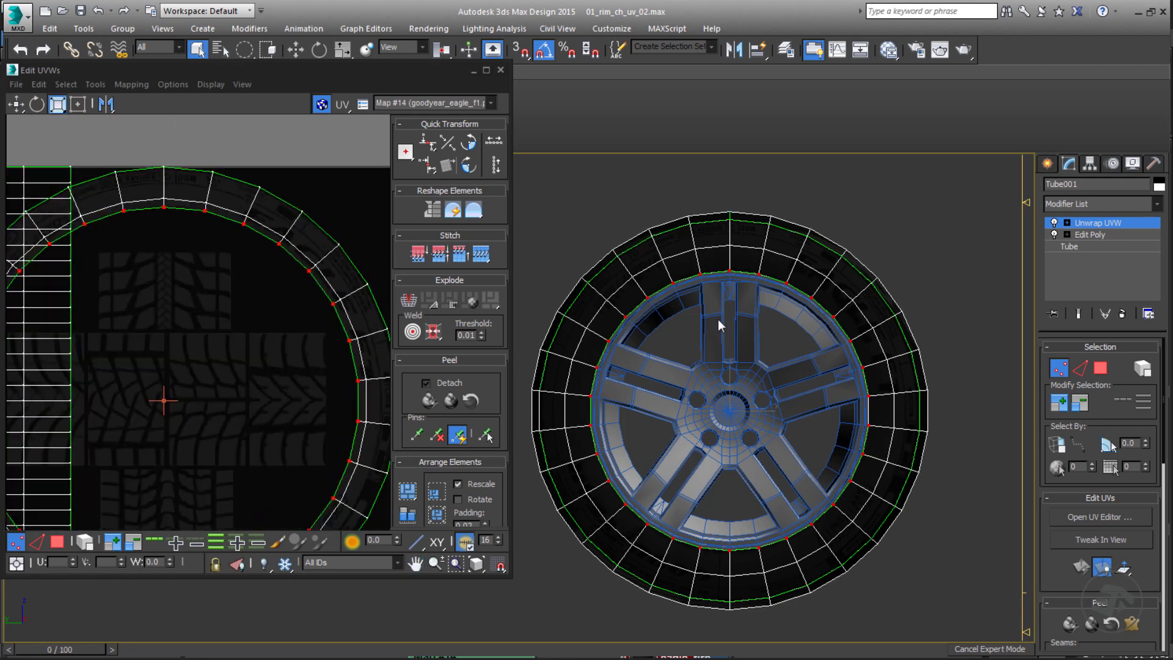
scroll(798, 345, "up", 2)
left_click_drag(264, 267, 258, 274)
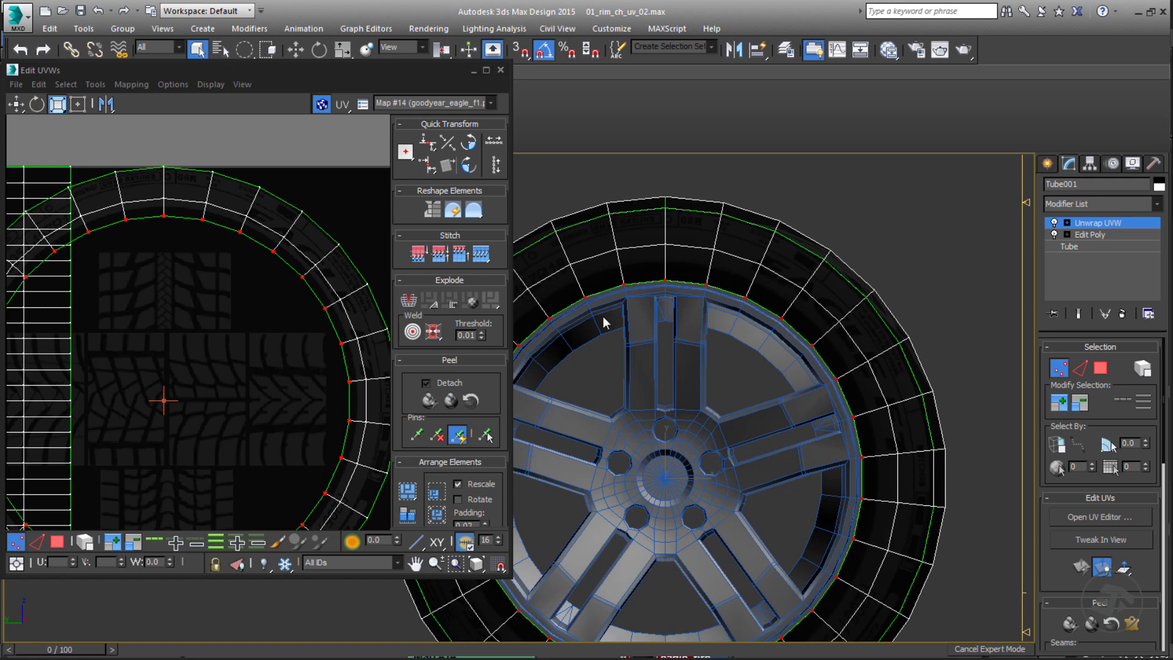
left_click_drag(665, 481, 518, 235)
mouse_move(246, 218)
left_mouse_down()
mouse_move(248, 200)
mouse_move(253, 213)
left_mouse_up()
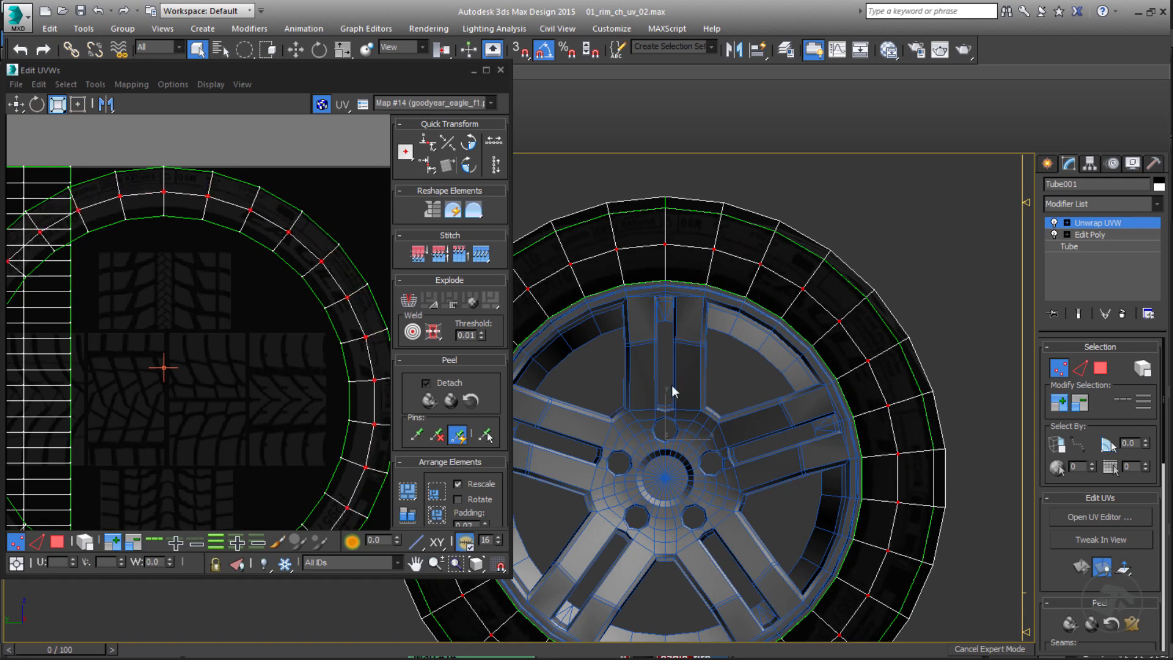
Step: Render the perspective view from two angles to check the sidewall texture, and close the rendered frame
middle_click_drag(671, 391, 790, 395, "alt")
key("shift+q")
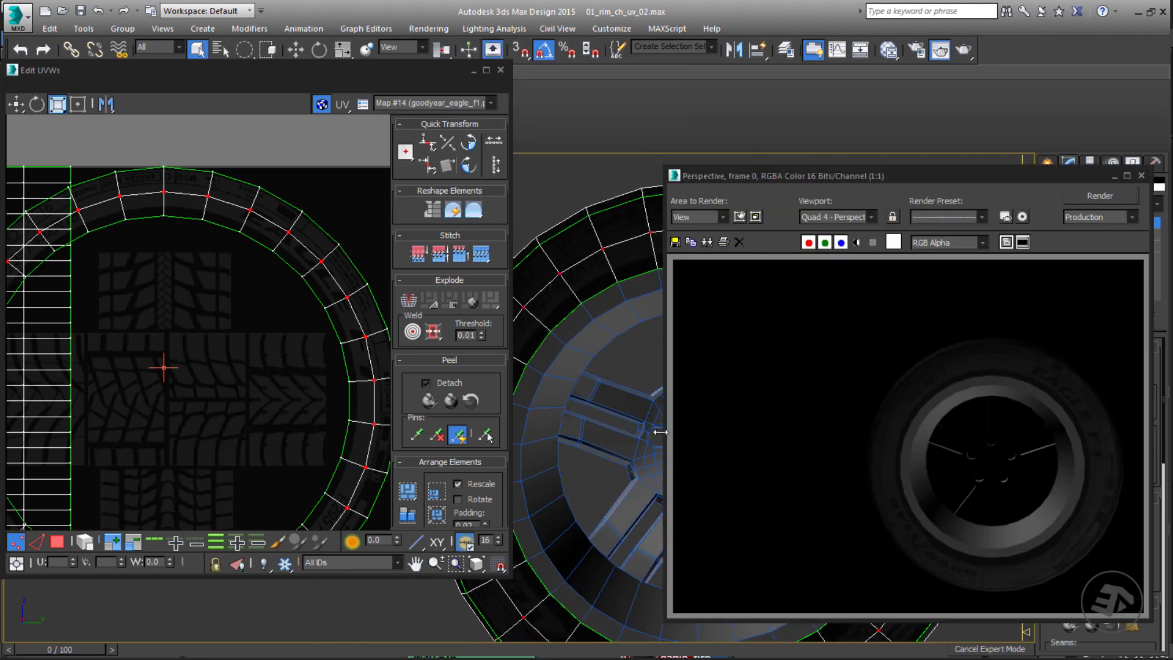
mouse_move(603, 425)
middle_mouse_down("alt")
mouse_move(640, 437)
mouse_move(588, 440)
middle_mouse_up("alt")
key("shift+q")
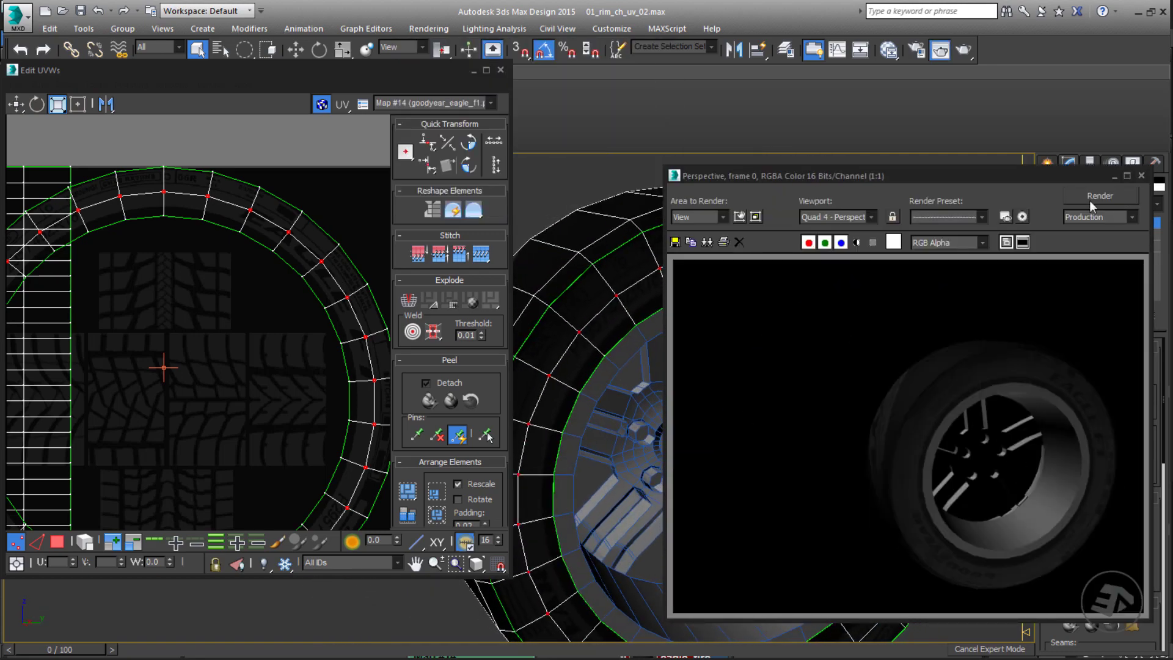
left_click(1142, 176)
Step: Select both sidewalls as UV polygon elements and invert the selection so that only the tread polygons are selected
middle_click_drag(207, 352, 227, 324)
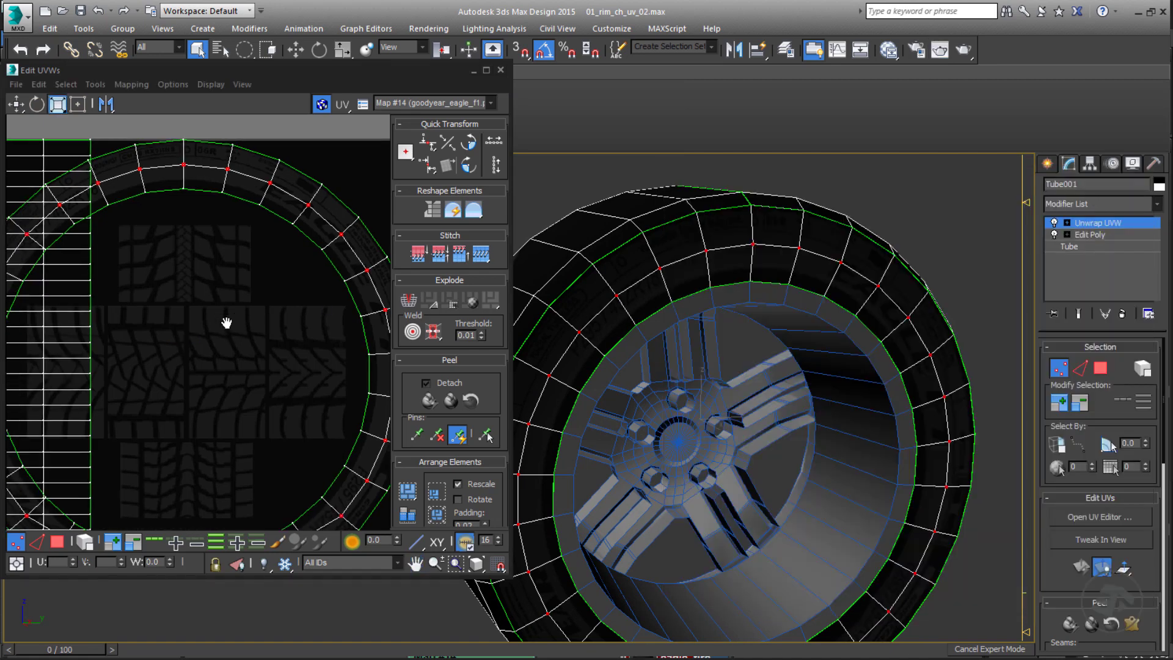
scroll(186, 406, "down", 3)
middle_click_drag(186, 406, 222, 351)
key("3")
left_click_drag(281, 464, 225, 392)
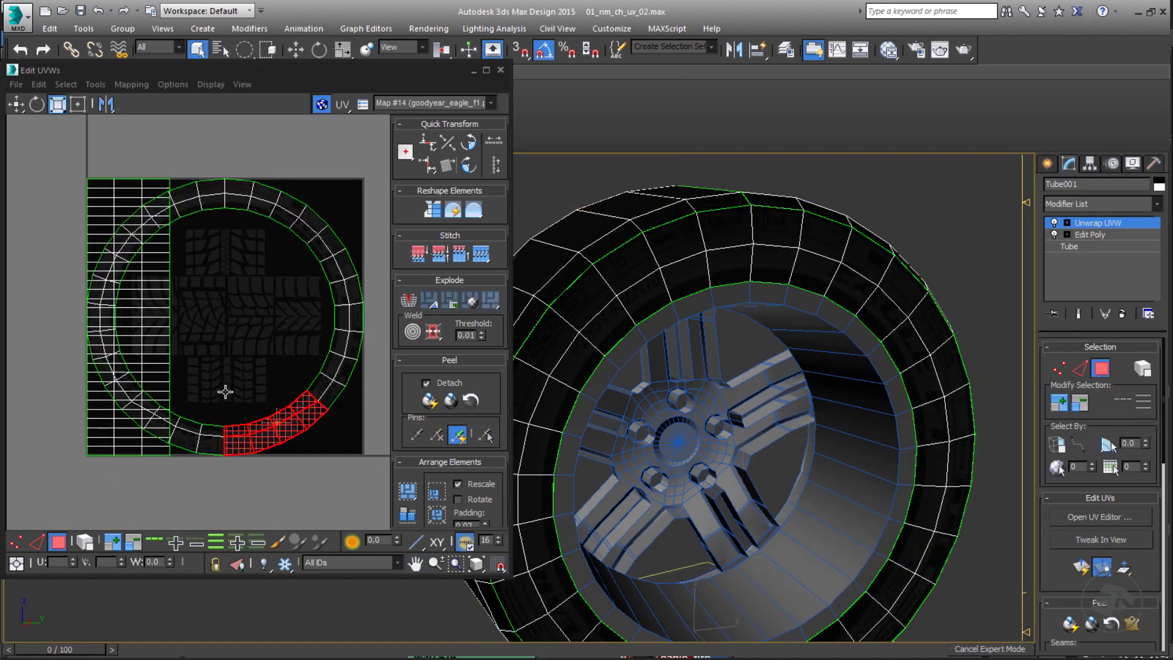
left_click(90, 548)
left_click_drag(273, 446, 218, 376)
key("ctrl+i")
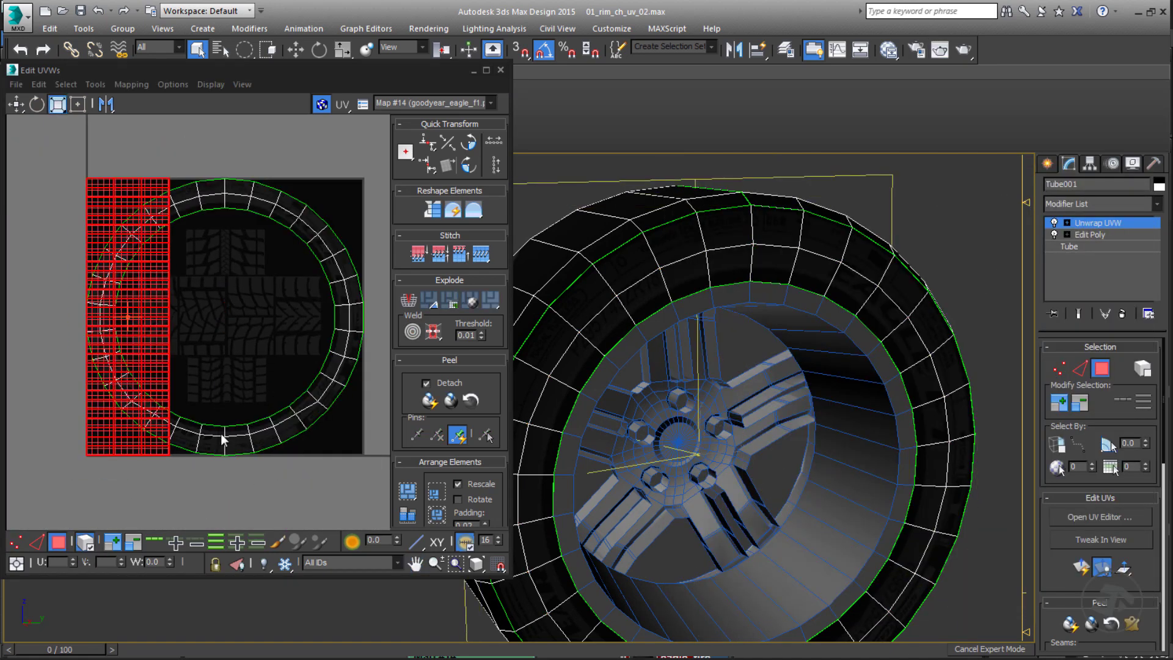
mouse_move(641, 449)
middle_mouse_down("alt")
mouse_move(712, 459)
mouse_move(707, 394)
mouse_move(748, 344)
middle_mouse_up("alt")
key("F3")
key("F3")
Step: Apply a cylindrical projection fitted to the selected tread polygons, and turn off Normalize Map
scroll(1107, 503, "down", 5)
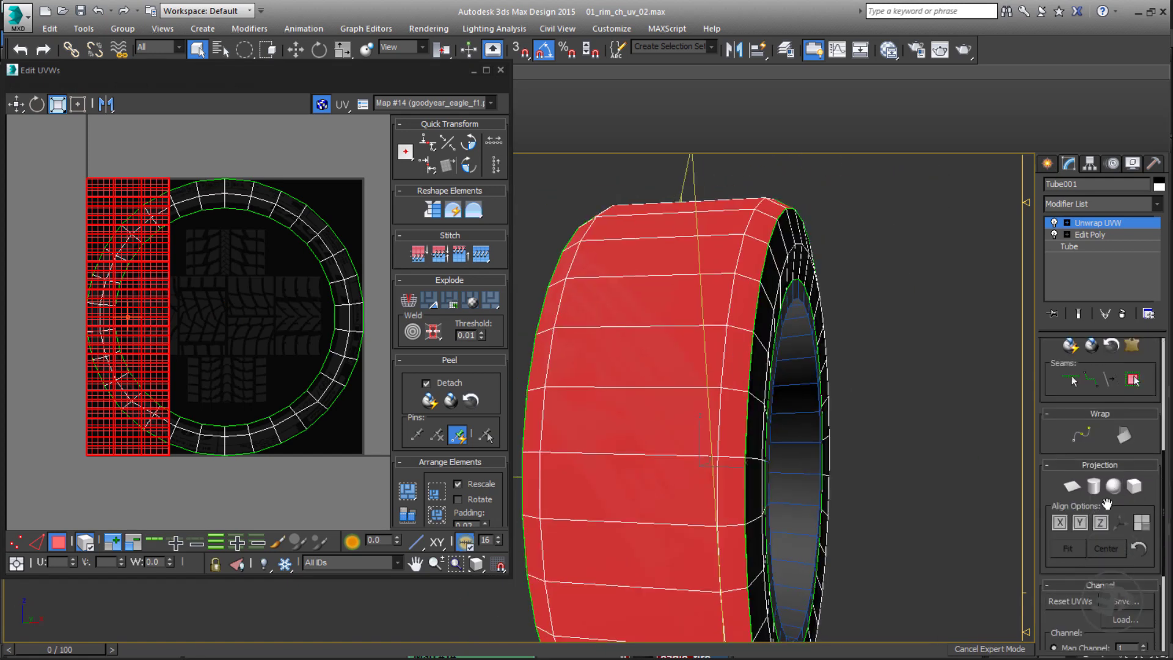
left_click(1094, 486)
left_click(1068, 548)
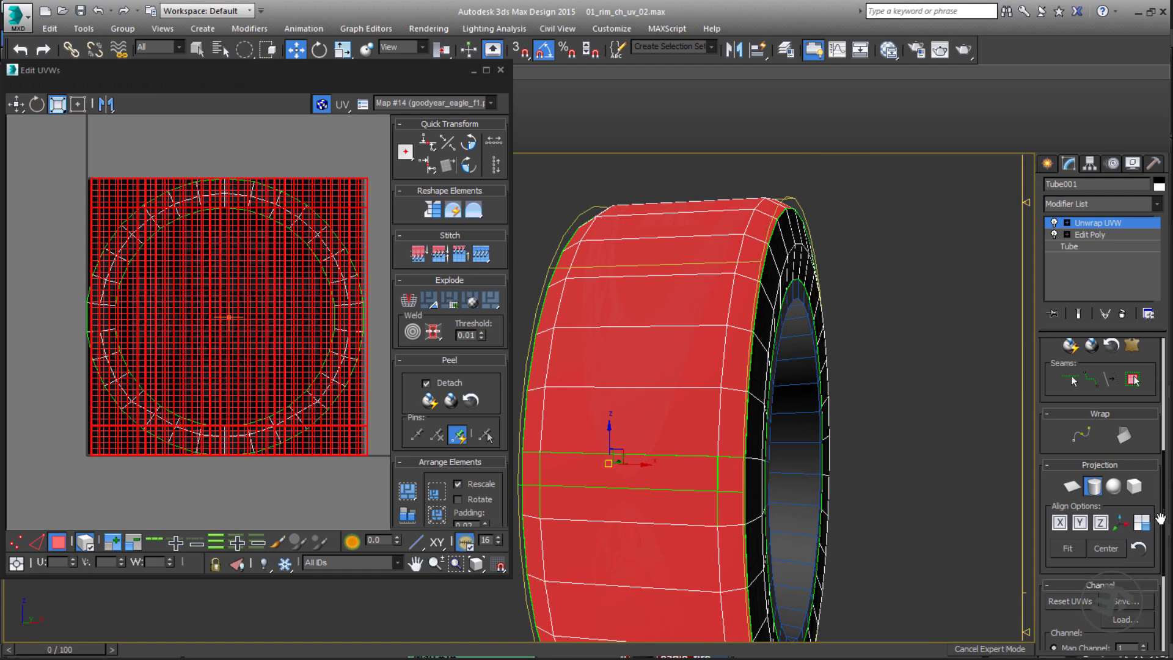
scroll(1093, 611, "down", 3)
left_click(1056, 626)
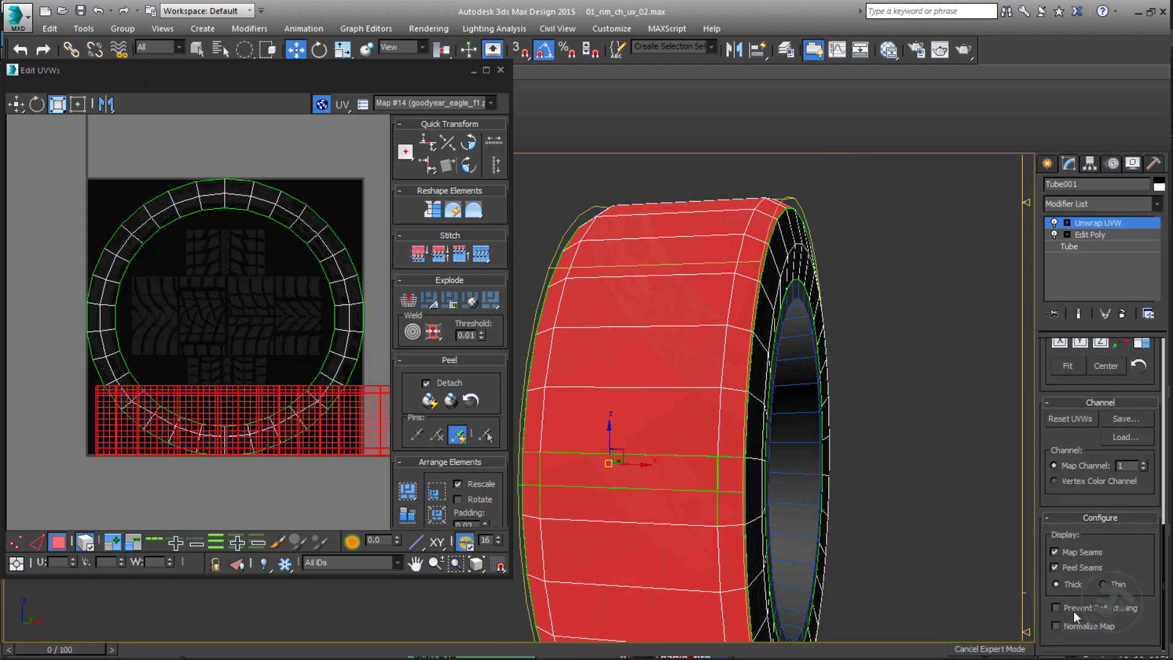
scroll(257, 362, "down", 3)
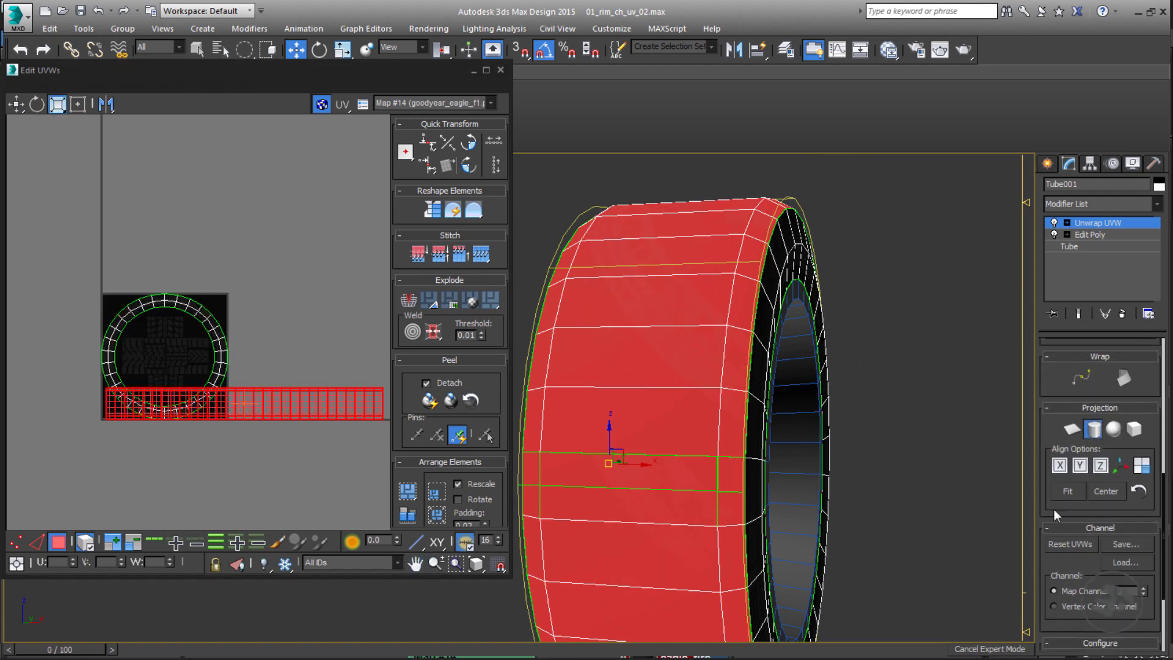
Step: Maximize the UV editor and move the tread's UV strip below the texture square
left_click(486, 70)
scroll(736, 438, "up", 1)
middle_click_drag(735, 438, 738, 376)
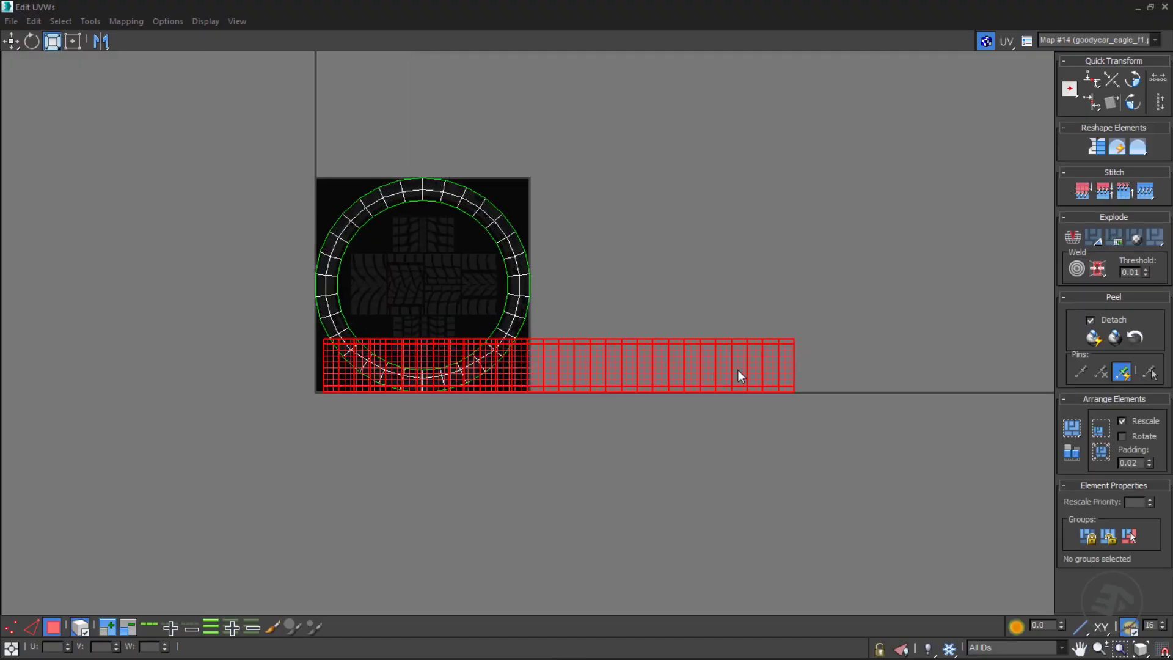
key("w")
left_click_drag(732, 374, 741, 470)
scroll(794, 491, "up", 2)
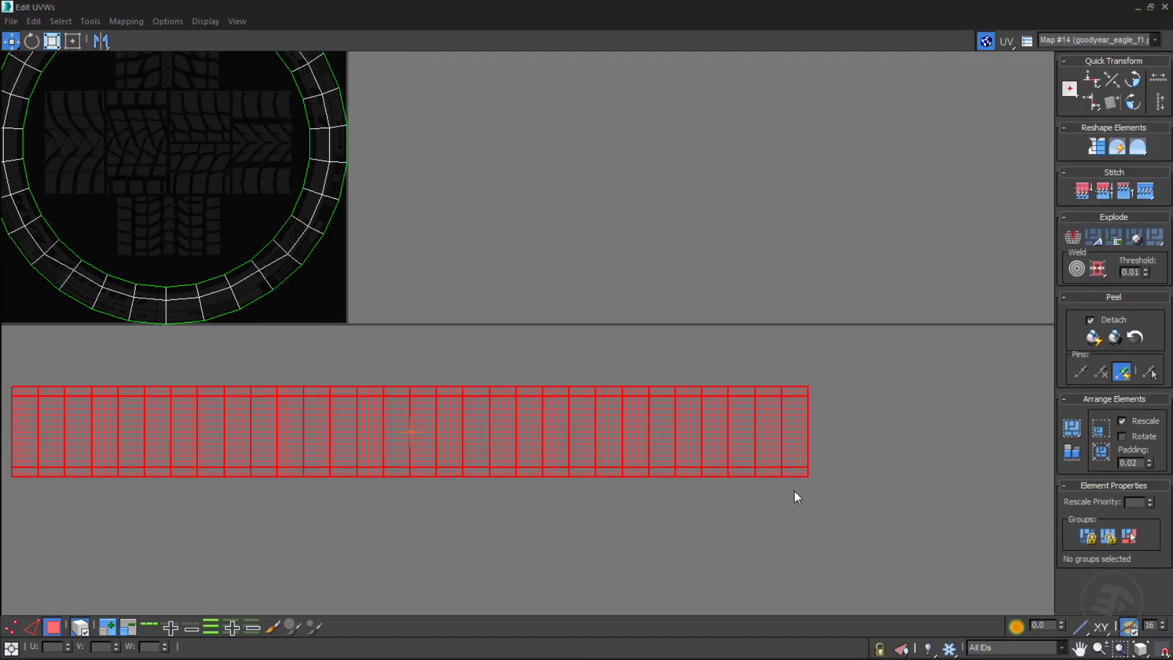
scroll(794, 491, "down", 1)
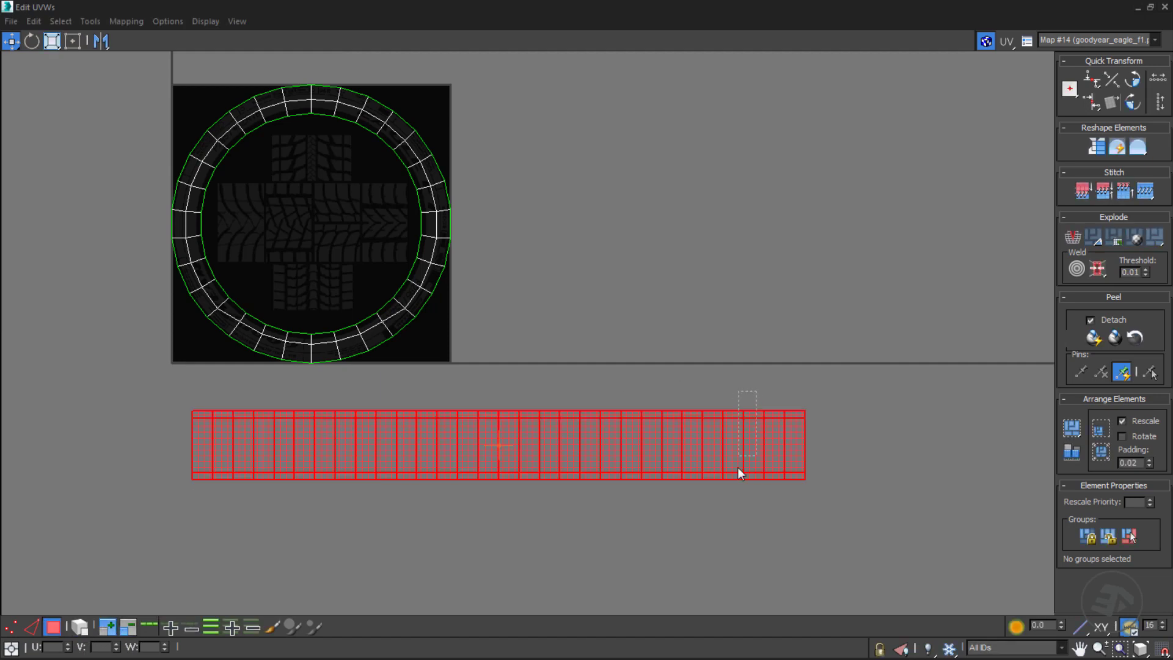
Step: Select every other two-column block of the tread strip and move these blocks down into a separate row
left_click_drag(738, 466, 739, 464)
left_click_drag(656, 507, 657, 504, "ctrl")
left_click_drag(589, 400, 573, 488, "ctrl")
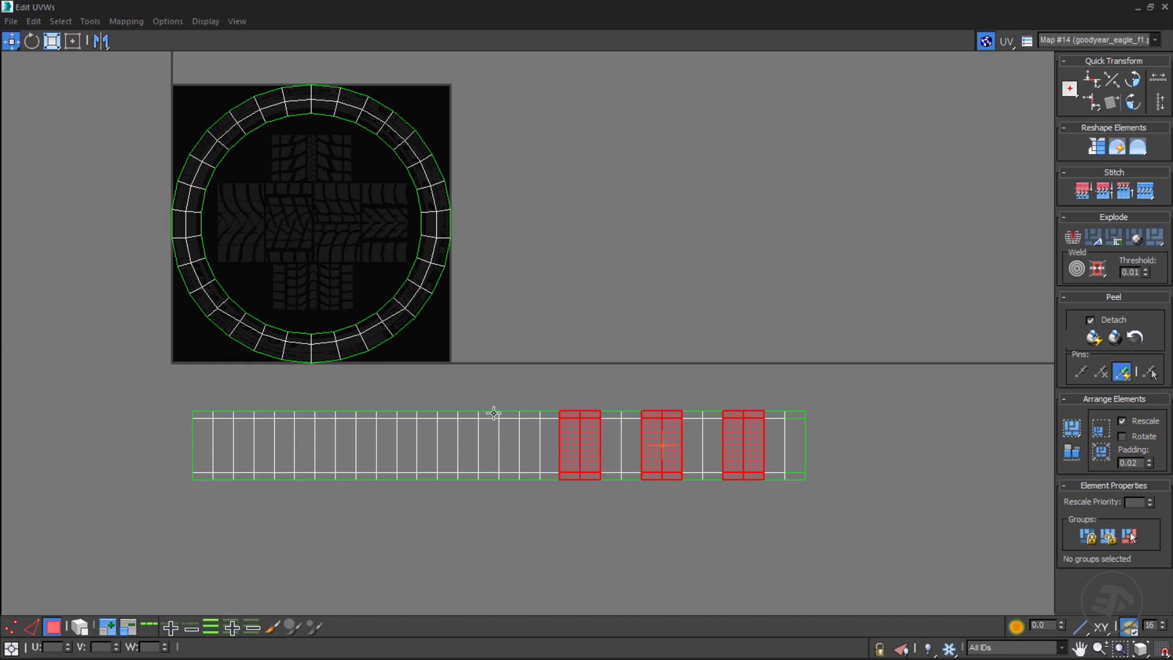
left_click_drag(420, 401, 407, 490, "ctrl")
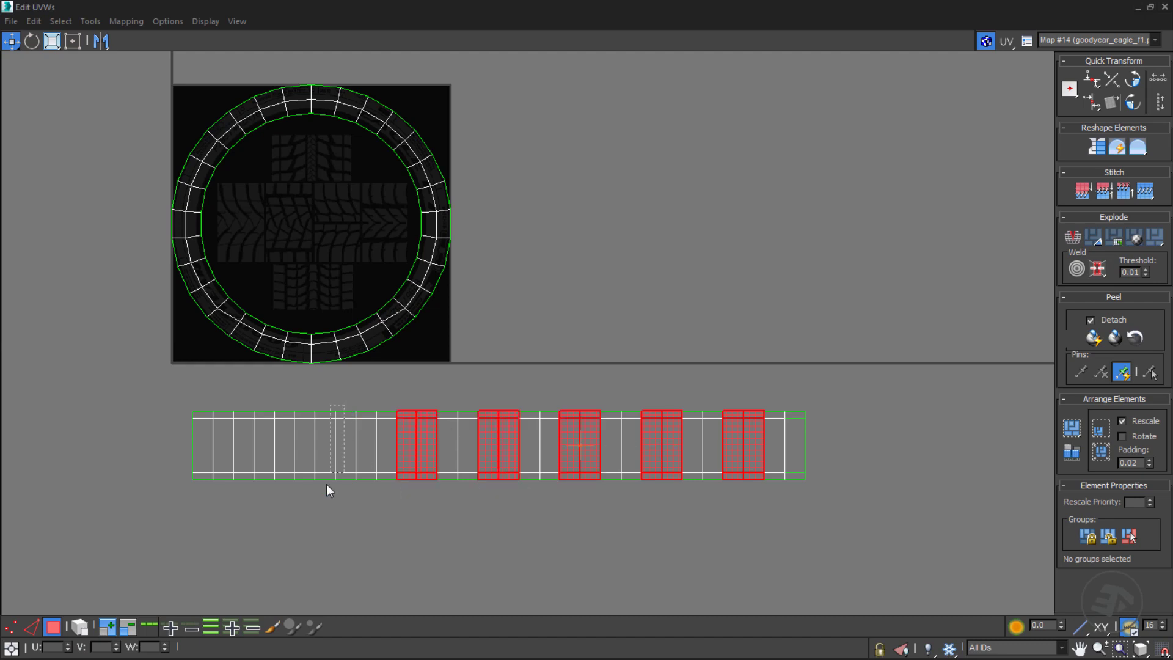
left_click_drag(327, 485, 326, 487, "ctrl")
left_click_drag(244, 483, 245, 486, "ctrl")
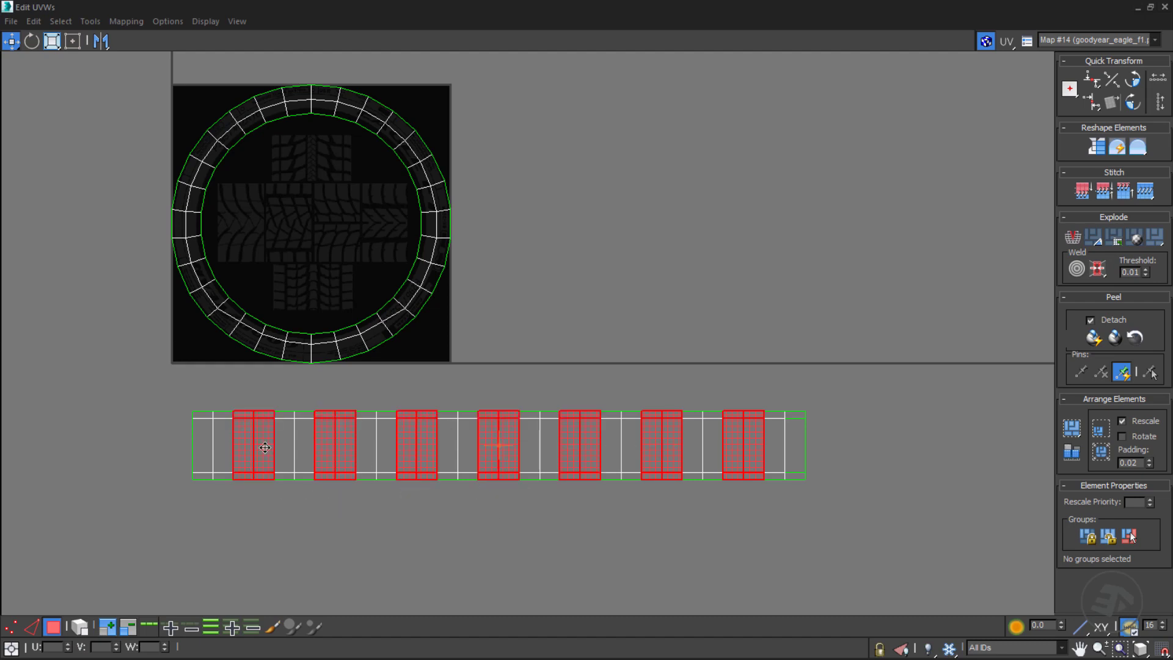
left_click_drag(335, 446, 310, 534)
Step: In vertex mode, start stacking the tread blocks by moving groups from the strip's far end onto neighbouring blocks
middle_click_drag(768, 496, 751, 413)
key("1")
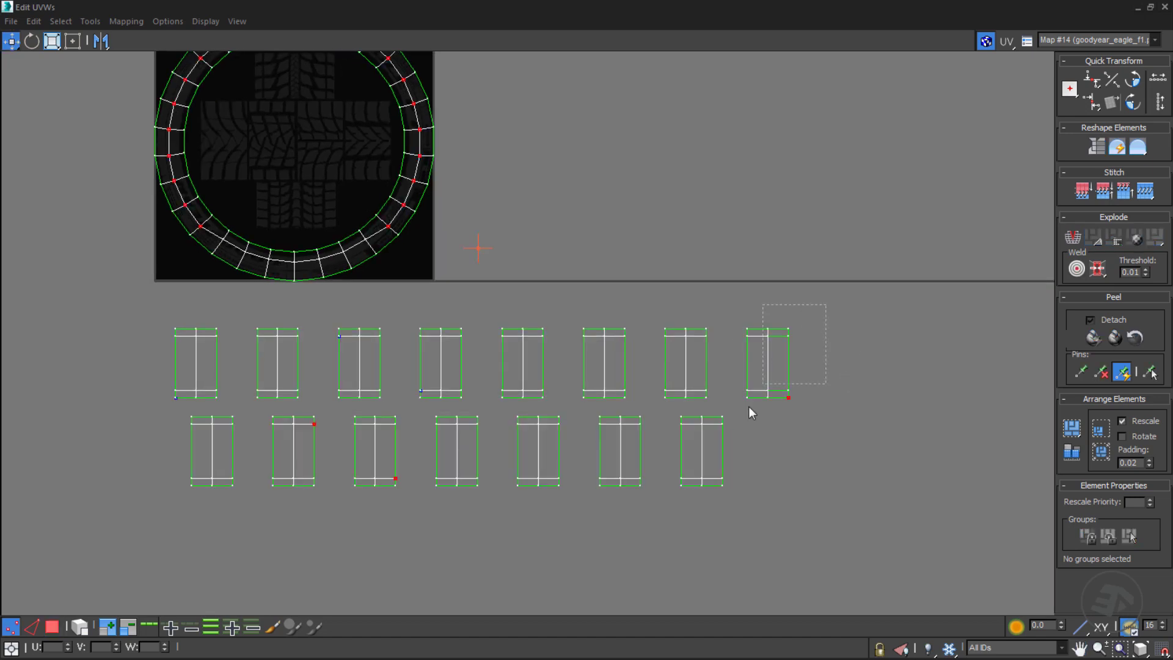
left_click_drag(780, 404, 580, 514)
left_click_drag(638, 487, 619, 396)
scroll(620, 396, "up", 2)
middle_click_drag(625, 397, 733, 329)
left_click_drag(778, 182, 460, 331)
left_click_drag(479, 192, 384, 343)
left_click_drag(460, 329, 348, 475)
middle_click_drag(347, 475, 720, 445)
Step: Snap the remaining tread blocks onto one another until all of them overlap as a single UV block
left_click_drag(781, 321, 647, 492)
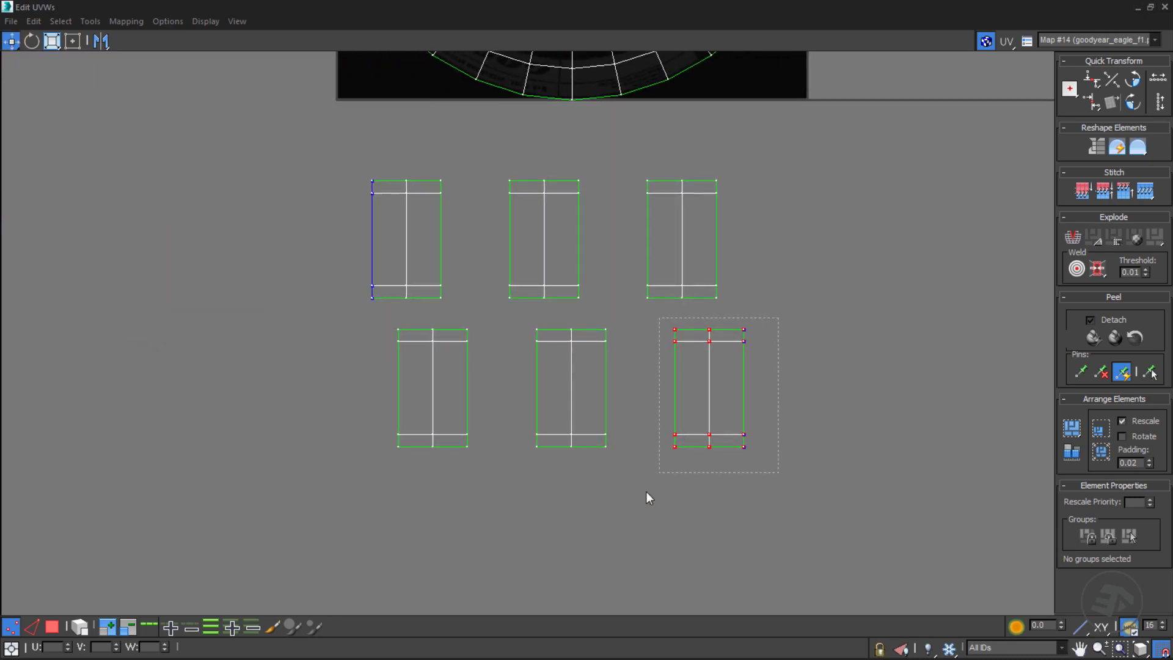
left_click_drag(743, 446, 441, 298)
middle_click_drag(504, 293, 530, 493)
middle_click_drag(574, 458, 565, 543)
scroll(587, 356, "down", 2)
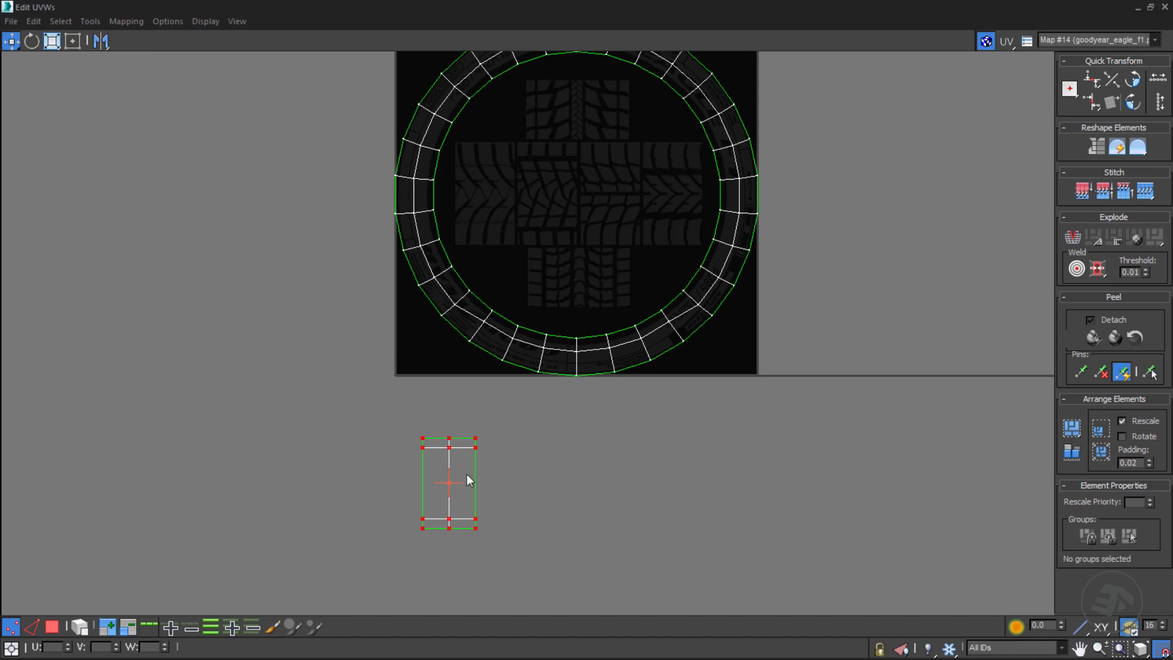
Step: Move the stacked tread block onto the third tread pattern in the middle row of the texture
left_click_drag(427, 451, 634, 199)
middle_click_drag(634, 198, 572, 244)
scroll(573, 245, "up", 2)
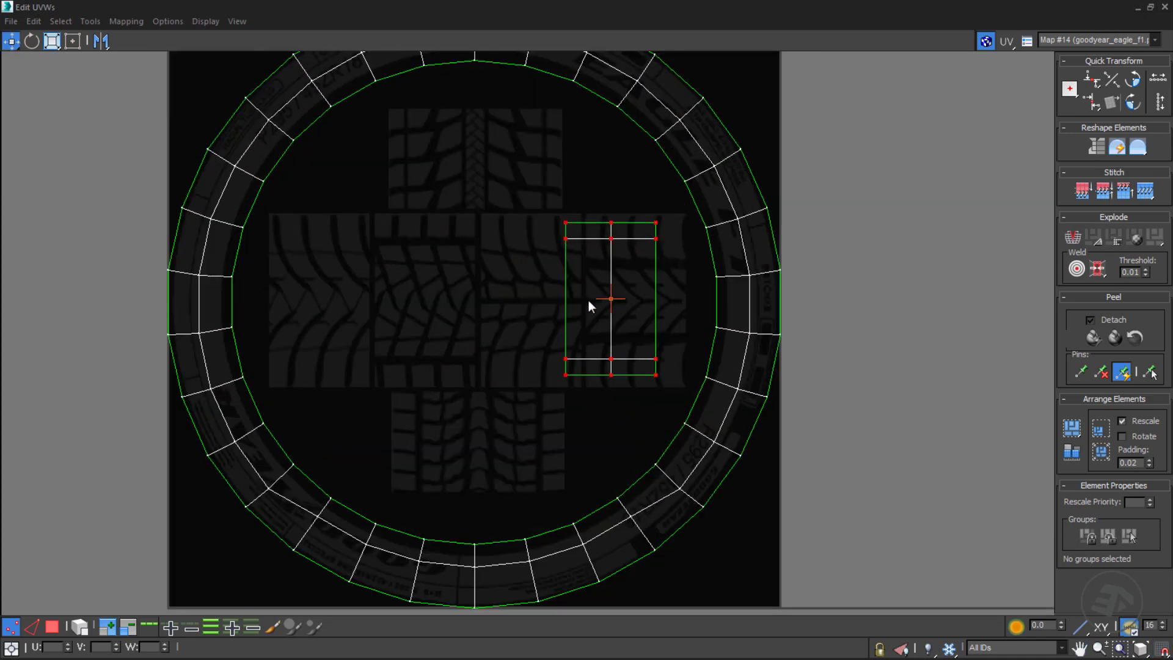
left_click_drag(614, 236, 532, 238)
scroll(533, 238, "up", 1)
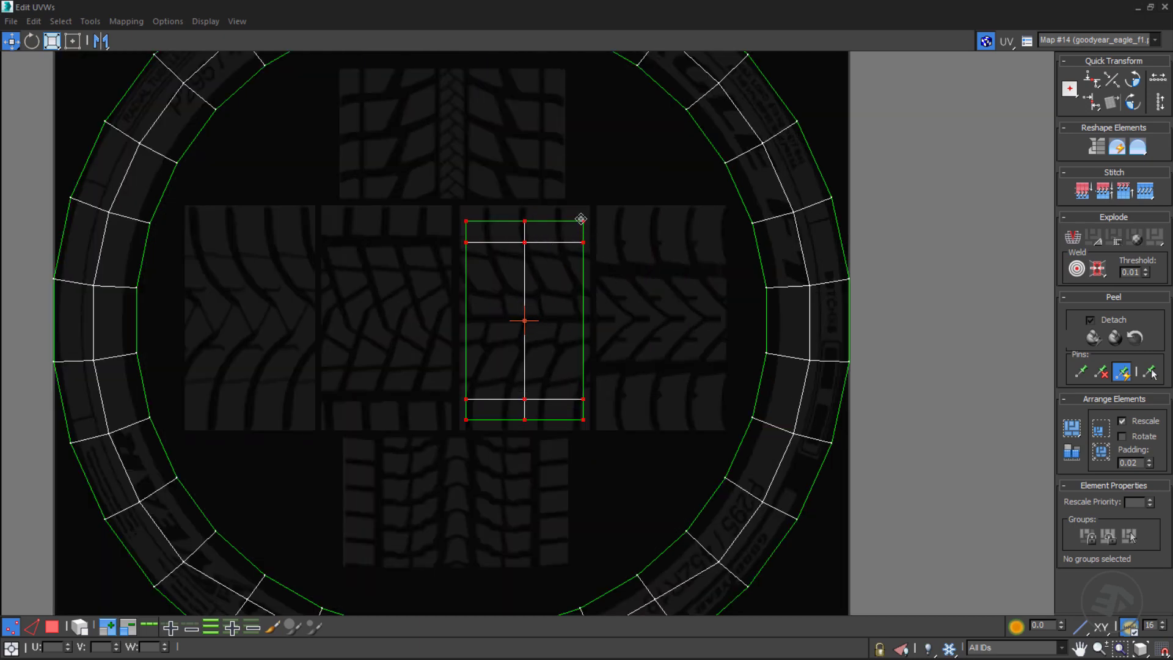
Step: Resize the stacked tread block with the Freeform gizmo to fit the third pattern's full height and align its sides with the tread grooves
left_click(72, 40)
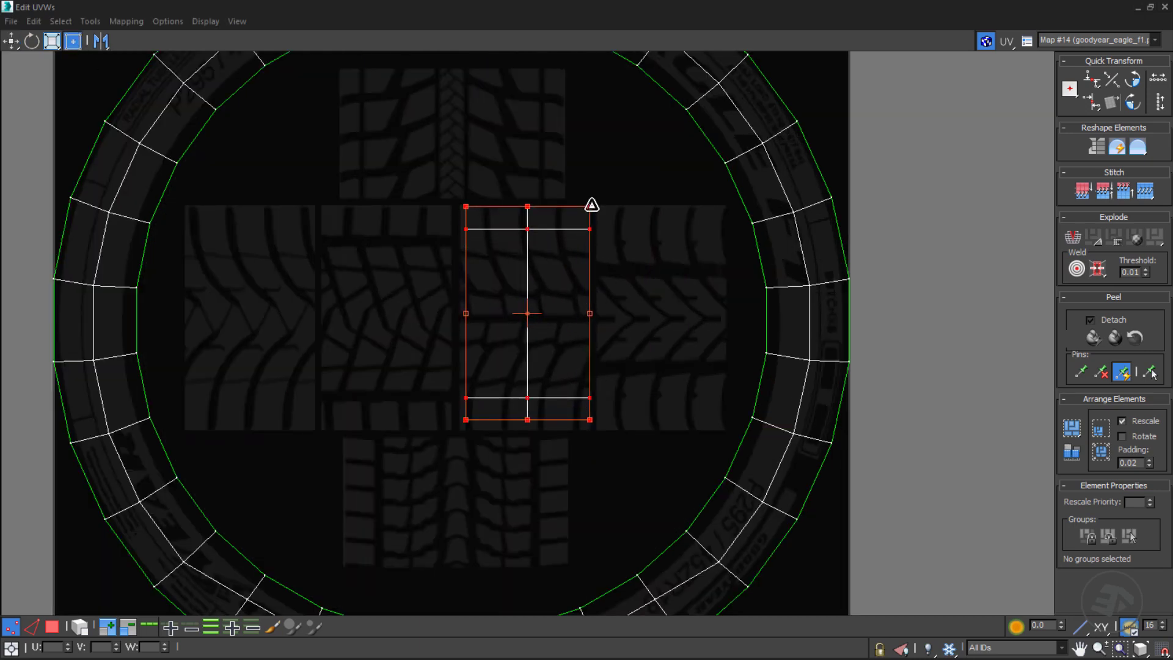
scroll(544, 424, "up", 2)
left_click_drag(612, 419, 610, 437)
scroll(570, 450, "up", 2)
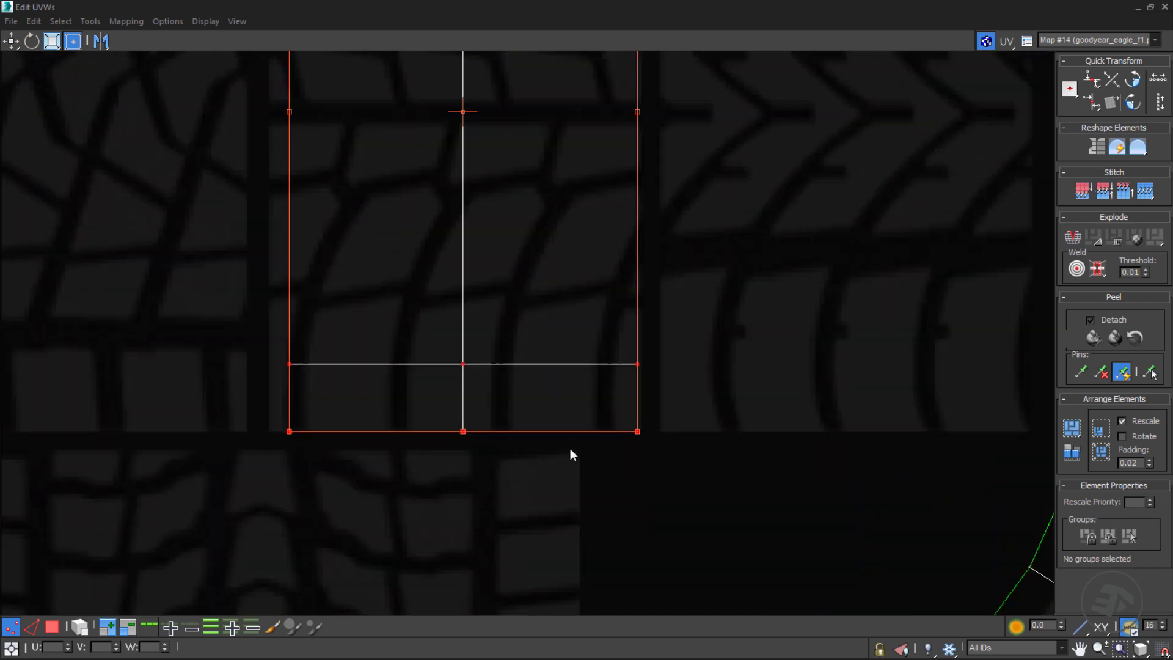
left_click_drag(204, 425, 228, 425)
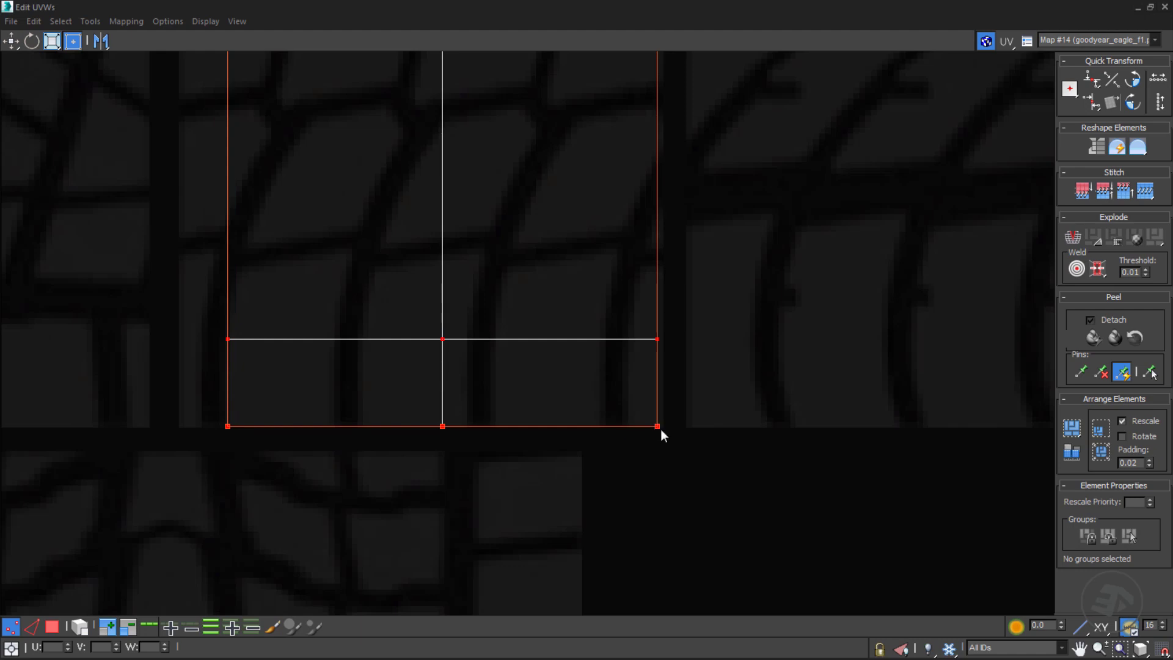
left_click_drag(659, 429, 608, 428)
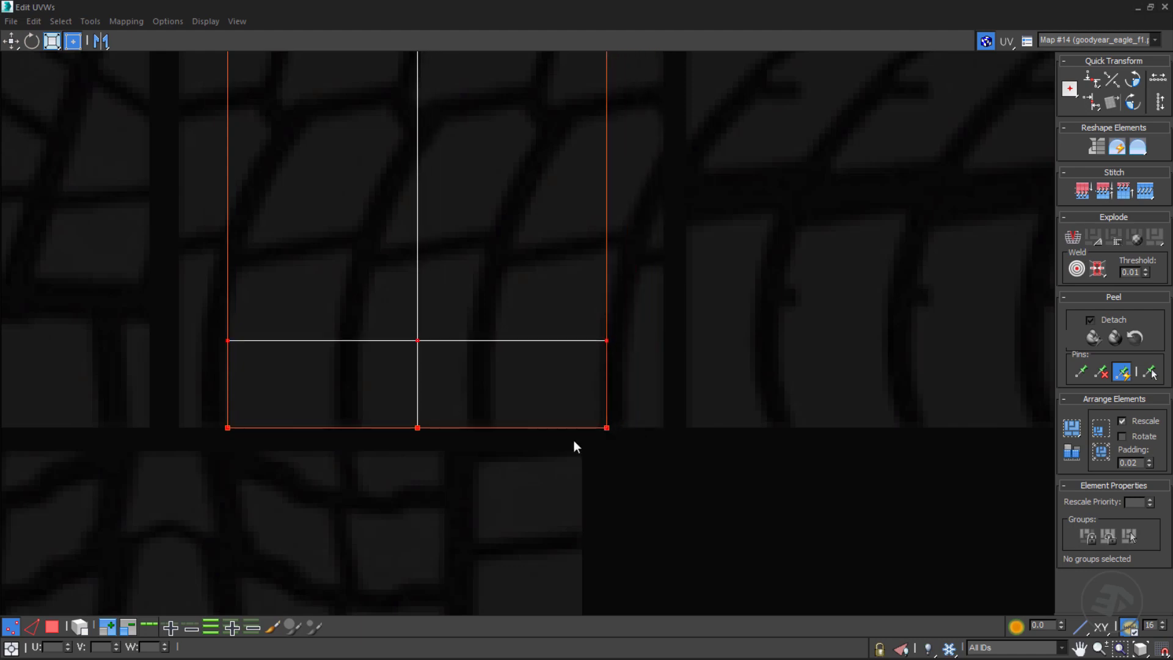
left_click_drag(231, 423, 201, 422)
middle_click_drag(452, 378, 458, 479)
middle_click_drag(472, 350, 465, 497)
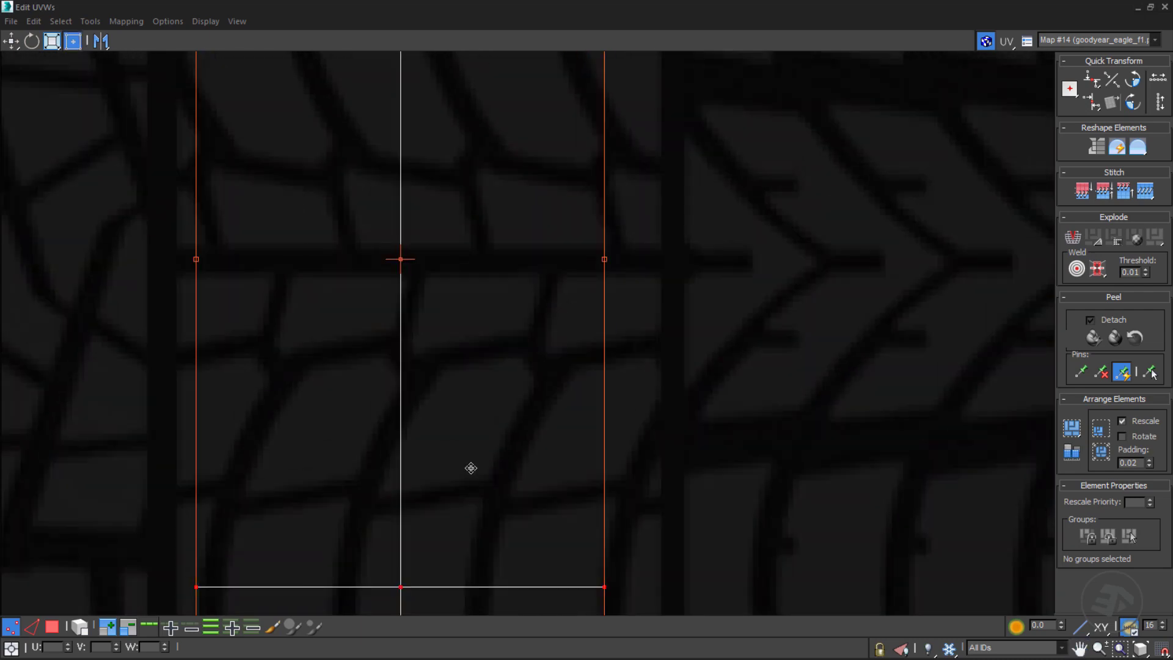
scroll(470, 468, "down", 3)
Step: Restore the UV editor to a floating window and test-render the tire's tread in the perspective view
left_click(1150, 7)
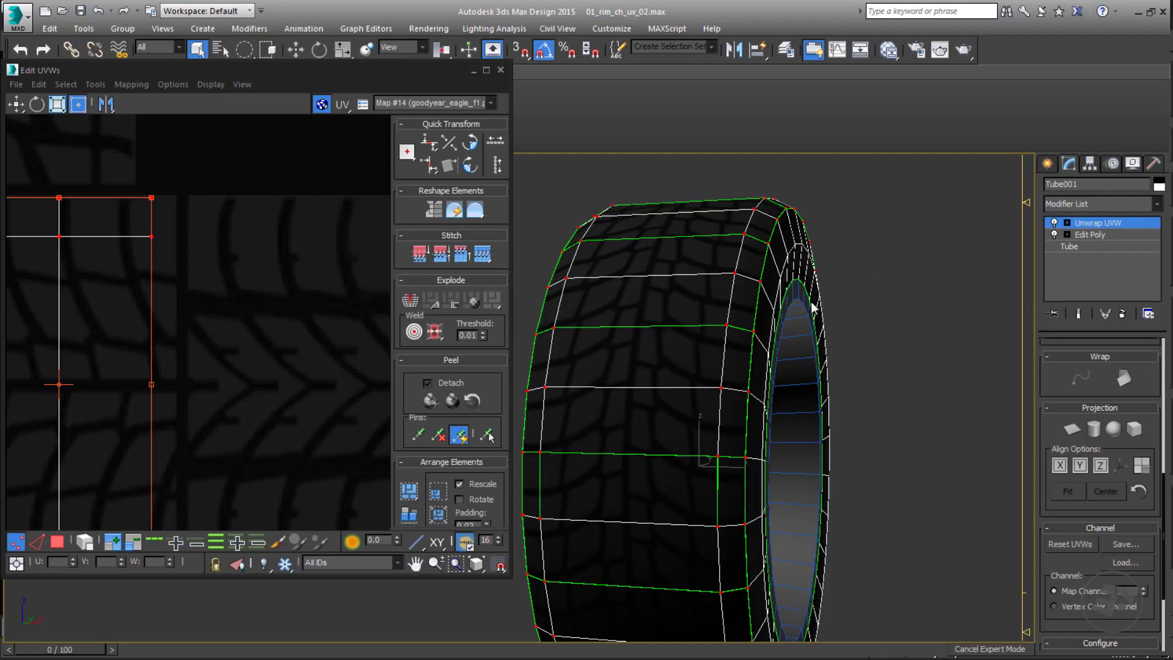
mouse_move(731, 382)
middle_mouse_down("alt")
mouse_move(769, 374)
mouse_move(746, 361)
mouse_move(723, 369)
mouse_move(640, 453)
mouse_move(696, 331)
mouse_move(833, 383)
mouse_move(804, 448)
mouse_move(786, 389)
mouse_move(745, 382)
middle_mouse_up("alt")
key("shift+q")
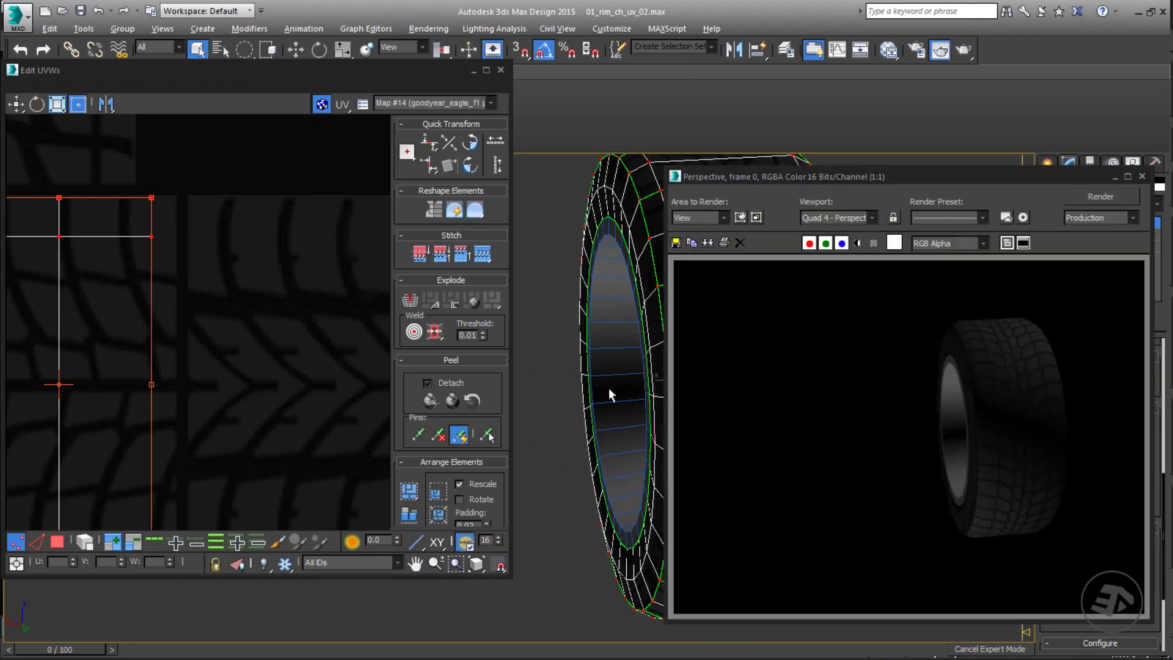
mouse_move(609, 393)
middle_mouse_down("alt")
mouse_move(594, 395)
mouse_move(631, 386)
middle_mouse_up("alt")
left_click(1141, 176)
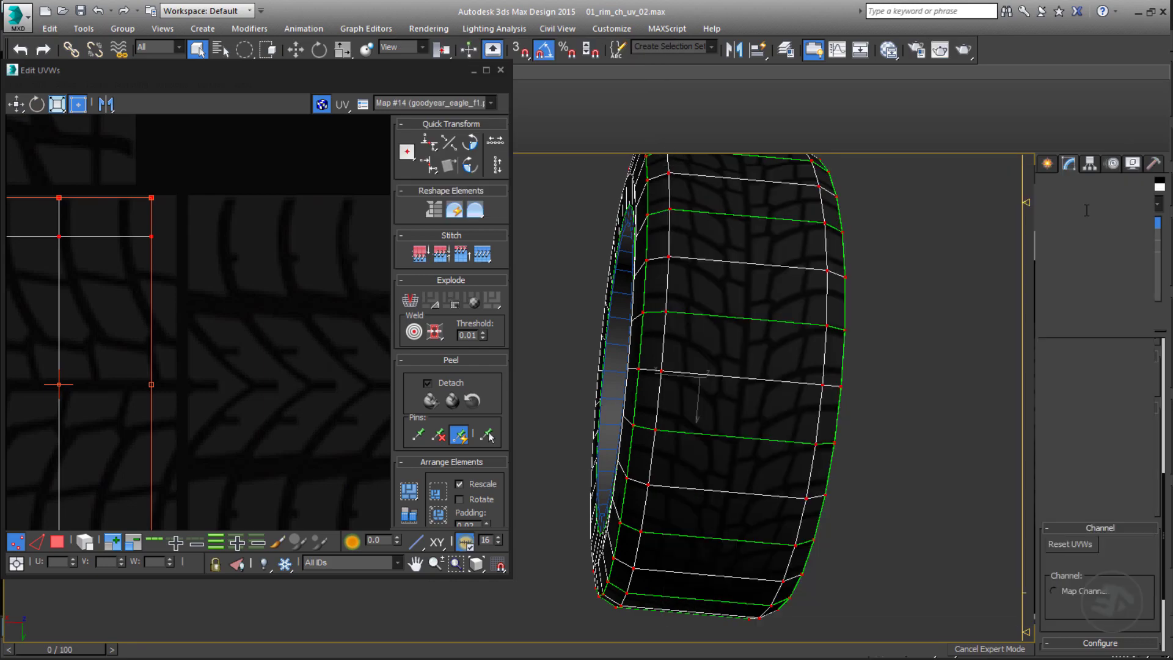
Step: Render close-ups of the tire's upper shoulder to examine how the tread blocks meet the sidewall lettering
middle_click_drag(855, 287, 761, 446, "alt")
scroll(774, 248, "up", 3)
key("shift+q")
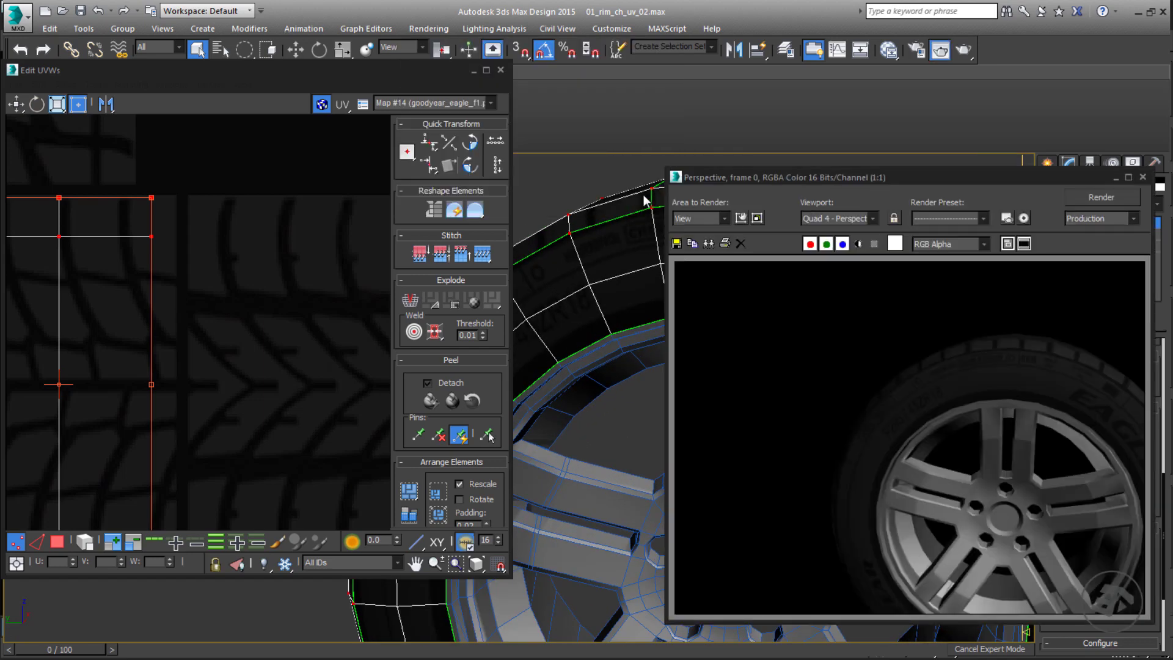
scroll(596, 222, "up", 2)
key("shift+q")
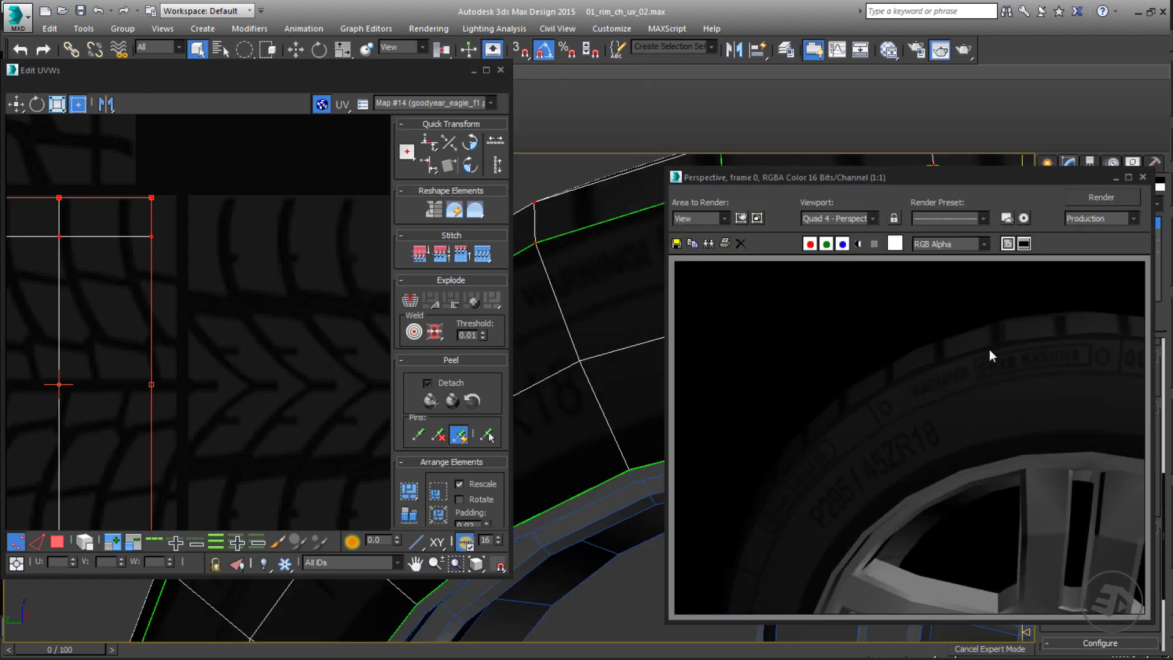
middle_click_drag(592, 295, 521, 340)
key("shift+q")
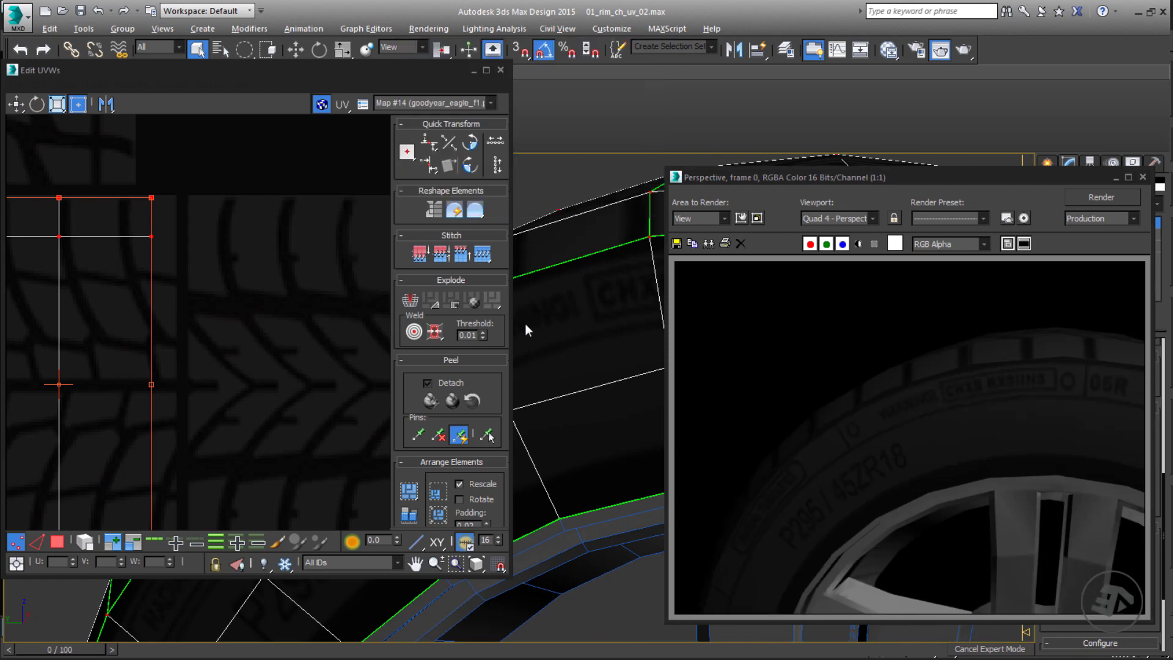
middle_click_drag(541, 291, 476, 328)
key("shift+q")
middle_click_drag(175, 307, 212, 270)
scroll(213, 298, "down", 2)
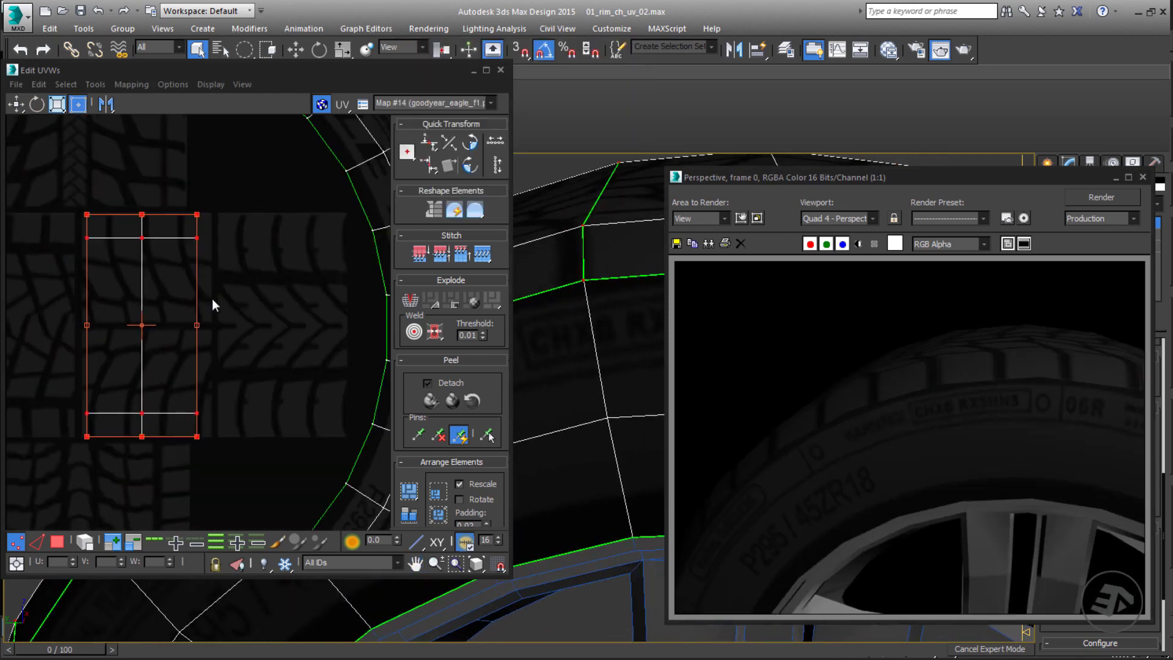
Step: Nudge the stacked tread block slightly sideways on its texture pattern and render a closer view of the tread
left_click(16, 104)
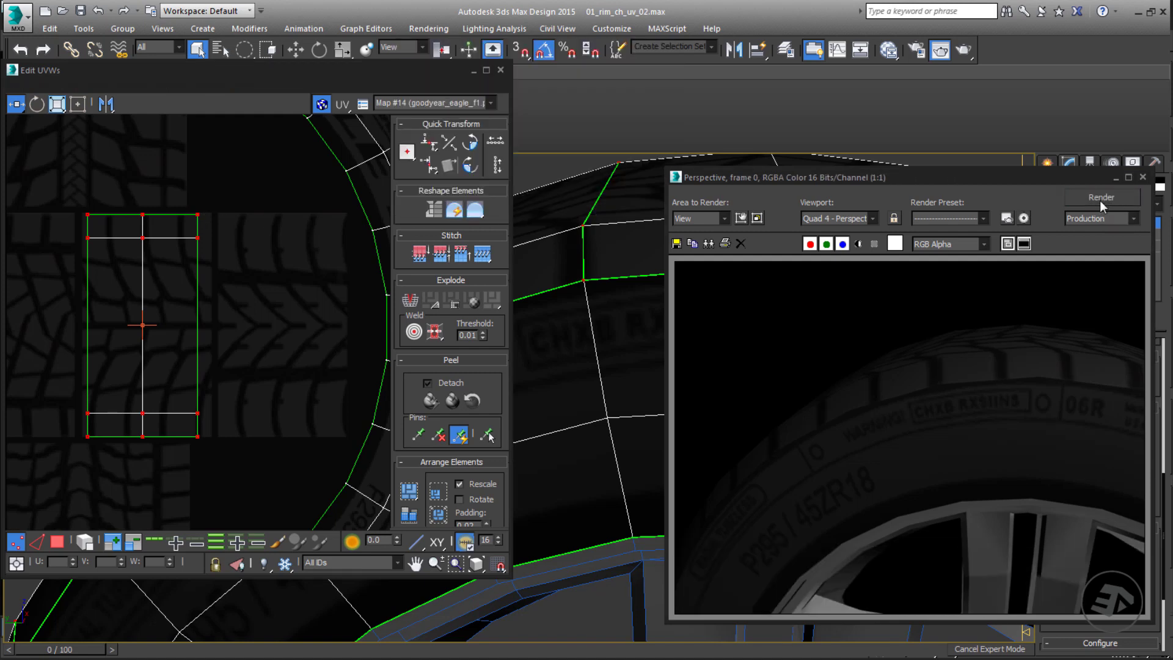
left_click_drag(201, 218, 203, 218)
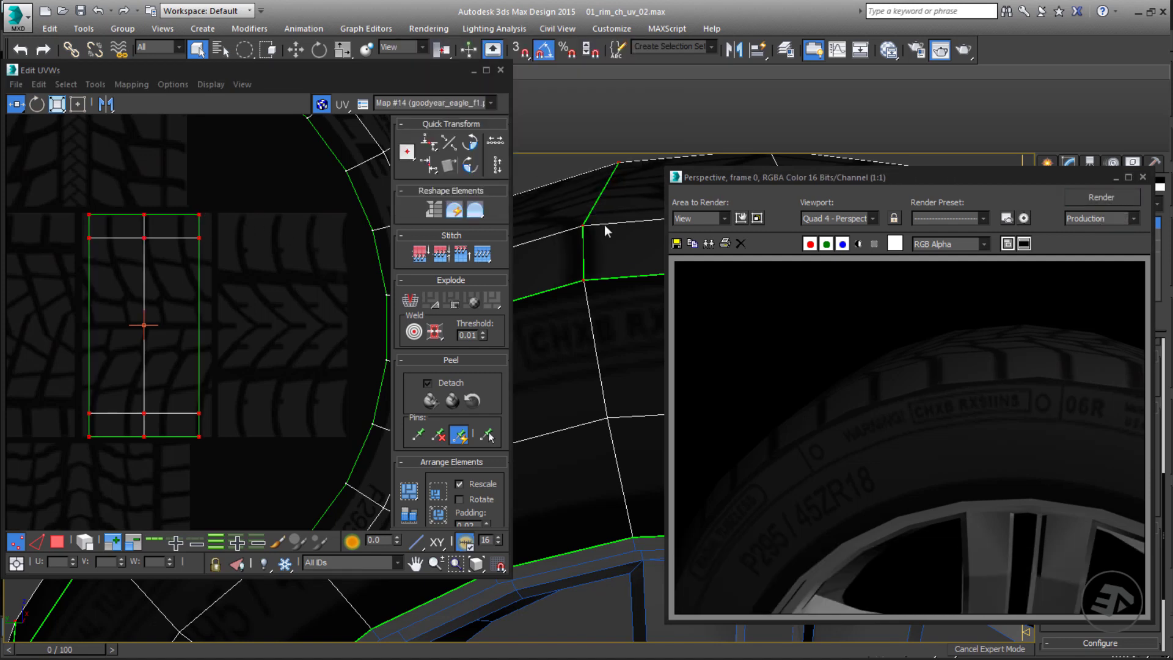
scroll(617, 332, "up", 4)
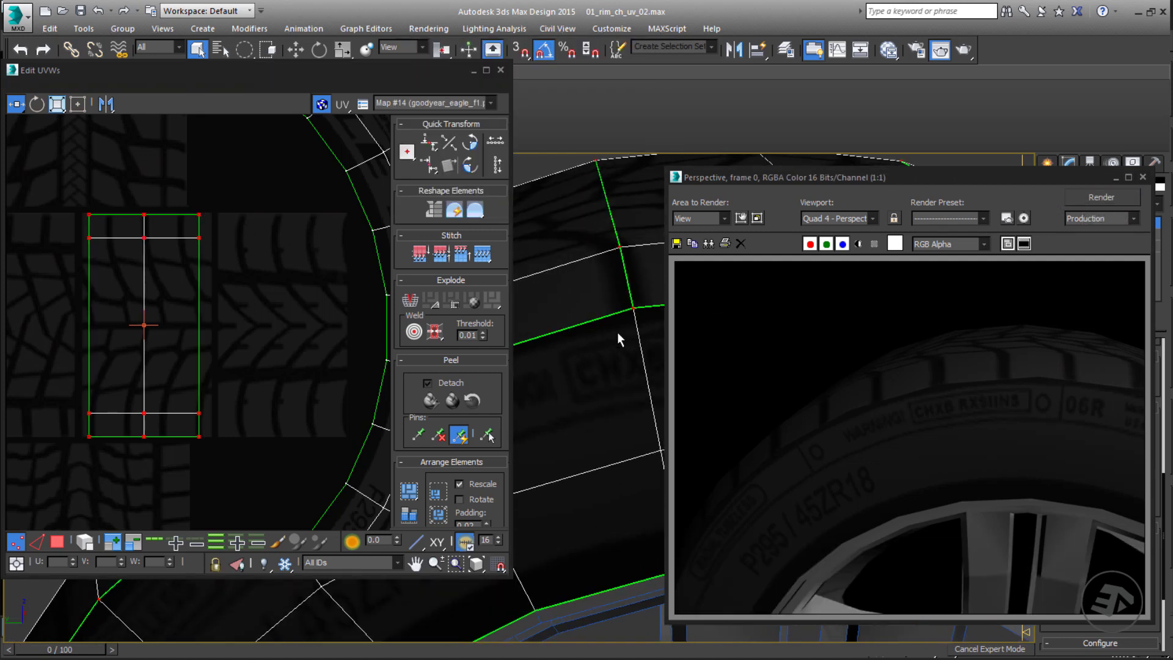
middle_click_drag(620, 385, 614, 431, "alt")
scroll(607, 393, "up", 2)
key("shift+q")
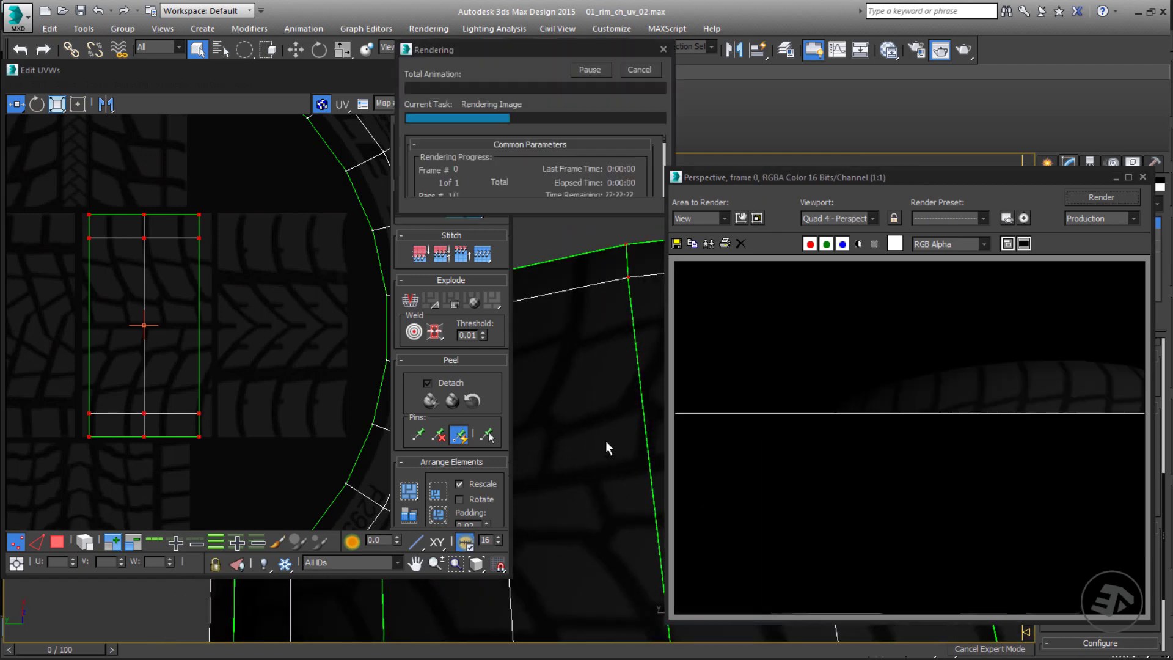
Step: Mirror the stacked tread block's UVs horizontally and render the whole wheel
scroll(607, 445, "down", 3)
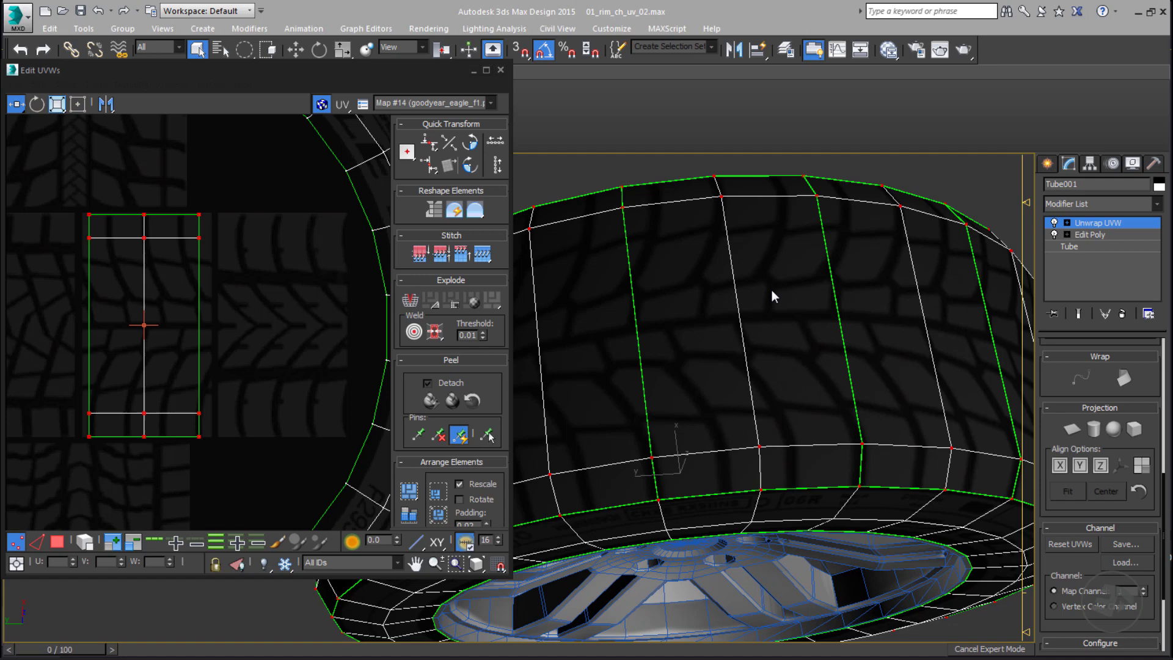
left_click(862, 330)
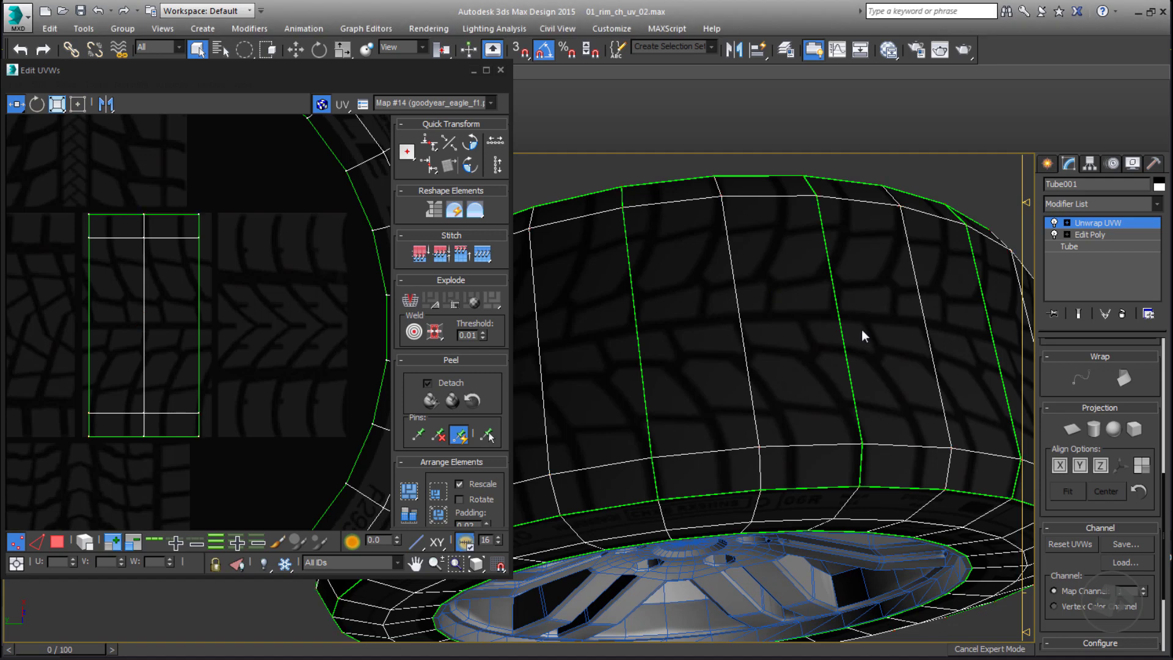
right_click(140, 350)
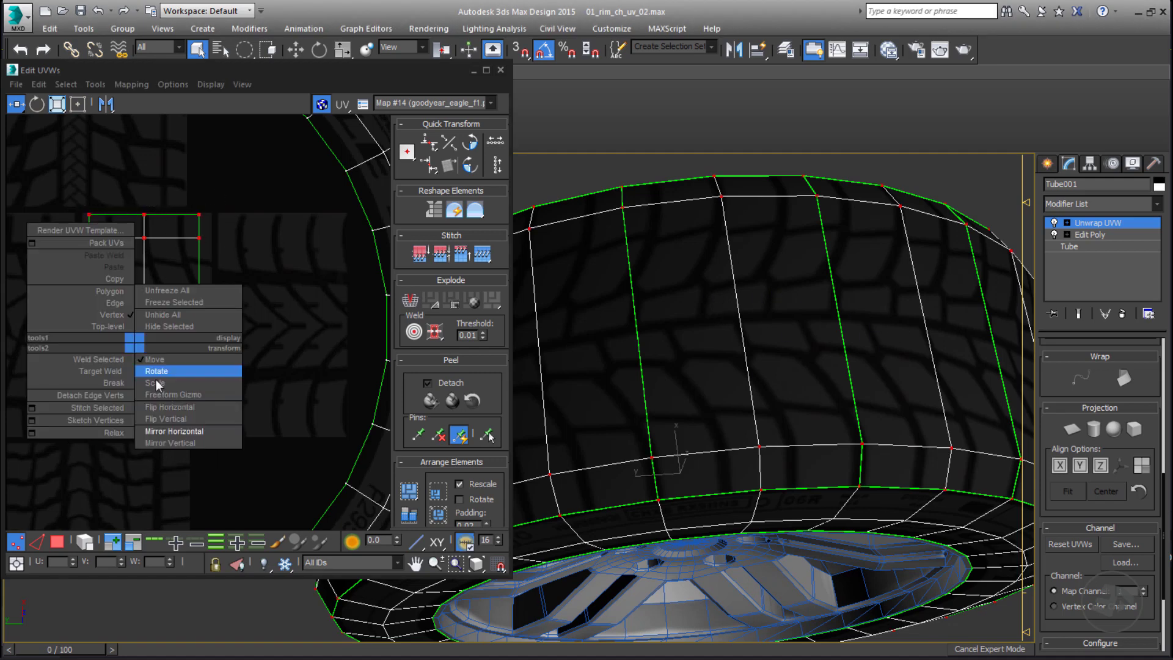
left_click(177, 430)
middle_click_drag(736, 361, 792, 385)
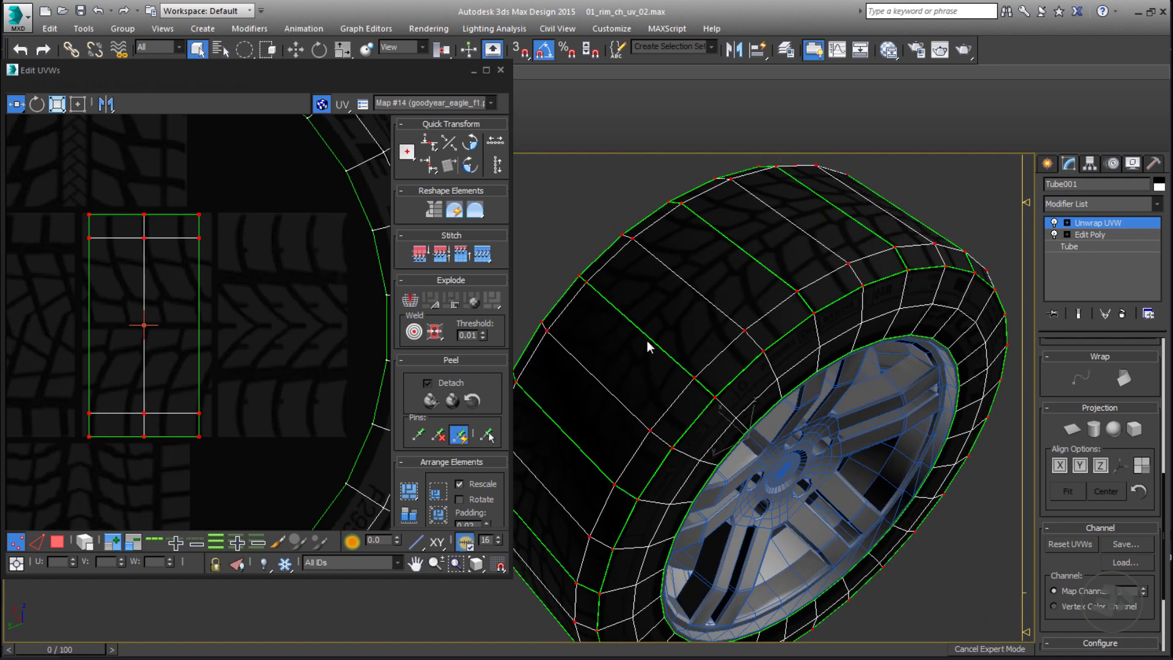
middle_click_drag(523, 461, 580, 431, "alt")
key("shift+q")
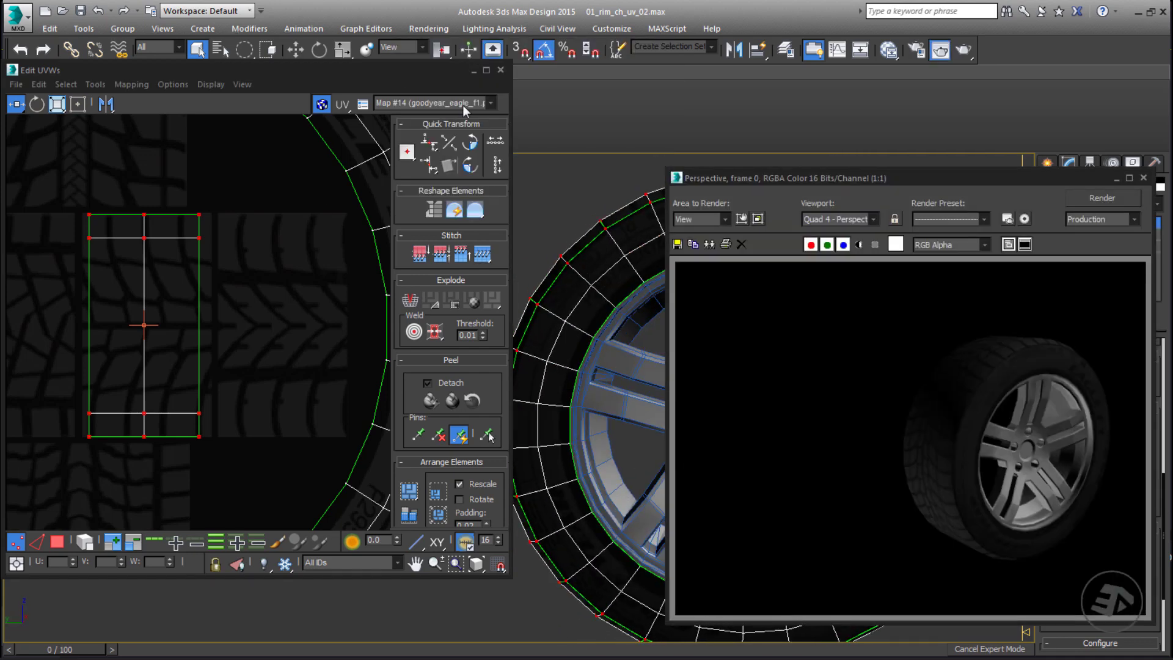
Step: Close the UV editor and the render window, and collapse the tire's Unwrap UVW modifier into an Editable Poly
left_click(500, 69)
left_click(1142, 178)
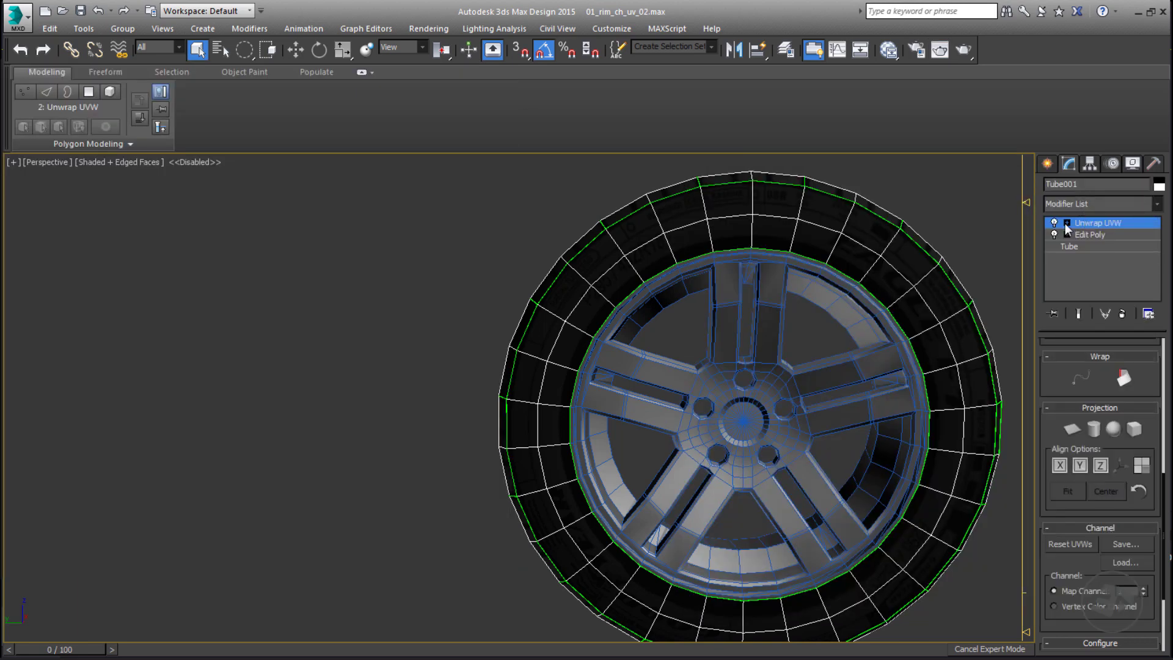
right_click(1090, 219)
left_click(1054, 306)
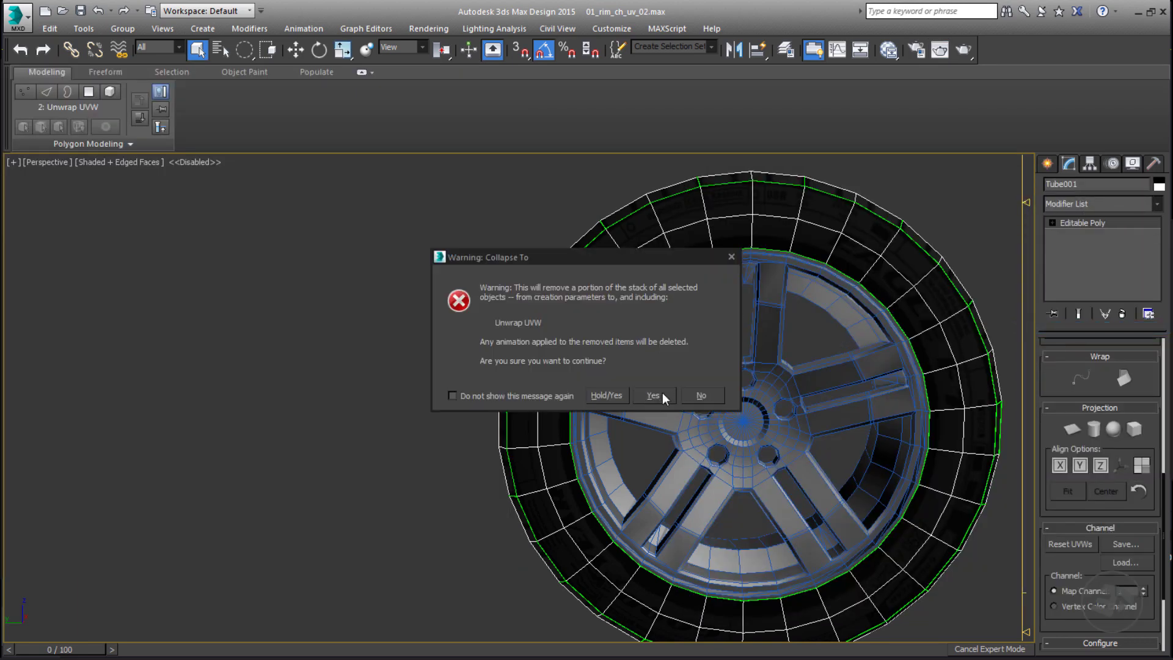
left_click(652, 395)
Step: Hide the modeling ribbon and toolbar, deselect the tire, and turn off the edged-faces display in the perspective view
scroll(596, 367, "up", 4)
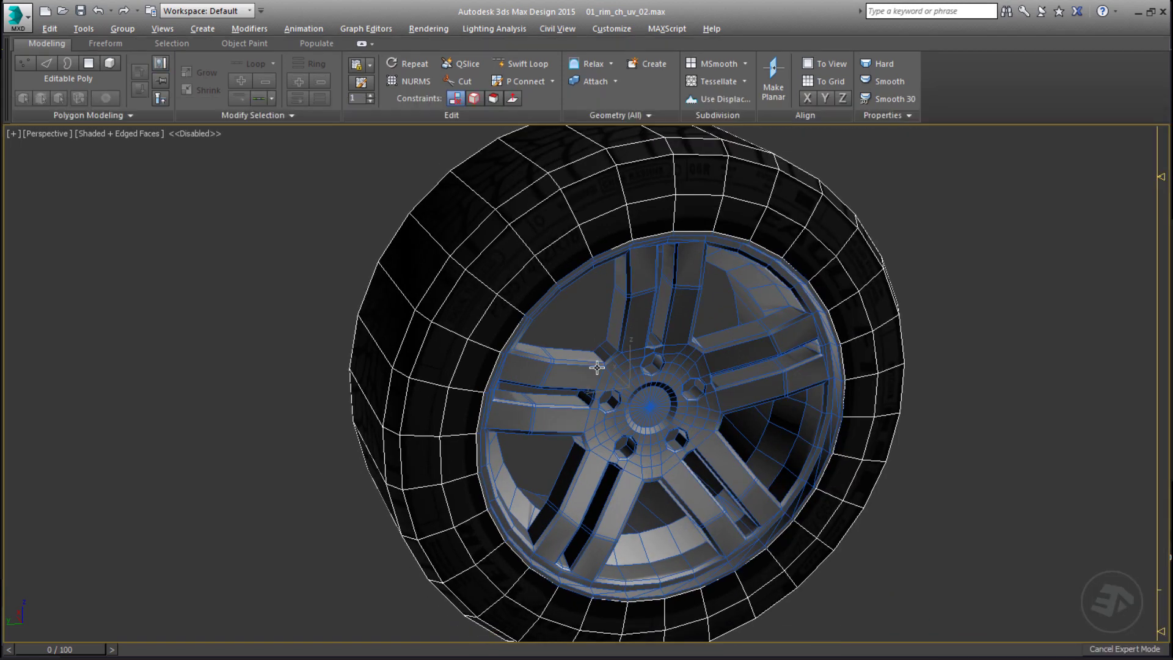
key("alt+6")
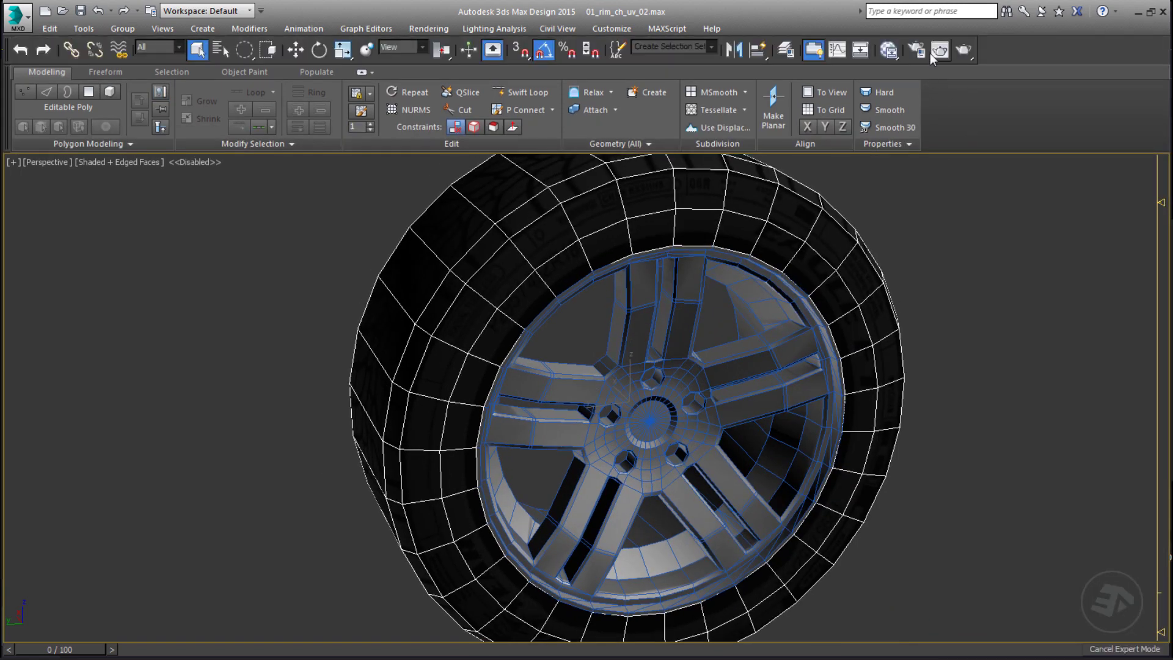
left_click(816, 50)
key("alt+6")
middle_click_drag(749, 312, 757, 284, "alt")
scroll(757, 284, "down", 1)
left_click(977, 353)
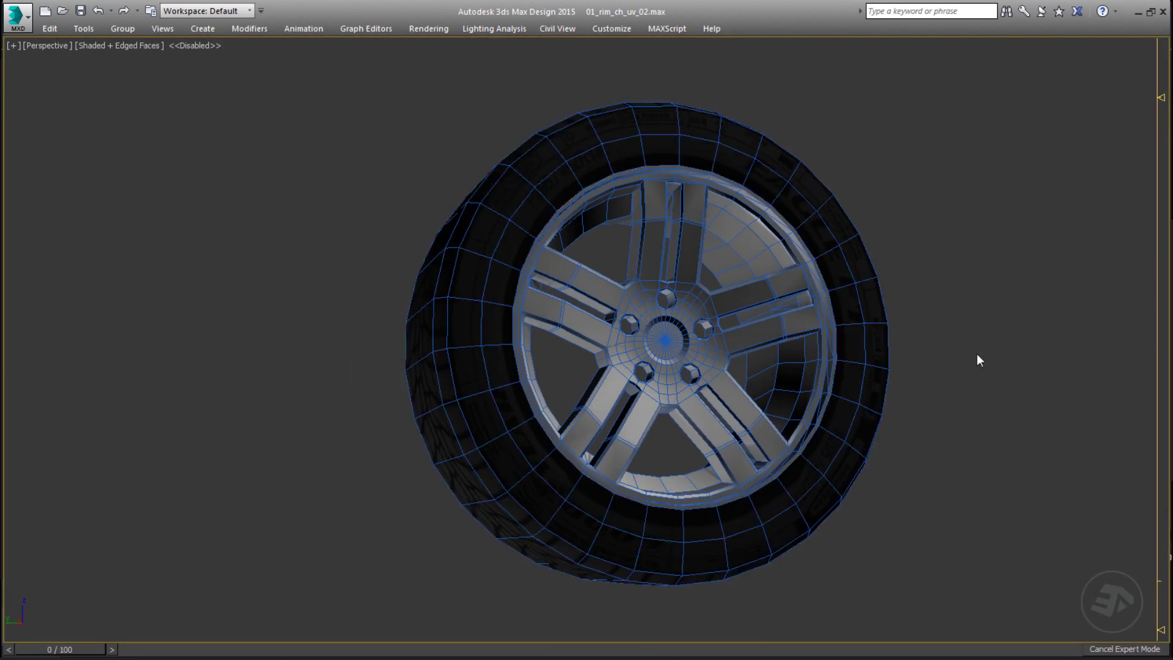
key("F4")
mouse_move(972, 376)
middle_mouse_down("alt")
mouse_move(940, 339)
mouse_move(882, 387)
mouse_move(889, 434)
mouse_move(971, 440)
mouse_move(875, 474)
mouse_move(973, 474)
mouse_move(882, 466)
mouse_move(952, 531)
mouse_move(921, 492)
mouse_move(933, 491)
middle_mouse_up("alt")
Step: Unhide rim_inner008 in the wheel_L0 layer using the Layer Explorer, and close the explorer
key("alt+6")
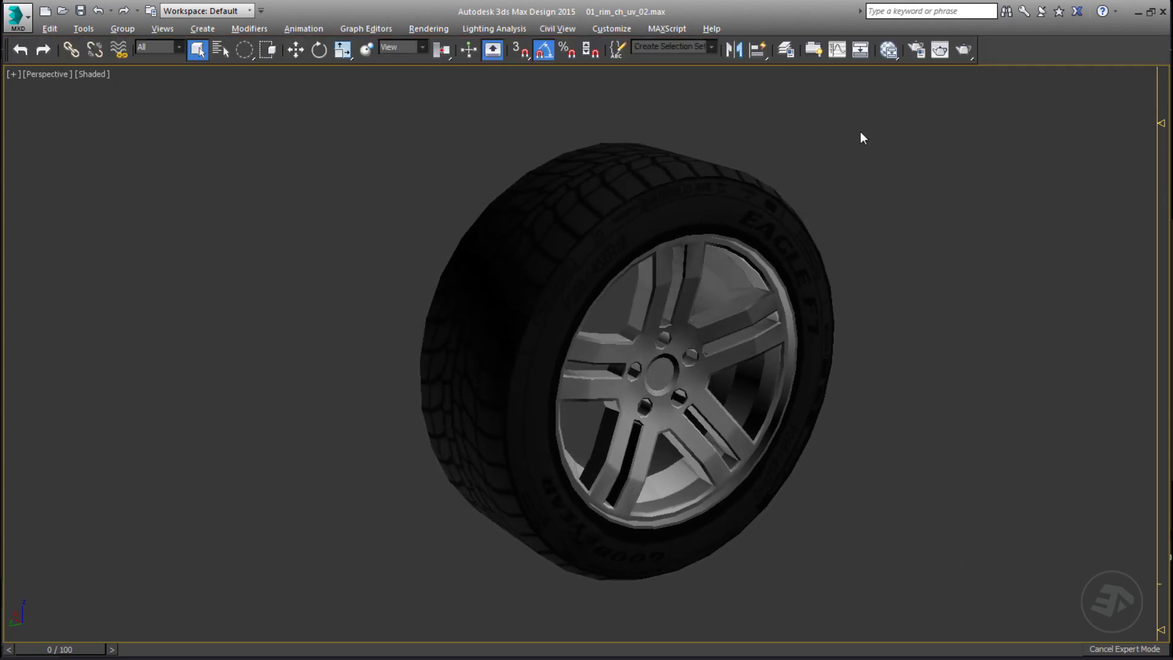
left_click(812, 50)
left_click(786, 50)
left_click(812, 50)
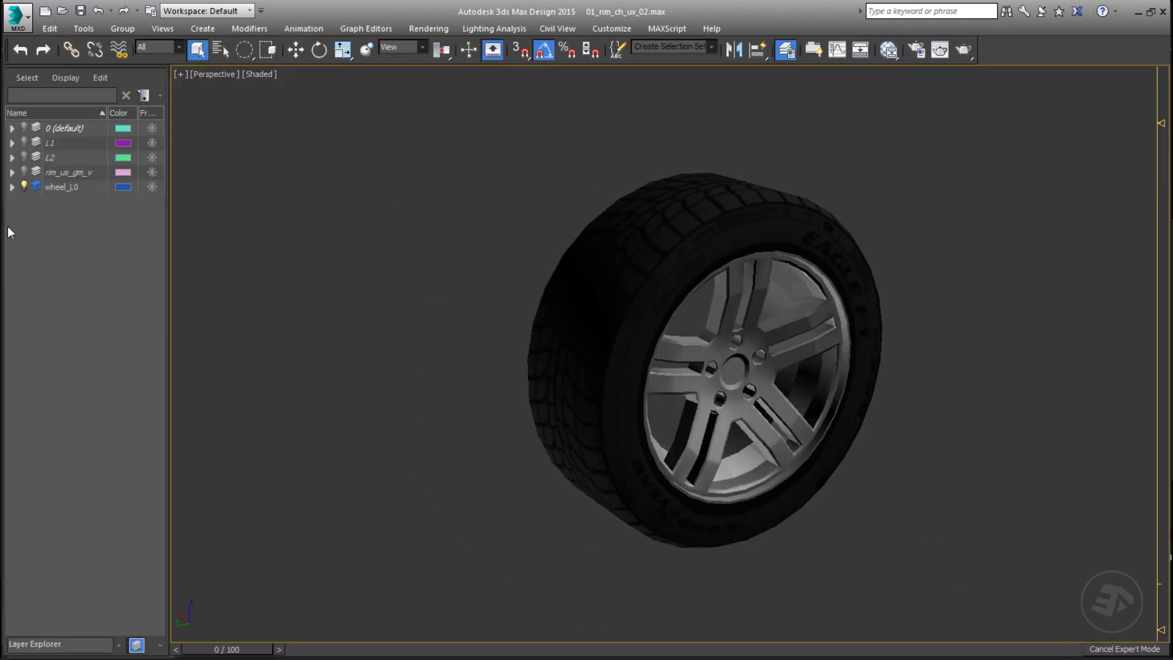
left_click(37, 201)
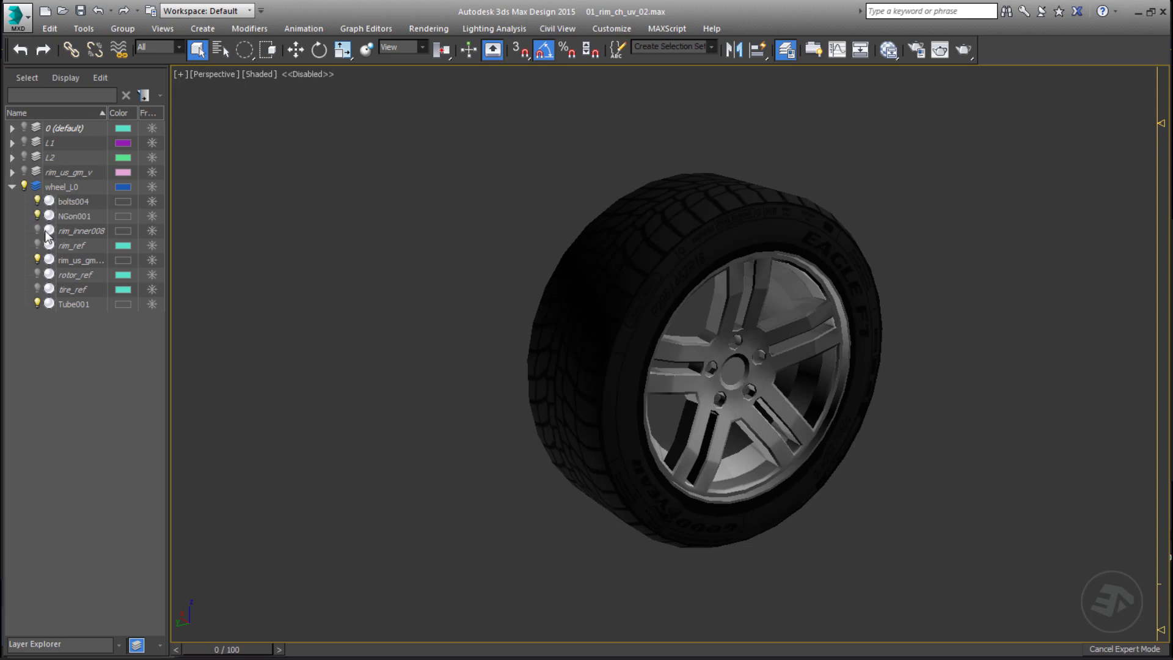
middle_click_drag(282, 357, 386, 378, "alt")
scroll(628, 394, "up", 3)
middle_click_drag(629, 394, 881, 391, "alt")
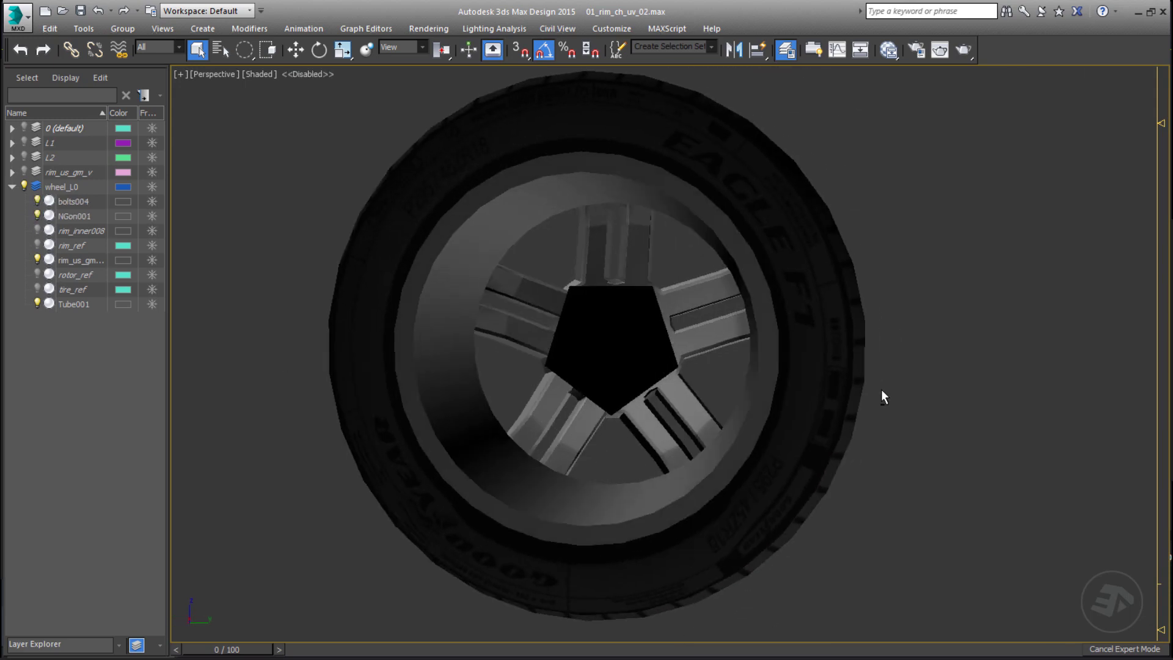
left_click(37, 230)
middle_click_drag(629, 367, 549, 379, "alt")
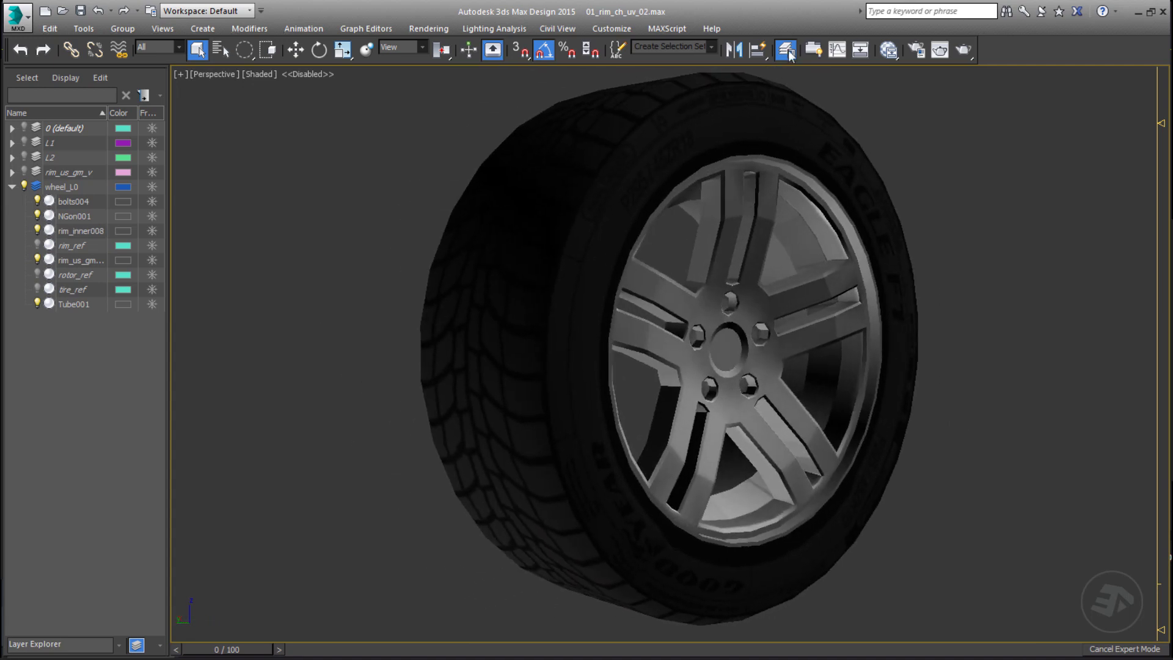
left_click(788, 53)
Step: Examine the textured wheel from the tread side and from behind, including the tire's rear sidewall
middle_click_drag(709, 326, 385, 332, "alt")
key("alt+6")
scroll(690, 333, "down", 3)
scroll(196, 347, "down", 2)
middle_click_drag(586, 406, 532, 412, "alt")
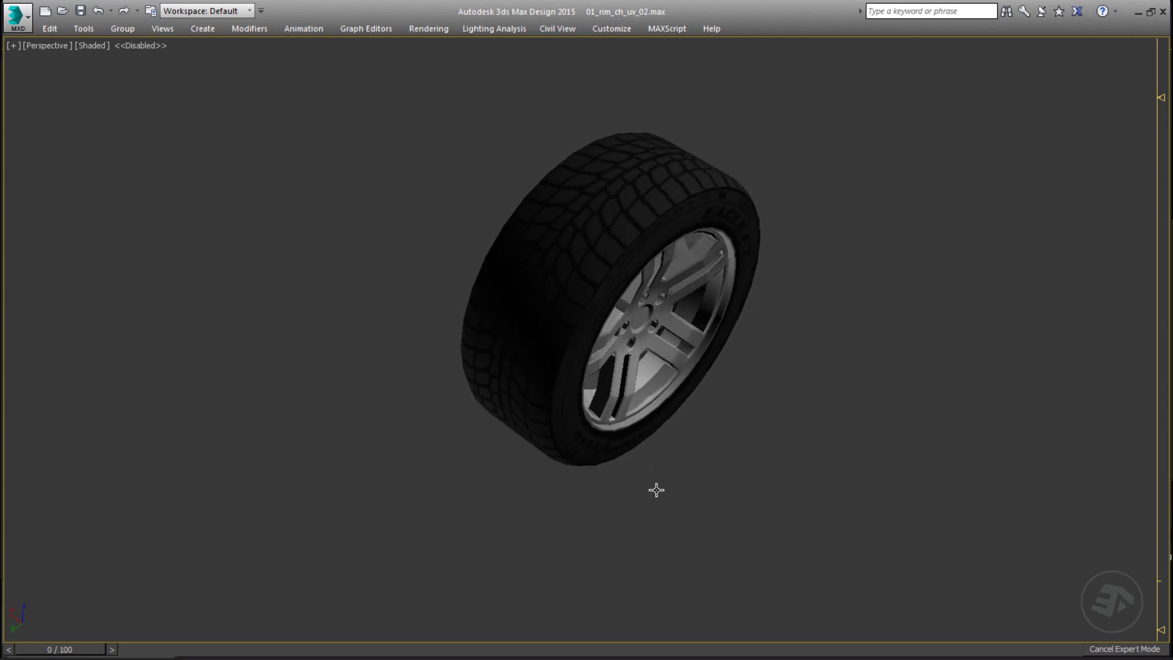
middle_click_drag(656, 489, 680, 485, "alt")
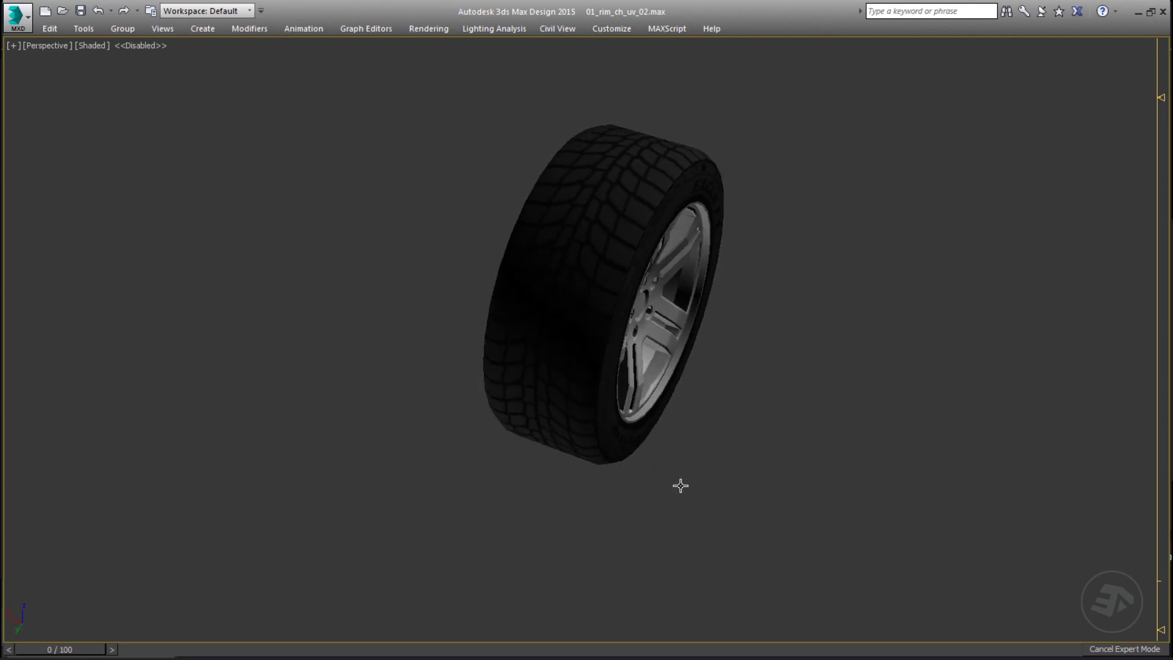
middle_click_drag(727, 486, 303, 407, "alt")
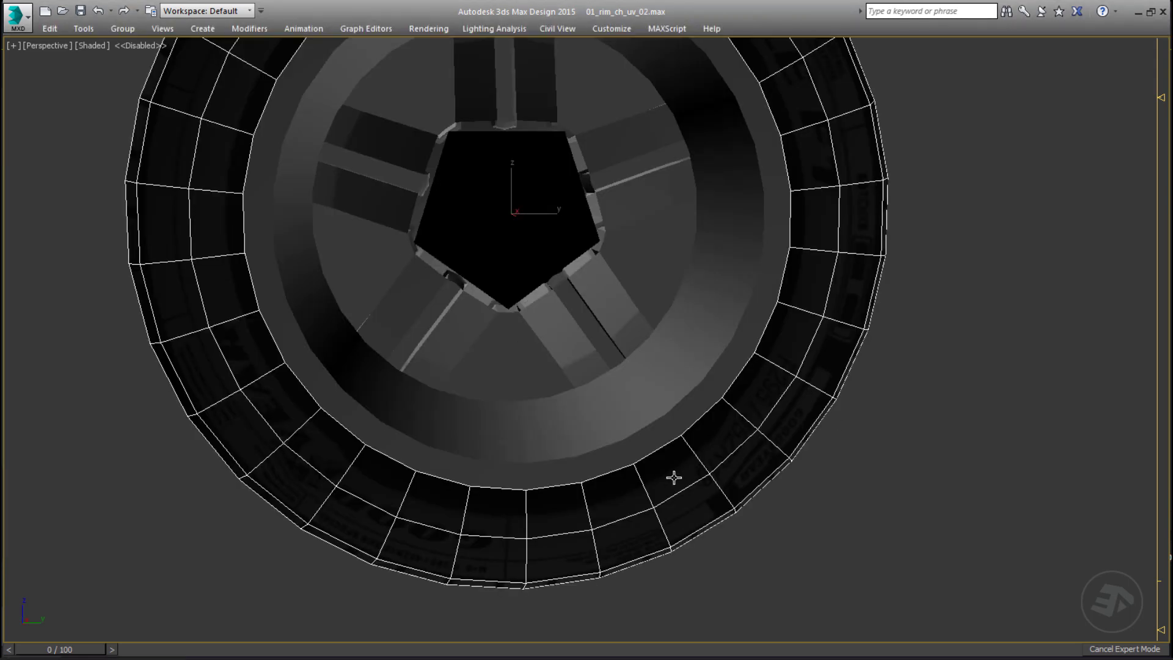
key("alt+6")
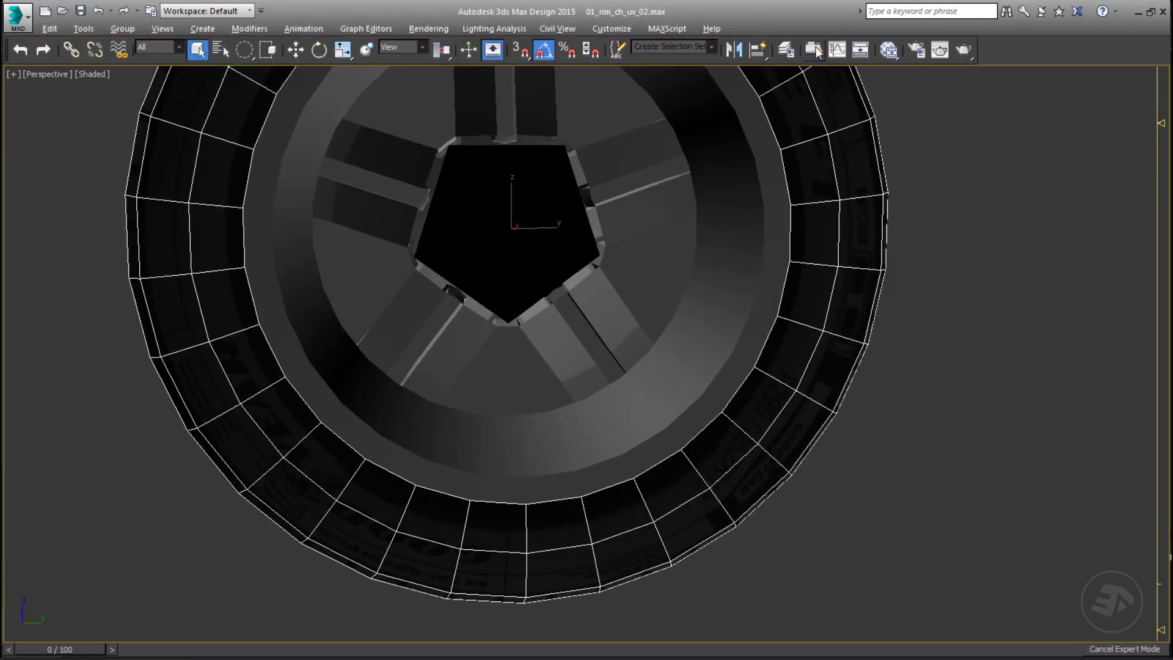
Step: Show the command panel, add an Unwrap UVW modifier to the tire, and open its UV editor
key("alt+7")
left_click(1155, 122)
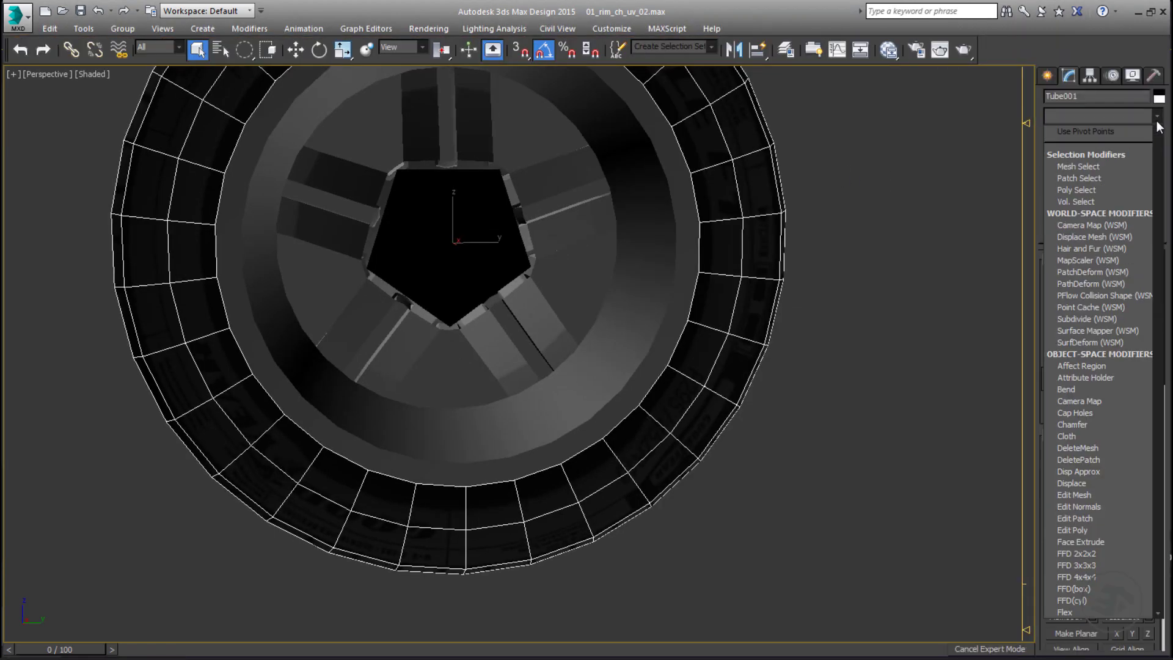
key("u")
key("Return")
scroll(1070, 275, "up", 5)
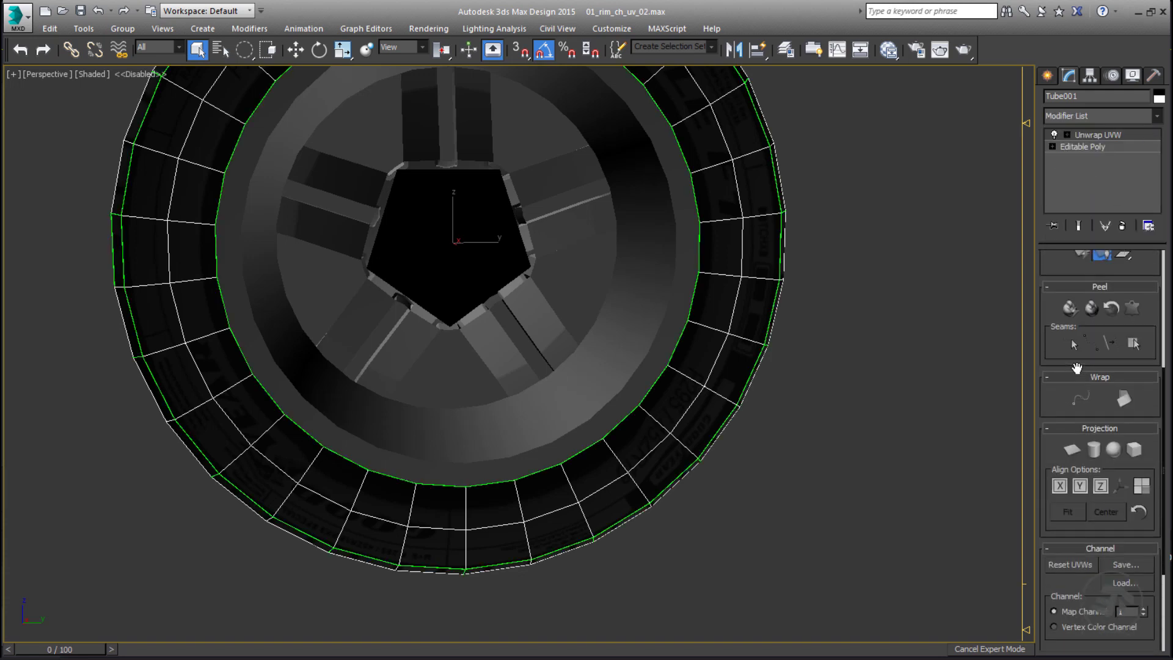
left_click(1099, 334)
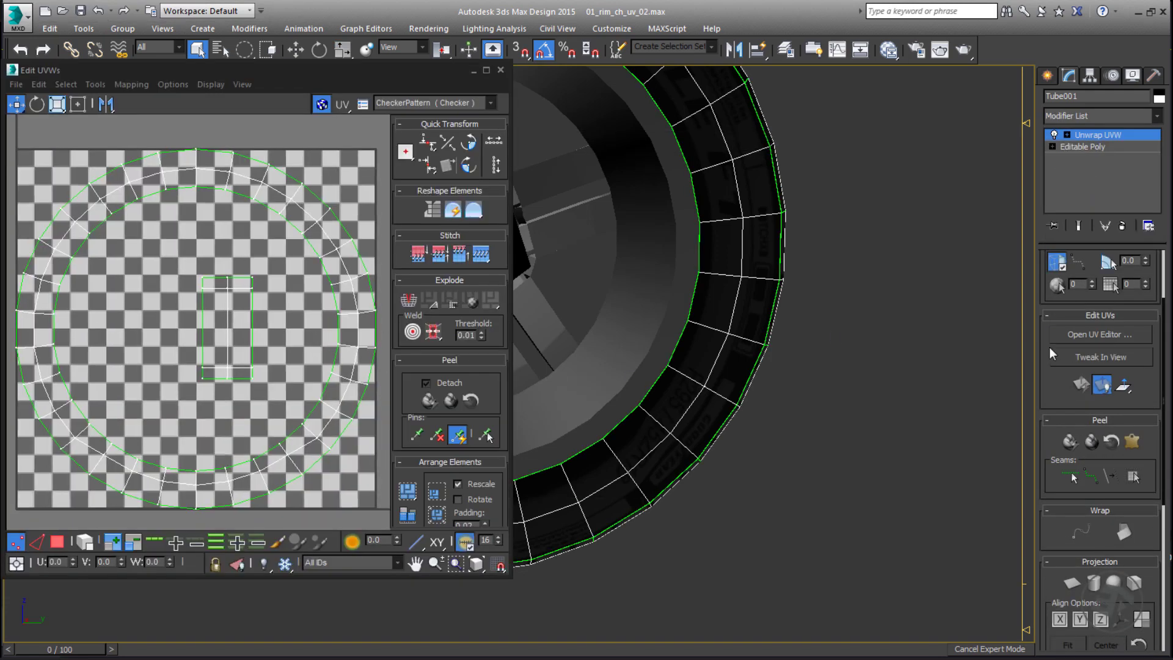
Step: Inspect the overlapping sidewall UV shells by selecting the rear and front sidewalls in turn at polygon level
scroll(1049, 347, "up", 3)
left_click(1099, 281)
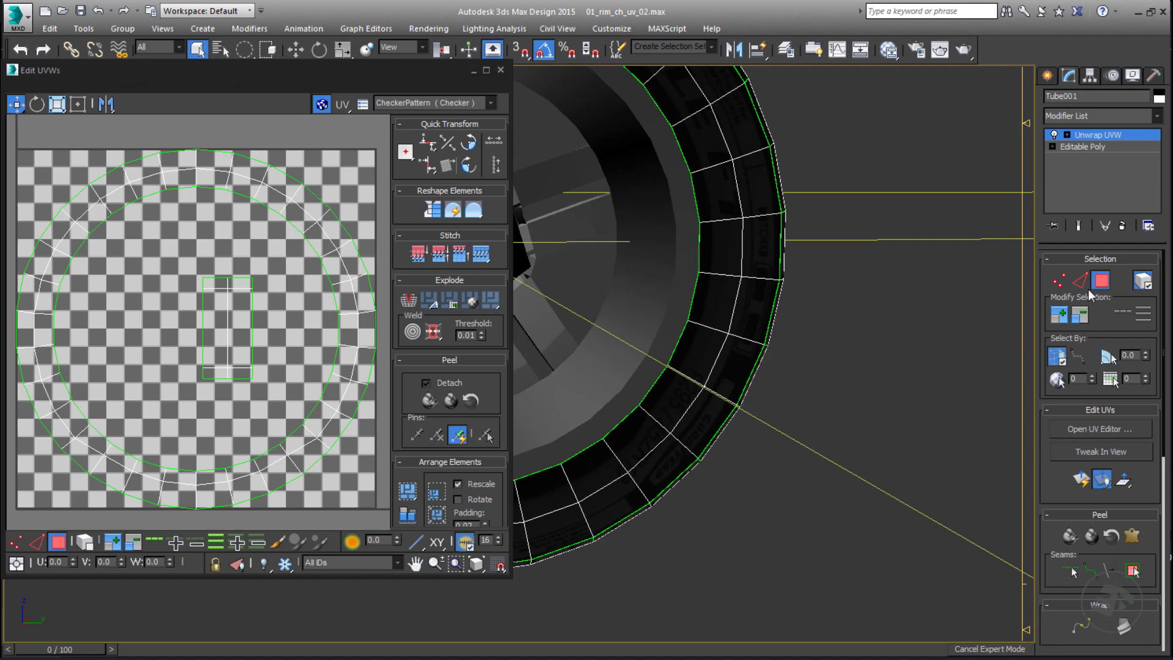
left_click(348, 271)
double_click(722, 298)
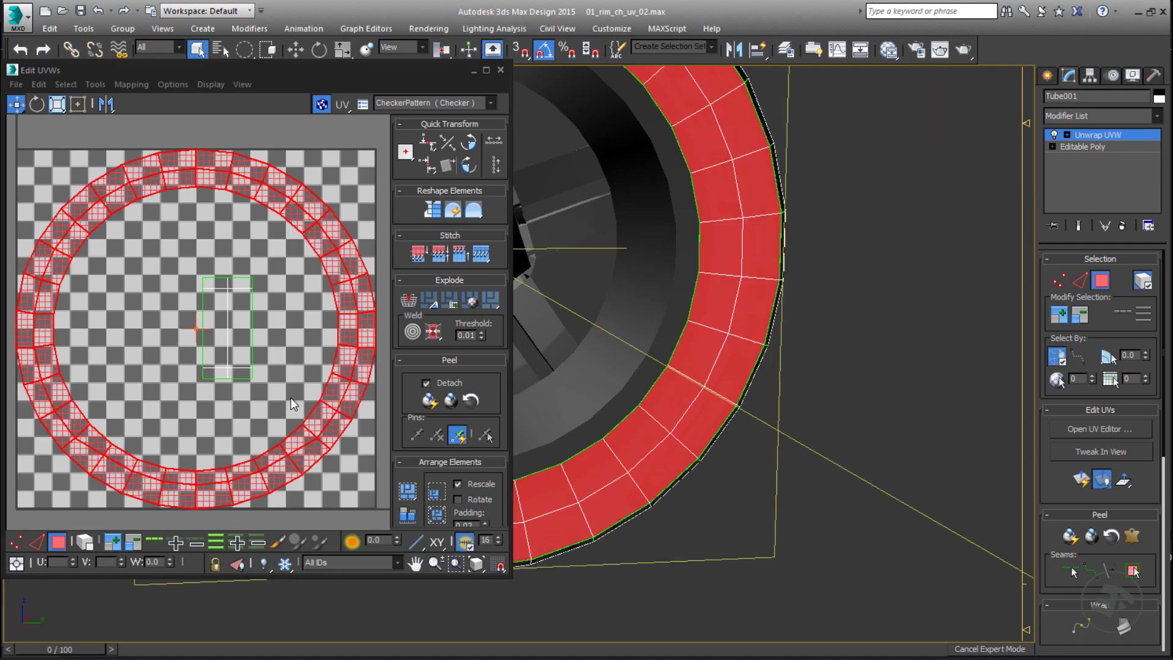
middle_click_drag(568, 378, 789, 349)
middle_click_drag(727, 408, 722, 383)
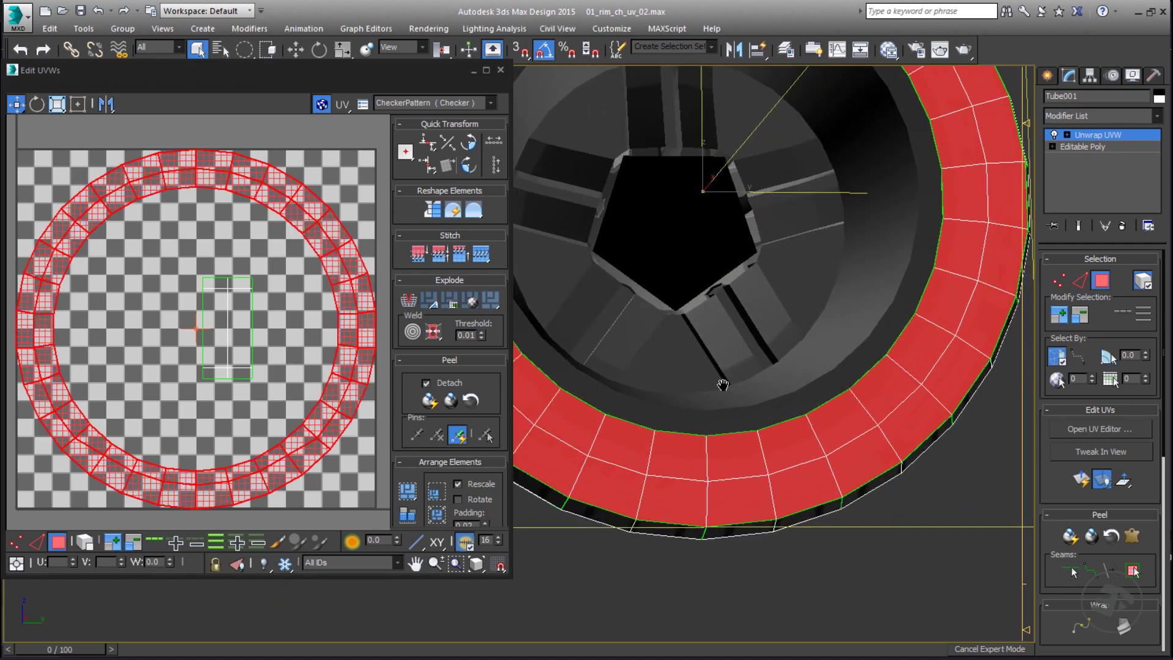
left_click(727, 554)
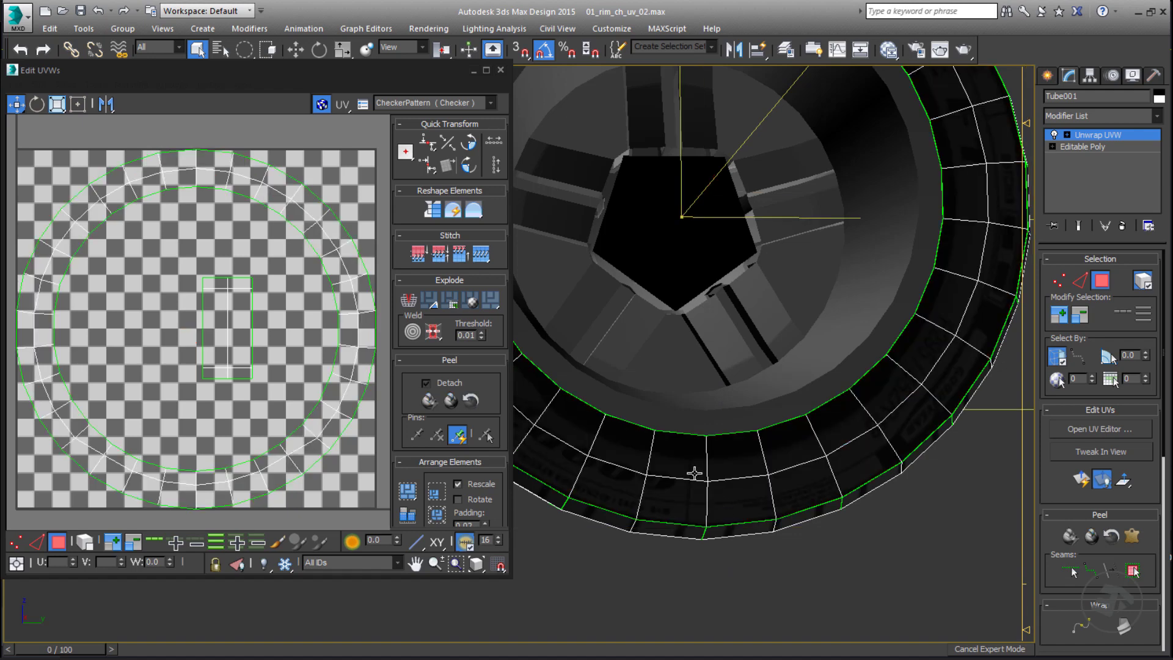
double_click(691, 469)
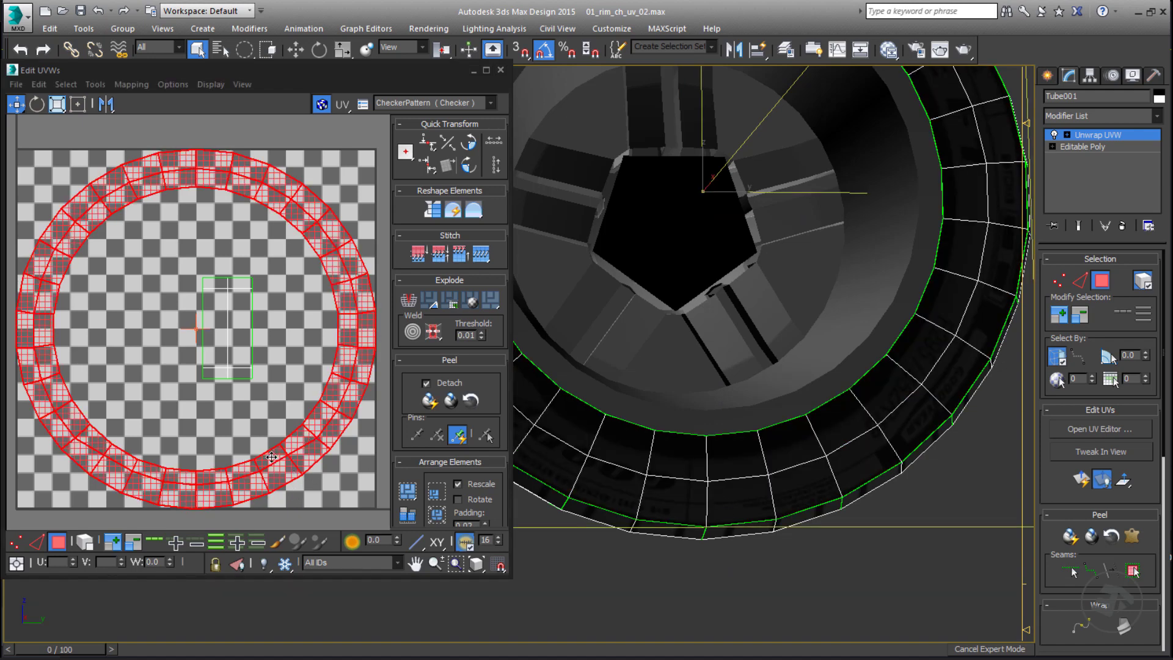
Step: Select the middle edge loop of the rear sidewall's UV shell and relax it by edge angles
key("2")
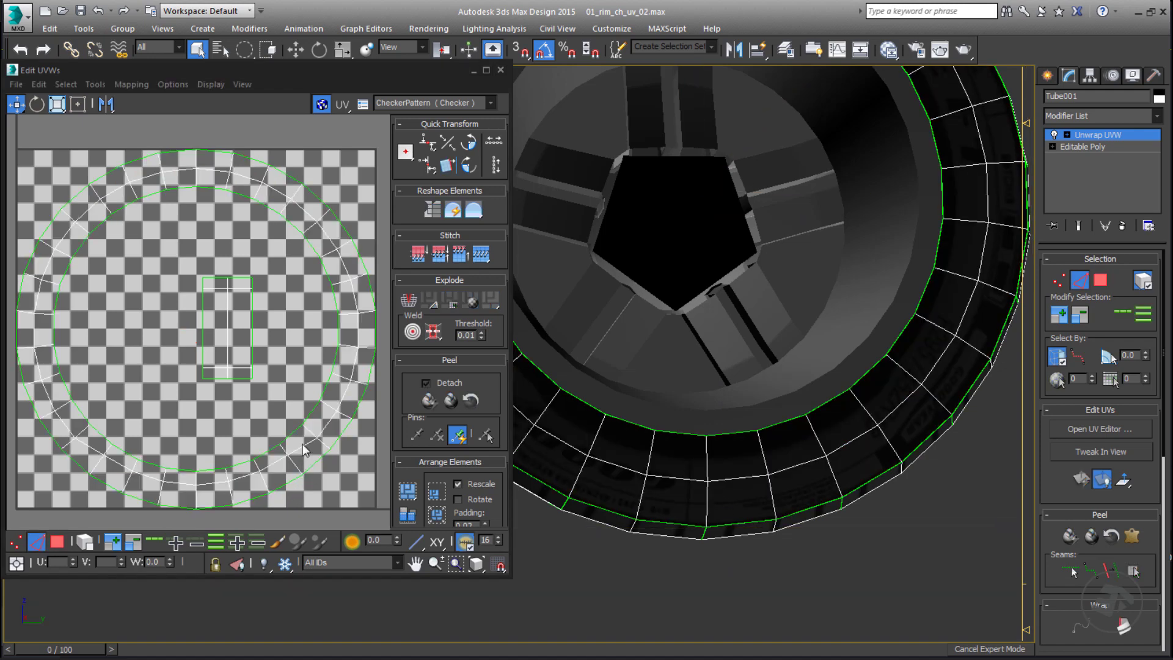
double_click(303, 451)
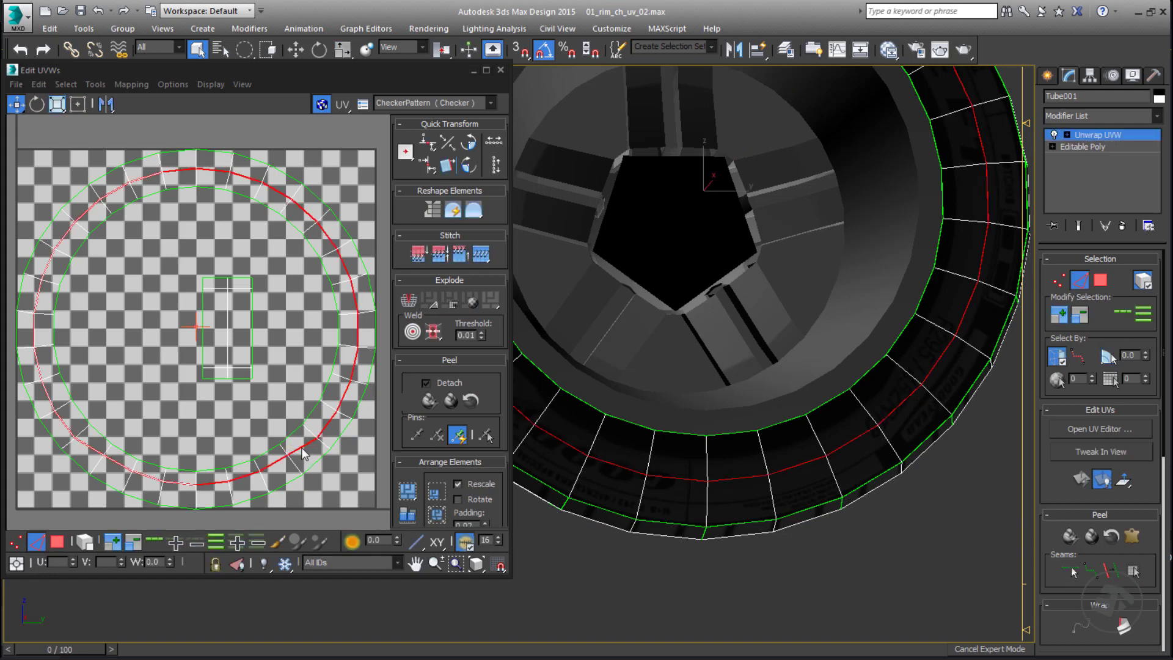
left_click(95, 84)
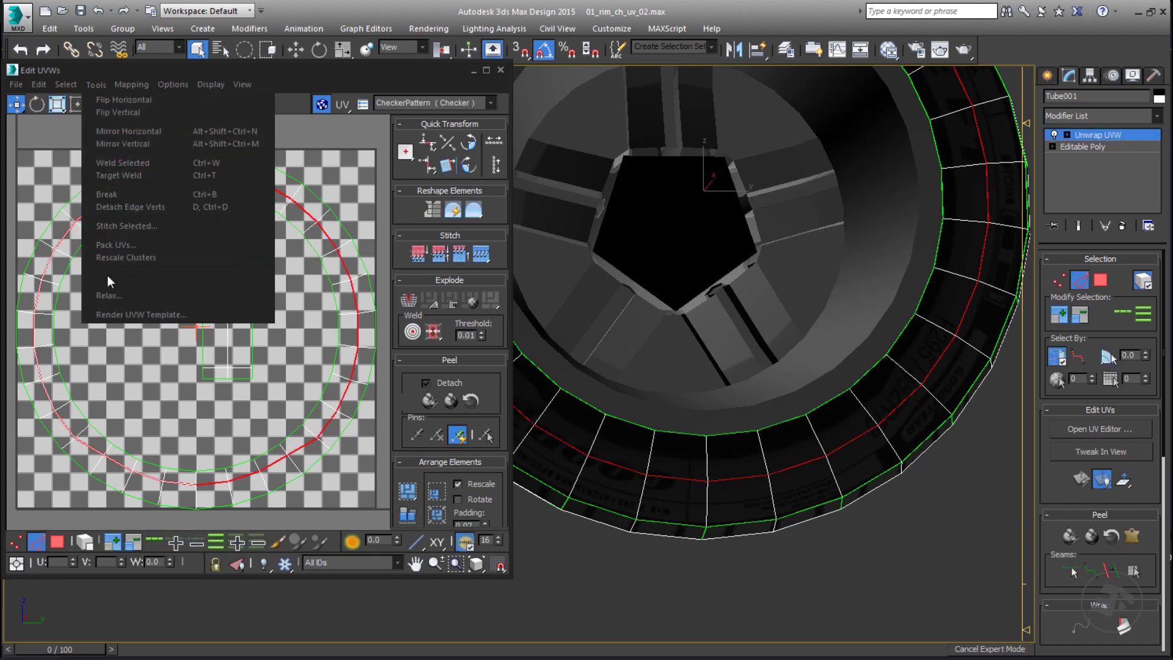
left_click(108, 294)
left_click(162, 188)
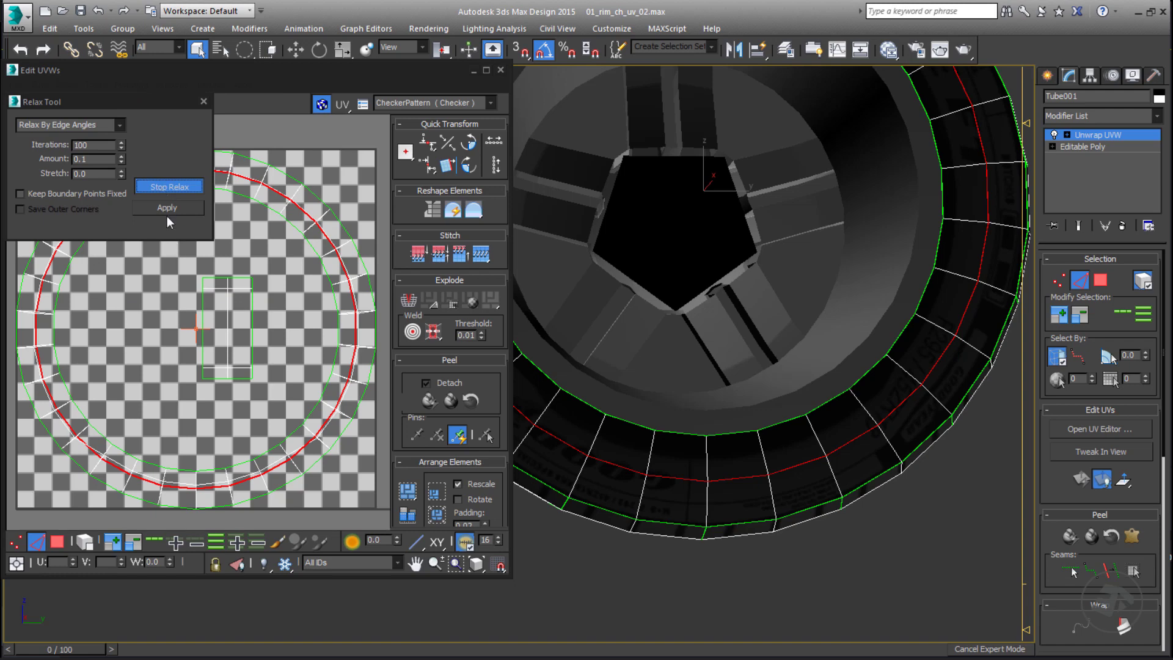
Step: Select the middle edge loop of the front sidewall's UV shell and relax it by edge angles
middle_click_drag(651, 431, 863, 448, "alt")
left_click(861, 450)
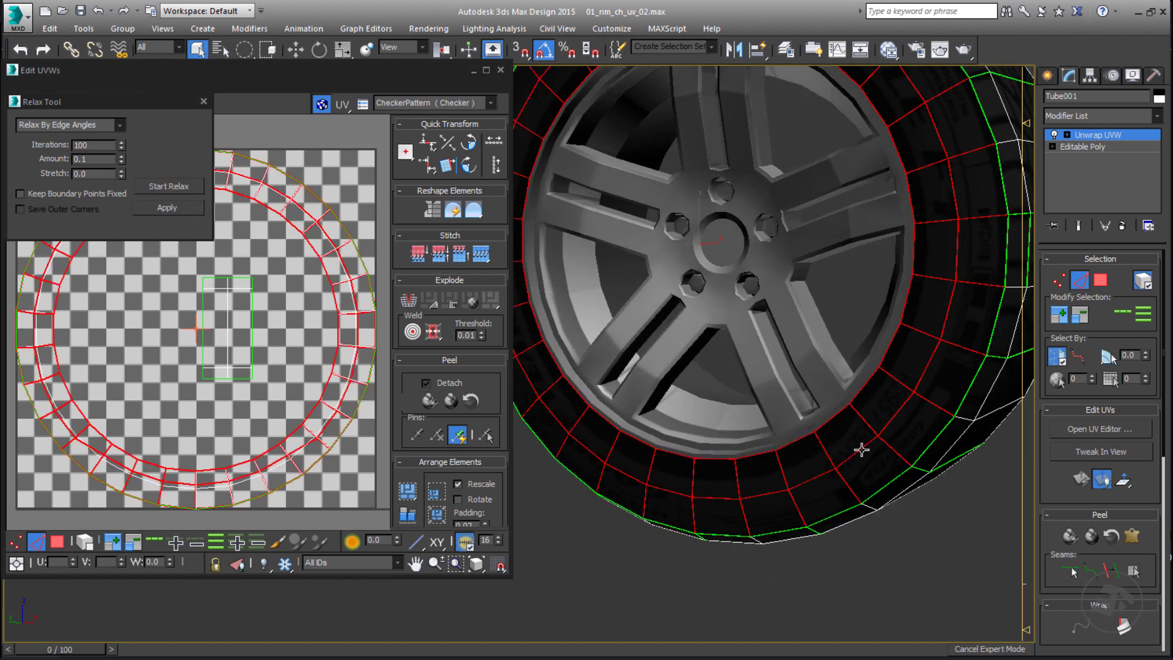
double_click(294, 452)
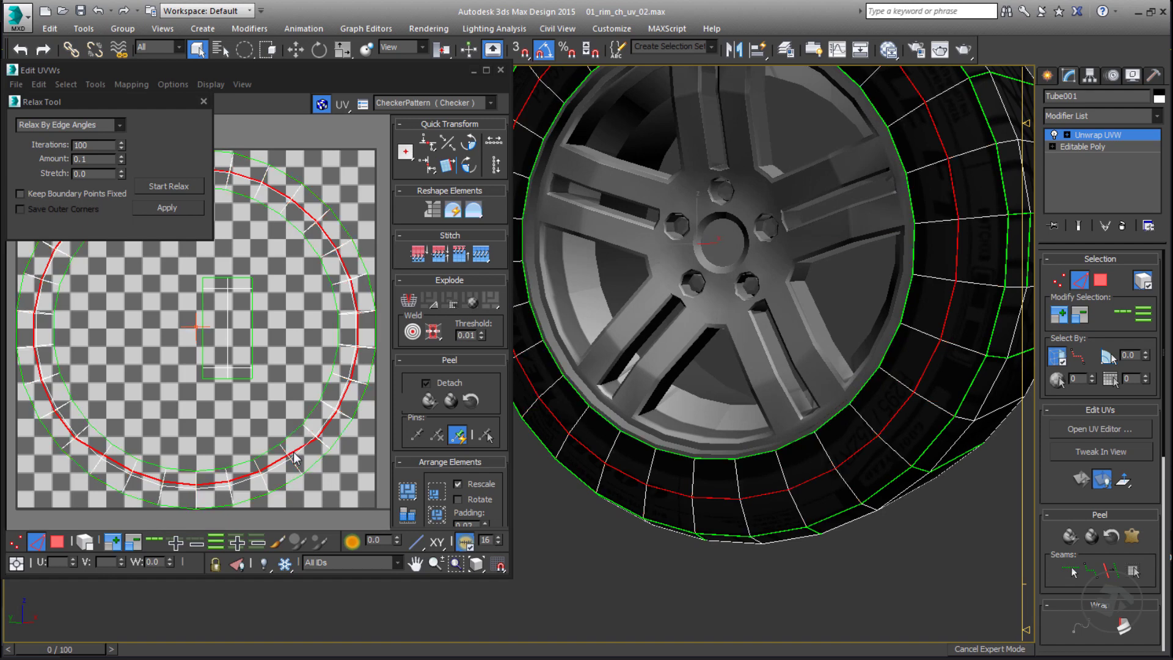
left_click(167, 186)
left_click(168, 212)
Step: Check the relaxed sidewall from the front, clear the edge selection, and close the Relax Tool and UV editor
middle_click_drag(672, 430, 683, 465, "alt")
scroll(103, 467, "up", 3)
scroll(110, 466, "down", 3)
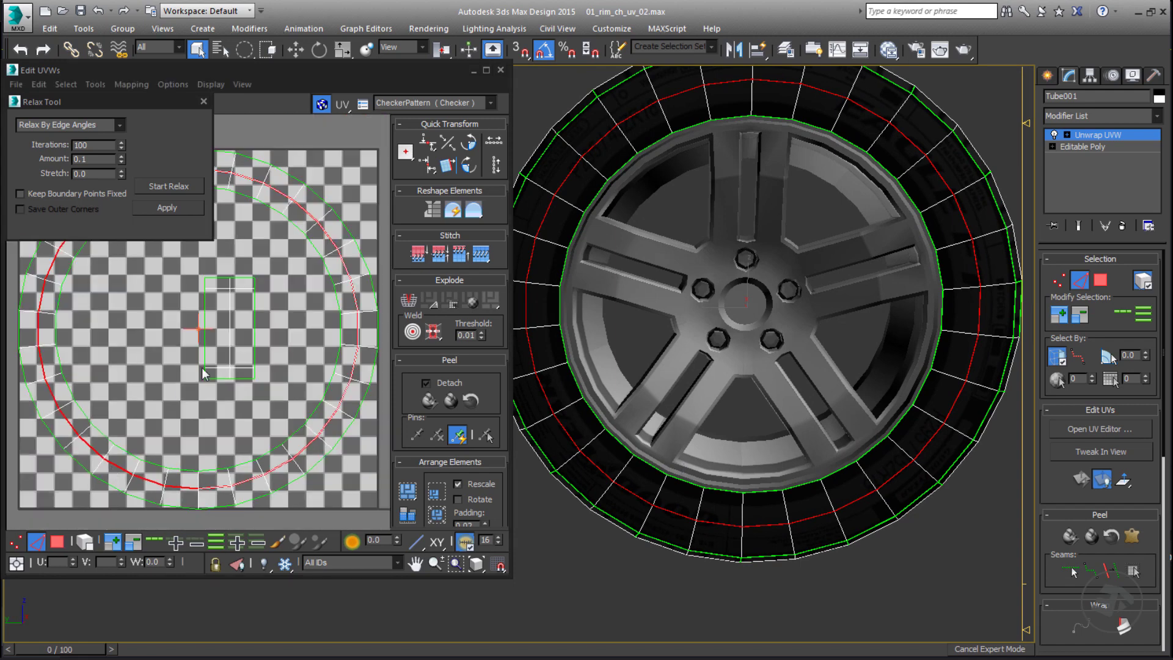
middle_click_drag(202, 368, 191, 424)
scroll(269, 258, "up", 2)
middle_click_drag(793, 369, 810, 422, "alt")
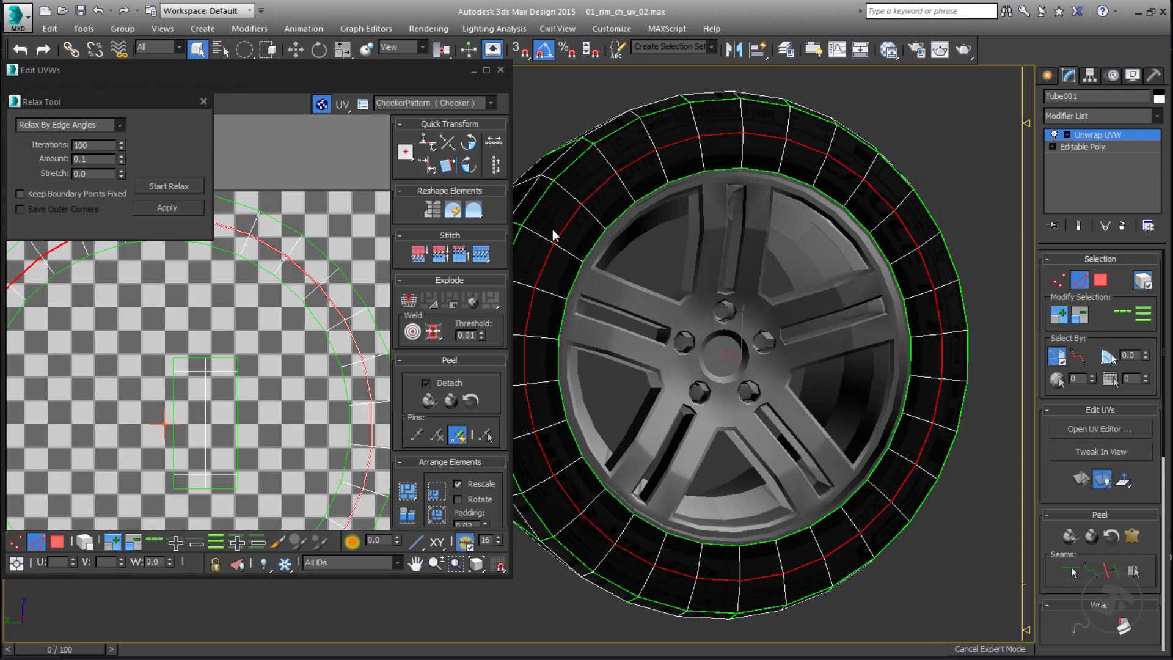
left_click(344, 192)
left_click(204, 102)
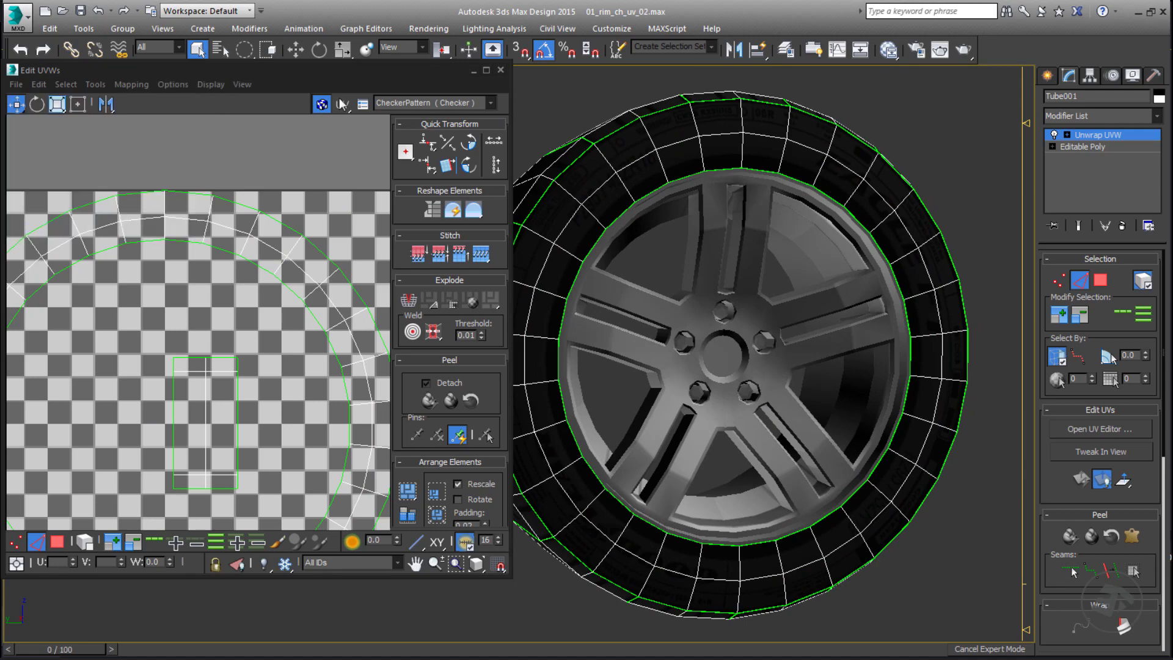
left_click(501, 70)
Step: Collapse the tire's Unwrap UVW modifier into the Editable Poly and hide the command panel
middle_click_drag(530, 262, 672, 272)
right_click(1098, 135)
left_click(1076, 244)
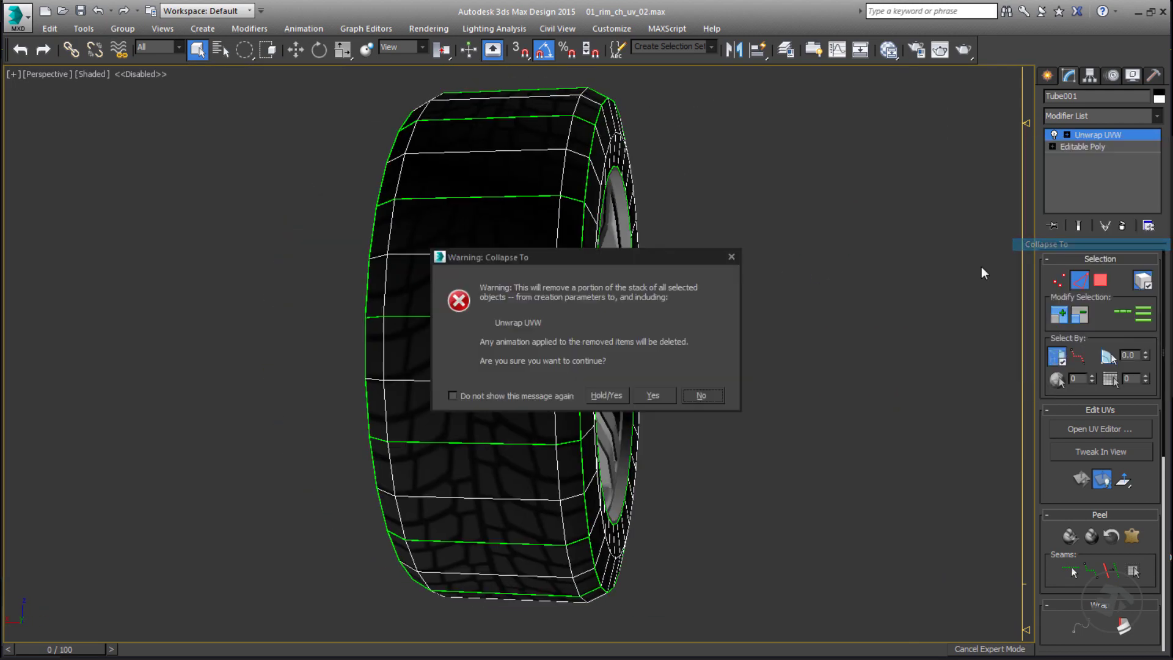
left_click(654, 395)
middle_click_drag(722, 392, 673, 404, "alt")
key("ctrl+x")
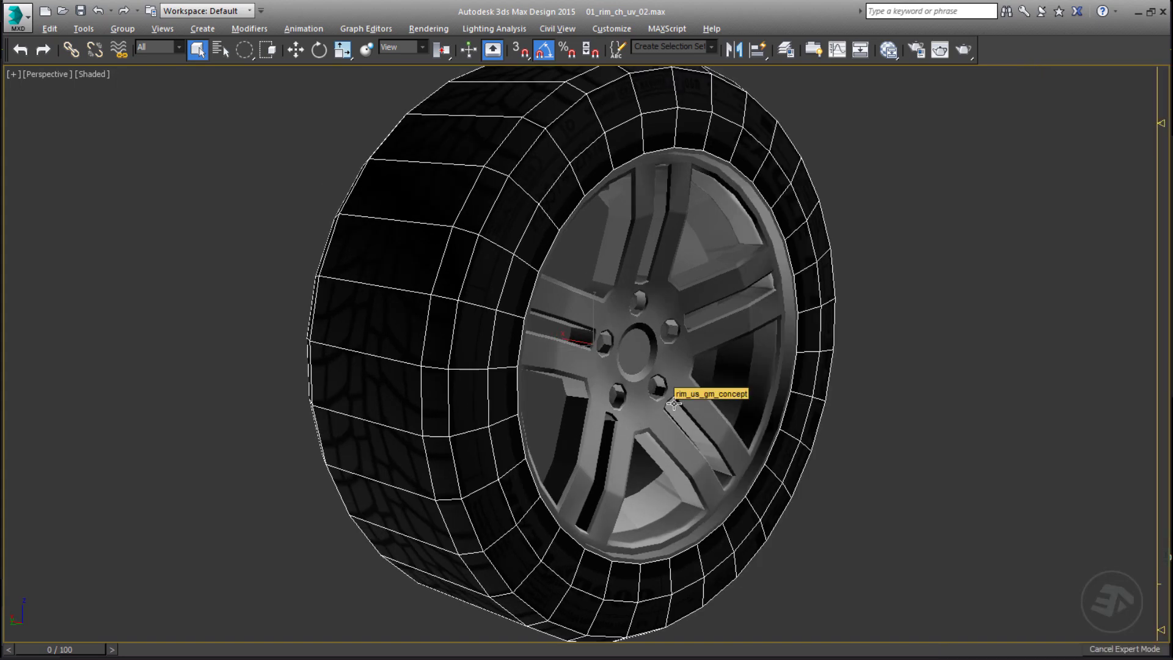
Step: Deselect the tire, hide the main toolbar, and render the whole wheel in the perspective view
left_click(906, 416)
key("d")
middle_click_drag(907, 415, 784, 452, "alt")
key("shift+q")
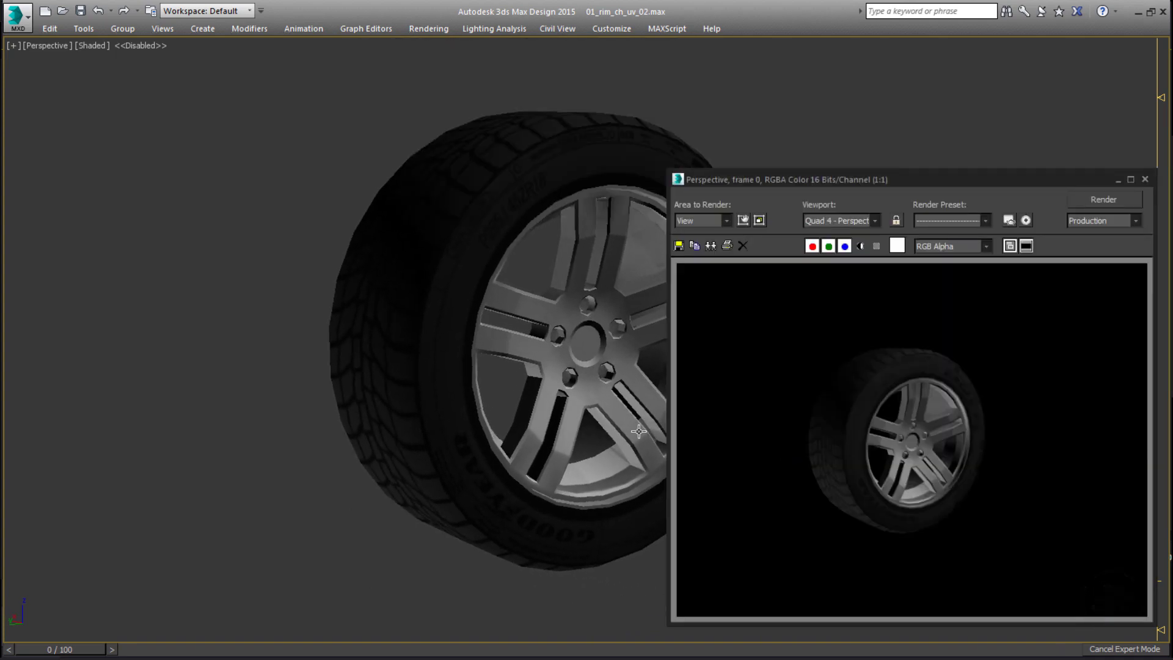
Step: Render the wheel repeatedly from closer and different angles to examine the tread, sidewall lettering, and rim
scroll(586, 403, "up", 3)
key("shift+q")
scroll(556, 388, "up", 3)
key("shift+q")
scroll(511, 365, "down", 3)
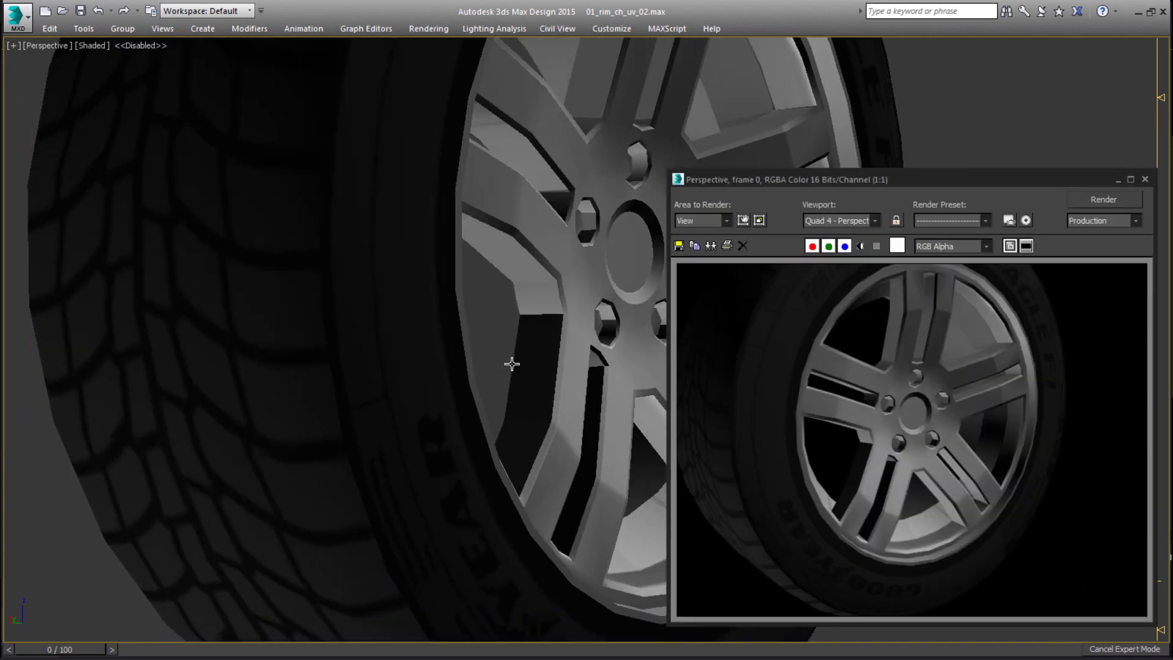
key("shift+q")
scroll(512, 376, "up", 4)
scroll(512, 376, "down", 3)
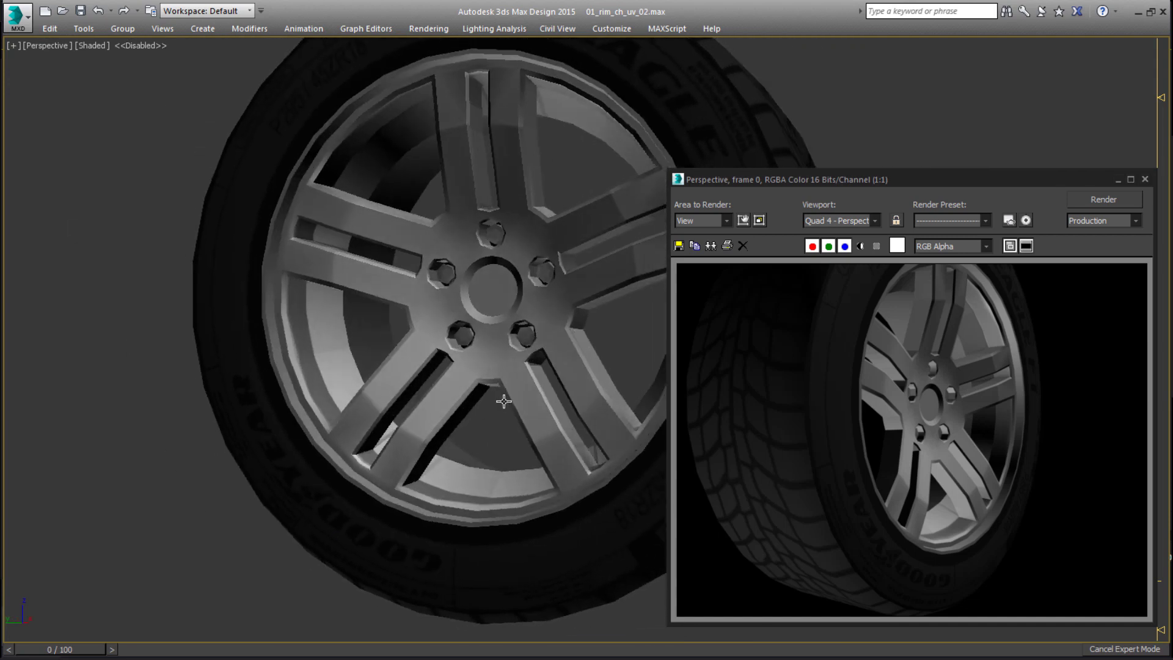
key("shift+q")
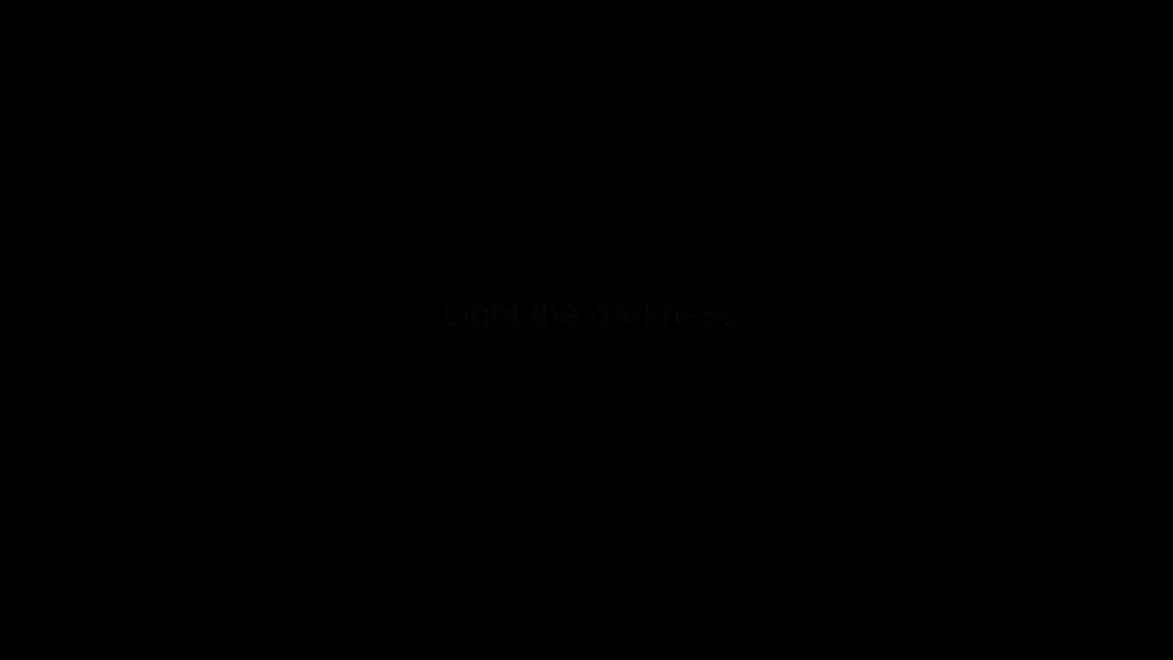